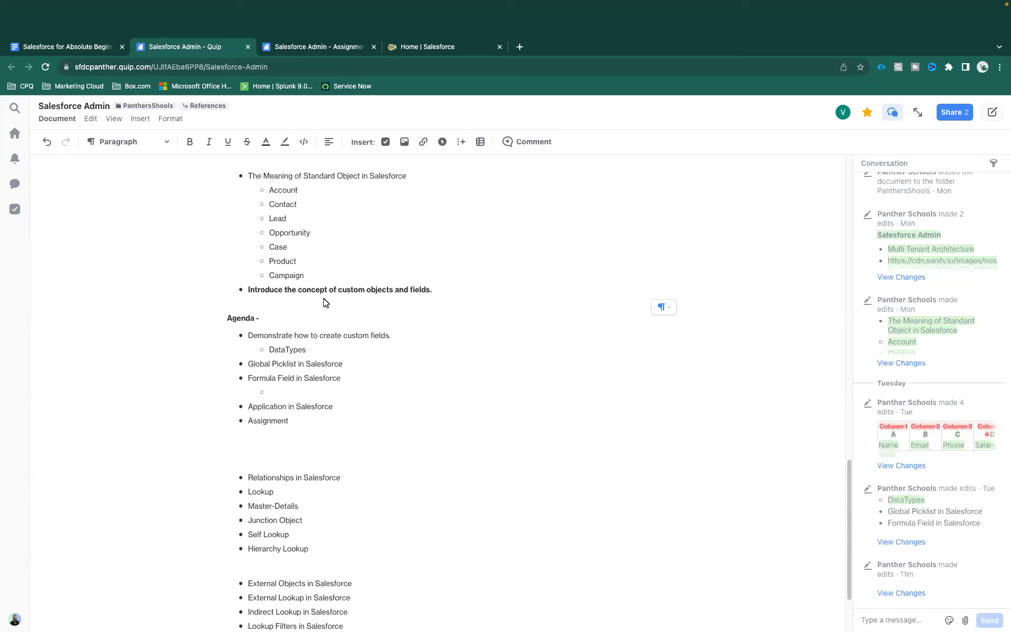
Add a sub-bullet under DataTypes in the agenda containing an eight-digit sample number
{"action": "left_click", "coordinate": [331, 378]}
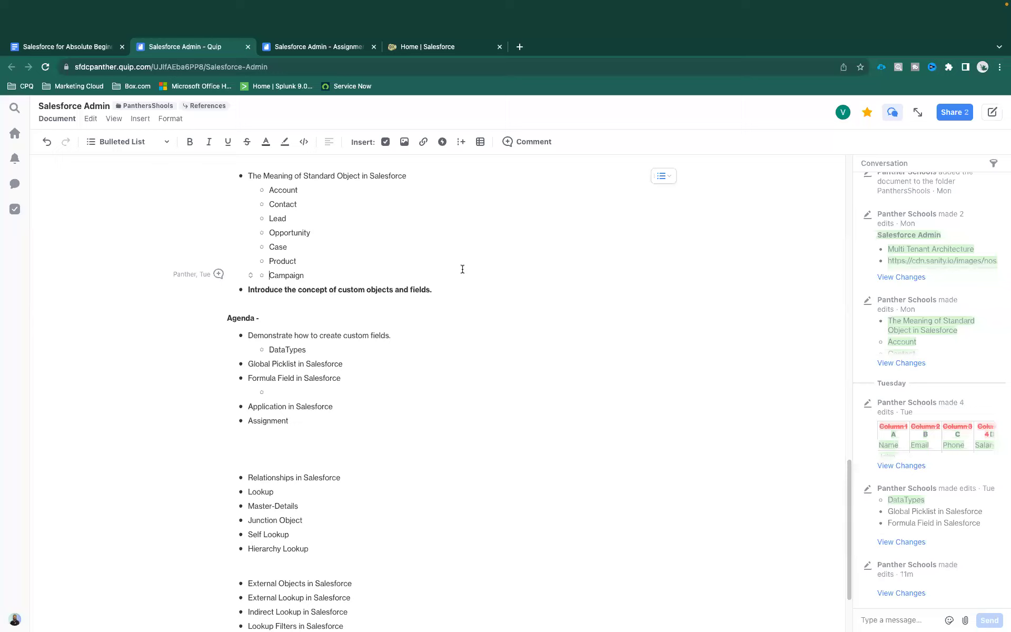
{"action": "left_click_drag", "start_coordinate": [403, 335], "coordinate": [243, 335]}
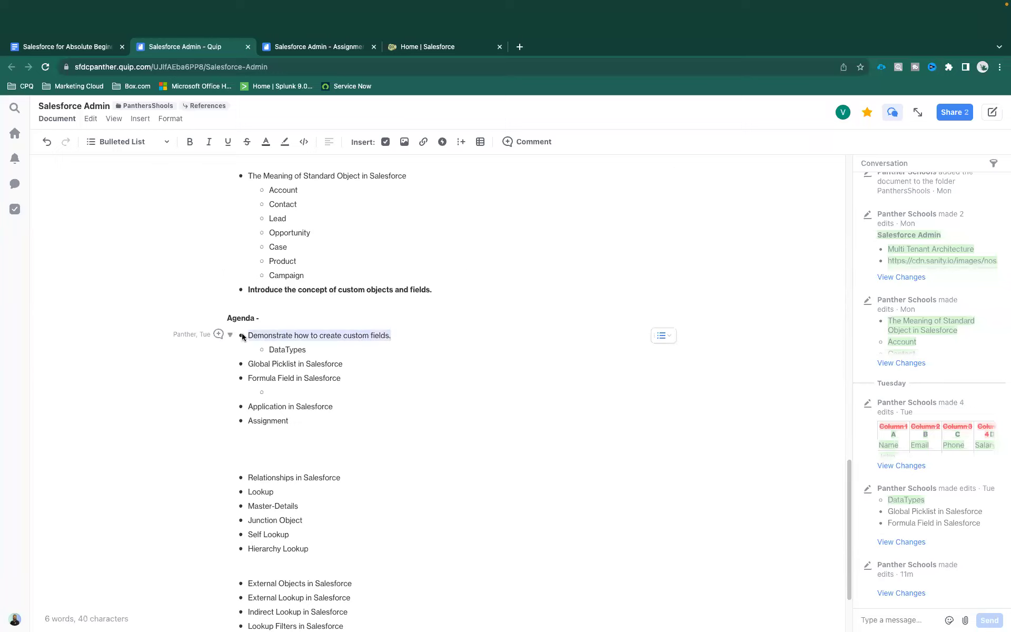
{"action": "left_click", "coordinate": [355, 345]}
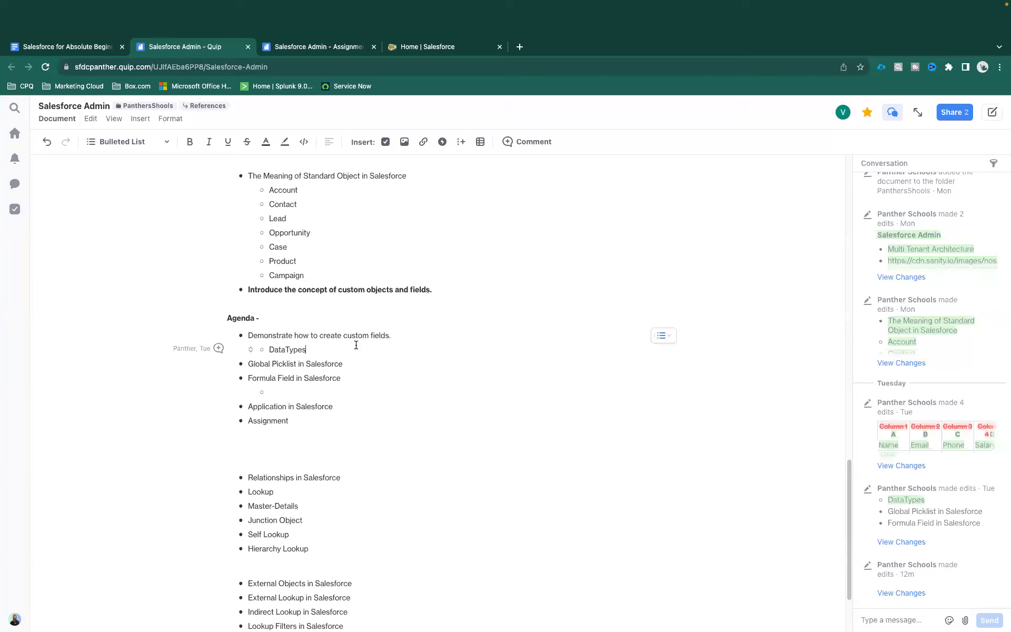
{"action": "left_click", "coordinate": [356, 345]}
{"action": "key", "text": "Return"}
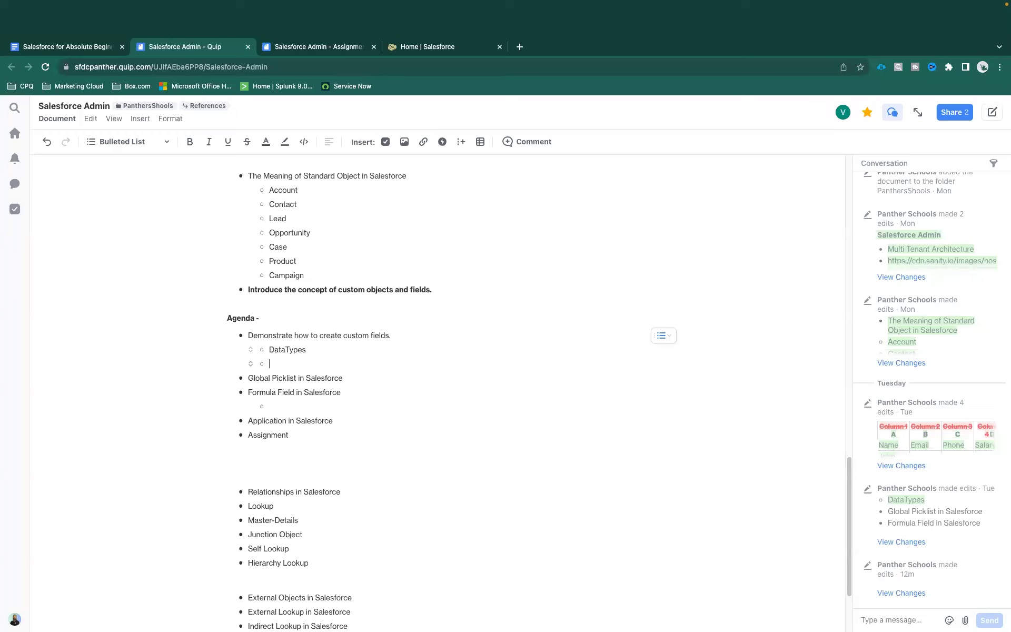
{"action": "type", "text": "89367634"}
{"action": "key", "text": "Return"}
Write "Eghty Nine Thirty Six" in another sub-bullet as the spelled-out form of the sample number
{"action": "type", "text": "En"}
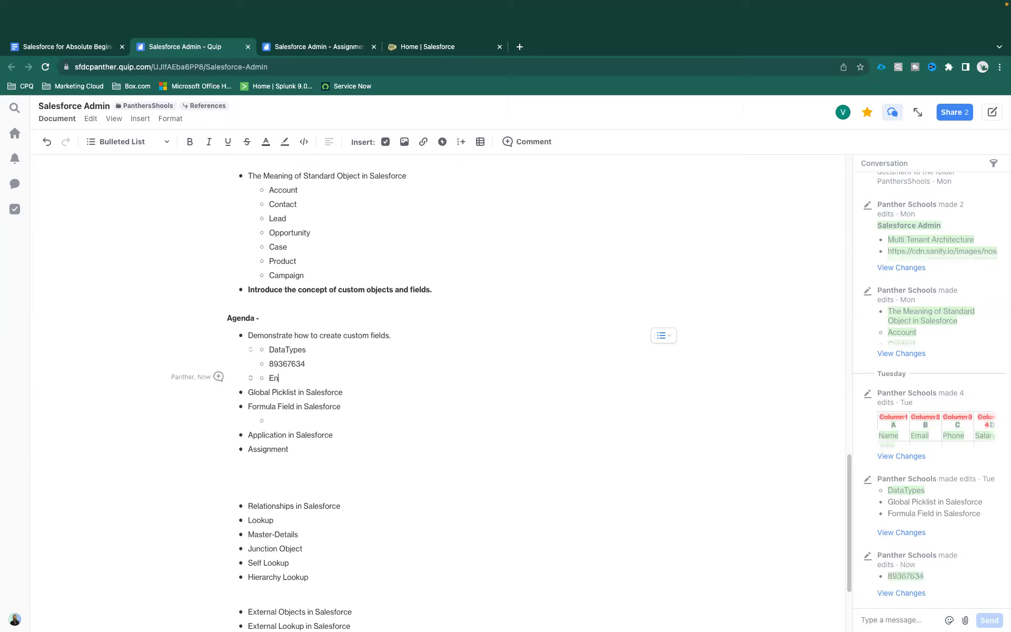
{"action": "type", "text": "ugu"}
{"action": "key", "text": "BackSpace"}
{"action": "key", "text": "BackSpace"}
{"action": "key", "text": "BackSpace"}
{"action": "key", "text": "BackSpace"}
{"action": "type", "text": "ghtyNine"}
{"action": "key", "text": "BackSpace"}
{"action": "key", "text": "BackSpace"}
{"action": "key", "text": "BackSpace"}
{"action": "key", "text": "BackSpace"}
{"action": "type", "text": "JNin"}
{"action": "key", "text": "BackSpace"}
{"action": "key", "text": "BackSpace"}
{"action": "key", "text": "BackSpace"}
{"action": "key", "text": "BackSpace"}
{"action": "type", "text": "Nine"}
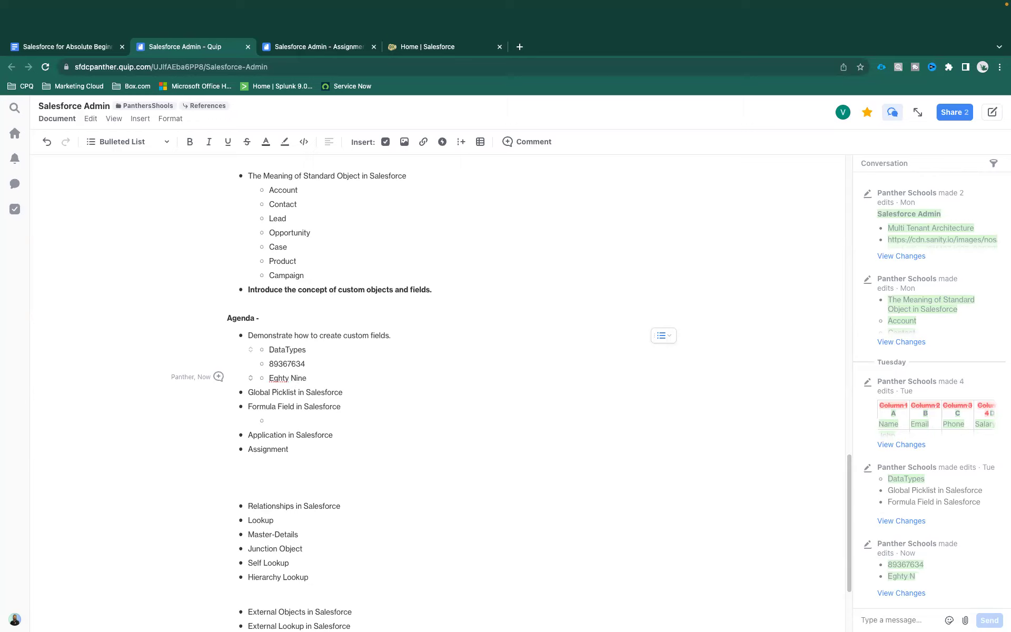
{"action": "type", "text": " Thirty Sizx"}
{"action": "key", "text": "BackSpace"}
{"action": "key", "text": "BackSpace"}
{"action": "type", "text": "x"}
Delete the spelled-out number's sub-bullet and clear the sample number from the one above it
{"action": "left_click_drag", "start_coordinate": [306, 363], "coordinate": [266, 363]}
{"action": "left_click_drag", "start_coordinate": [349, 378], "coordinate": [268, 378]}
{"action": "key", "text": "BackSpace"}
{"action": "key", "text": "BackSpace"}
{"action": "key", "text": "BackSpace"}
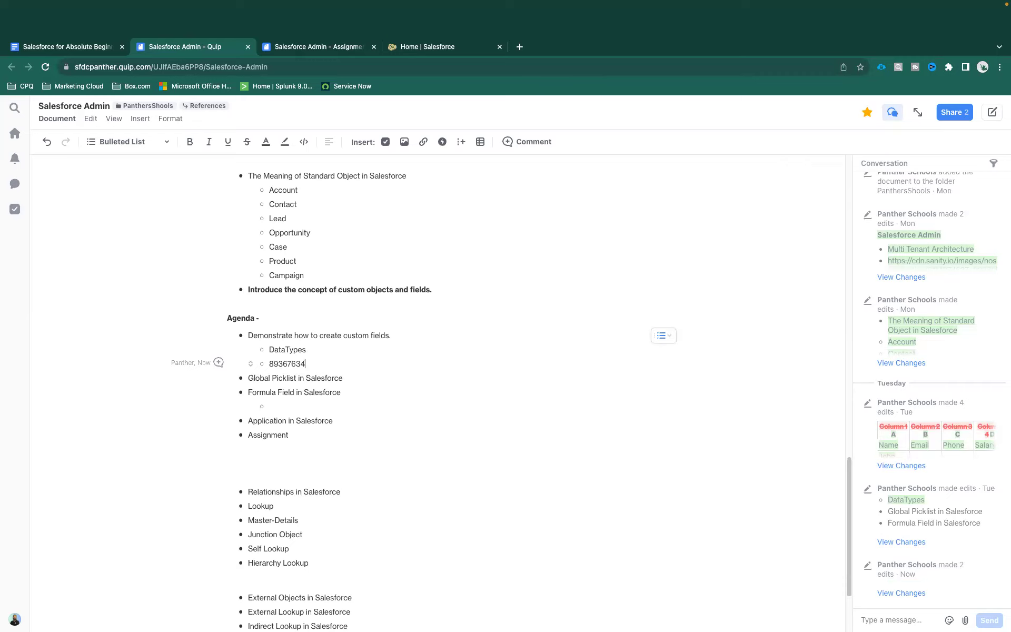
{"action": "double_click", "coordinate": [285, 363]}
{"action": "key", "text": "BackSpace"}
Split the DataTypes sub-bullet in the agenda into two words, "Data Types"
{"action": "left_click", "coordinate": [285, 349]}
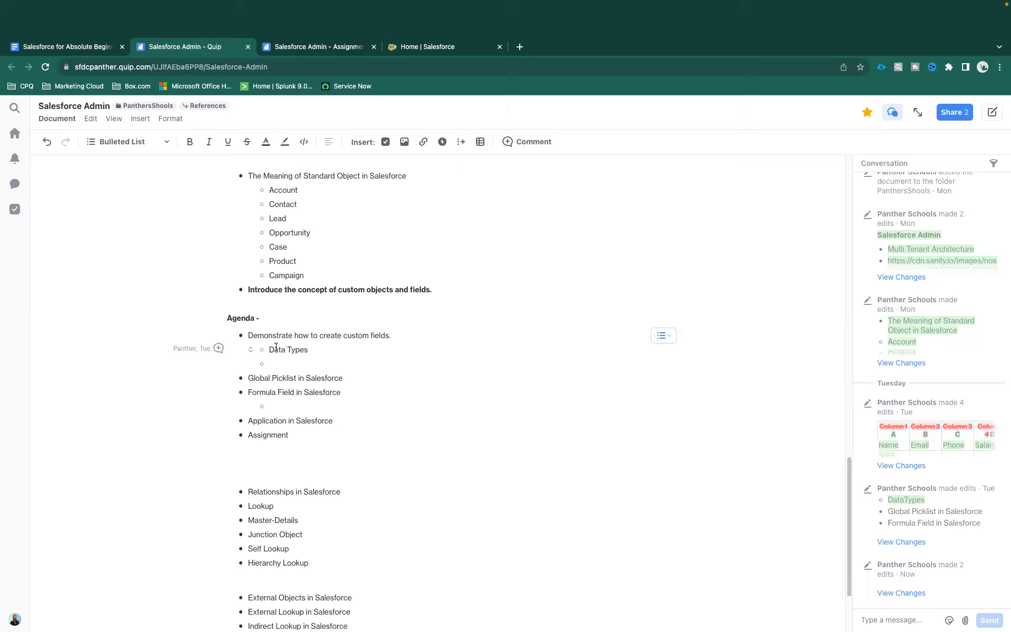
{"action": "left_click_drag", "start_coordinate": [308, 349], "coordinate": [270, 350]}
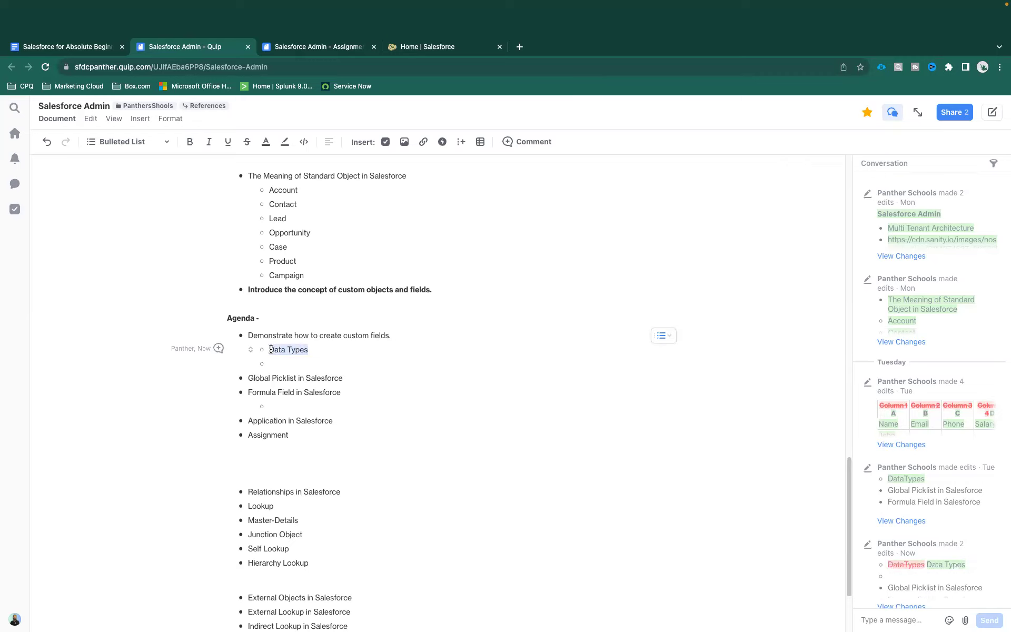
{"action": "double_click", "coordinate": [288, 349]}
{"action": "left_click", "coordinate": [276, 350]}
{"action": "double_click", "coordinate": [292, 351]}
{"action": "key", "text": "Right"}
Switch to the Salesforce org and open the Employee object in Setup's Object Manager, searching for "Emplo"
{"action": "left_click", "coordinate": [416, 49]}
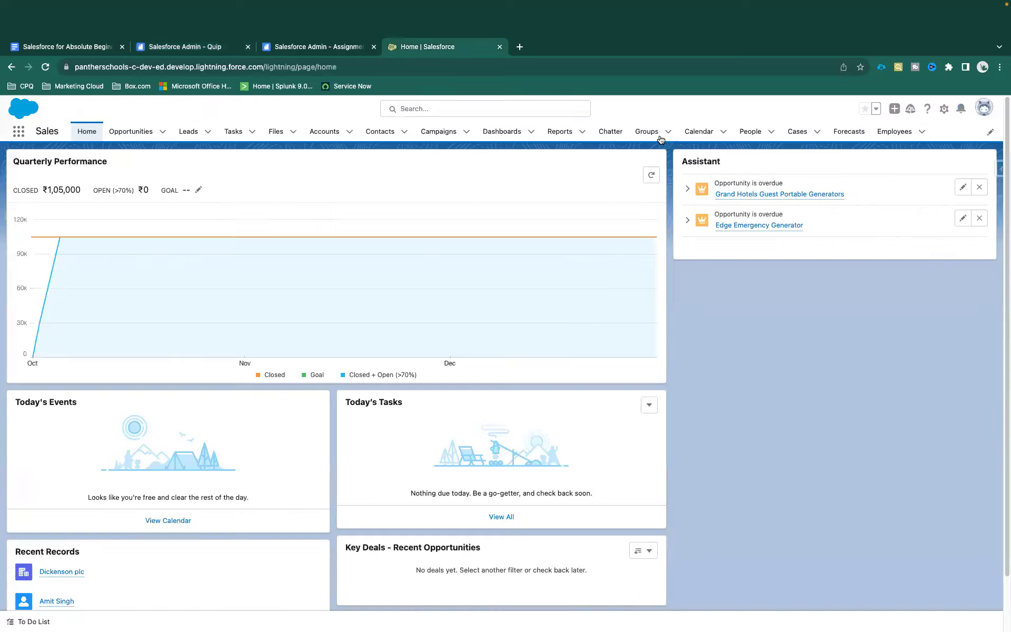
{"action": "left_click", "coordinate": [927, 106]}
{"action": "left_click", "coordinate": [887, 214]}
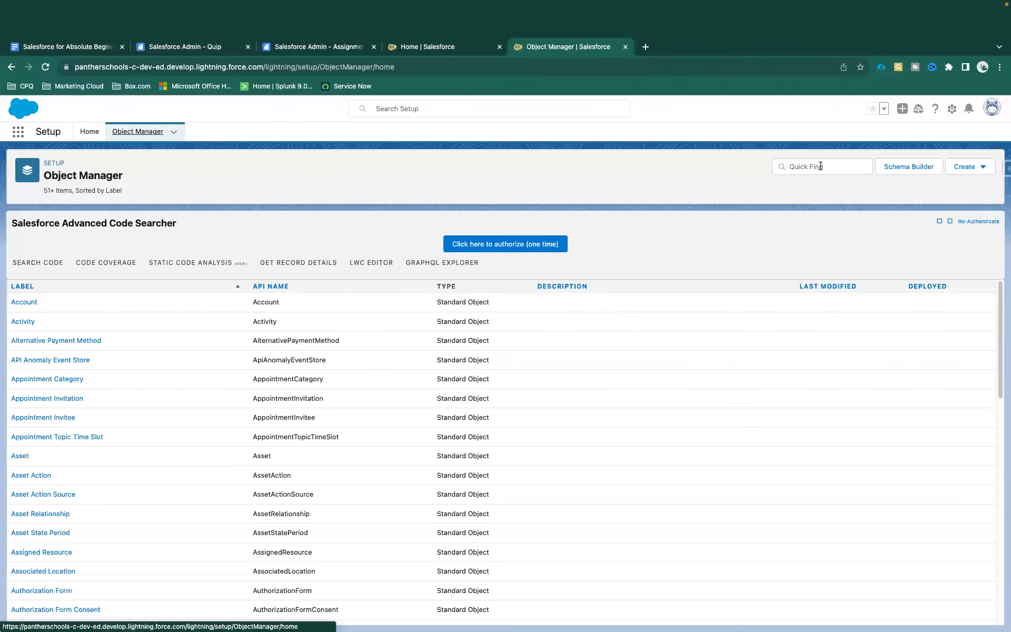
{"action": "left_click", "coordinate": [820, 166]}
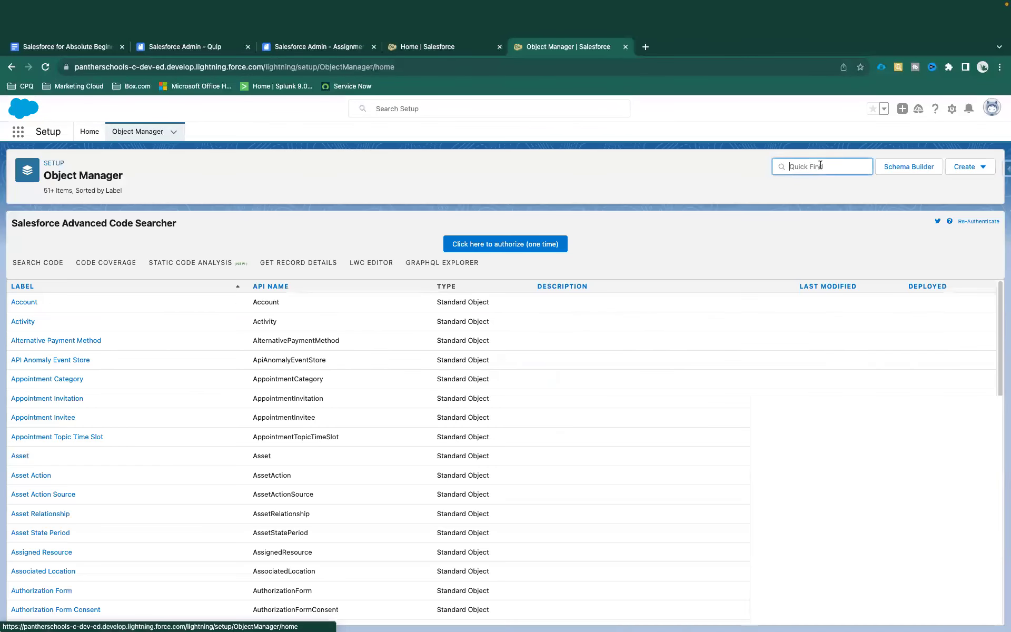
{"action": "type", "text": "Emplo"}
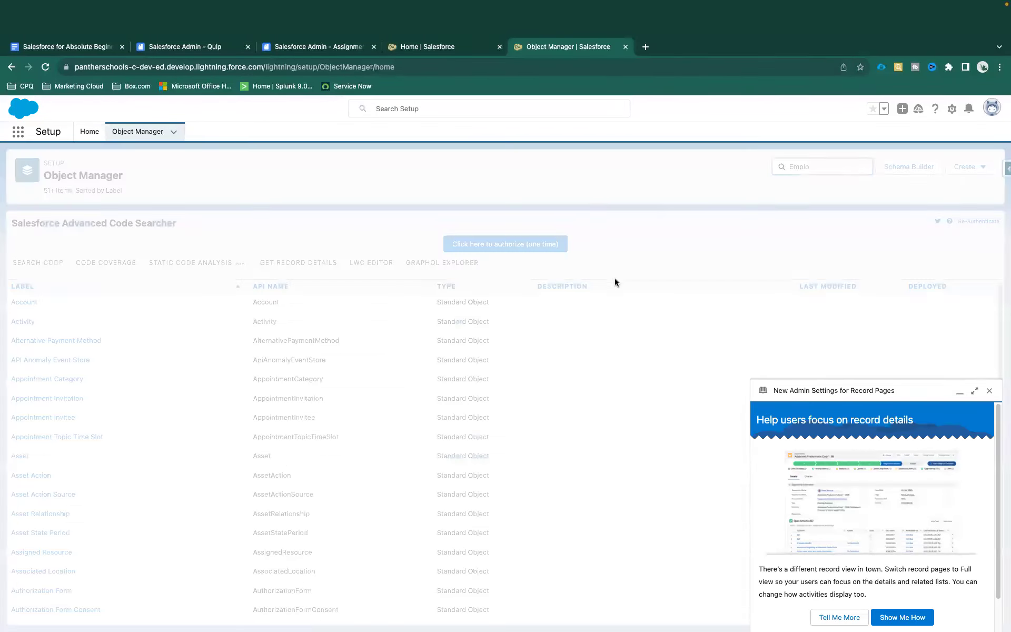
{"action": "left_click", "coordinate": [30, 305]}
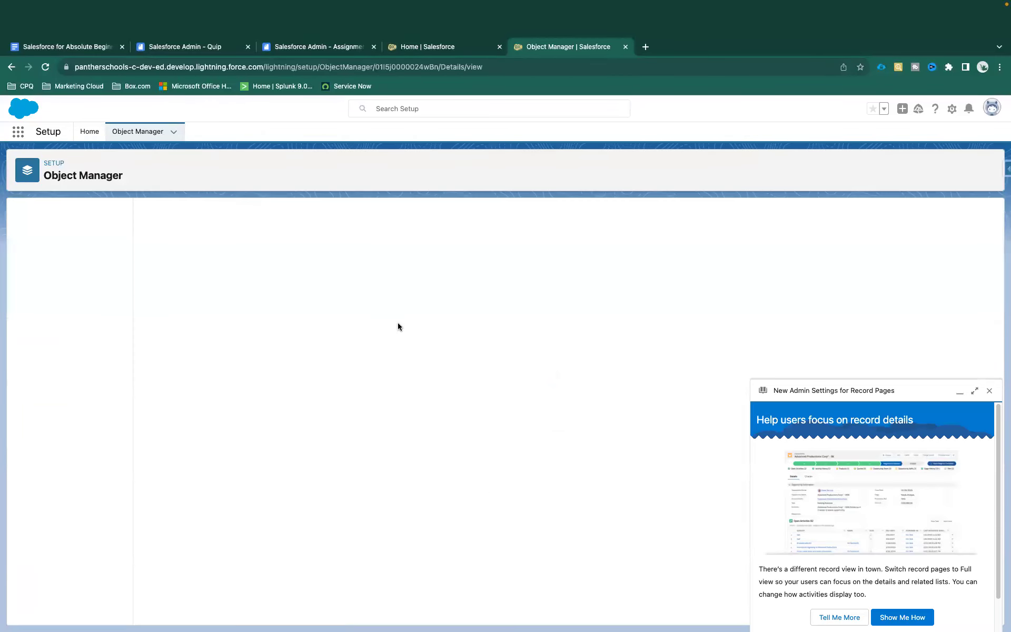
{"action": "left_click", "coordinate": [989, 390]}
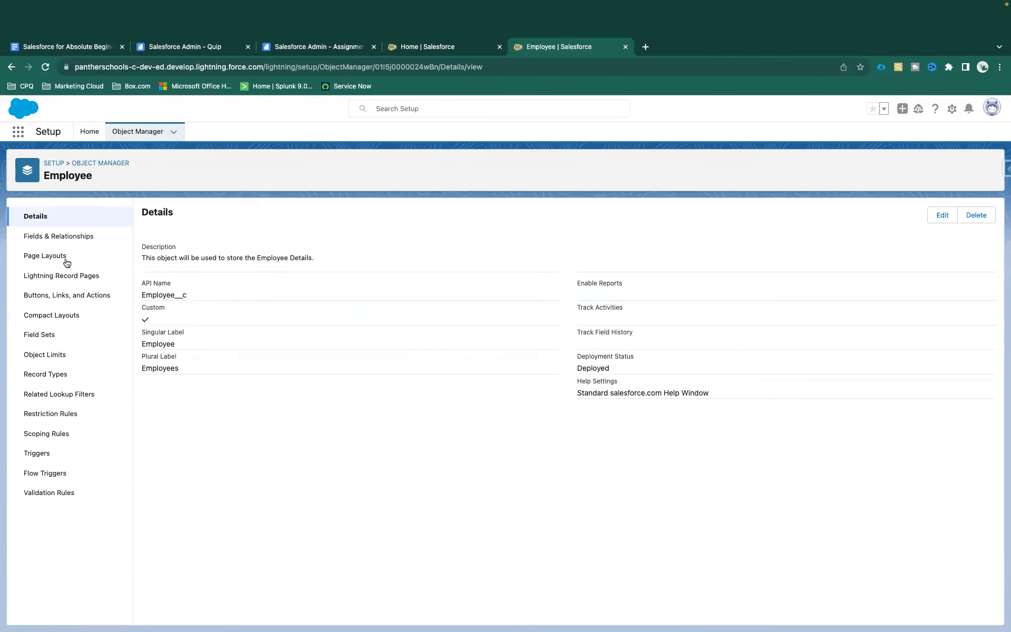
Review the Employee object's existing fields, its API name in the details, and the Name field's field name
{"action": "left_click", "coordinate": [52, 235]}
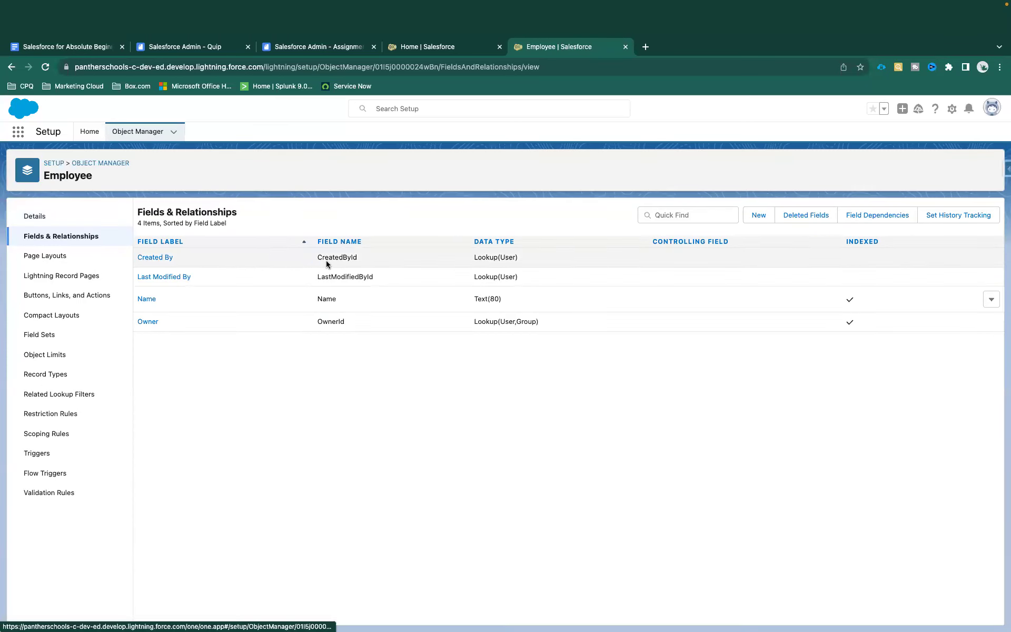
{"action": "left_click", "coordinate": [35, 216]}
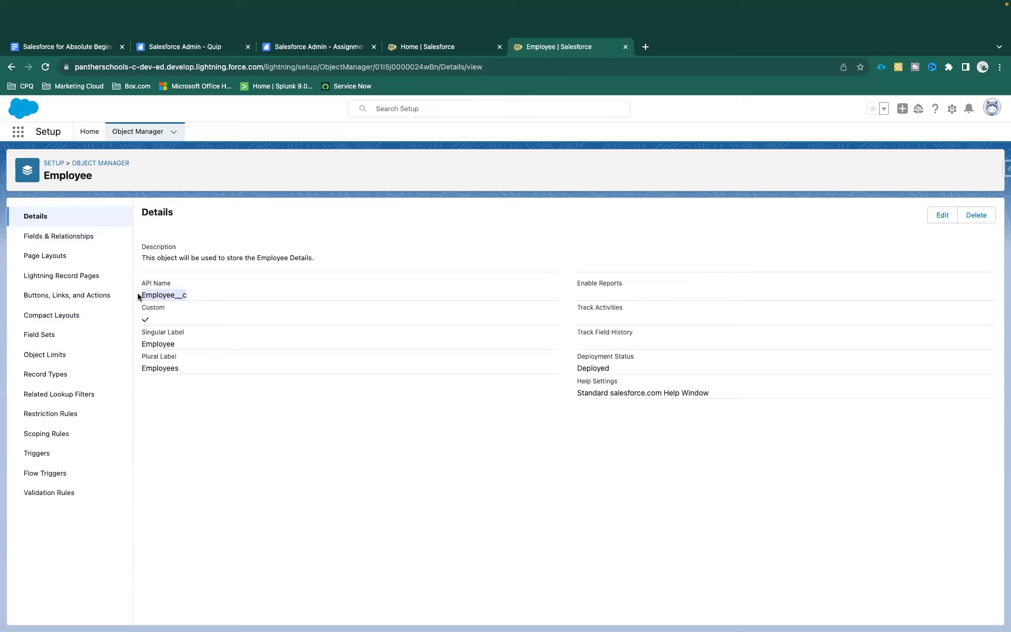
{"action": "left_click", "coordinate": [74, 236]}
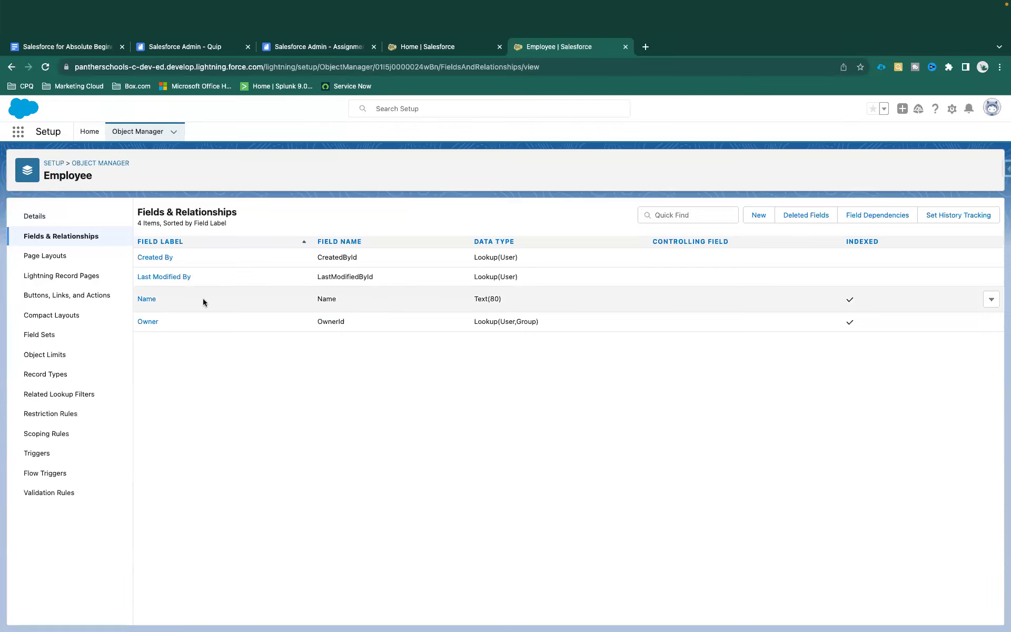
{"action": "left_click_drag", "start_coordinate": [376, 296], "coordinate": [278, 296]}
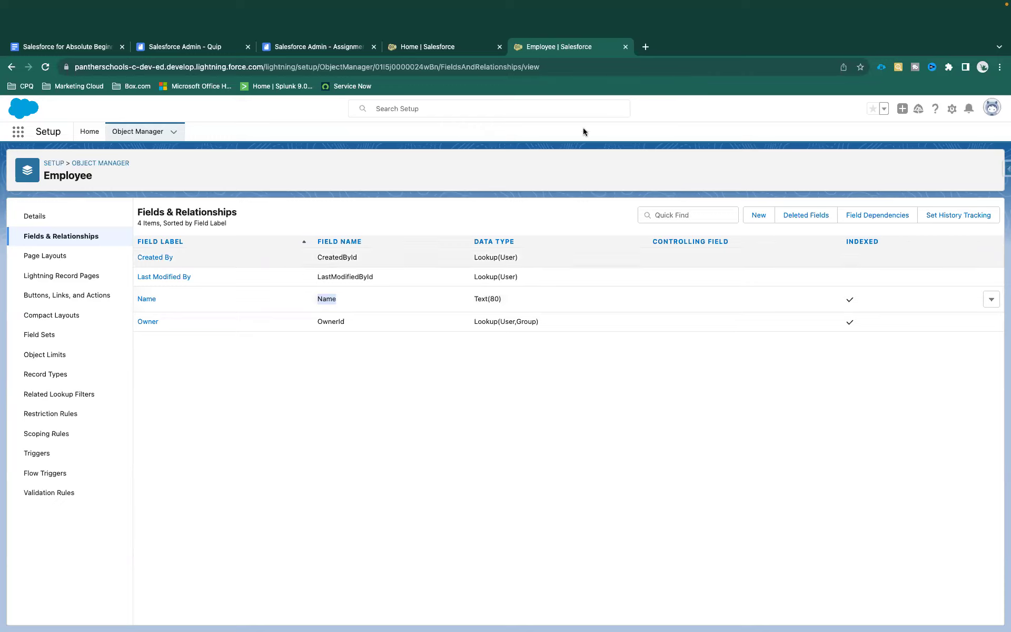
Start a new custom field on the Employee object from its fields and relationships
{"action": "left_click", "coordinate": [759, 217]}
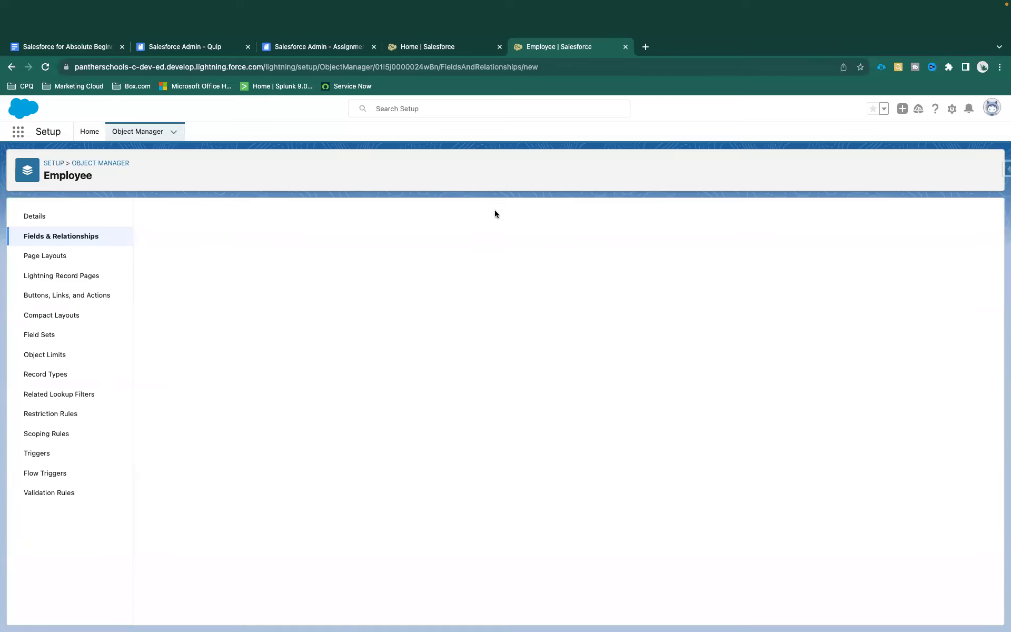
{"action": "left_click", "coordinate": [72, 237]}
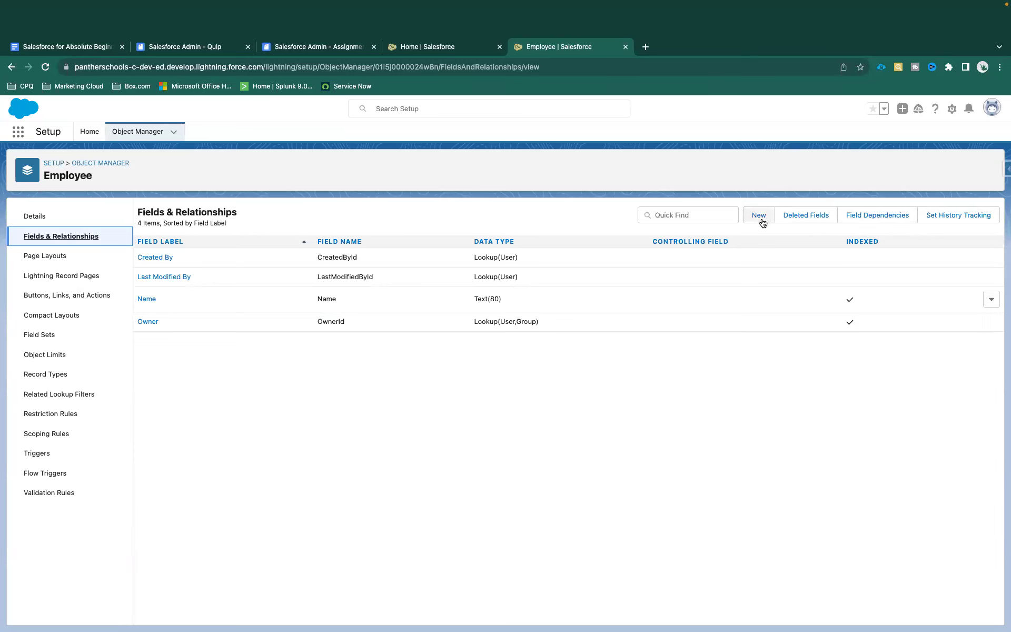
{"action": "left_click", "coordinate": [767, 223]}
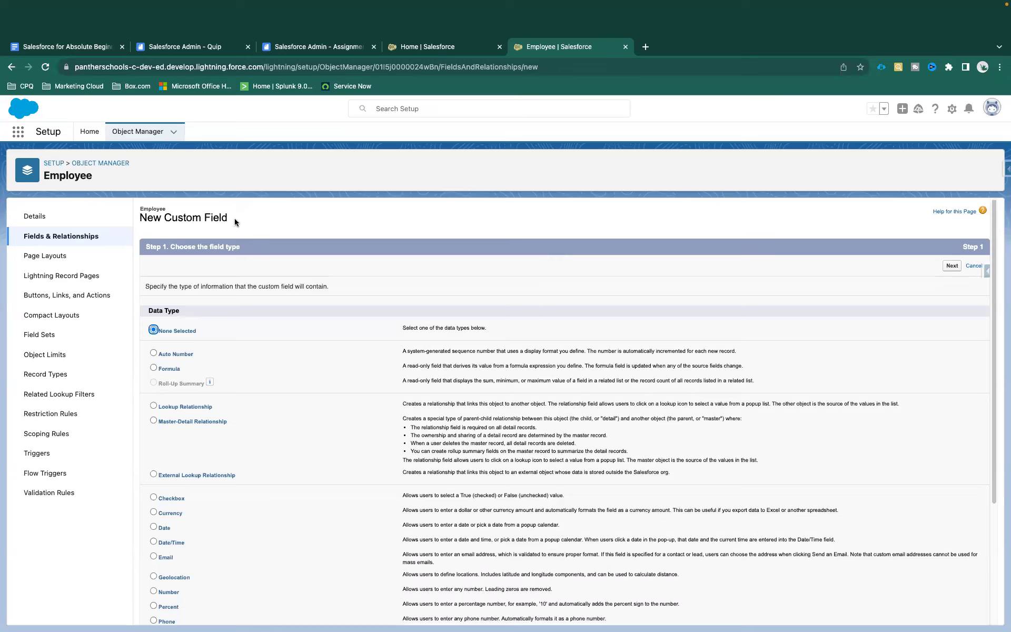
Examine the field type step of the new custom field, reading through the available data types down to URL
{"action": "left_click_drag", "start_coordinate": [171, 248], "coordinate": [276, 251]}
{"action": "scroll", "coordinate": [208, 282], "scroll_direction": "up", "scroll_amount": 8}
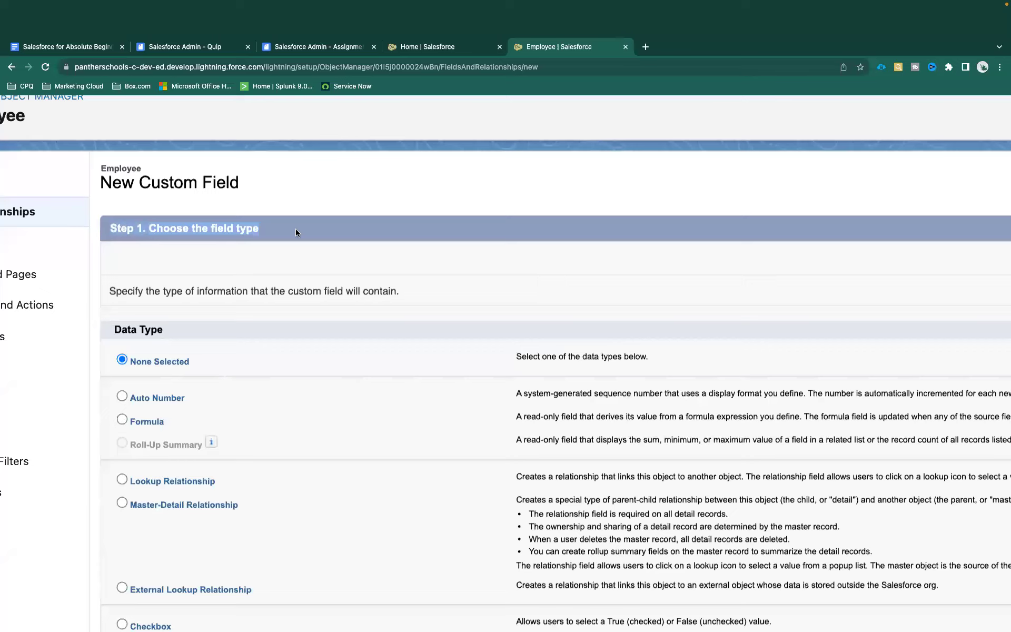
{"action": "left_click", "coordinate": [284, 281]}
{"action": "scroll", "coordinate": [283, 278], "scroll_direction": "down", "scroll_amount": 1}
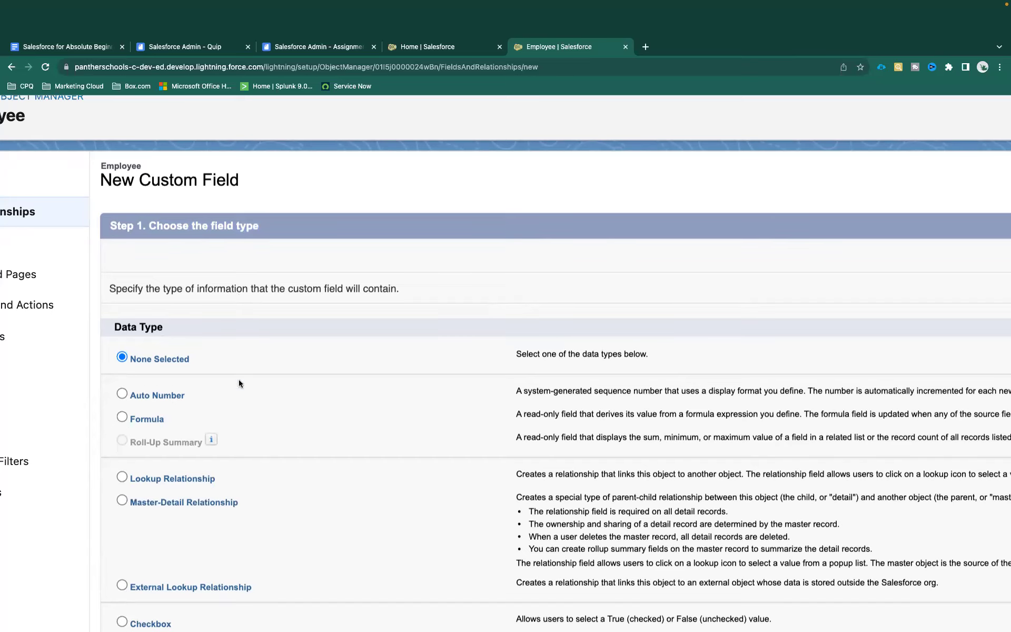
{"action": "scroll", "coordinate": [238, 383], "scroll_direction": "down", "scroll_amount": 5}
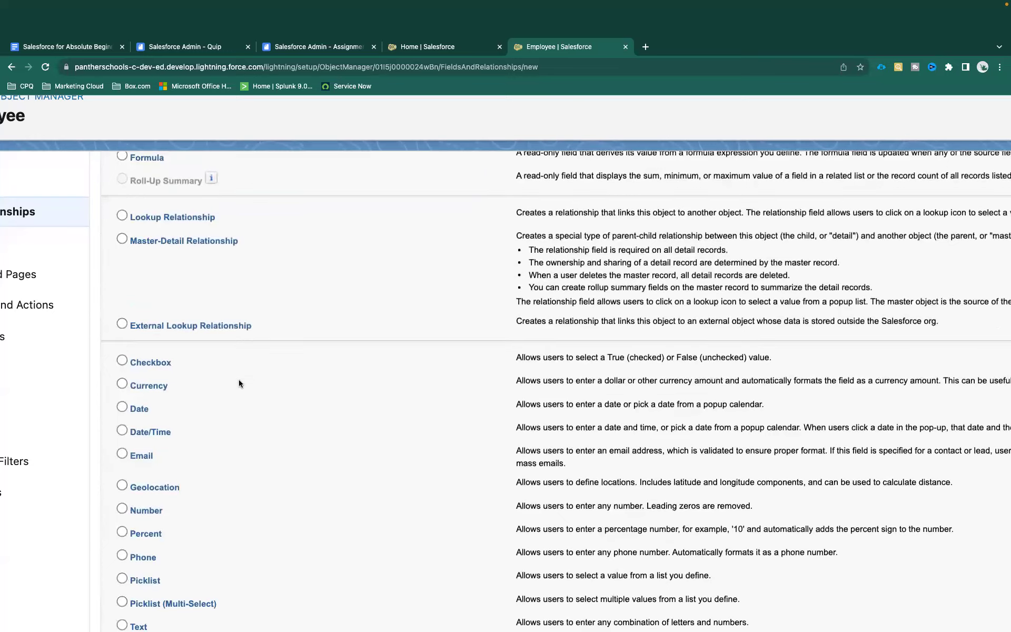
{"action": "scroll", "coordinate": [238, 384], "scroll_direction": "down", "scroll_amount": 3}
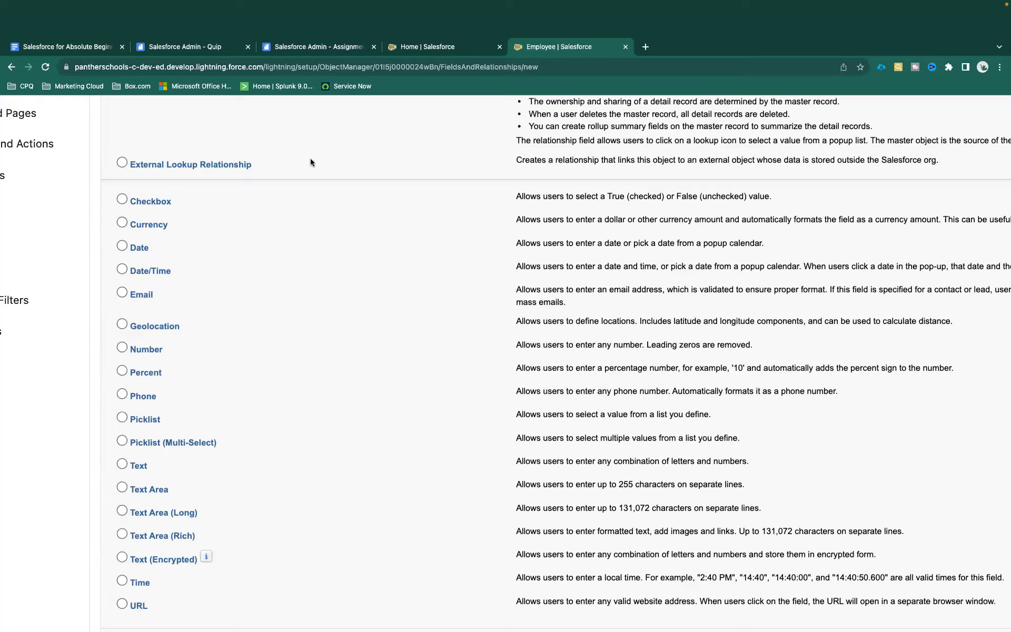
In the Salesforce Admin Quip document, enter malformed and valid sample e-mail addresses in the empty sub-bullet under Data Types, keeping only the valid one
{"action": "left_click", "coordinate": [310, 47]}
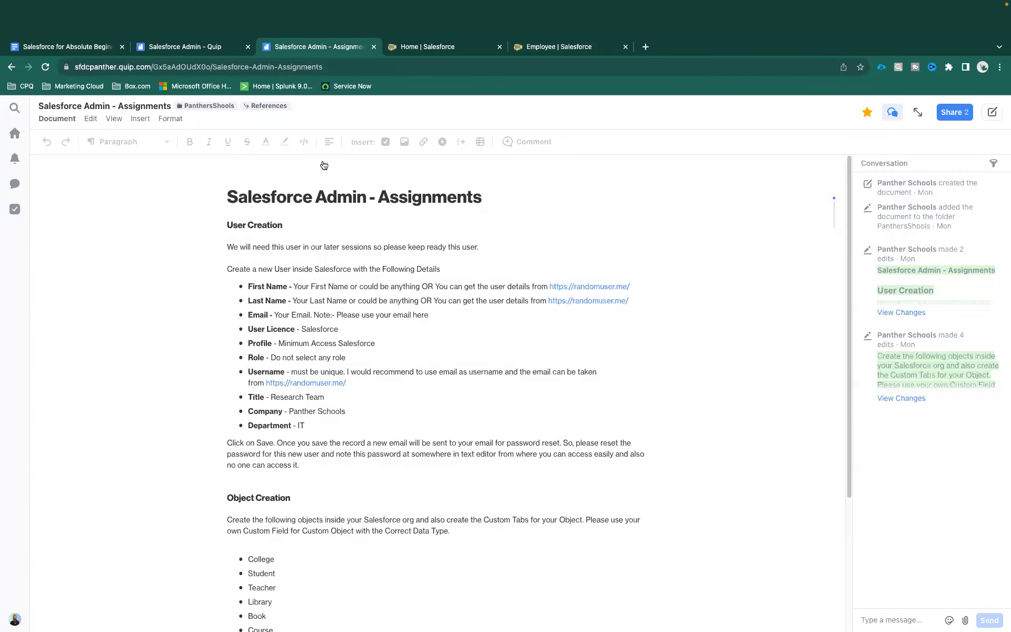
{"action": "left_click", "coordinate": [189, 47]}
{"action": "type", "text": "abchat"}
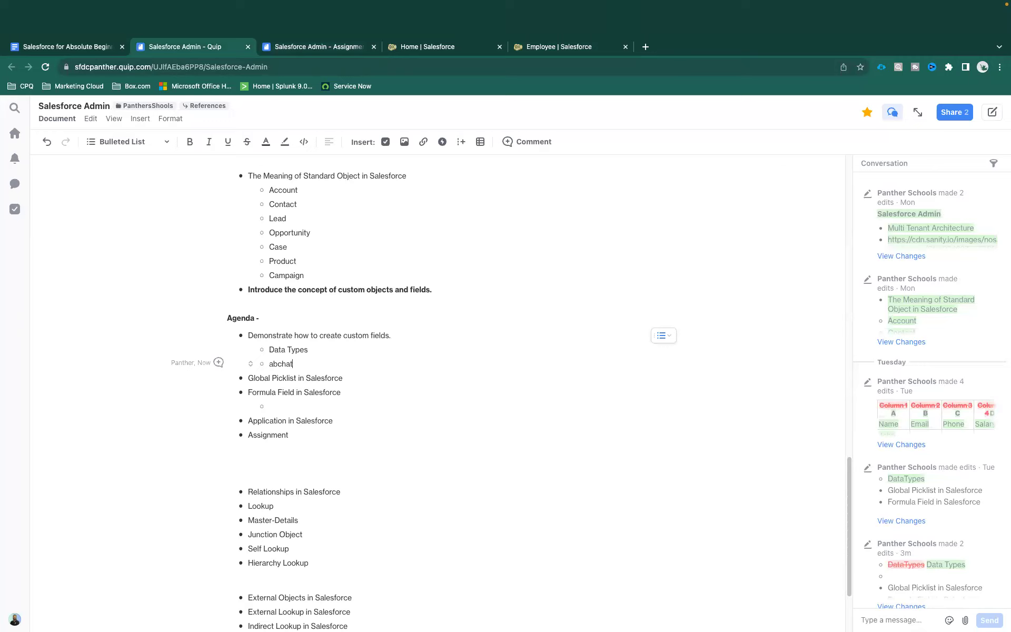
{"action": "type", "text": "therategm"}
{"action": "key", "text": "BackSpace"}
{"action": "key", "text": "BackSpace"}
{"action": "type", "text": "l.com - abc"}
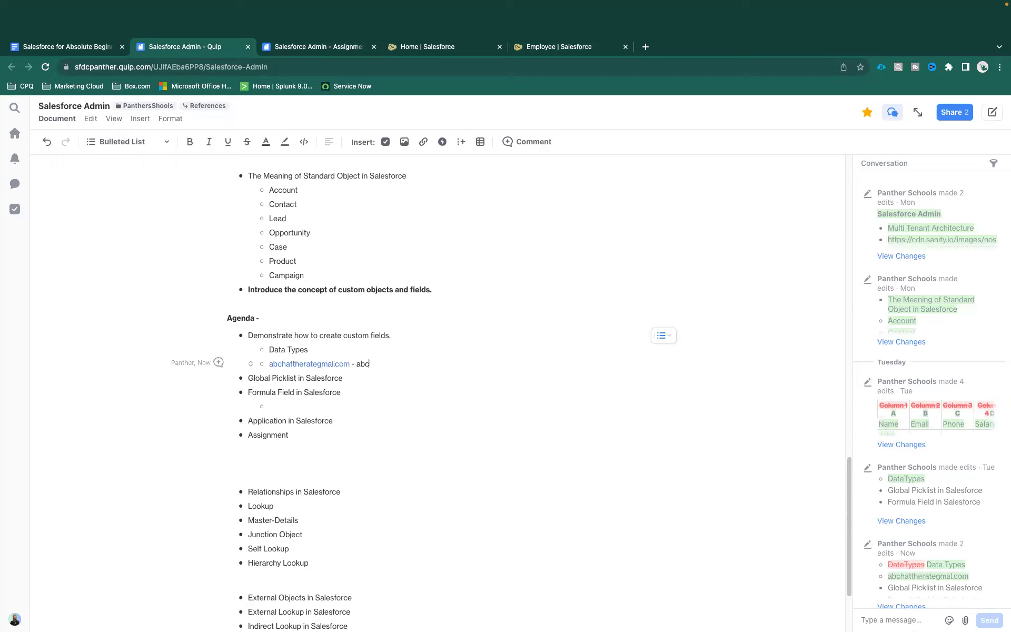
{"action": "type", "text": "@gmail.com"}
{"action": "left_click_drag", "start_coordinate": [416, 364], "coordinate": [268, 365]}
{"action": "key", "text": "BackSpace"}
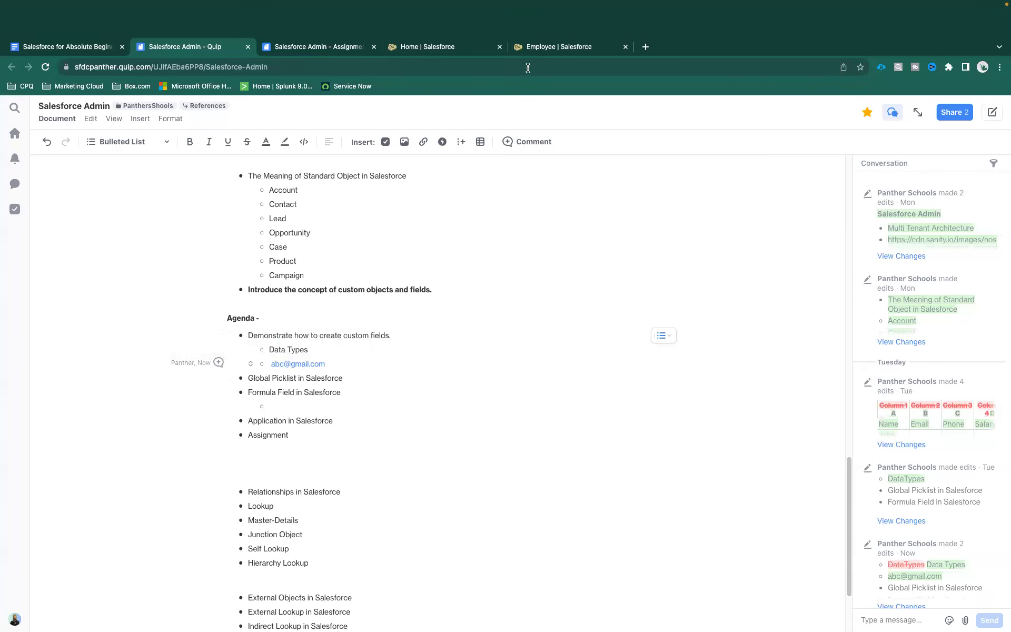
Return to the Employee object's new custom field in Salesforce and examine the relationship types and the data types starting from Checkbox
{"action": "left_click", "coordinate": [540, 51]}
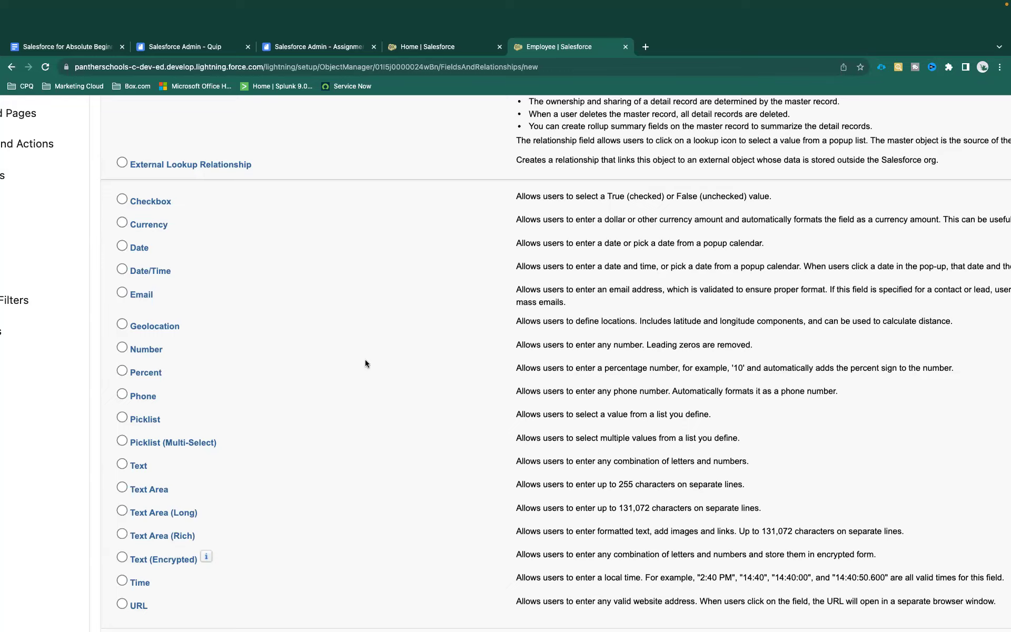
{"action": "scroll", "coordinate": [365, 359], "scroll_direction": "up", "scroll_amount": 5}
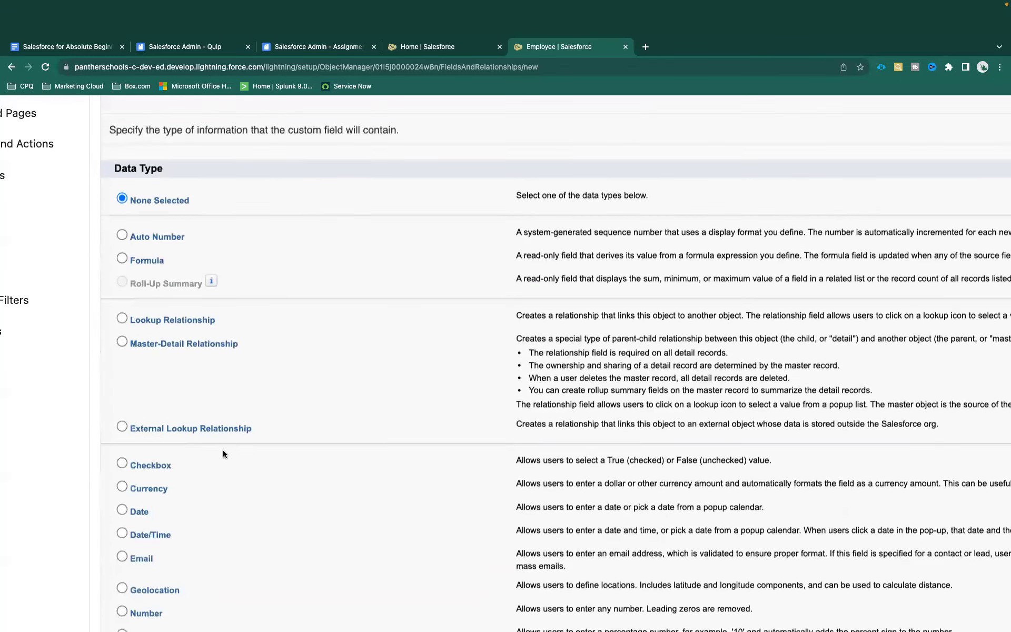
{"action": "left_click_drag", "start_coordinate": [115, 315], "coordinate": [270, 420]}
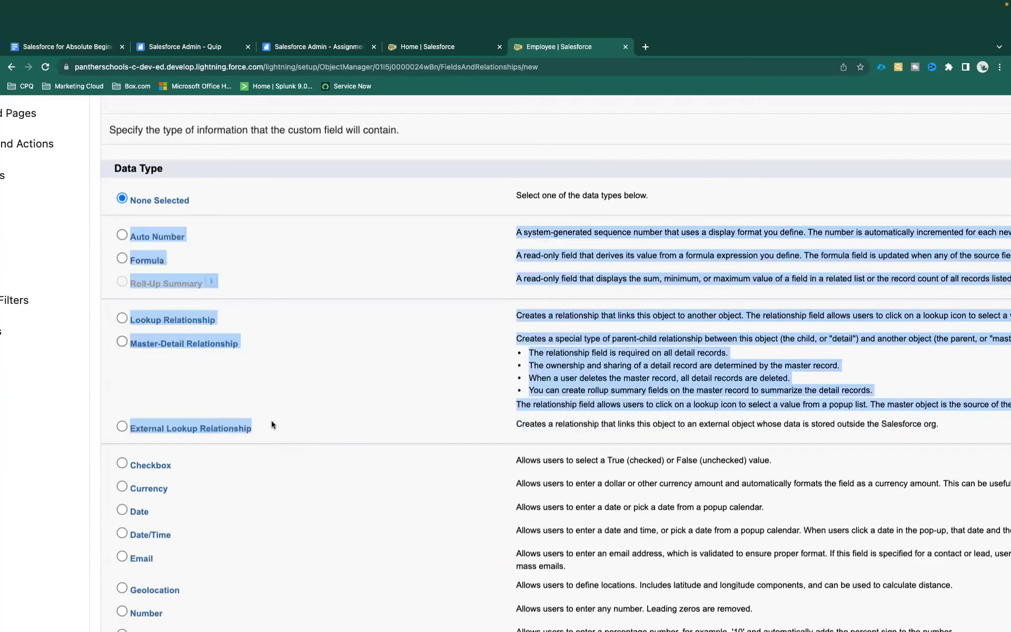
{"action": "scroll", "coordinate": [270, 420], "scroll_direction": "down", "scroll_amount": 5}
{"action": "left_click", "coordinate": [293, 348]}
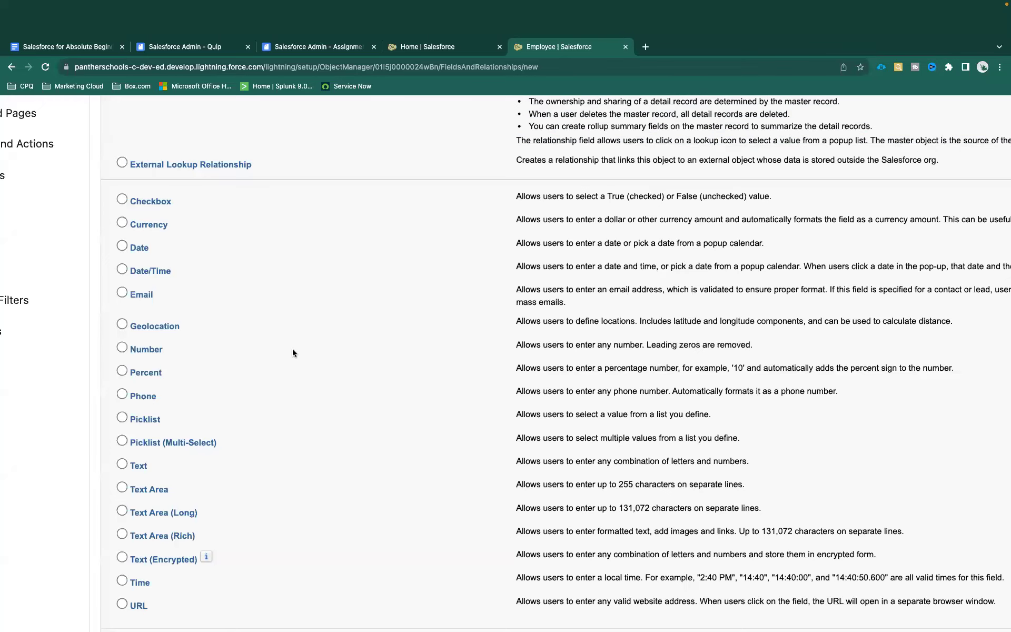
{"action": "scroll", "coordinate": [298, 473], "scroll_direction": "down", "scroll_amount": 1}
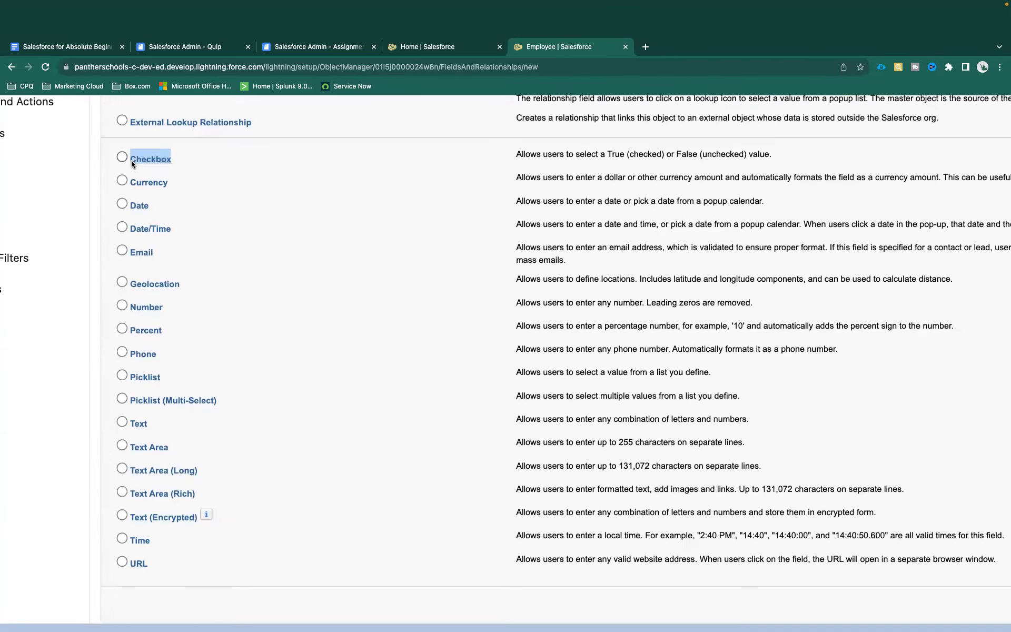
In the Salesforce Admin Quip document, add the sub-bullet "108934 - What Is this?" below the sample e-mail address under Data Types
{"action": "left_click", "coordinate": [194, 167]}
{"action": "mouse_move", "coordinate": [131, 162]}
{"action": "left_mouse_down"}
{"action": "mouse_move", "coordinate": [172, 161]}
{"action": "mouse_move", "coordinate": [153, 182]}
{"action": "mouse_move", "coordinate": [131, 184]}
{"action": "left_mouse_up"}
{"action": "left_click", "coordinate": [173, 186]}
{"action": "left_click", "coordinate": [329, 50]}
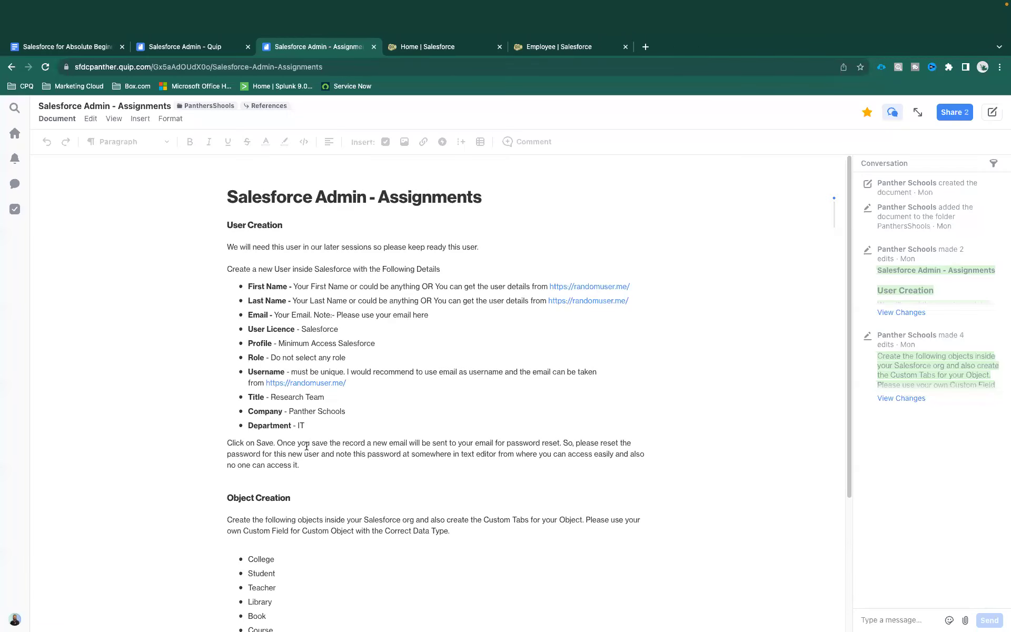
{"action": "left_click", "coordinate": [190, 50]}
{"action": "left_click", "coordinate": [336, 364]}
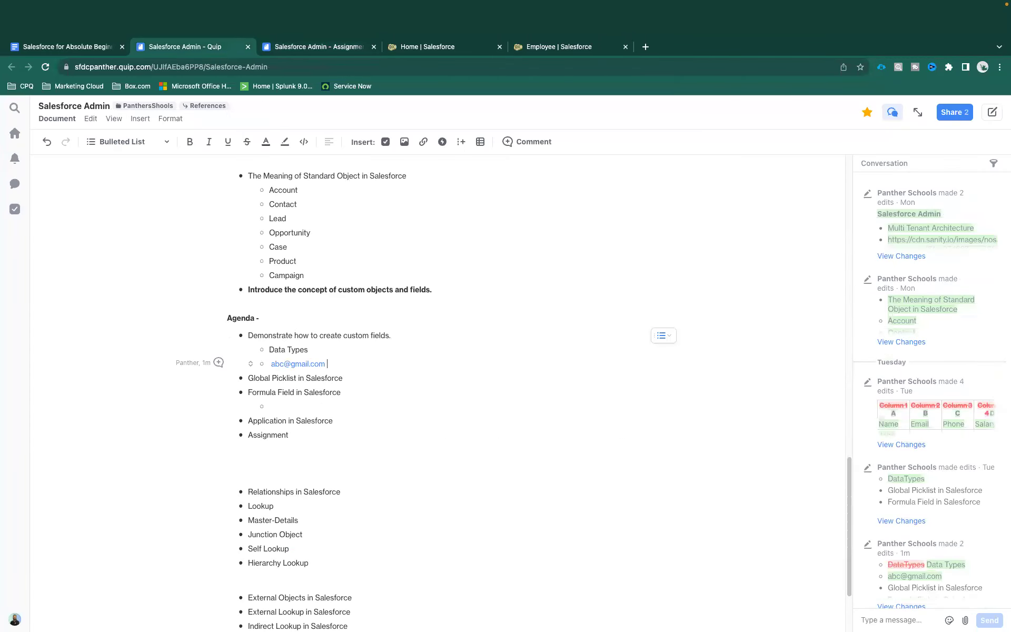
{"action": "key", "text": "Return"}
{"action": "type", "text": "108934"}
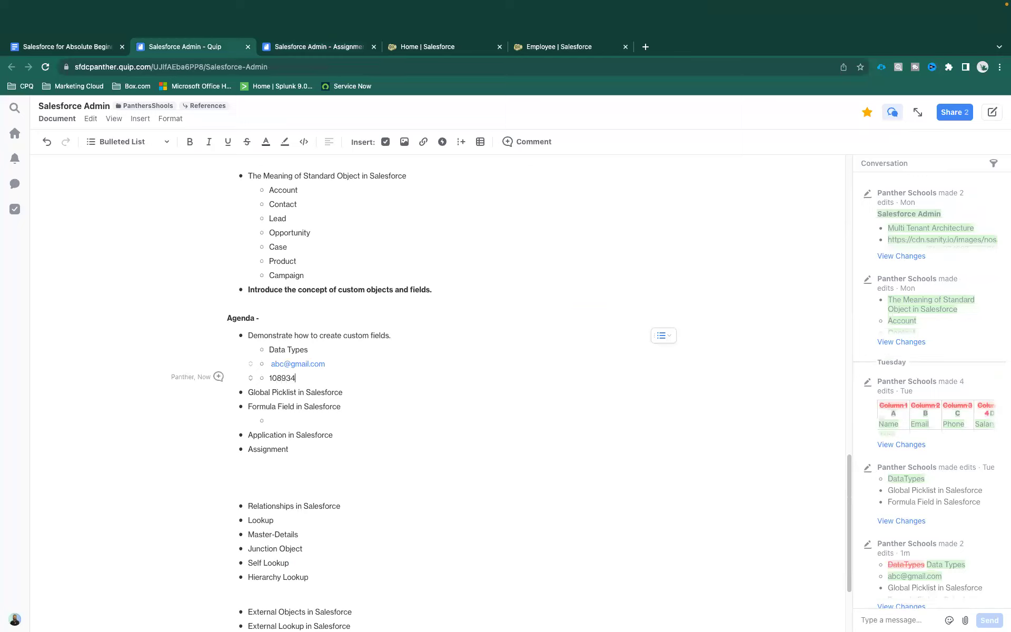
{"action": "type", "text": " - What Is this?"}
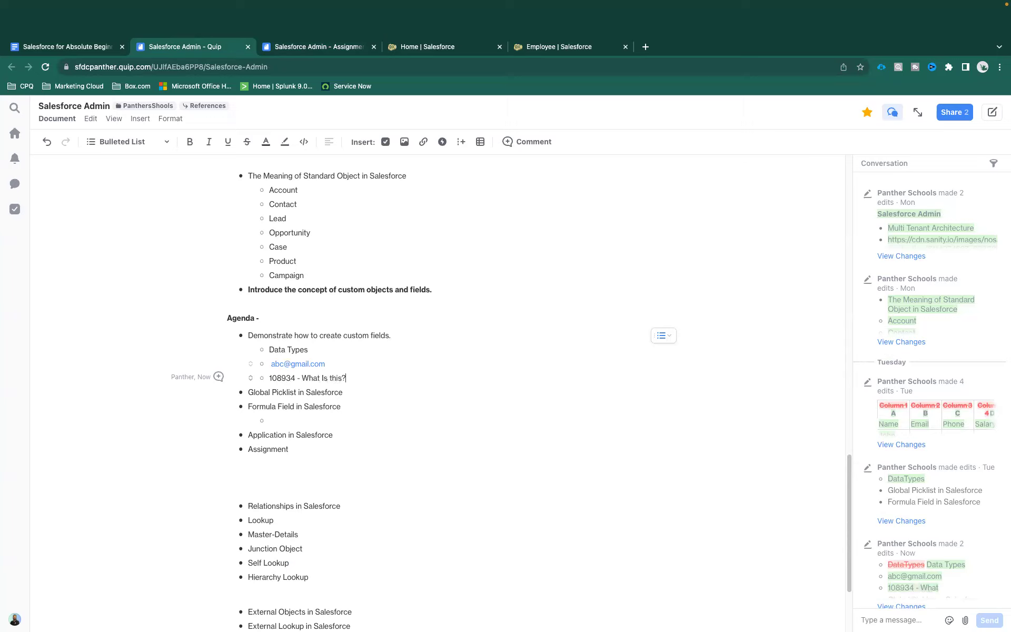
Add another sub-bullet reading "INR - 108934" below the "108934 - What Is this?" line
{"action": "double_click", "coordinate": [280, 378]}
{"action": "left_click", "coordinate": [349, 378]}
{"action": "key", "text": "Return"}
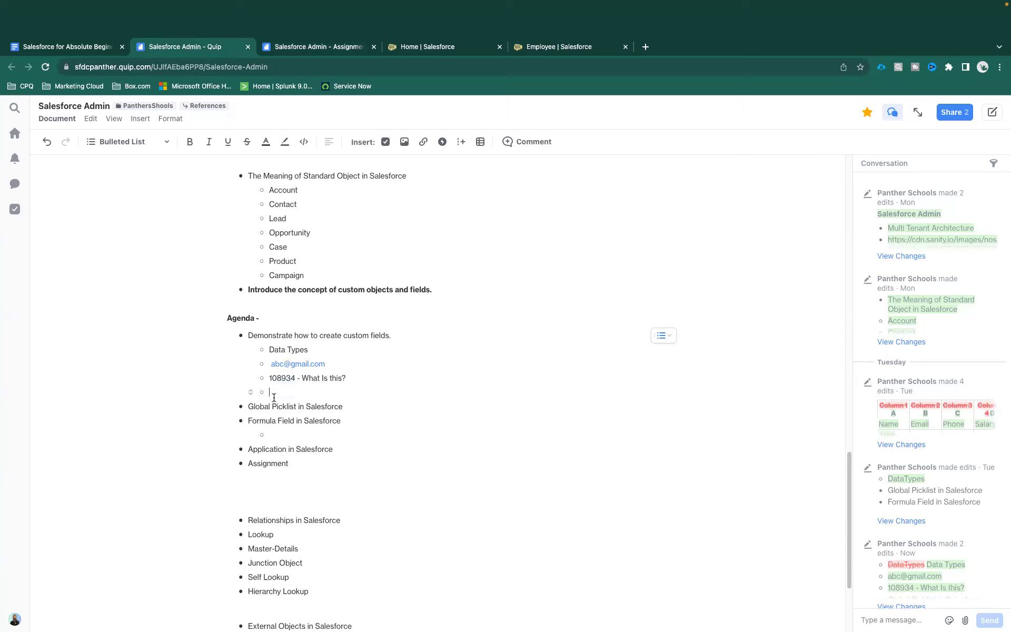
{"action": "type", "text": "INR - 108934"}
Compare the plain number 108934 with the INR-prefixed amount in the two sample sub-bullets
{"action": "left_click_drag", "start_coordinate": [314, 393], "coordinate": [268, 392]}
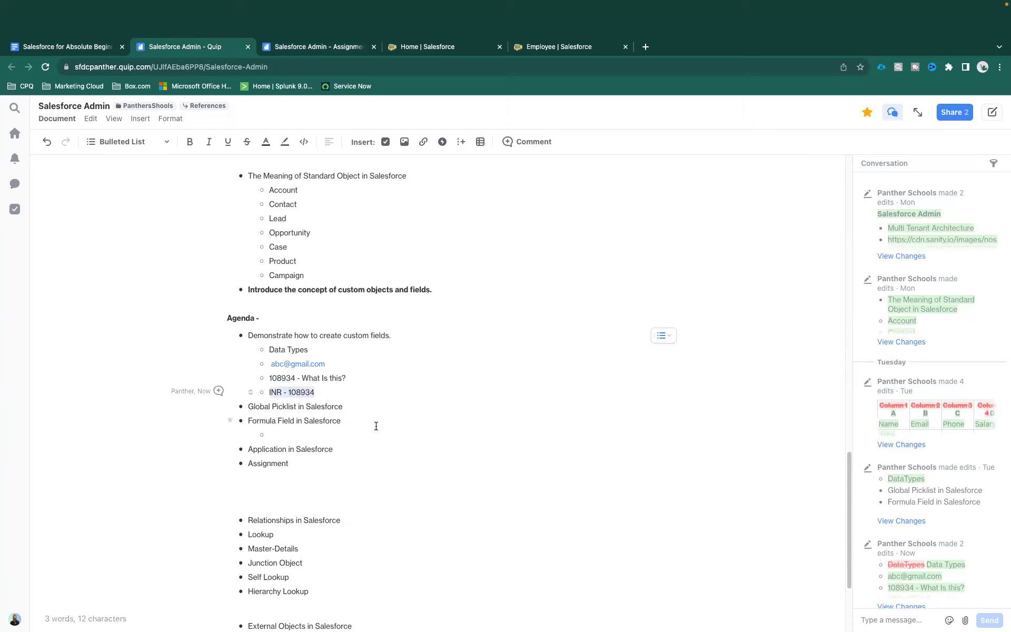
{"action": "left_click", "coordinate": [330, 392]}
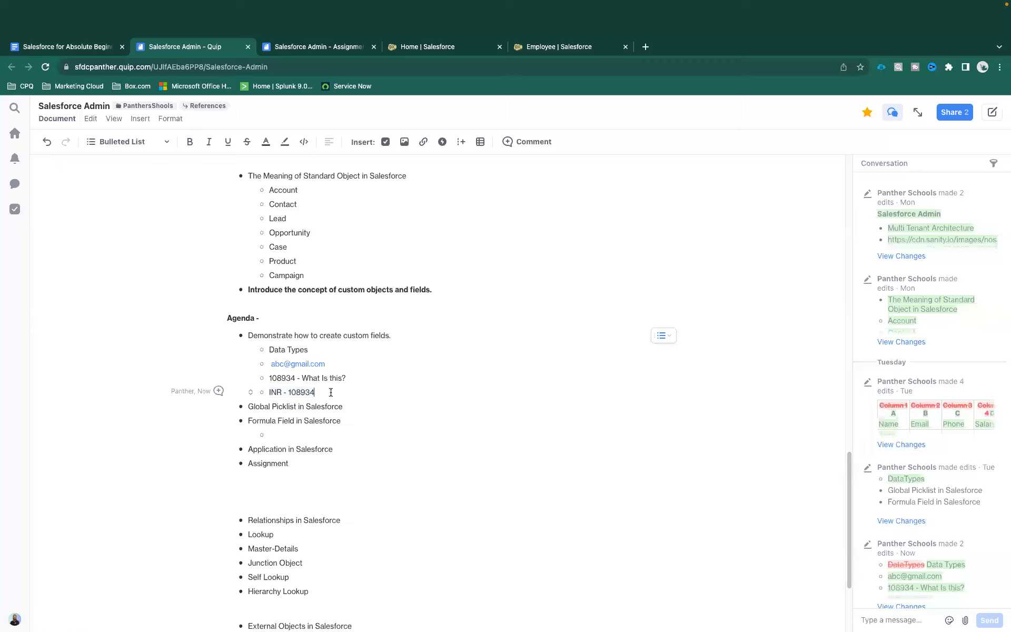
{"action": "double_click", "coordinate": [315, 392]}
{"action": "double_click", "coordinate": [307, 394]}
{"action": "double_click", "coordinate": [274, 393]}
{"action": "double_click", "coordinate": [284, 377]}
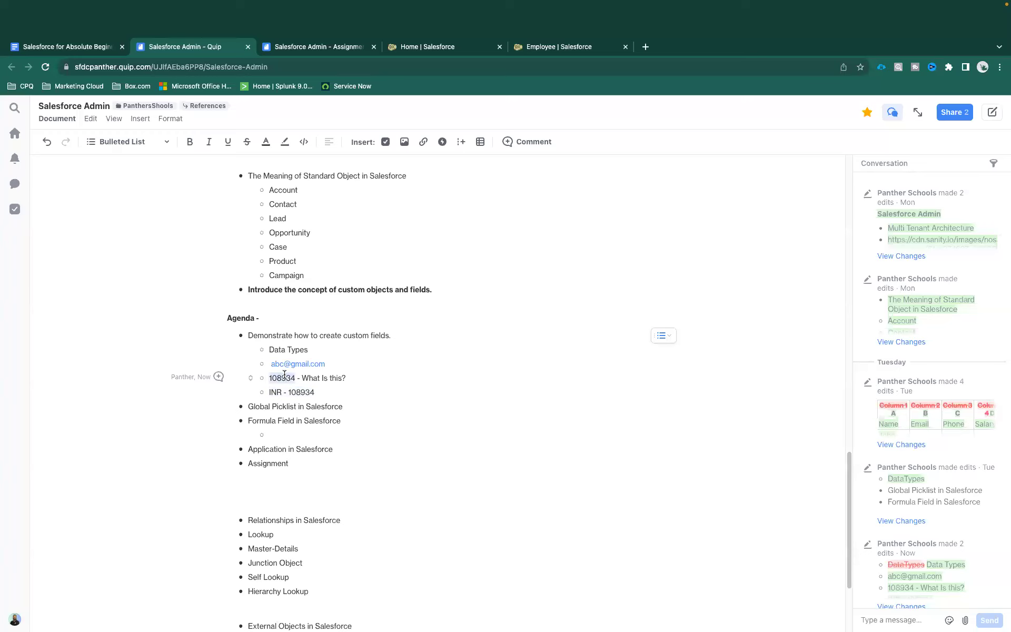
{"action": "left_click", "coordinate": [281, 379]}
{"action": "double_click", "coordinate": [281, 379]}
Return to the Employee object's new custom field in Salesforce and read the full description of the Currency data type
{"action": "left_click", "coordinate": [547, 51]}
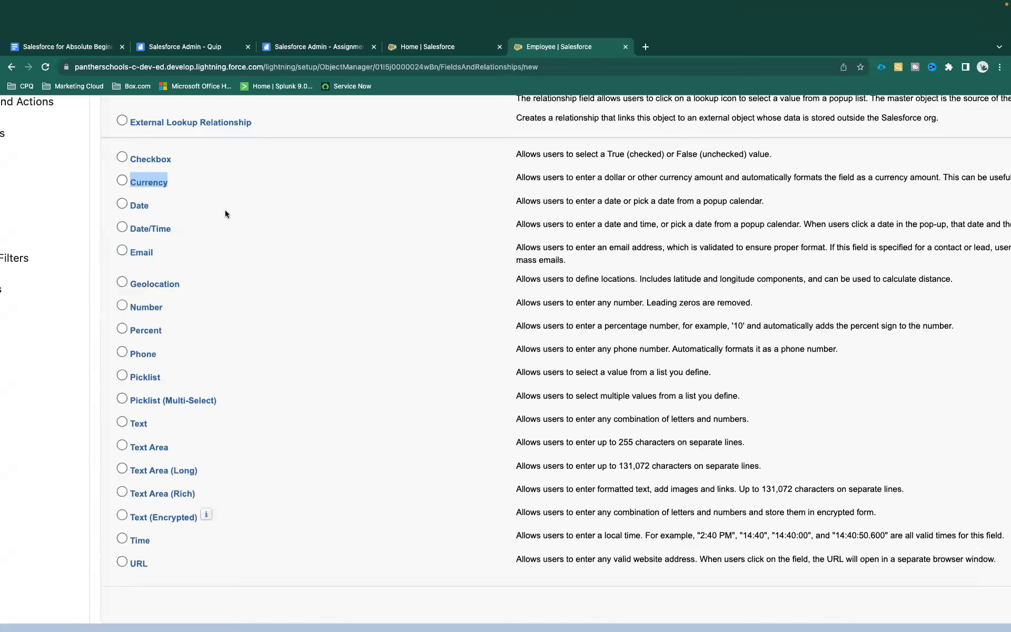
{"action": "left_click_drag", "start_coordinate": [514, 179], "coordinate": [650, 180]}
{"action": "scroll", "coordinate": [650, 179], "scroll_direction": "right", "scroll_amount": 10}
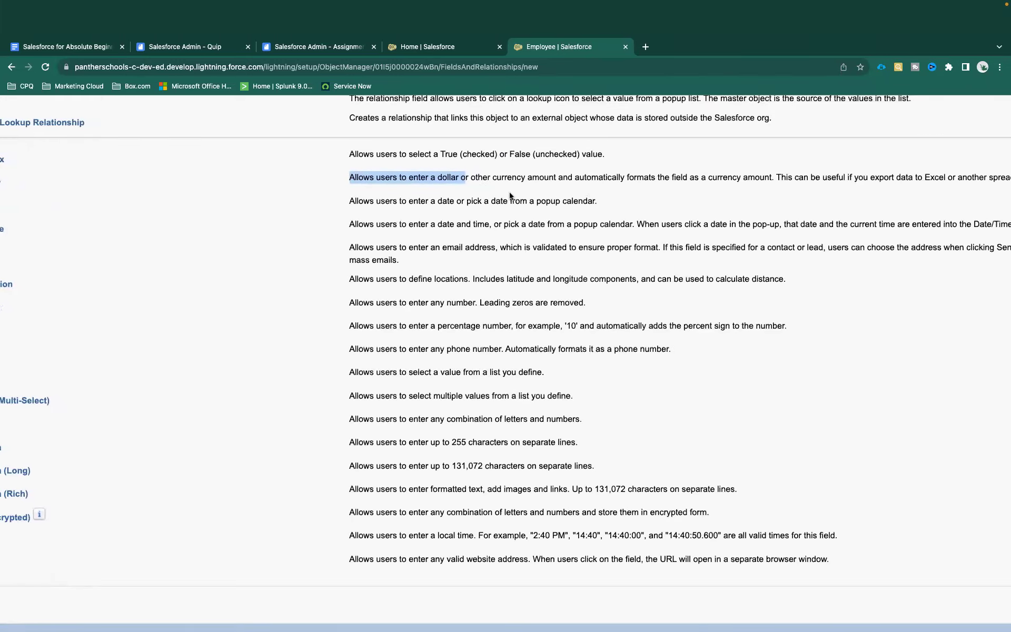
{"action": "left_click", "coordinate": [304, 177]}
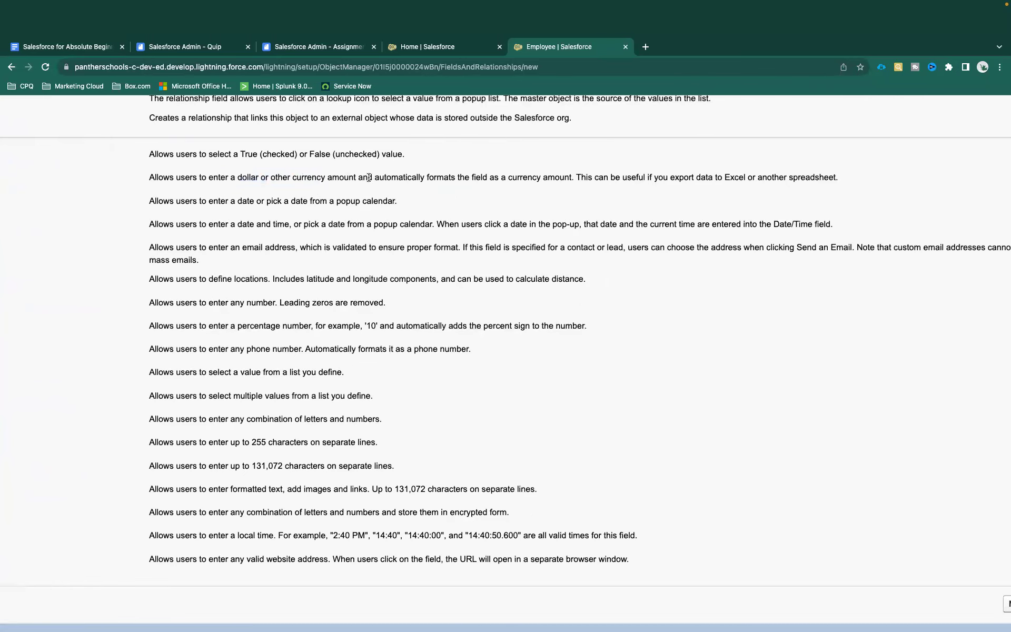
{"action": "left_click_drag", "start_coordinate": [372, 178], "coordinate": [569, 177]}
{"action": "scroll", "coordinate": [402, 213], "scroll_direction": "left", "scroll_amount": 10}
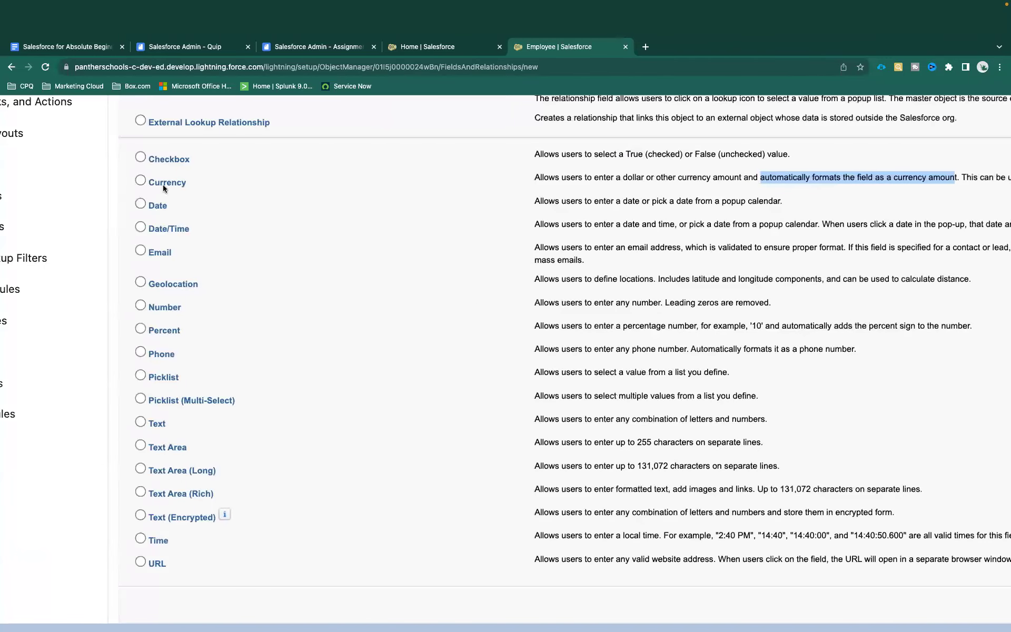
{"action": "scroll", "coordinate": [229, 210], "scroll_direction": "left", "scroll_amount": 2}
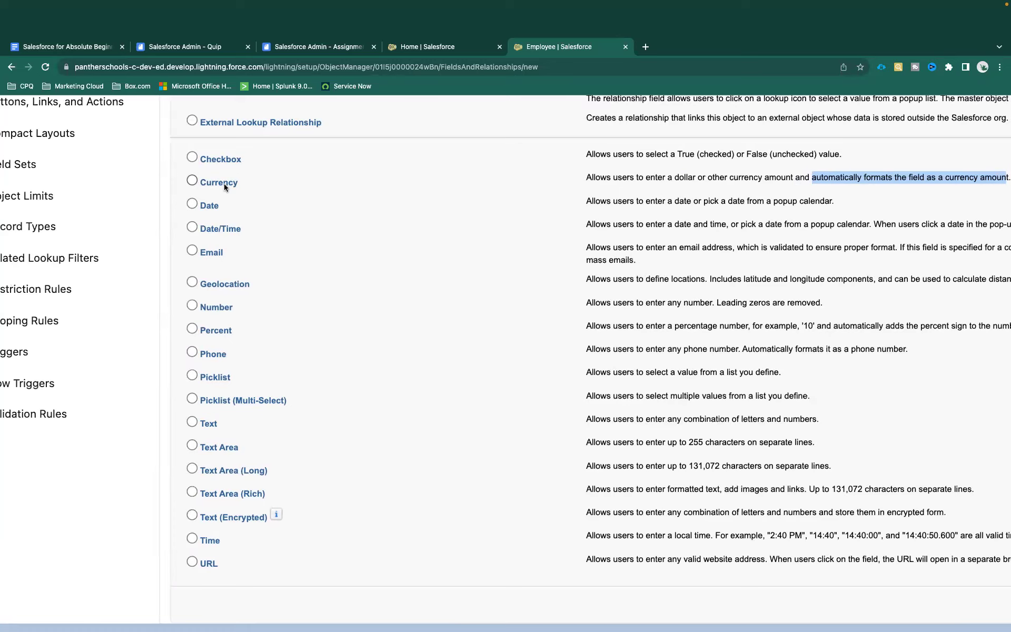
{"action": "scroll", "coordinate": [223, 183], "scroll_direction": "left", "scroll_amount": 1}
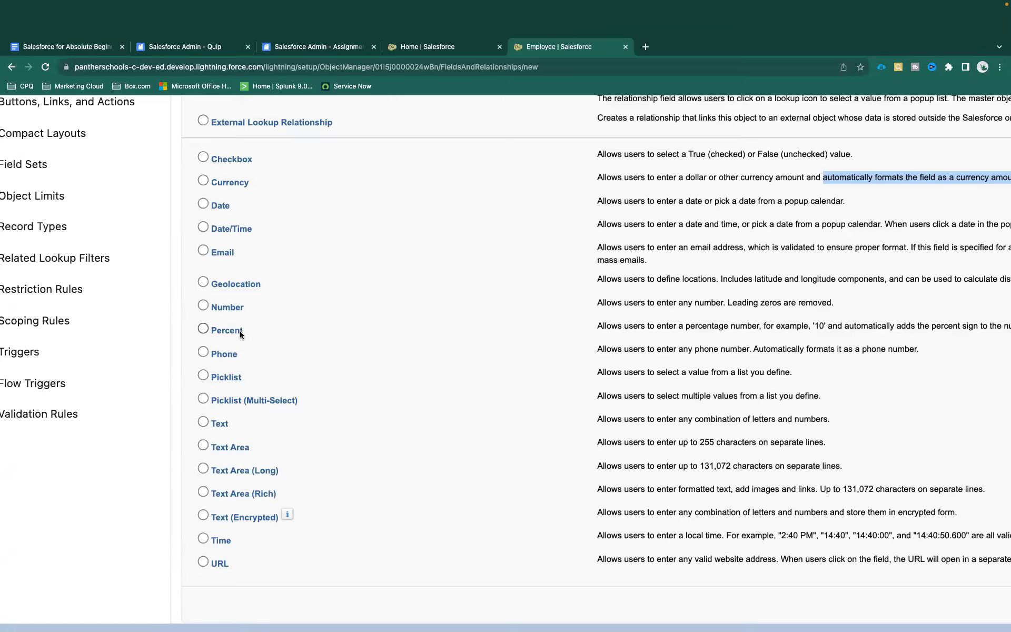
Examine the Geolocation, Phone, Picklist and Picklist (Multi-Select) data types in the field type list
{"action": "left_click_drag", "start_coordinate": [272, 287], "coordinate": [212, 286]}
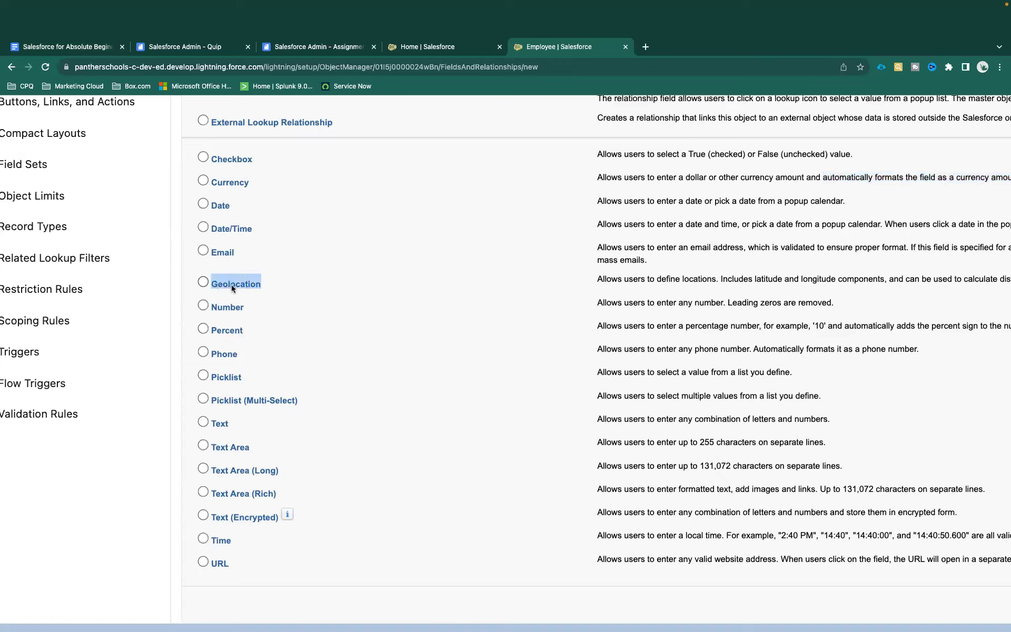
{"action": "left_click", "coordinate": [245, 351]}
{"action": "left_click_drag", "start_coordinate": [242, 382], "coordinate": [209, 378]}
{"action": "left_click_drag", "start_coordinate": [298, 400], "coordinate": [218, 402]}
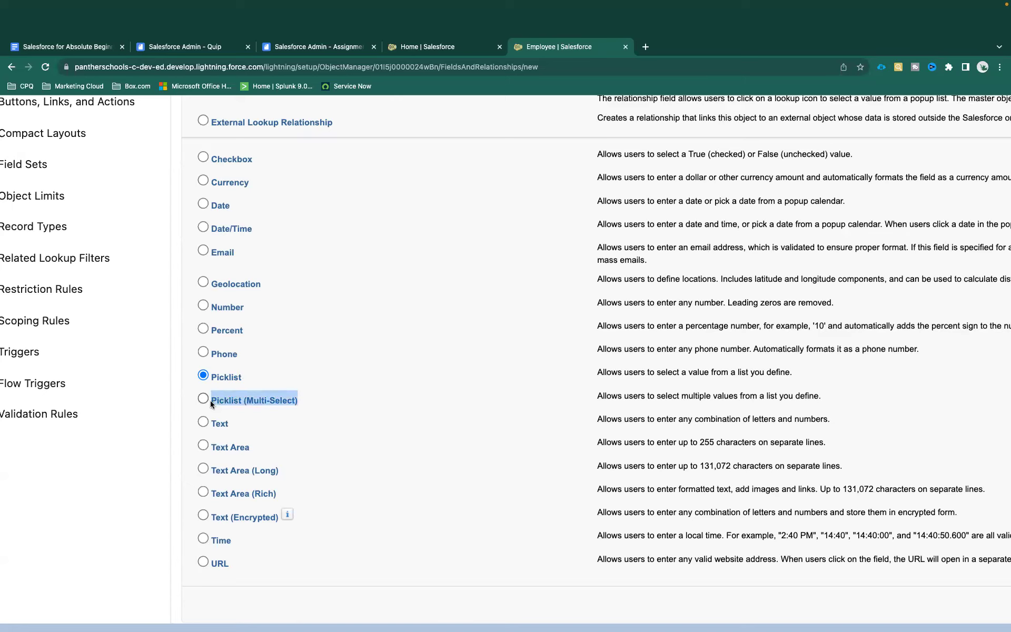
{"action": "left_click", "coordinate": [260, 402]}
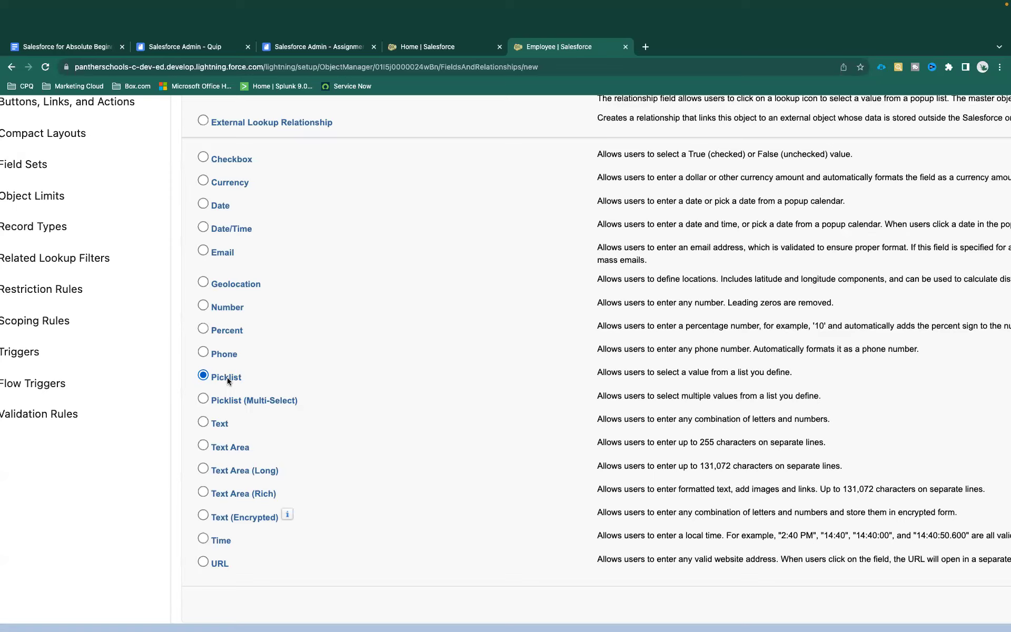
{"action": "left_click", "coordinate": [231, 401]}
{"action": "scroll", "coordinate": [245, 402], "scroll_direction": "down", "scroll_amount": 1}
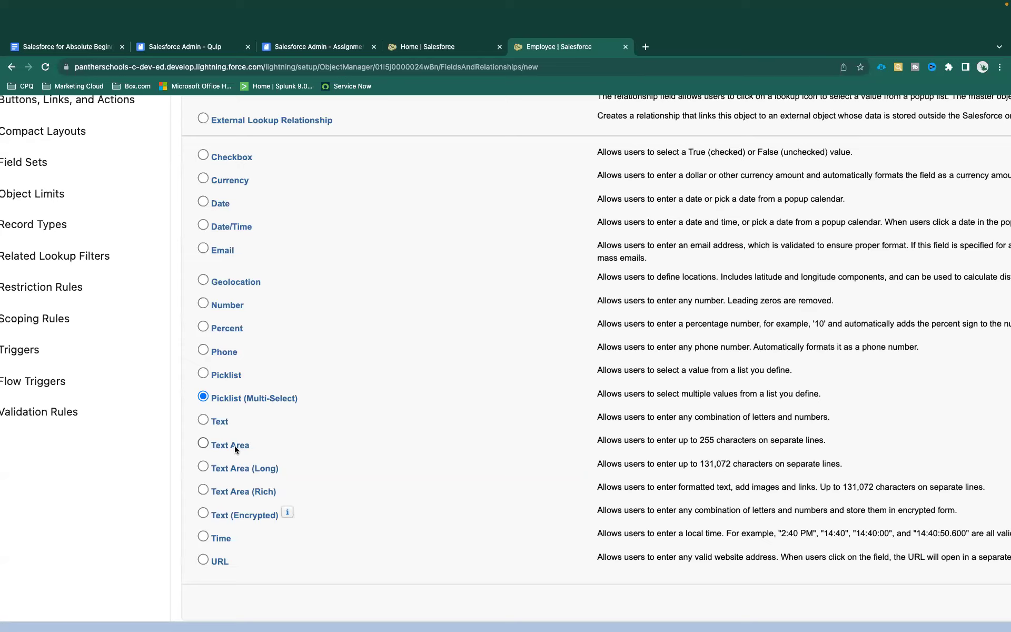
Examine the text data types, the Text Area (Long) character limit, and the Text (Encrypted), Time and URL data types
{"action": "left_click", "coordinate": [254, 469]}
{"action": "left_click_drag", "start_coordinate": [211, 420], "coordinate": [253, 447]}
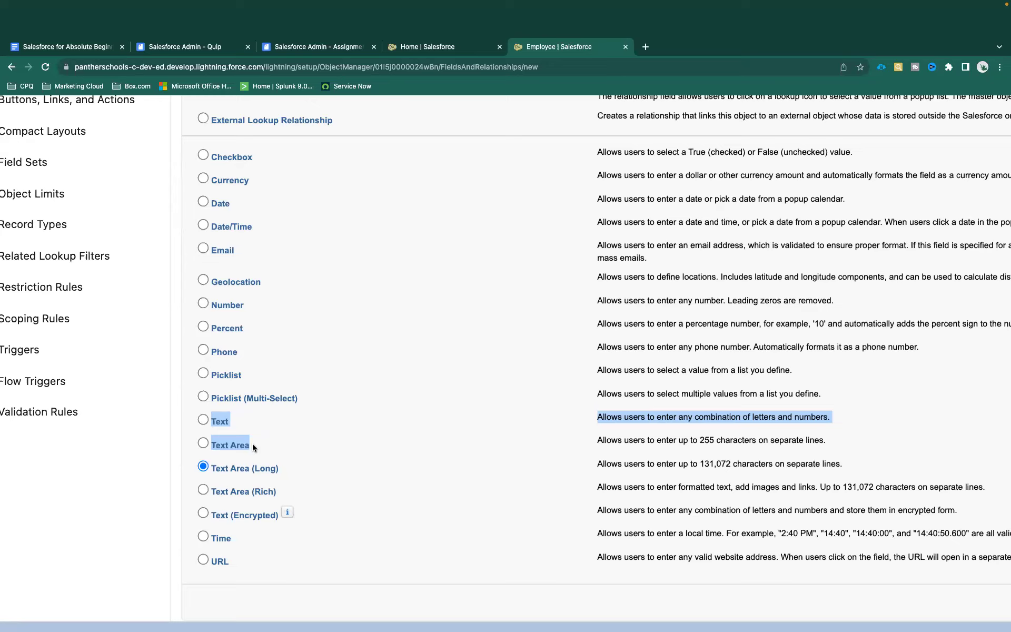
{"action": "left_click_drag", "start_coordinate": [290, 473], "coordinate": [257, 469]}
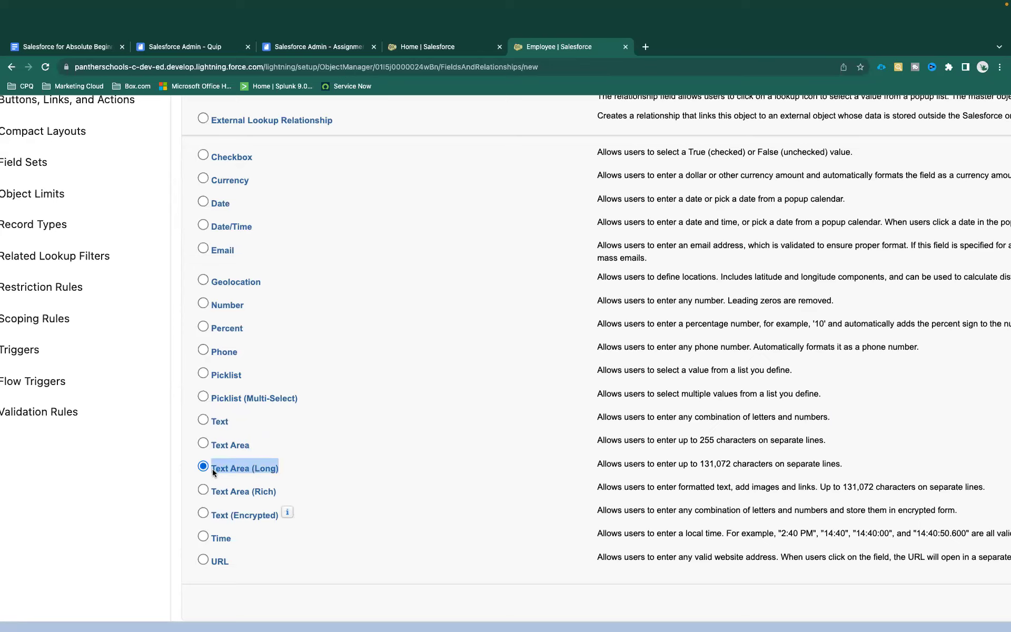
{"action": "left_click", "coordinate": [701, 465]}
{"action": "double_click", "coordinate": [724, 464]}
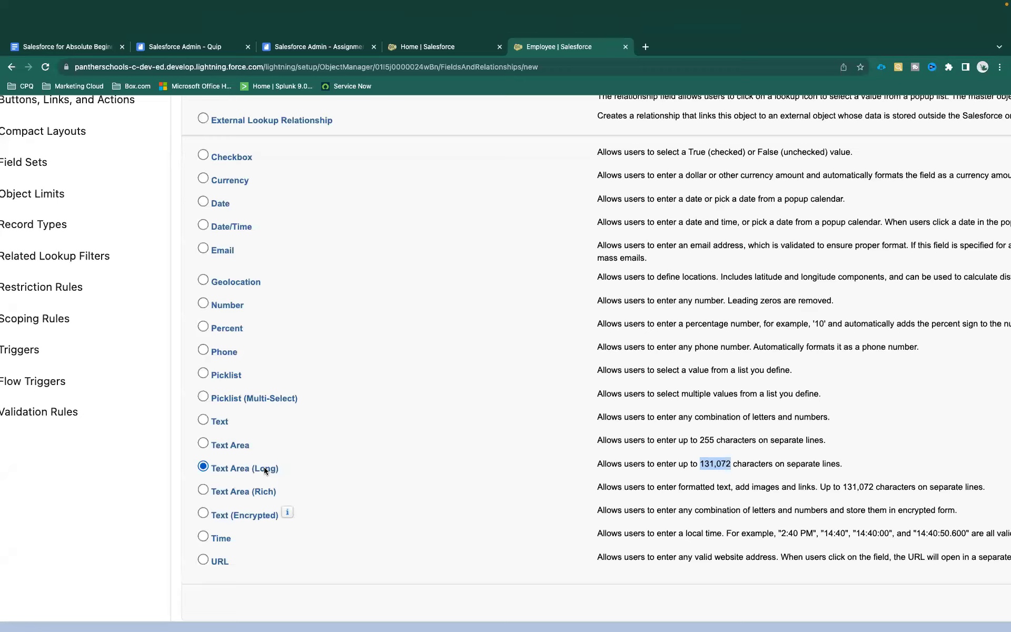
{"action": "left_click", "coordinate": [231, 514]}
{"action": "left_click_drag", "start_coordinate": [210, 514], "coordinate": [280, 517]}
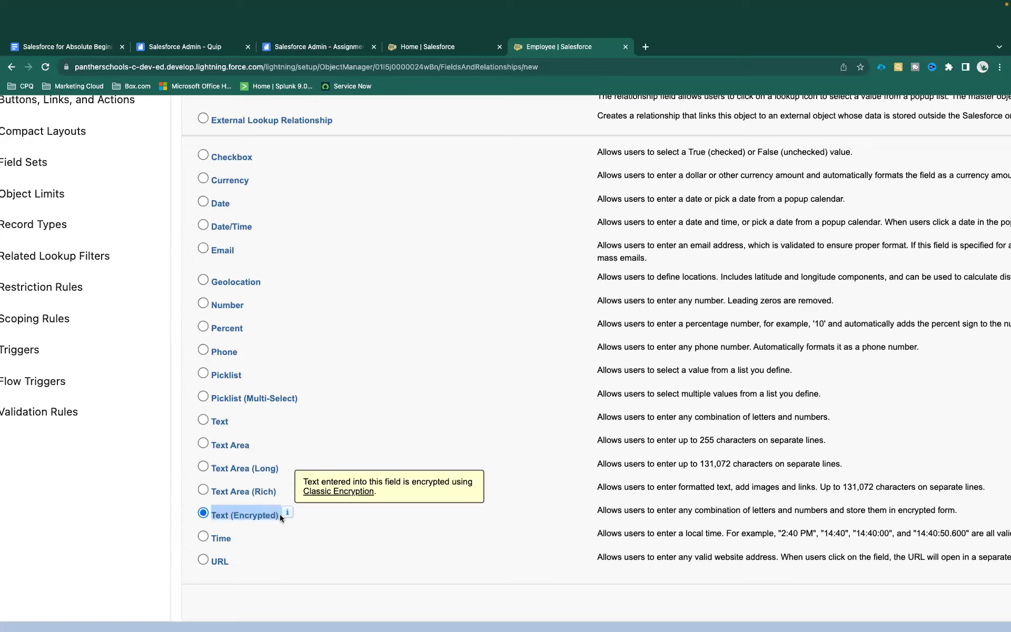
{"action": "left_click", "coordinate": [220, 539]}
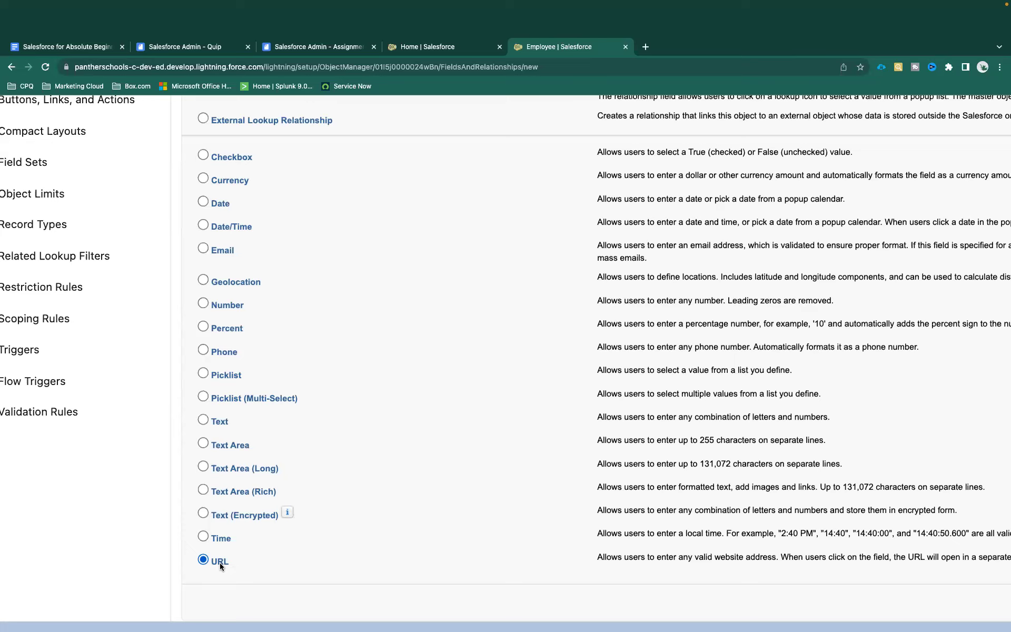
Choose the Email data type for the new custom field and continue to the field details
{"action": "scroll", "coordinate": [220, 567], "scroll_direction": "up", "scroll_amount": 8}
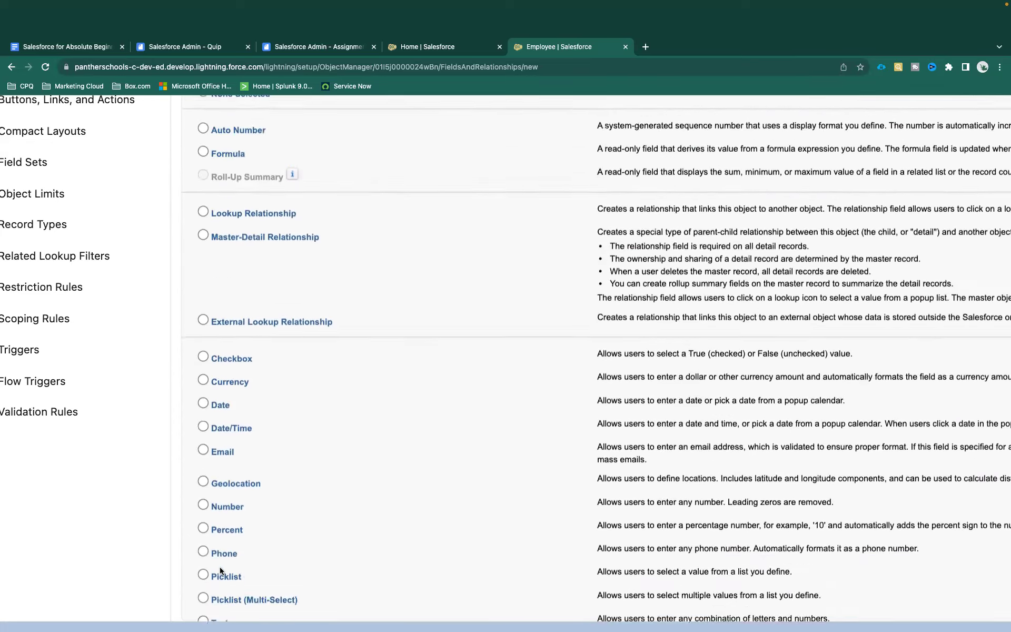
{"action": "scroll", "coordinate": [346, 298], "scroll_direction": "down", "scroll_amount": 8}
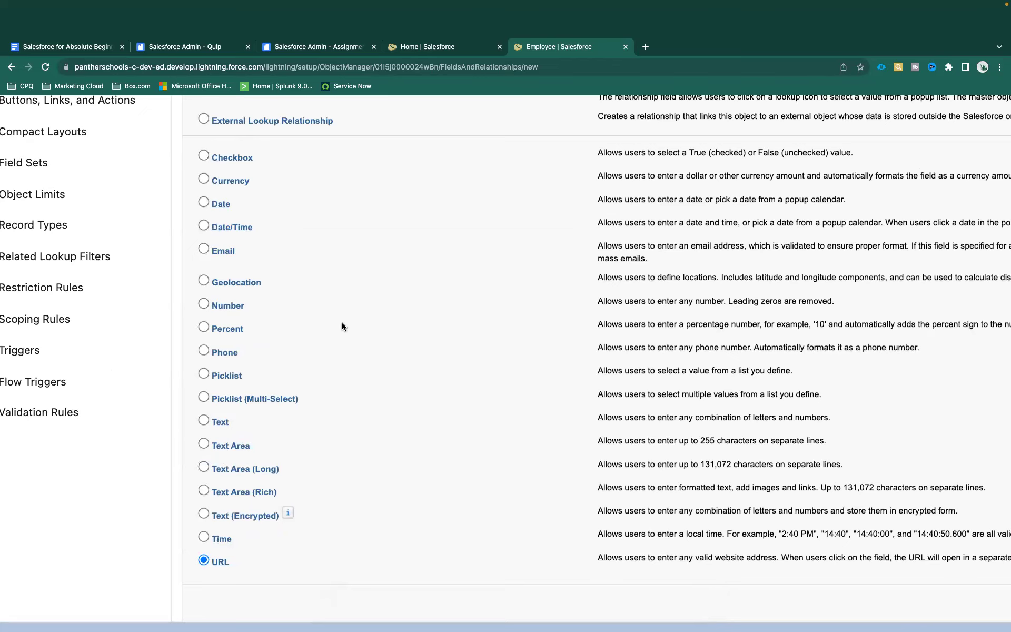
{"action": "scroll", "coordinate": [342, 329], "scroll_direction": "up", "scroll_amount": 3}
{"action": "scroll", "coordinate": [343, 331], "scroll_direction": "up", "scroll_amount": 3}
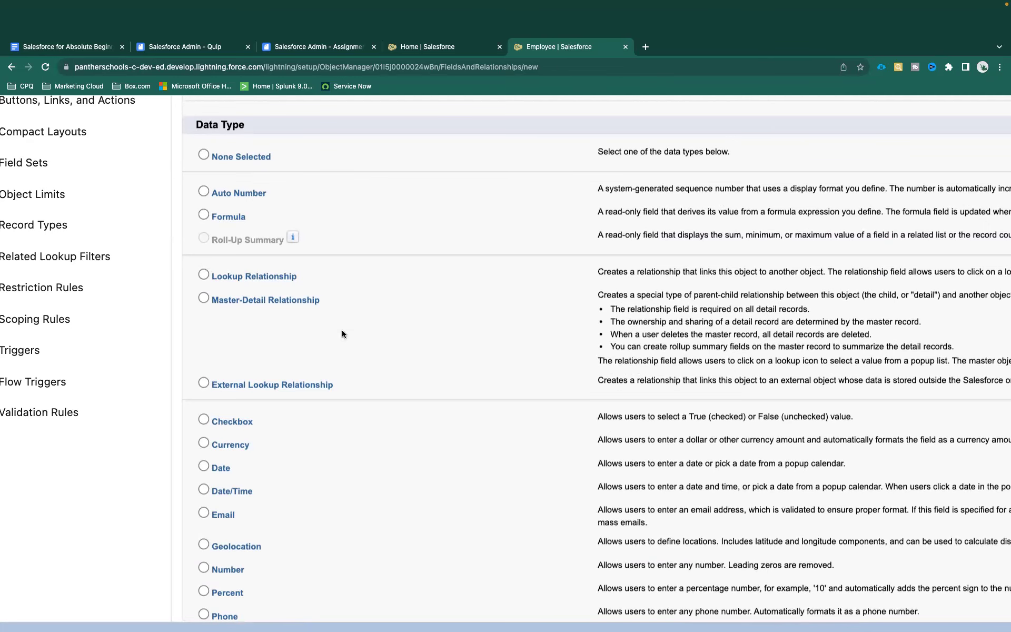
{"action": "scroll", "coordinate": [342, 333], "scroll_direction": "down", "scroll_amount": 4}
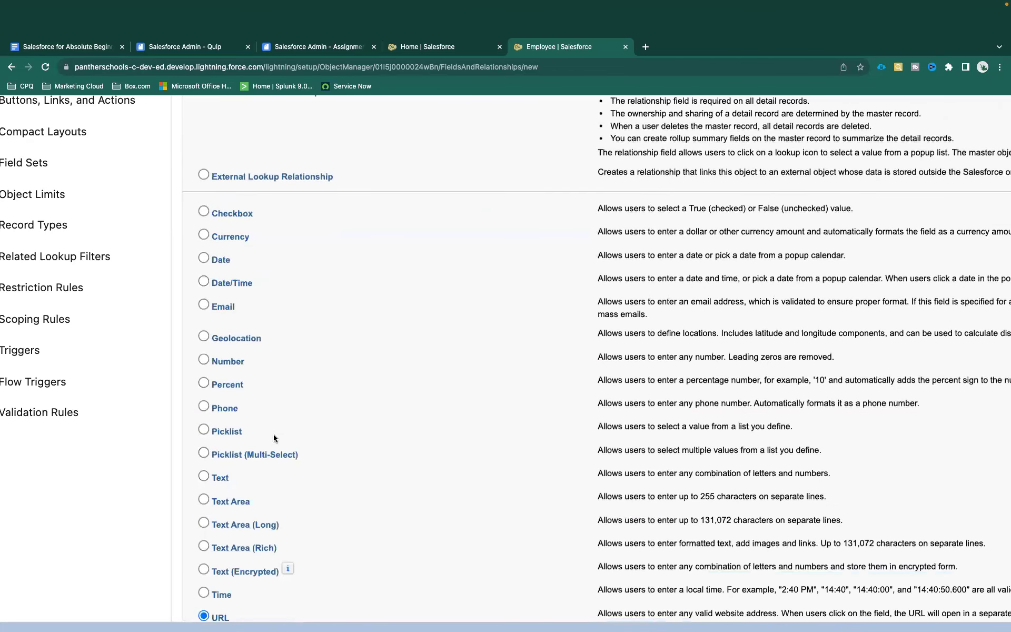
{"action": "scroll", "coordinate": [274, 438], "scroll_direction": "down", "scroll_amount": 1}
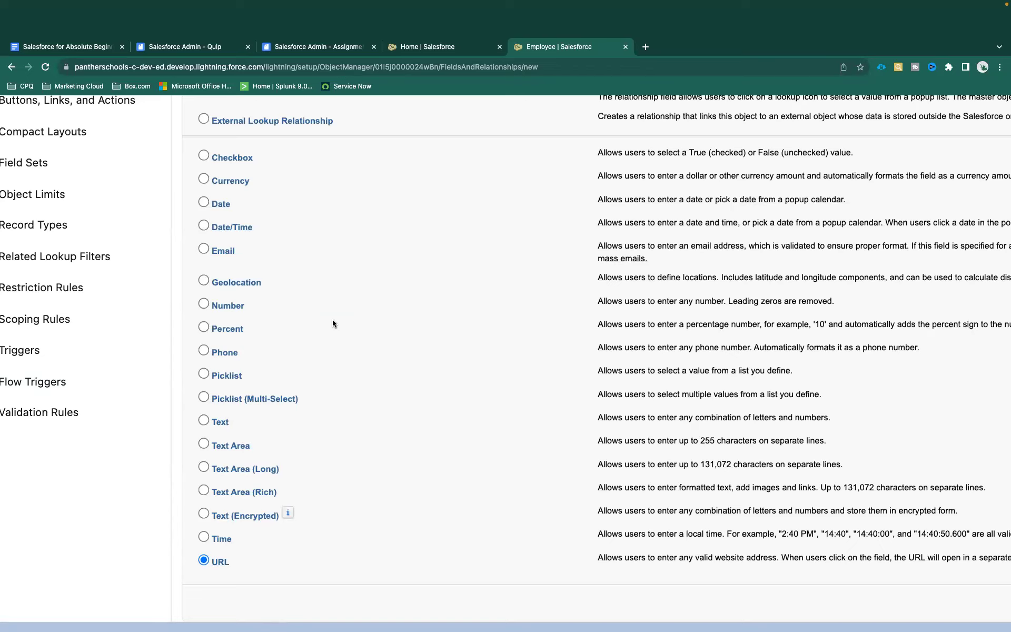
{"action": "left_click", "coordinate": [225, 252]}
{"action": "scroll", "coordinate": [504, 327], "scroll_direction": "up", "scroll_amount": 10}
{"action": "scroll", "coordinate": [503, 329], "scroll_direction": "up", "scroll_amount": 5}
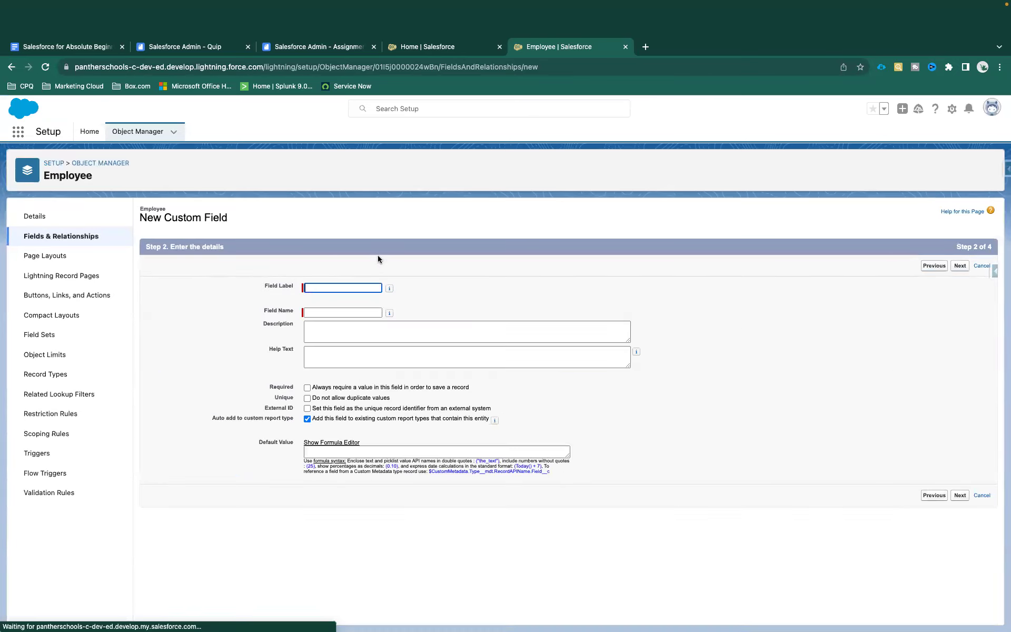
Label the new field "Employee Email", with "Email" as its field name
{"action": "left_click", "coordinate": [330, 287]}
{"action": "type", "text": "Email"}
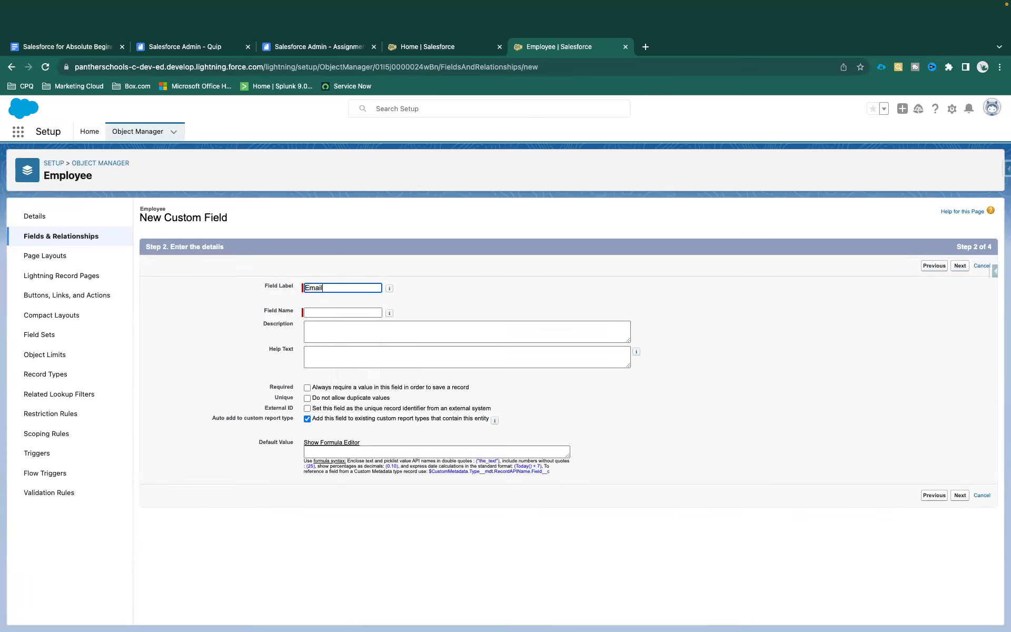
{"action": "key", "text": "Tab"}
{"action": "left_click_drag", "start_coordinate": [331, 287], "coordinate": [298, 287]}
{"action": "left_click", "coordinate": [305, 287]}
{"action": "type", "text": "Employ"}
{"action": "double_click", "coordinate": [320, 289]}
{"action": "left_click_drag", "start_coordinate": [327, 312], "coordinate": [287, 317]}
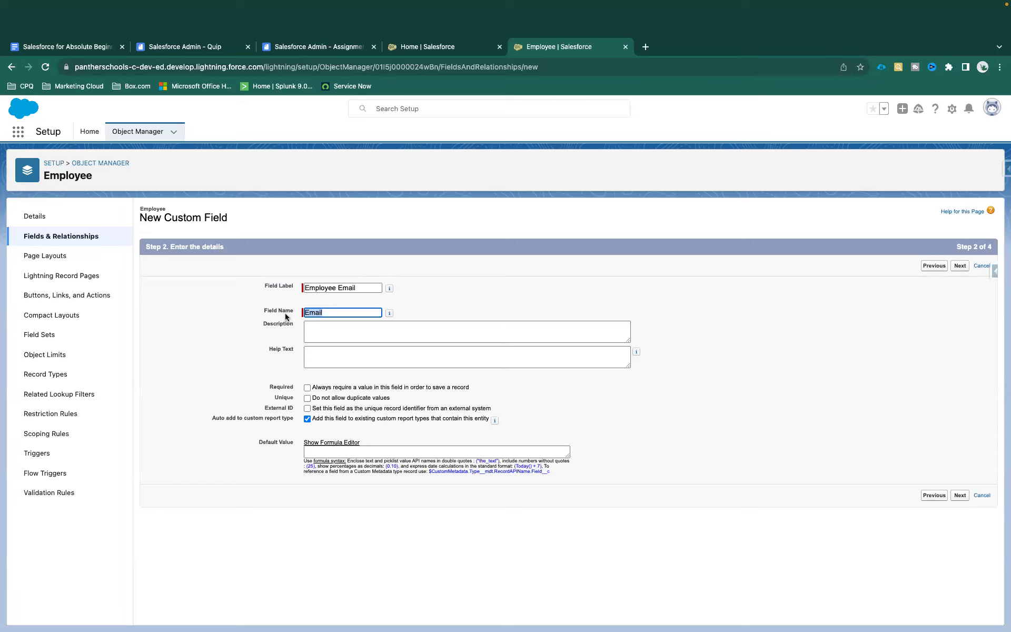
{"action": "key", "text": "Right"}
Enter the field description "This field is used to store the Employee Personal/Company Email"
{"action": "left_click", "coordinate": [279, 330]}
{"action": "left_click", "coordinate": [336, 340]}
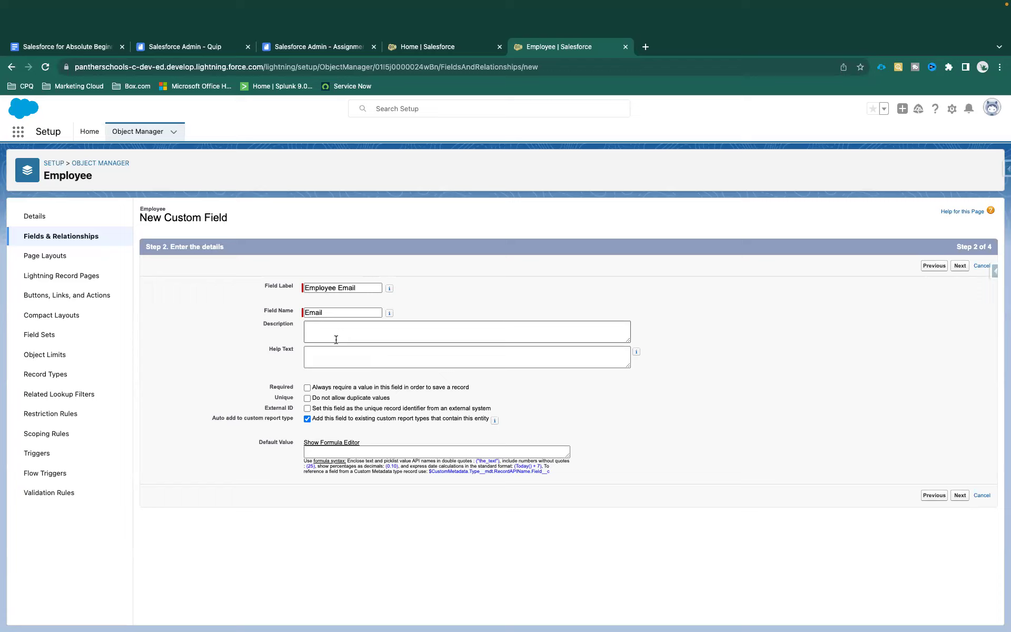
{"action": "left_click", "coordinate": [319, 325]}
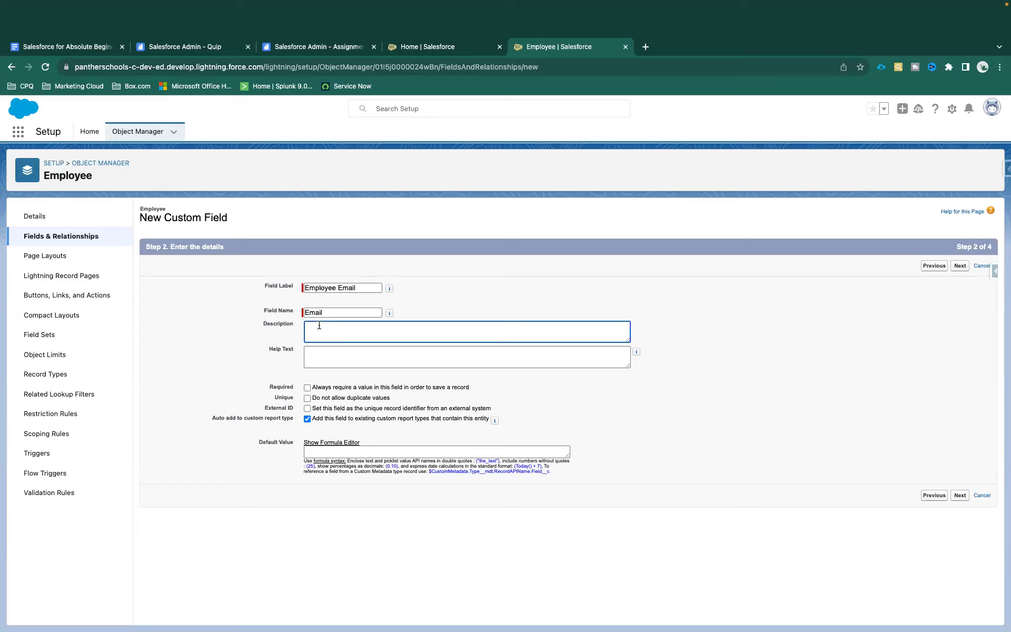
{"action": "type", "text": "This field is use"}
{"action": "type", "text": "d for"}
{"action": "type", "text": " to store "}
{"action": "type", "text": "the Emp"}
{"action": "type", "text": "loyee Email"}
{"action": "left_click", "coordinate": [410, 326]}
{"action": "type", "text": "Personal/Company Email"}
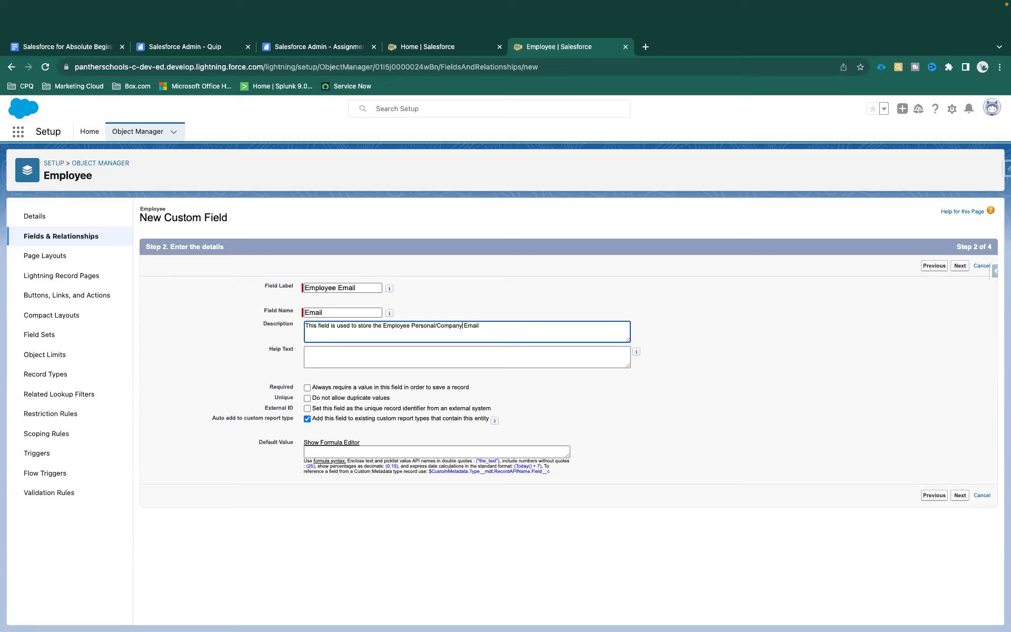
Enter the help text "Please type Employee Personal Email." for the Employee Email field
{"action": "left_click", "coordinate": [402, 351]}
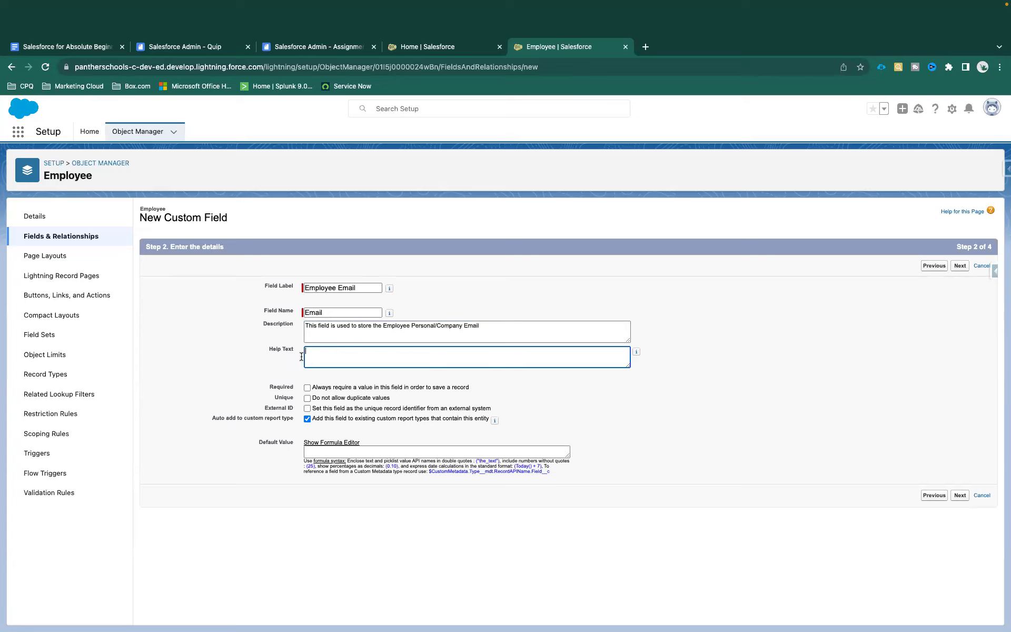
{"action": "left_click", "coordinate": [290, 354]}
{"action": "left_click_drag", "start_coordinate": [291, 351], "coordinate": [272, 323]}
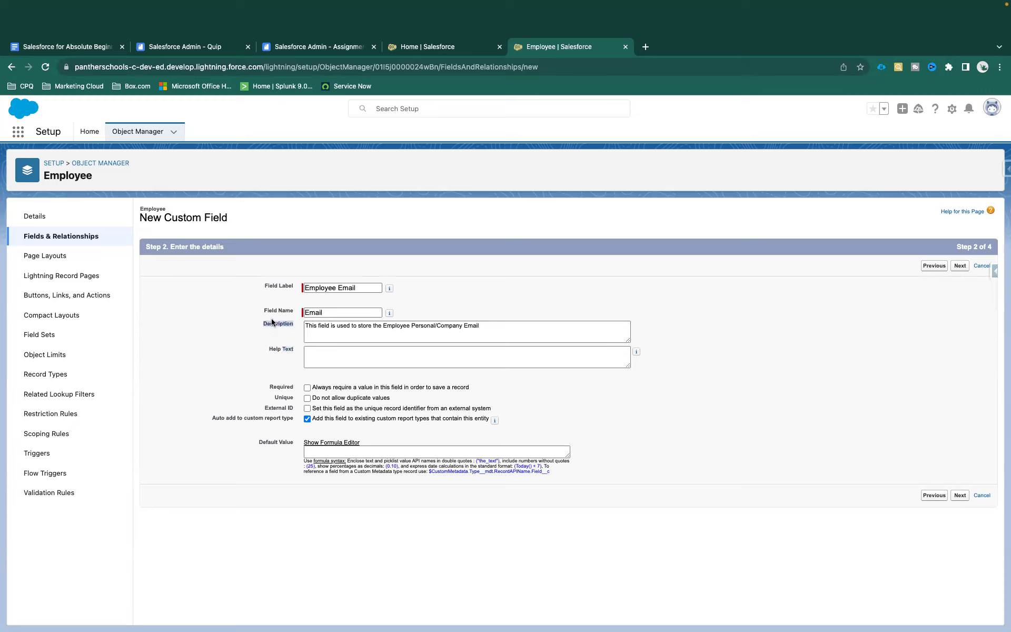
{"action": "left_click_drag", "start_coordinate": [273, 332], "coordinate": [295, 351]}
{"action": "left_click", "coordinate": [350, 360]}
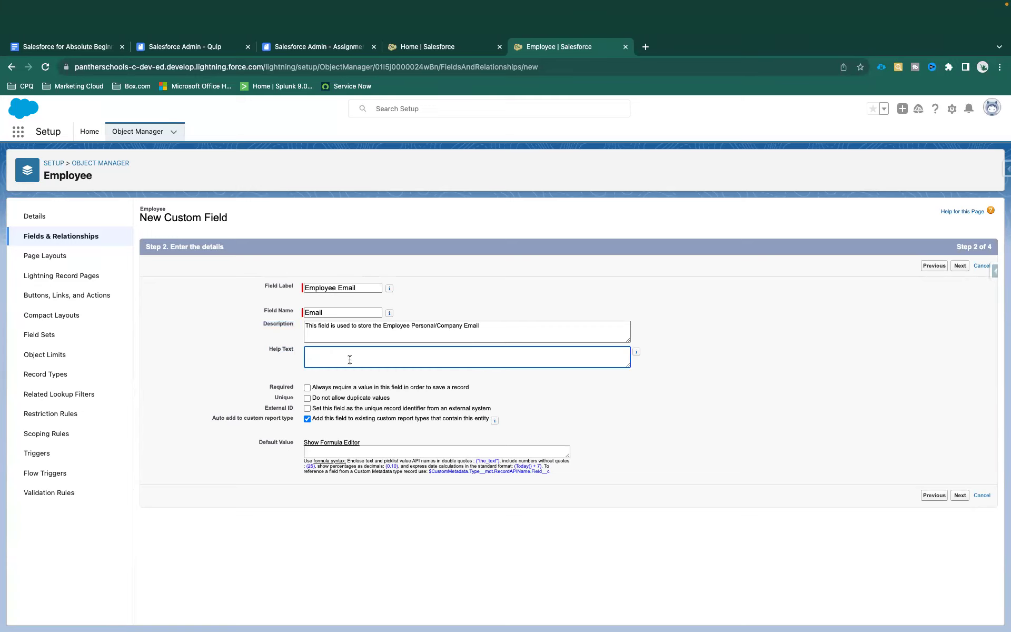
{"action": "type", "text": "Please type Employee Persoonal Email"}
{"action": "left_click_drag", "start_coordinate": [423, 352], "coordinate": [254, 352]}
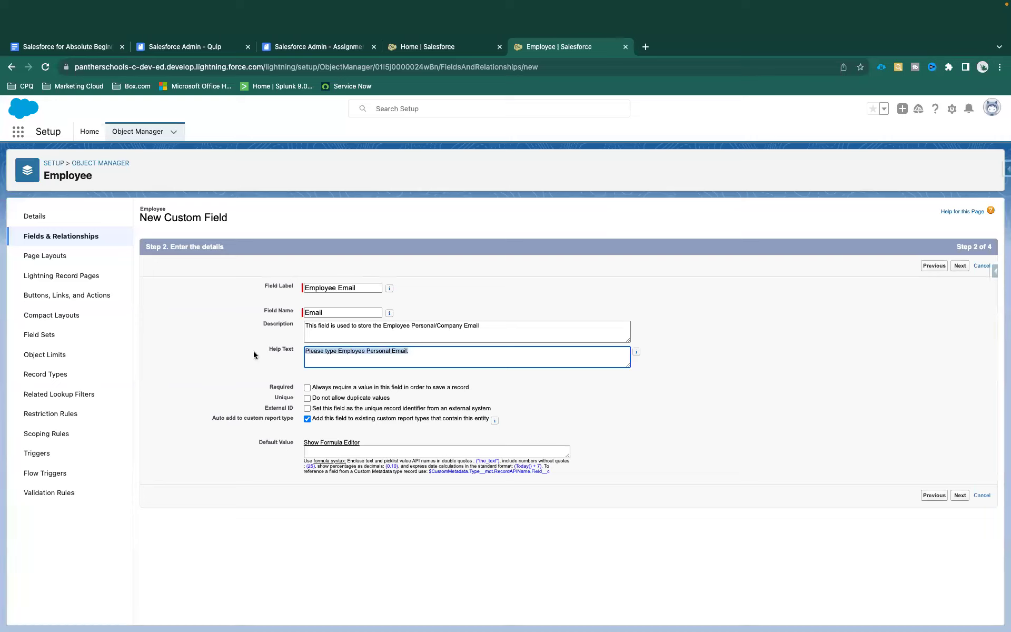
{"action": "left_click", "coordinate": [302, 353]}
{"action": "left_click_drag", "start_coordinate": [417, 351], "coordinate": [199, 353]}
{"action": "left_click", "coordinate": [271, 359]}
{"action": "left_click", "coordinate": [308, 353]}
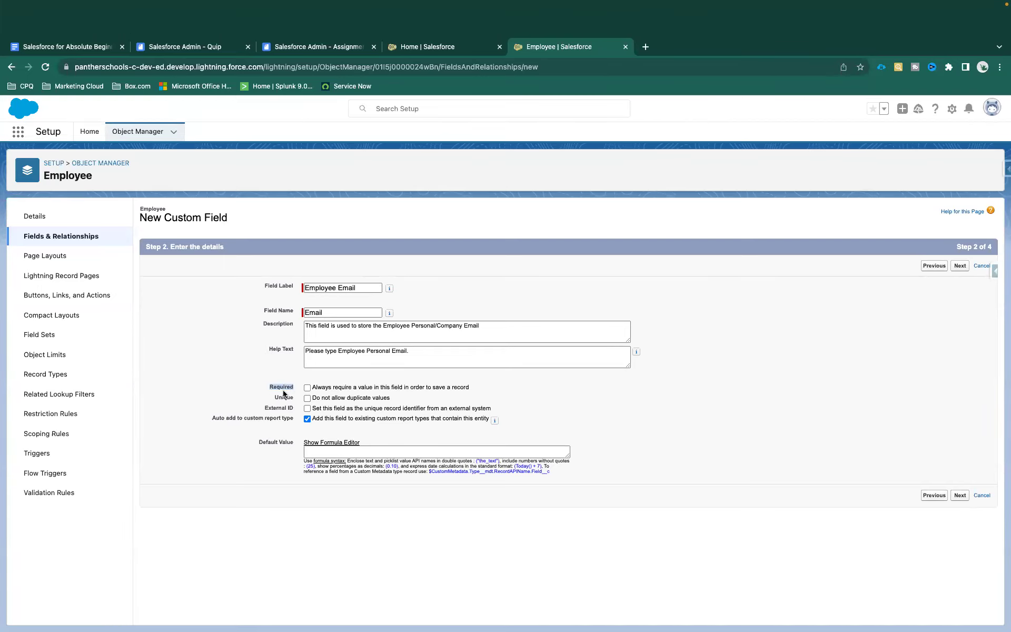
Make the Employee Email field always require a value, and review its Unique, External ID and custom report type options
{"action": "left_click_drag", "start_coordinate": [259, 407], "coordinate": [290, 409]}
{"action": "left_click", "coordinate": [214, 417]}
{"action": "left_click_drag", "start_coordinate": [215, 418], "coordinate": [293, 418]}
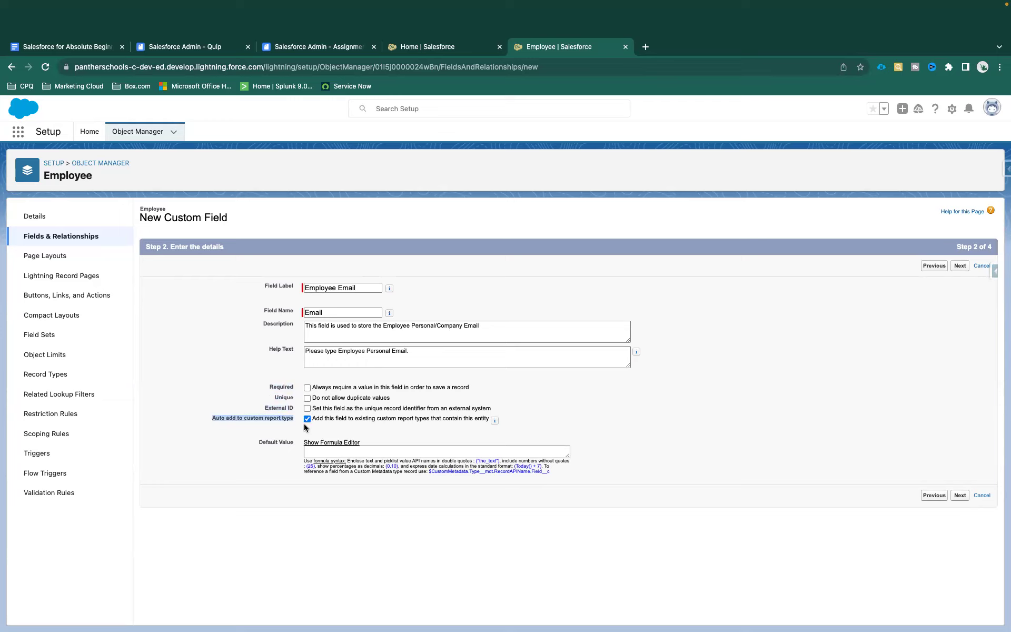
{"action": "left_click_drag", "start_coordinate": [267, 383], "coordinate": [398, 399]}
{"action": "left_click_drag", "start_coordinate": [265, 408], "coordinate": [305, 409]}
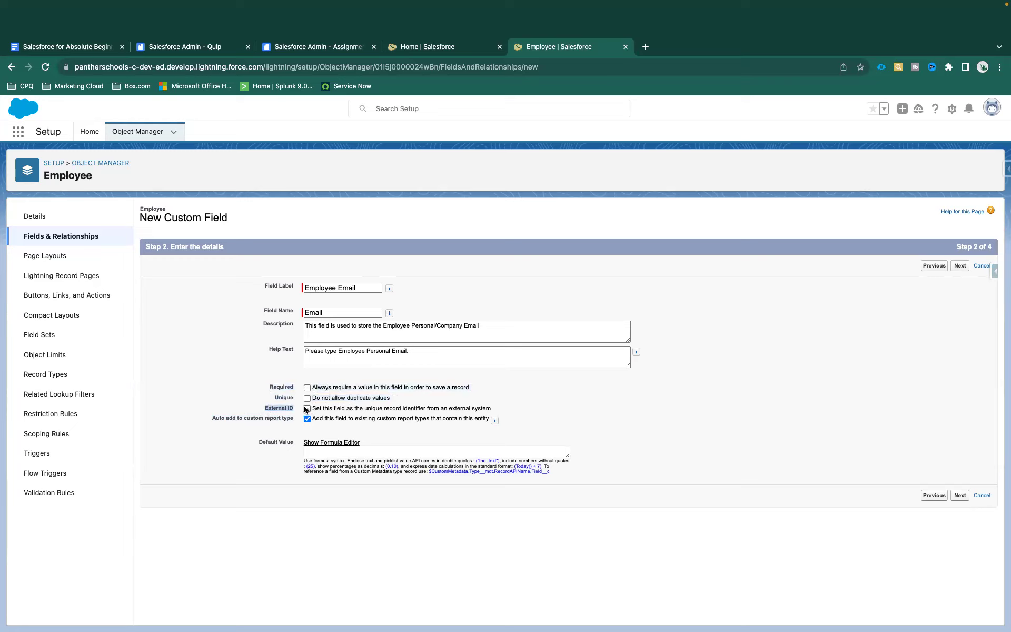
{"action": "left_click_drag", "start_coordinate": [268, 381], "coordinate": [291, 390]}
{"action": "left_click", "coordinate": [308, 388]}
{"action": "left_click_drag", "start_coordinate": [311, 397], "coordinate": [394, 400]}
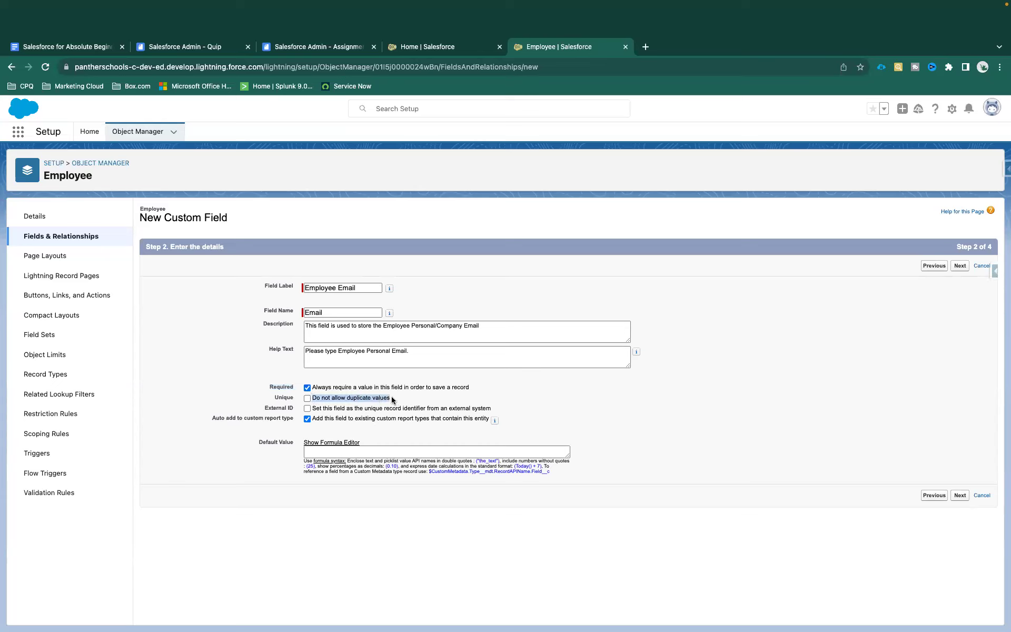
{"action": "left_click", "coordinate": [390, 398]}
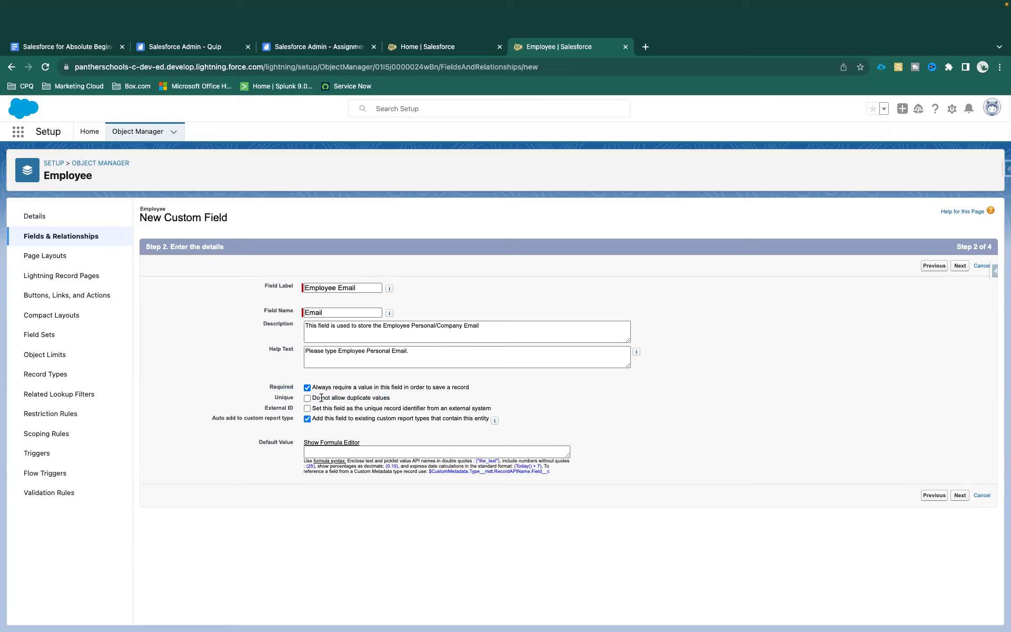
{"action": "left_click_drag", "start_coordinate": [313, 397], "coordinate": [392, 399]}
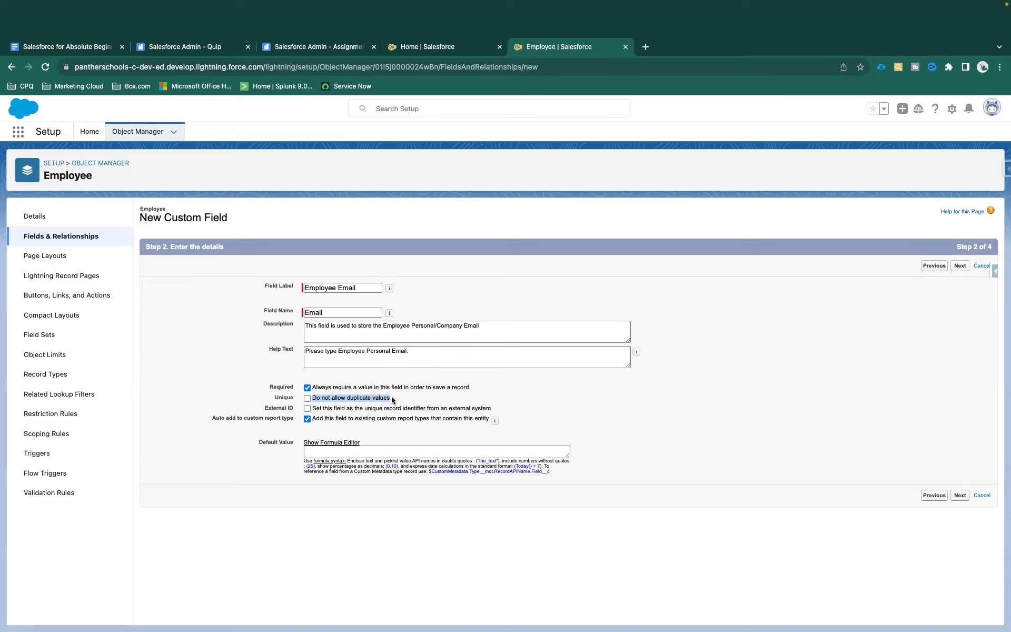
{"action": "left_click", "coordinate": [291, 399]}
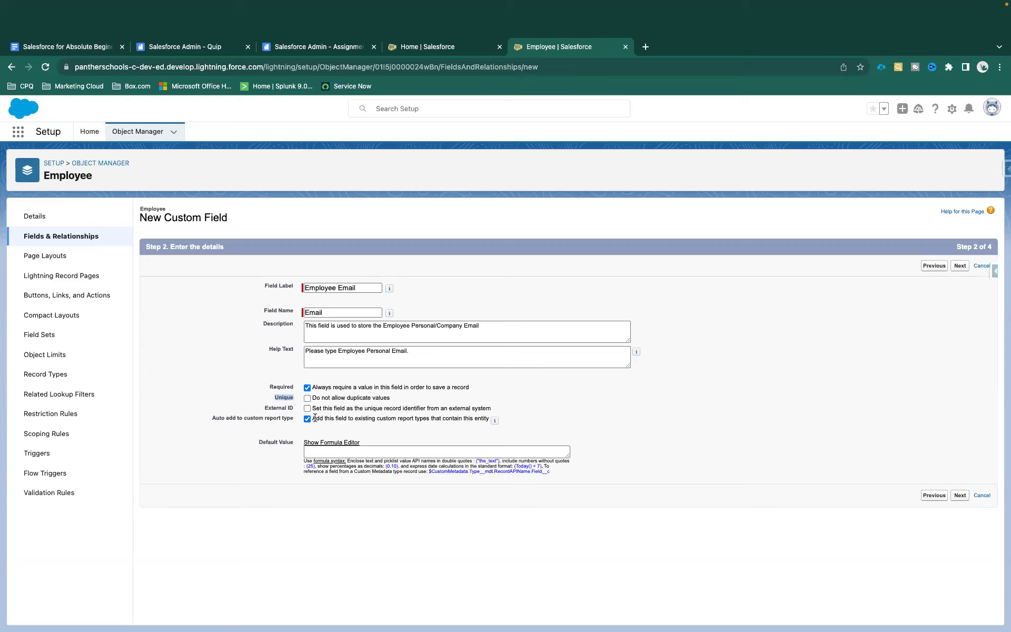
Enter a sample e-mail address as the default value of the Employee Email field
{"action": "left_click", "coordinate": [257, 445]}
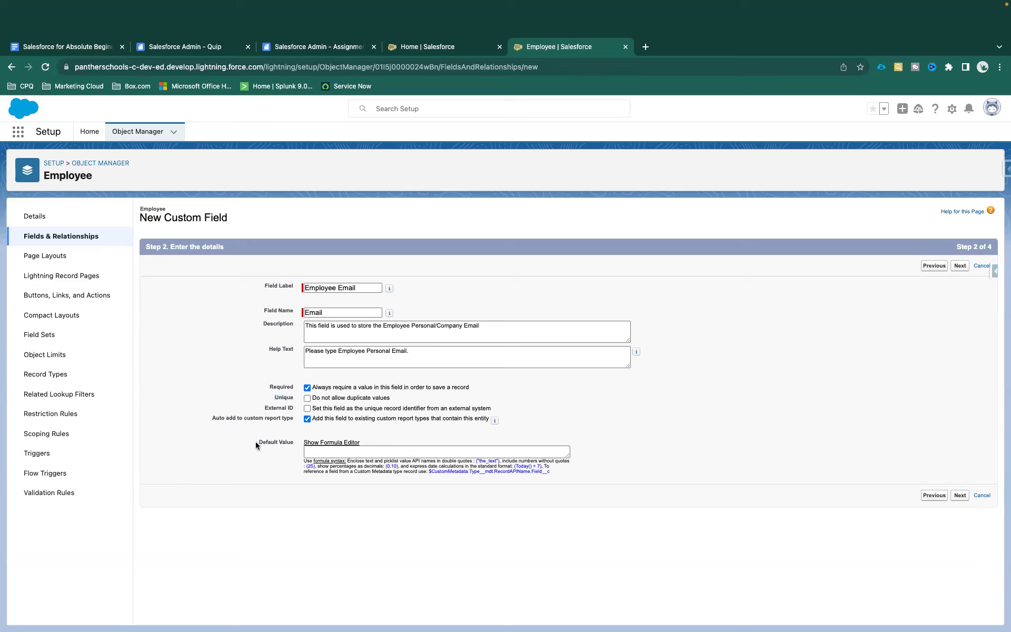
{"action": "left_click", "coordinate": [289, 442]}
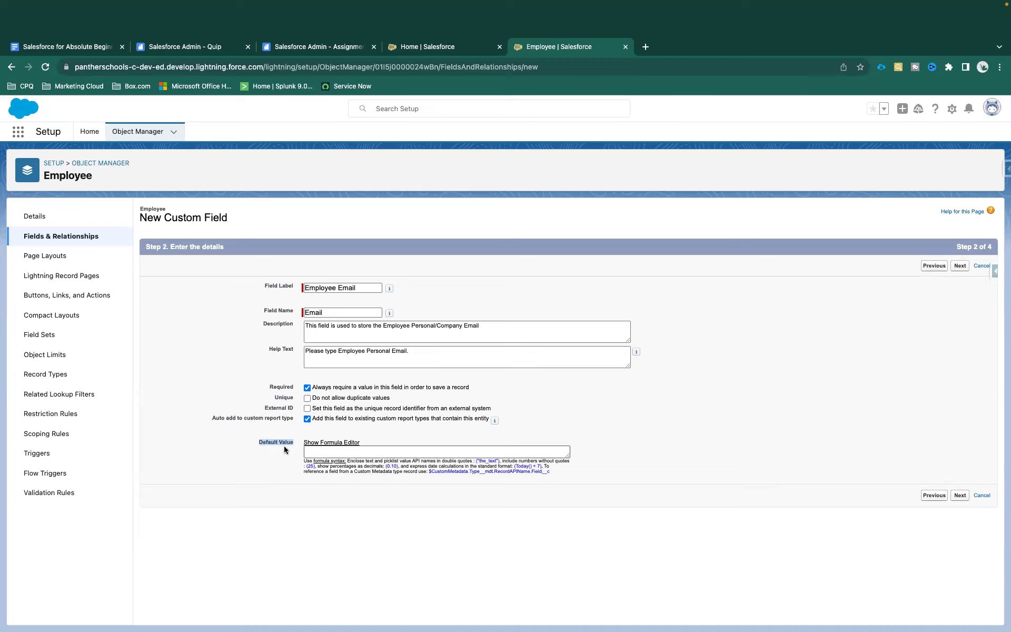
{"action": "left_click", "coordinate": [310, 451]}
{"action": "type", "text": "a"}
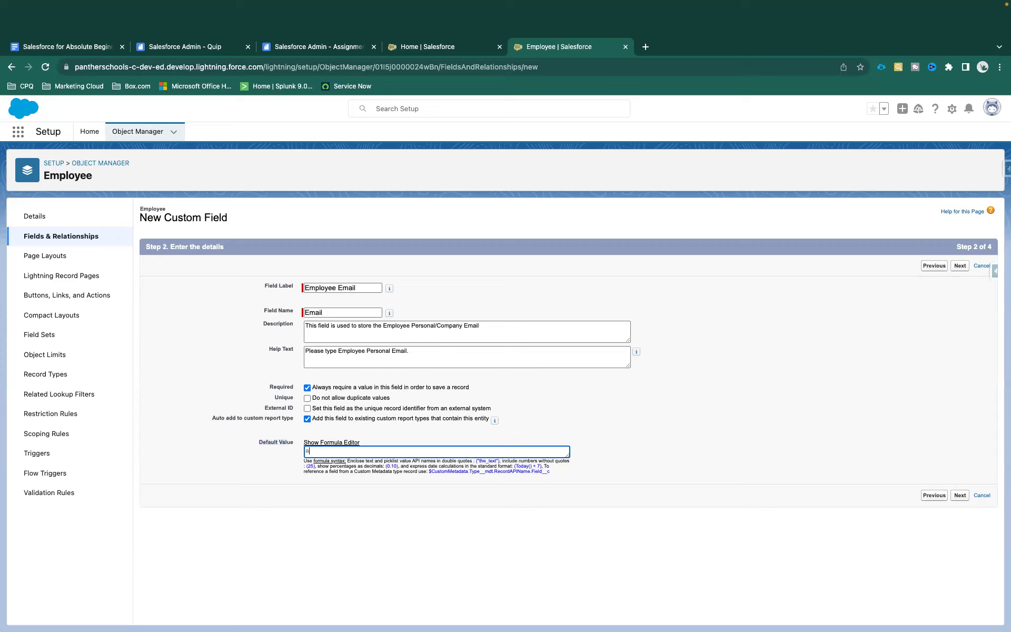
{"action": "type", "text": "bc@gmail.com"}
{"action": "left_click", "coordinate": [357, 287]}
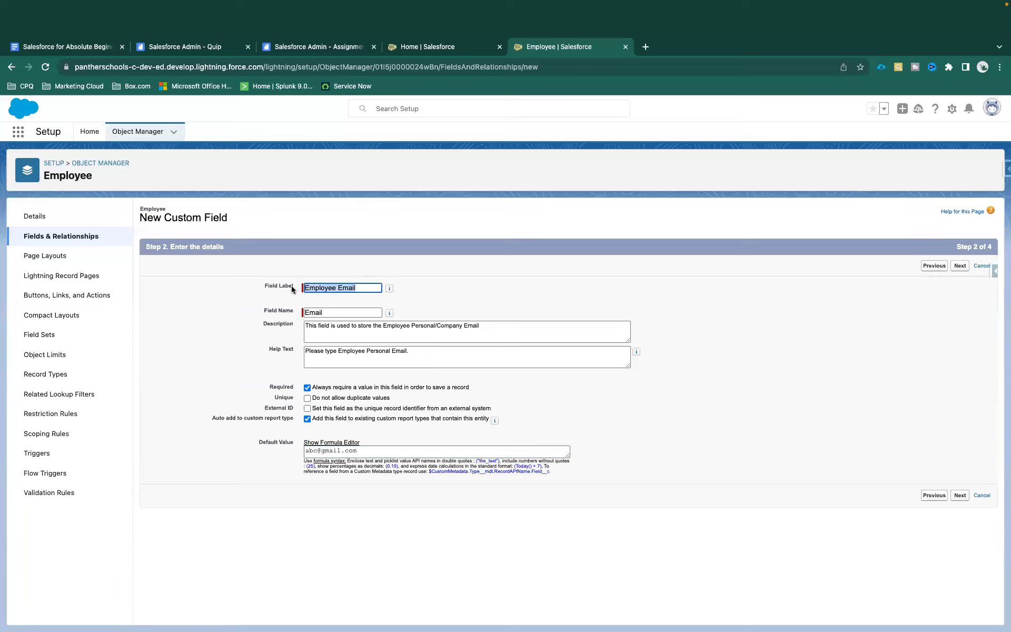
Enclose the default e-mail address in double quotes so that it is valid formula text
{"action": "left_click_drag", "start_coordinate": [359, 450], "coordinate": [292, 447]}
{"action": "key", "text": "super+c"}
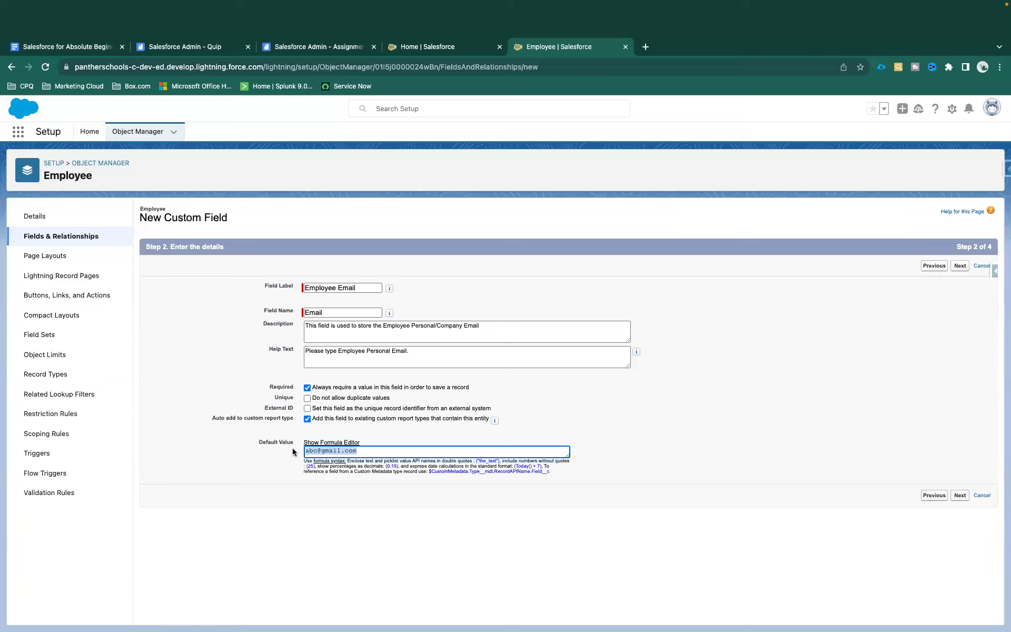
{"action": "key", "text": "BackSpace"}
{"action": "type", "text": "\""}
{"action": "key", "text": "super+v"}
{"action": "type", "text": "\""}
{"action": "left_click_drag", "start_coordinate": [360, 450], "coordinate": [313, 450]}
Accept the default field-level security and page layouts, save the Employee Email field, and check its field name and data type
{"action": "left_click", "coordinate": [960, 265]}
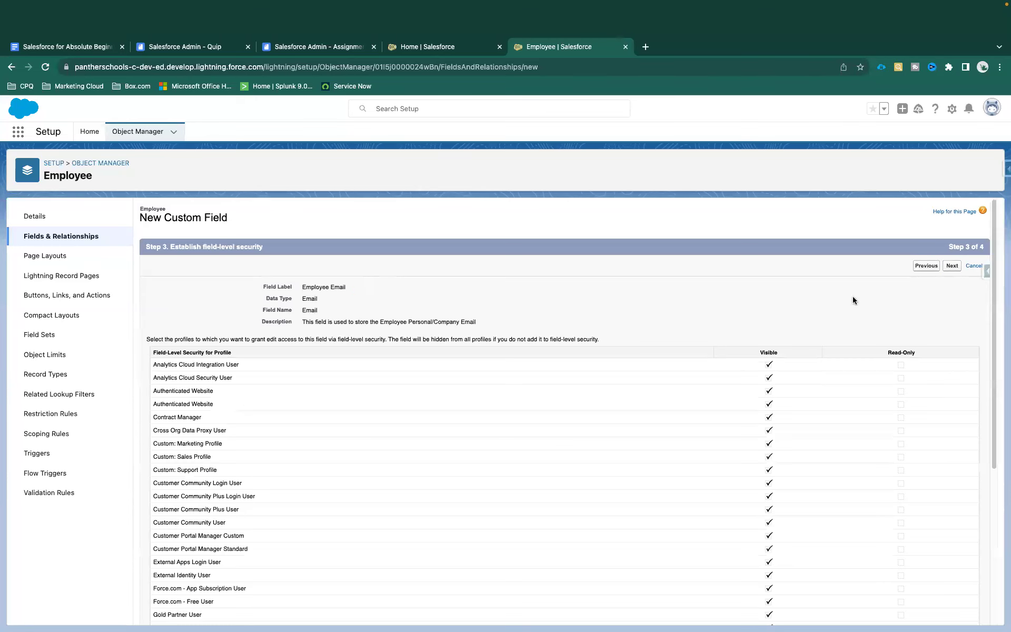
{"action": "left_click", "coordinate": [952, 266]}
{"action": "left_click", "coordinate": [955, 268]}
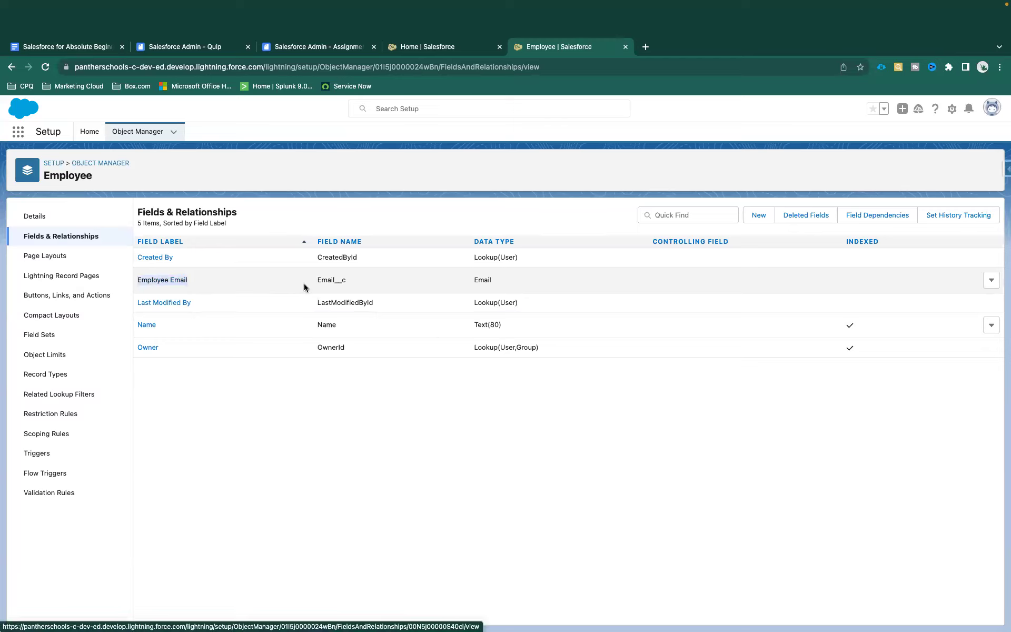
{"action": "double_click", "coordinate": [329, 284]}
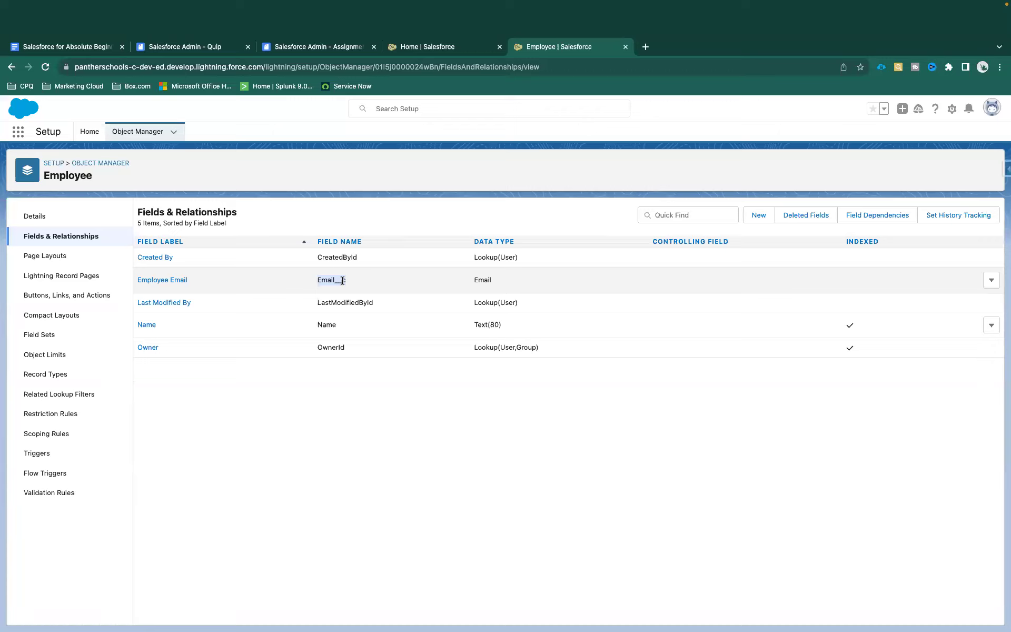
{"action": "left_click_drag", "start_coordinate": [474, 280], "coordinate": [487, 278]}
Reload the Sales app's home page in its browser tab and open a new Employee record form
{"action": "left_click", "coordinate": [436, 47]}
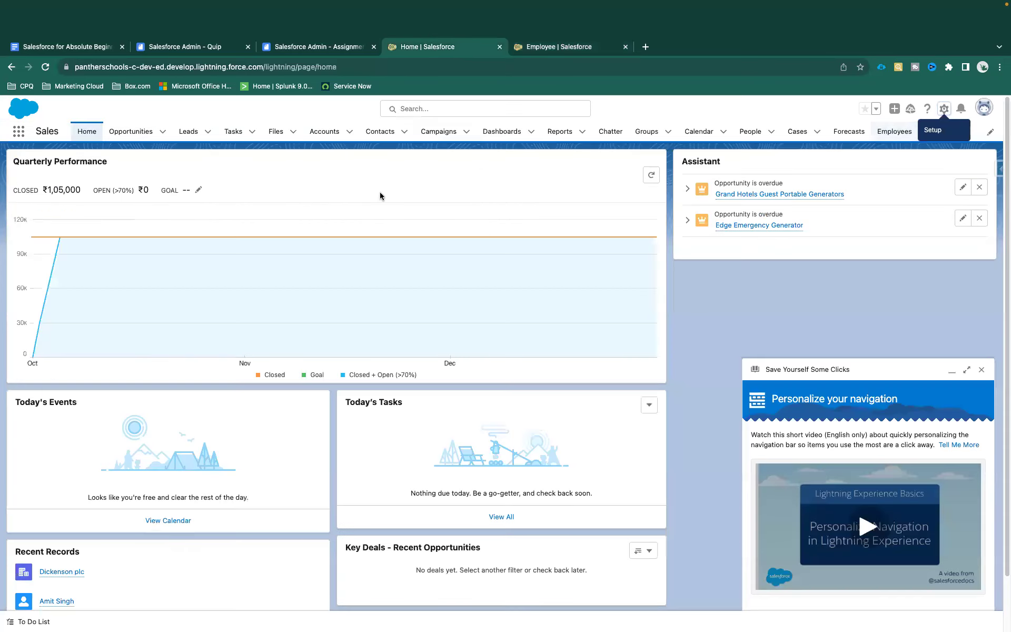
{"action": "right_click", "coordinate": [284, 171]}
{"action": "left_click", "coordinate": [311, 217]}
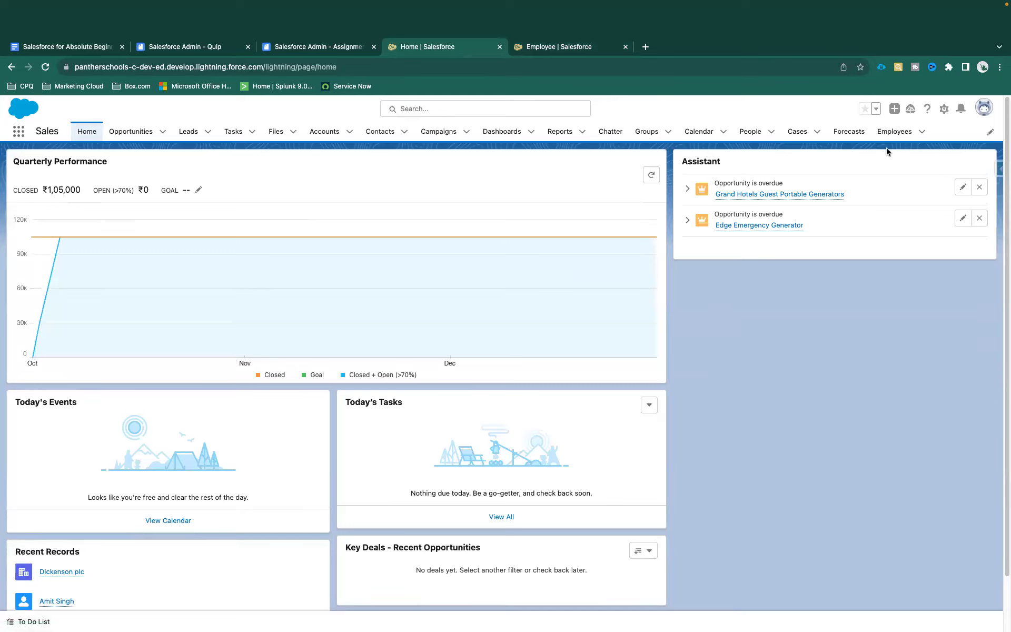
{"action": "left_click", "coordinate": [894, 132]}
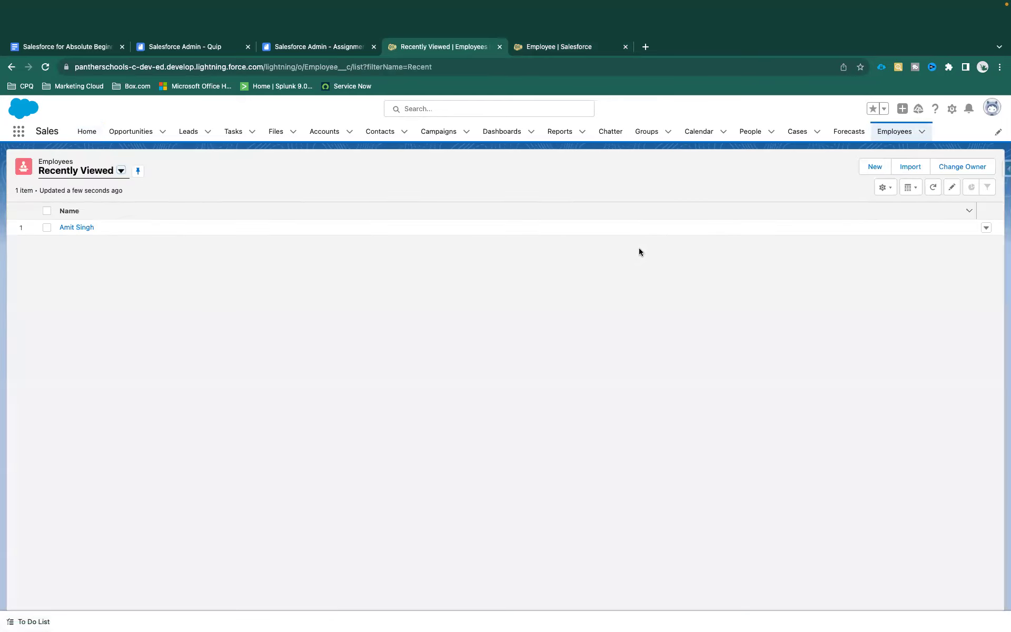
{"action": "left_click", "coordinate": [875, 167]}
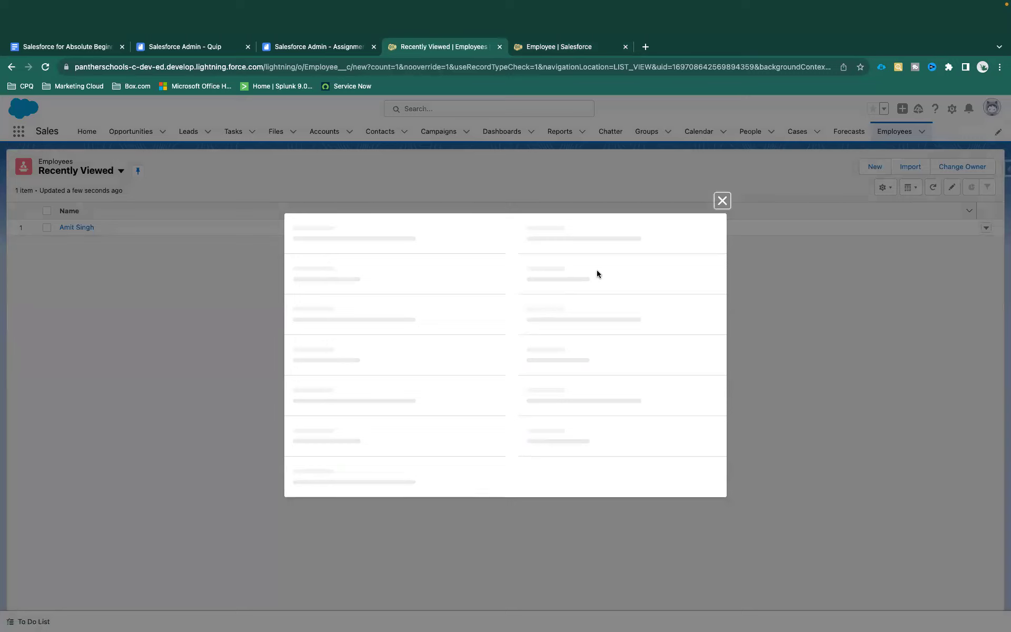
Inspect the Employee Email field's default value and help text in the new Employee form
{"action": "left_click_drag", "start_coordinate": [371, 392], "coordinate": [312, 395]}
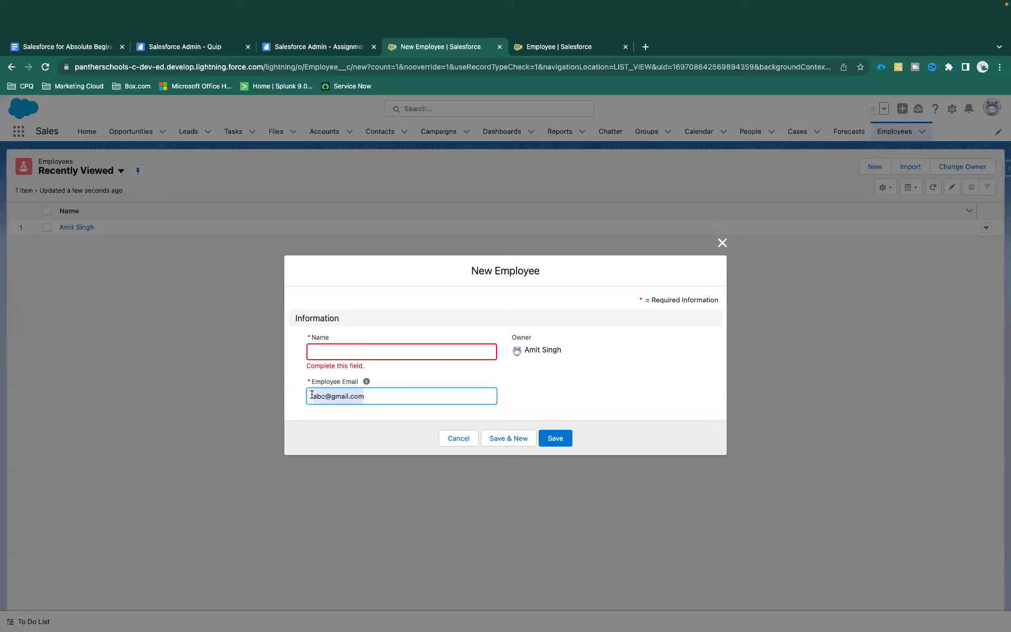
{"action": "left_click", "coordinate": [363, 410]}
{"action": "left_click_drag", "start_coordinate": [368, 395], "coordinate": [305, 397]}
{"action": "left_click", "coordinate": [298, 385]}
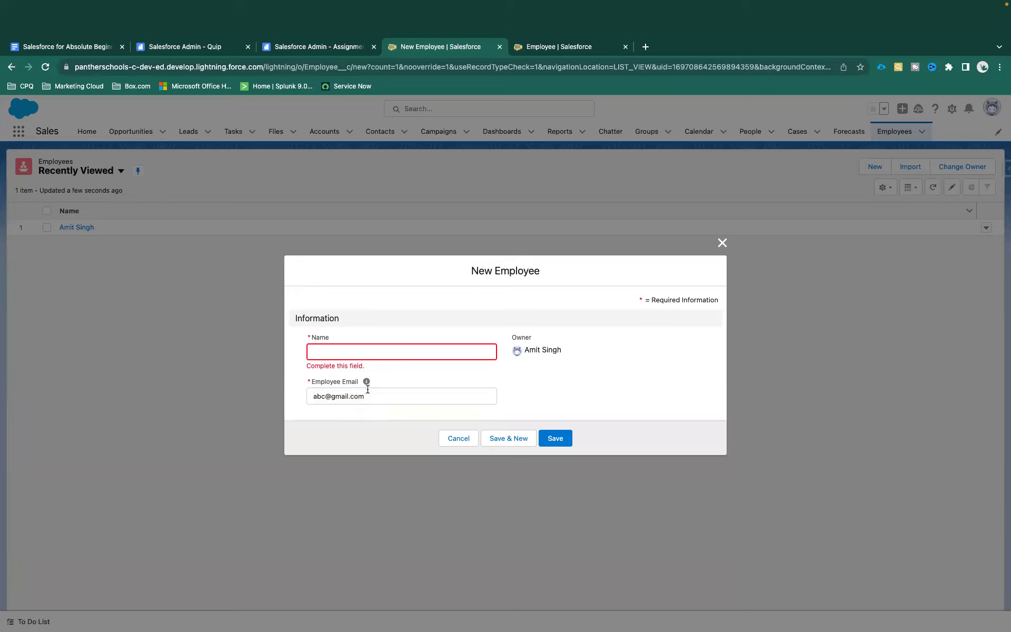
{"action": "mouse_move", "coordinate": [367, 383]}
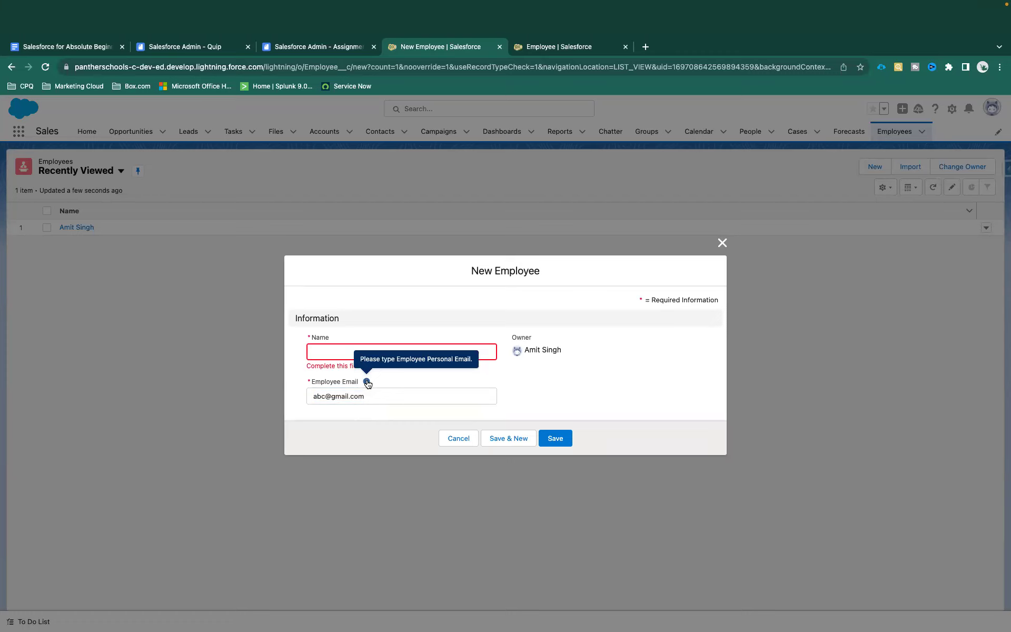
Try to save the new Employee record with Employee Email cleared, and cancel the record
{"action": "triple_click", "coordinate": [370, 396]}
{"action": "key", "text": "BackSpace"}
{"action": "left_click", "coordinate": [561, 444]}
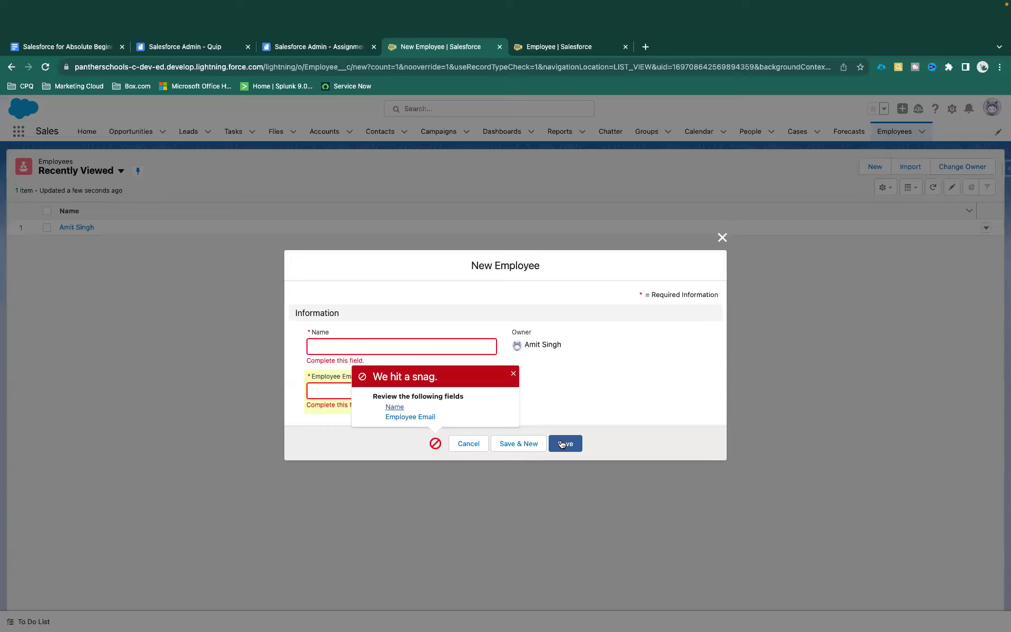
{"action": "left_click", "coordinate": [513, 373]}
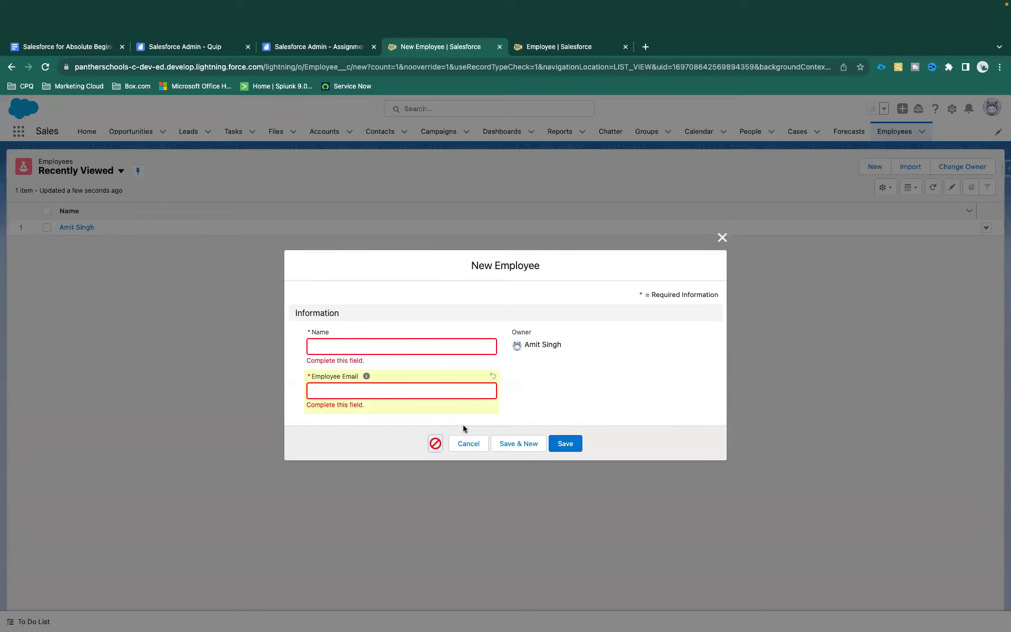
{"action": "left_click", "coordinate": [470, 443]}
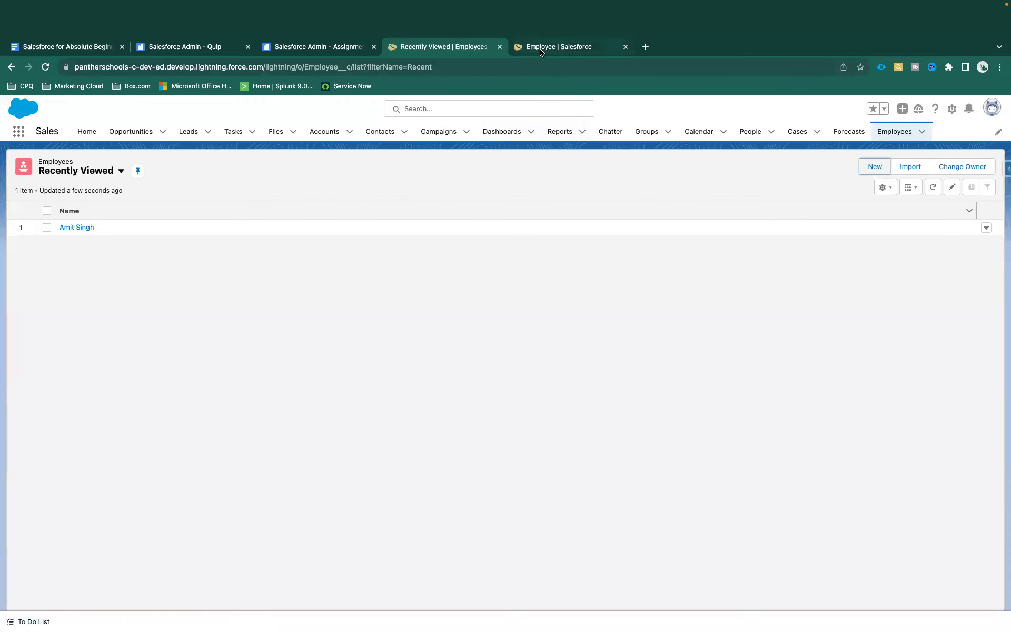
Review the Employee Email field's definition in the Employee object's setup and return to its field list
{"action": "left_click", "coordinate": [540, 51]}
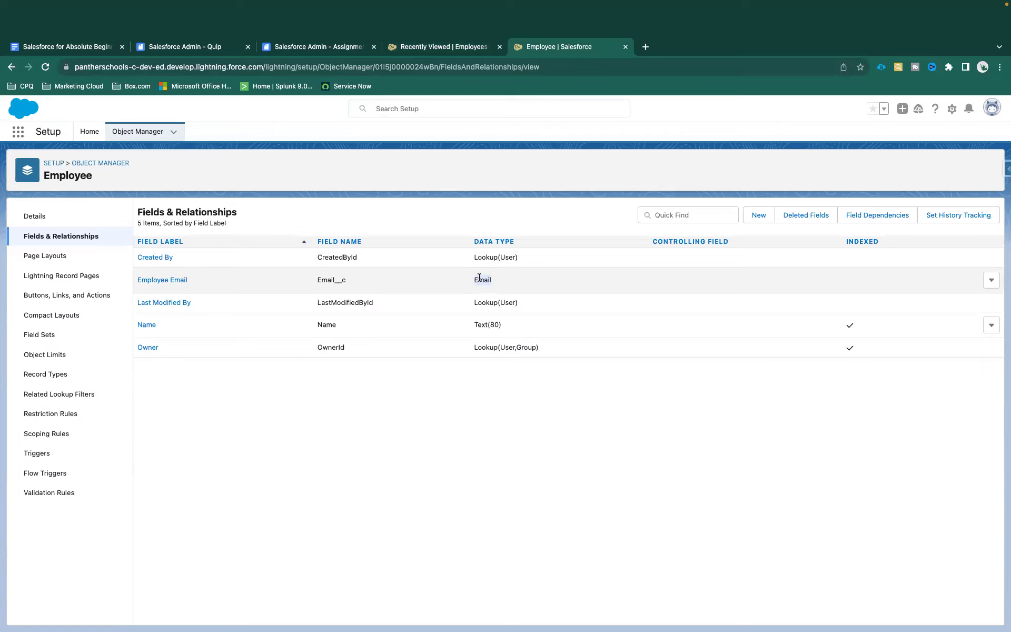
{"action": "left_click", "coordinate": [169, 279]}
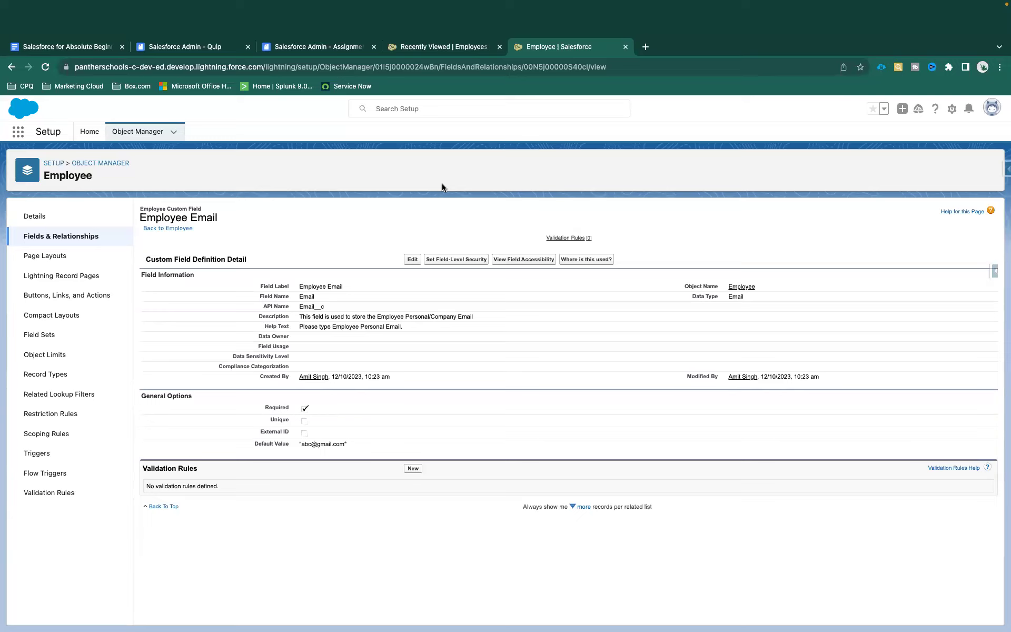
{"action": "left_click", "coordinate": [59, 235]}
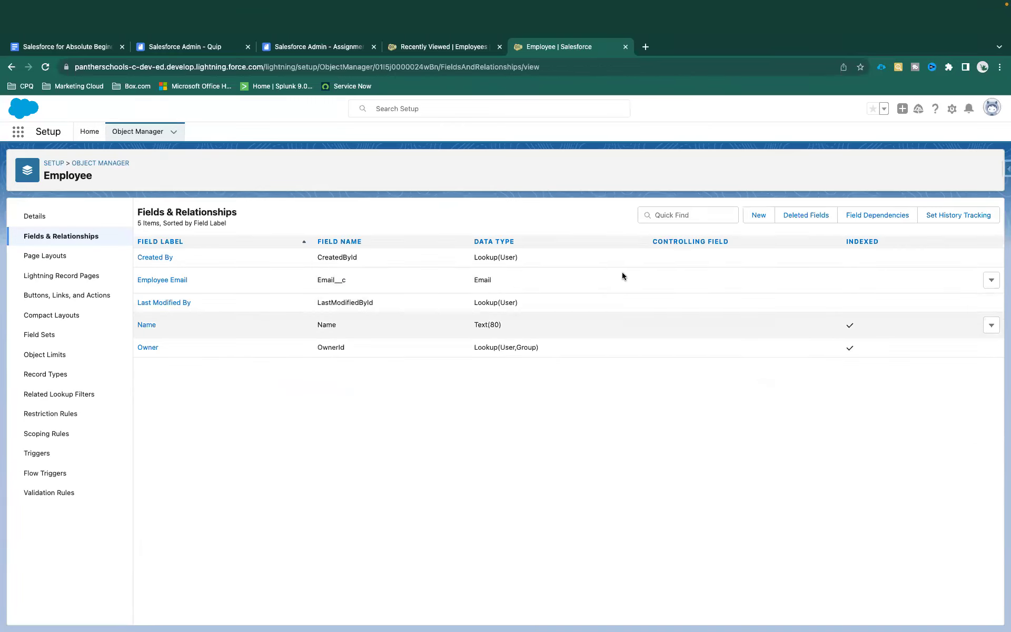
Start a new custom field on the Employee object with the Currency data type and label it "Salary"
{"action": "left_click", "coordinate": [758, 214]}
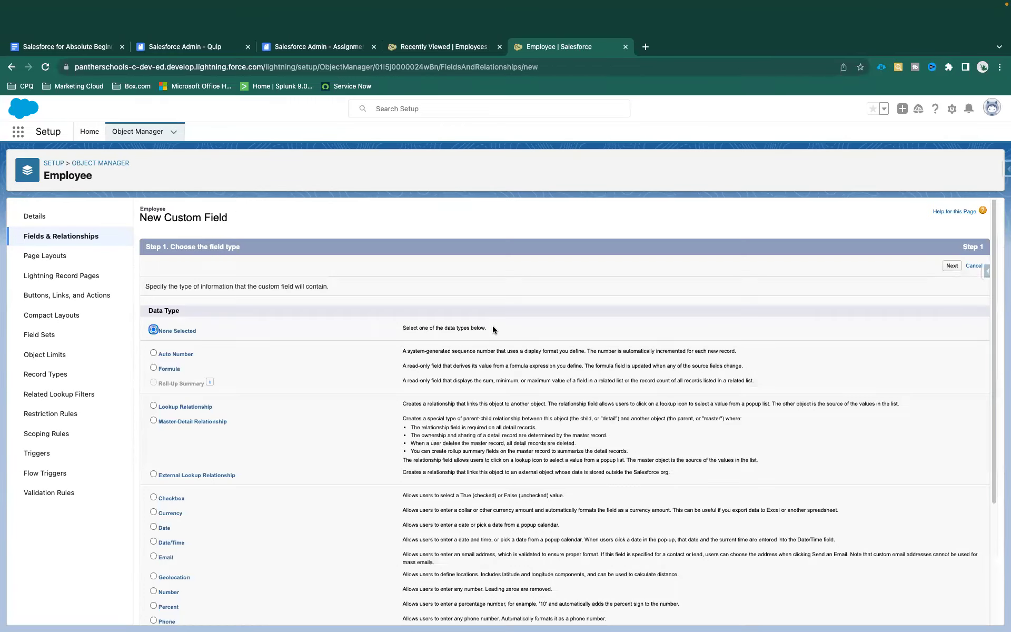
{"action": "scroll", "coordinate": [283, 402], "scroll_direction": "down", "scroll_amount": 3}
{"action": "left_click", "coordinate": [167, 411]}
{"action": "scroll", "coordinate": [725, 374], "scroll_direction": "up", "scroll_amount": 2}
{"action": "left_click", "coordinate": [956, 269]}
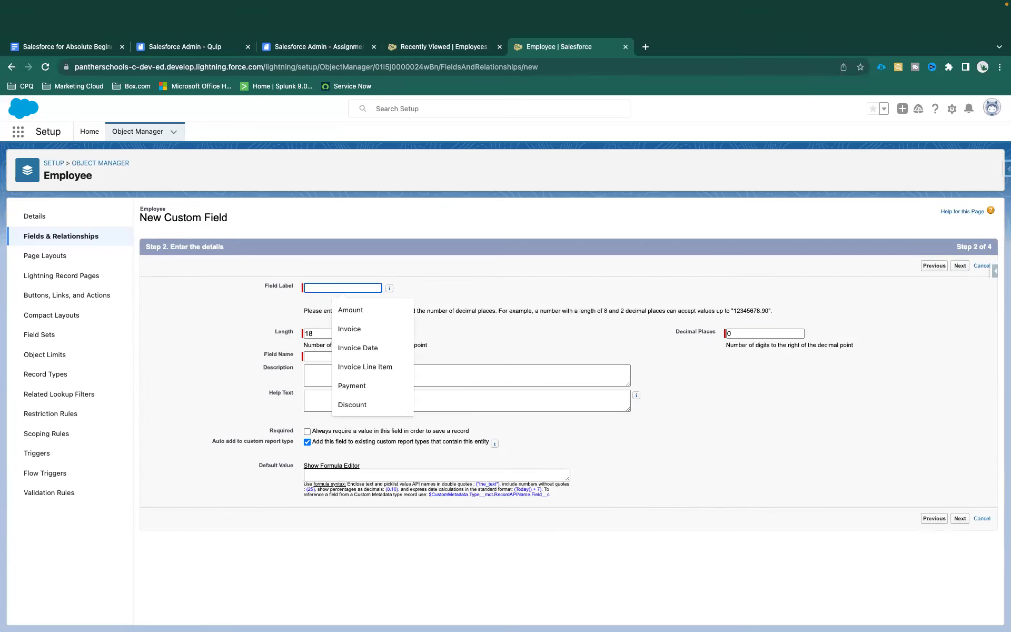
{"action": "type", "text": "Salary"}
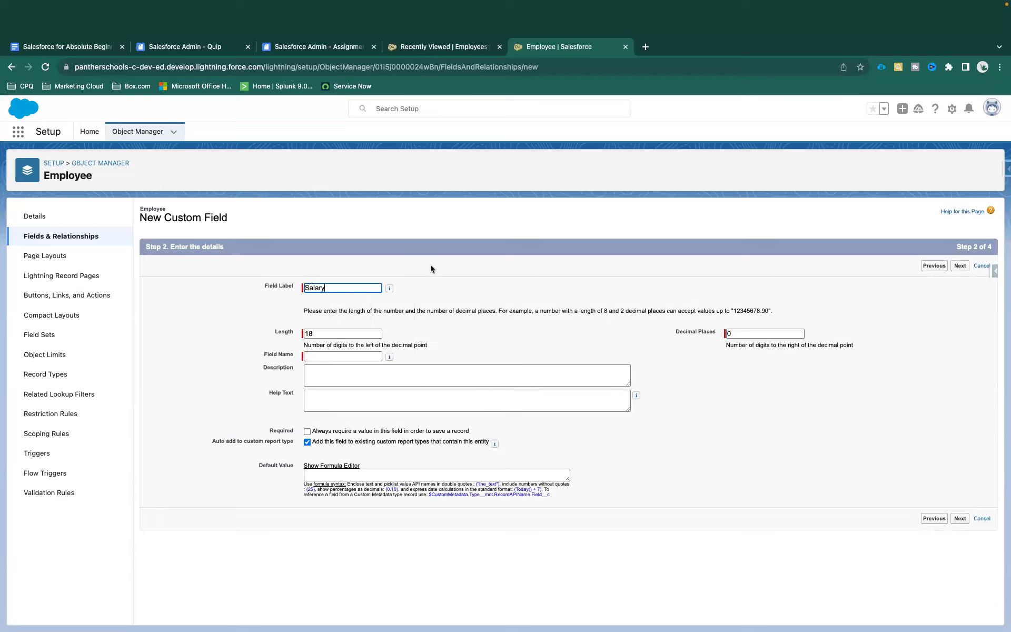
Examine the Length and Decimal Places settings for the Salary field
{"action": "left_click", "coordinate": [429, 267]}
{"action": "double_click", "coordinate": [281, 332]}
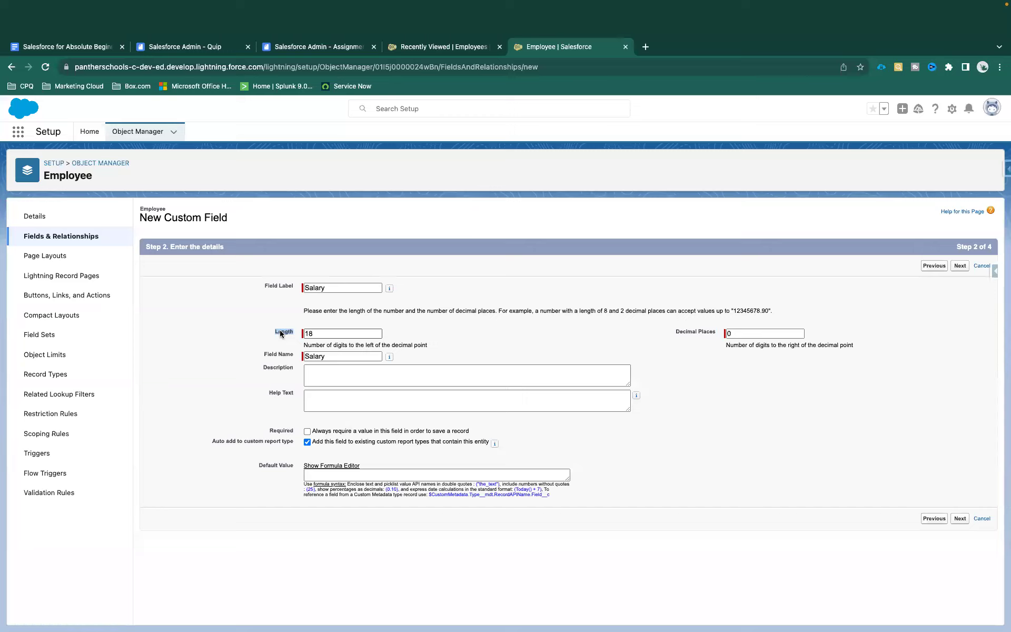
{"action": "left_click", "coordinate": [282, 332]}
{"action": "double_click", "coordinate": [283, 333]}
{"action": "left_click", "coordinate": [283, 334]}
{"action": "left_click", "coordinate": [700, 333]}
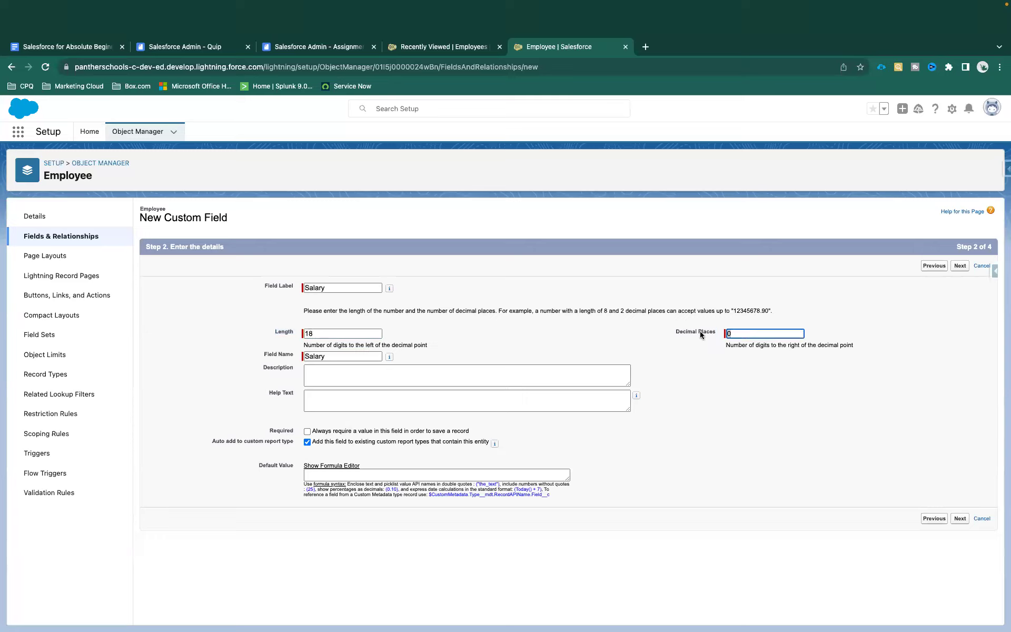
{"action": "left_click", "coordinate": [339, 333]}
{"action": "left_click", "coordinate": [739, 331]}
Set the Salary field's length to 18 and decimal places to 2, and try to continue to field-level security
{"action": "double_click", "coordinate": [337, 333]}
{"action": "type", "text": "1"}
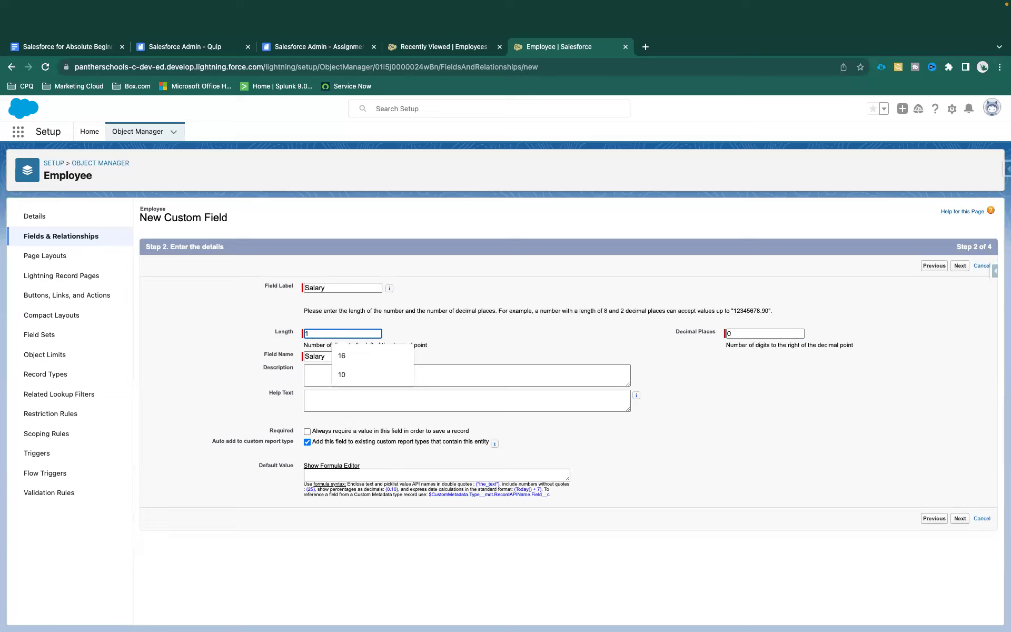
{"action": "key", "text": "BackSpace"}
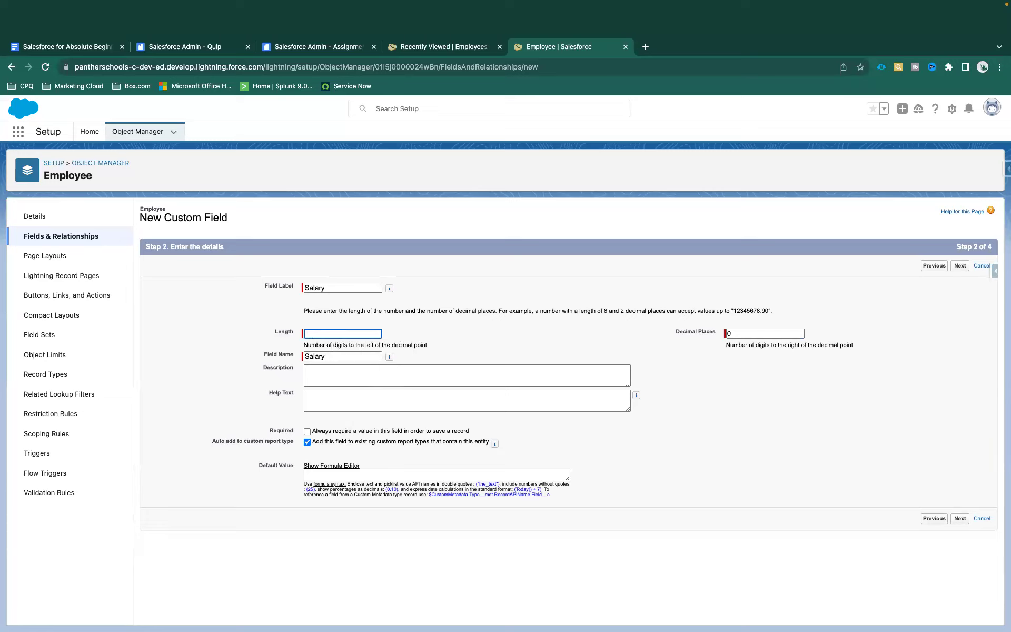
{"action": "type", "text": "18"}
{"action": "left_click", "coordinate": [750, 332]}
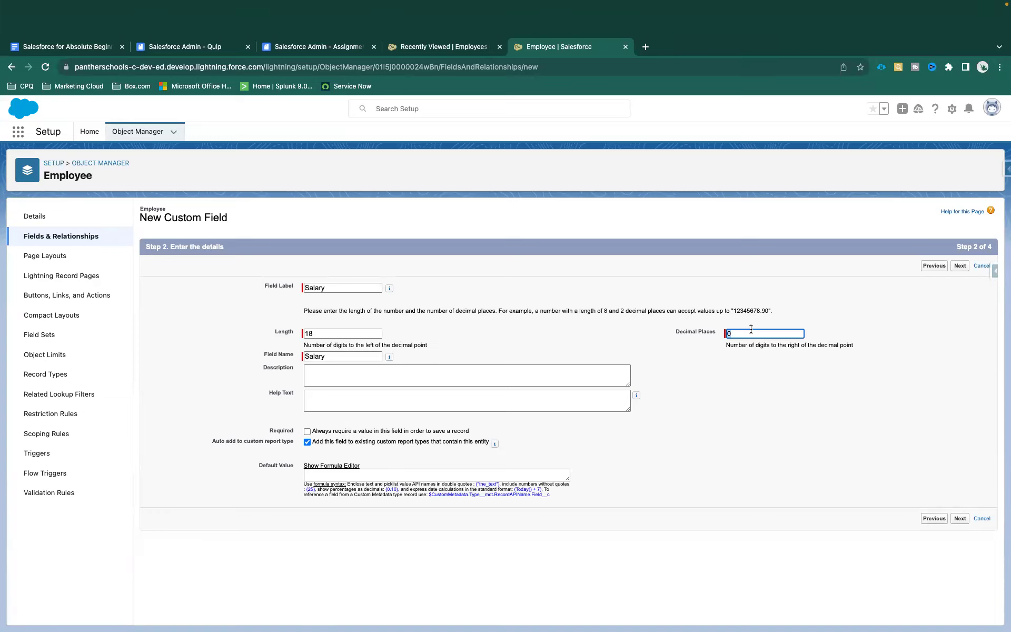
{"action": "type", "text": "2"}
{"action": "left_click", "coordinate": [748, 388]}
{"action": "left_click", "coordinate": [959, 518]}
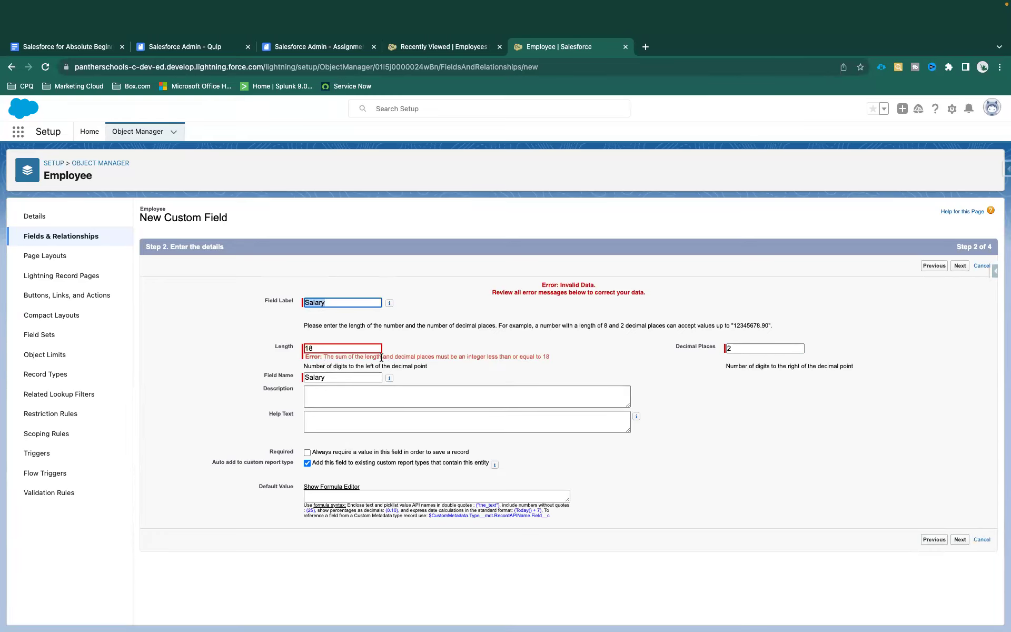
Read the length error message and set the Salary field's length to 16
{"action": "left_click", "coordinate": [501, 356]}
{"action": "left_click_drag", "start_coordinate": [501, 356], "coordinate": [500, 356]}
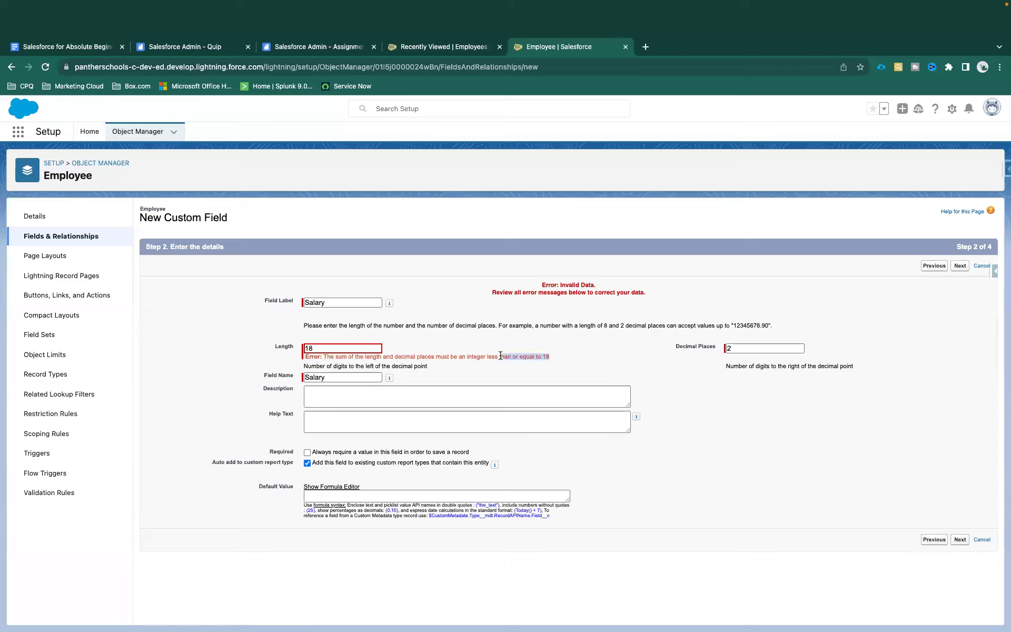
{"action": "left_click", "coordinate": [501, 356]}
{"action": "double_click", "coordinate": [326, 348]}
{"action": "type", "text": "16"}
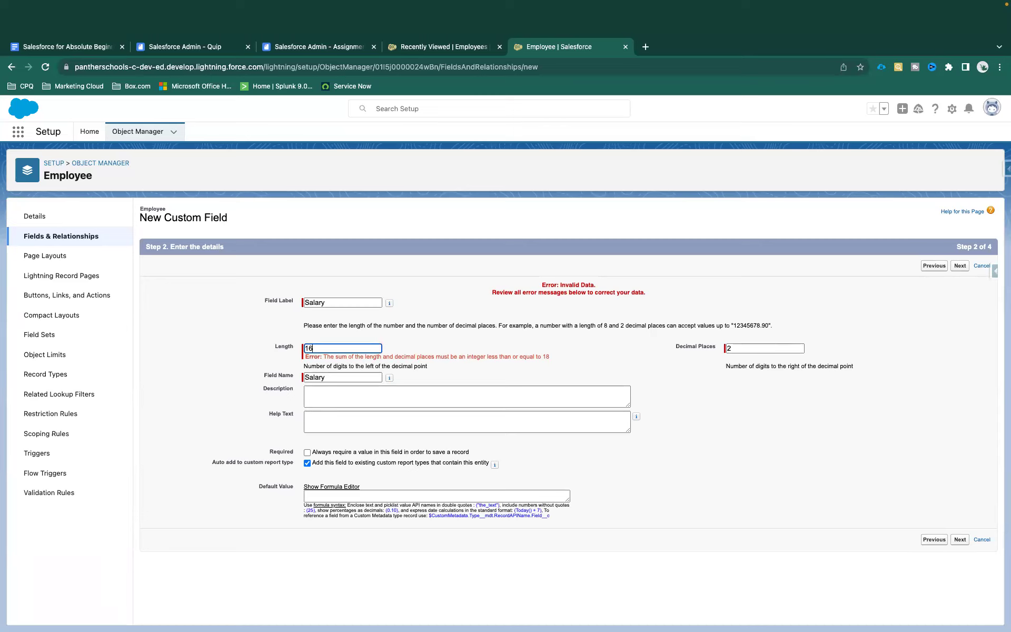
{"action": "left_click", "coordinate": [746, 348]}
{"action": "double_click", "coordinate": [746, 347]}
Set the Salary field's length to 14 and continue to its field-level security
{"action": "double_click", "coordinate": [358, 348]}
{"action": "type", "text": "14"}
{"action": "left_click", "coordinate": [594, 355]}
{"action": "left_click", "coordinate": [961, 542]}
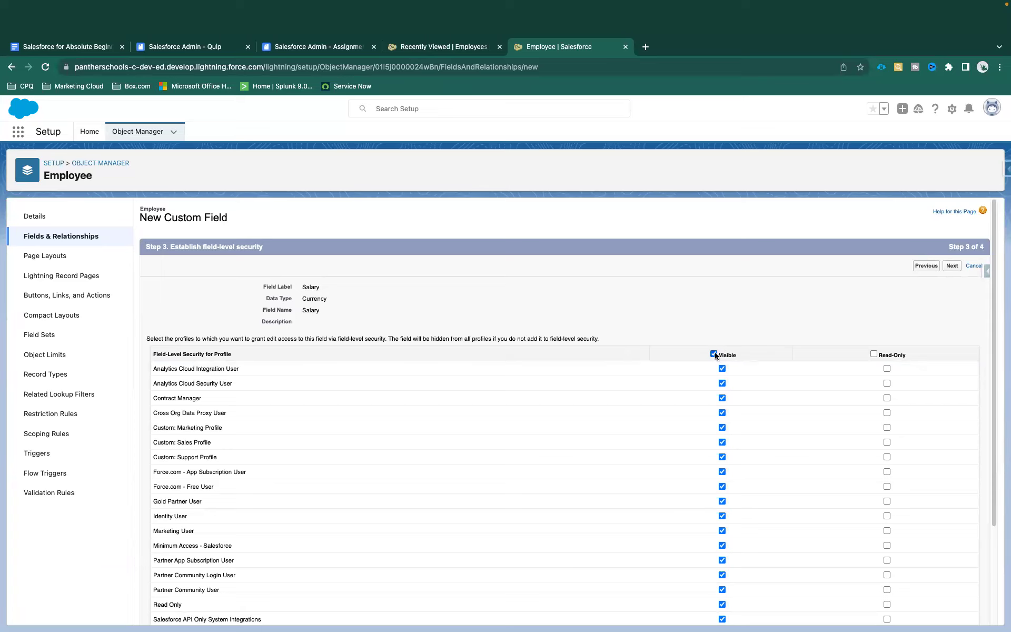
Make Salary visible to all profiles, keep it on the Employee Layout, and save the field
{"action": "left_click", "coordinate": [952, 265]}
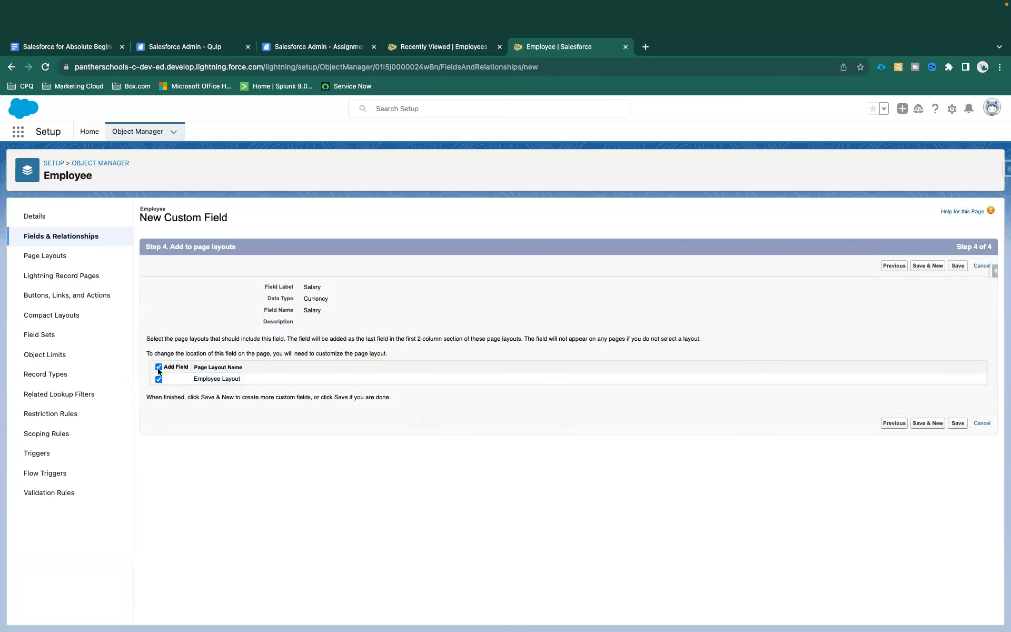
{"action": "left_click_drag", "start_coordinate": [193, 380], "coordinate": [255, 382]}
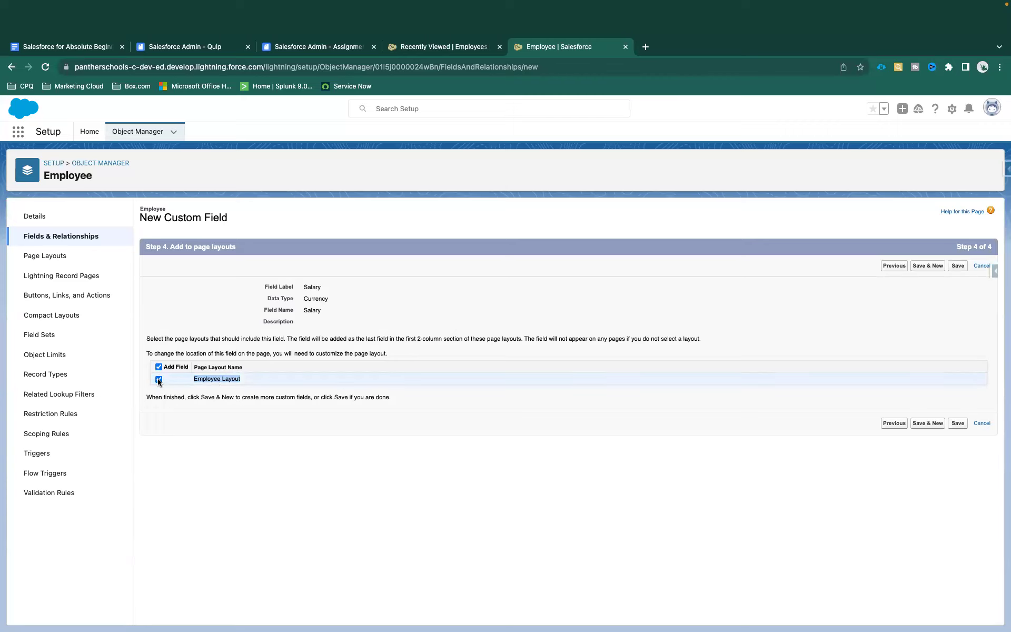
{"action": "left_click", "coordinate": [957, 270]}
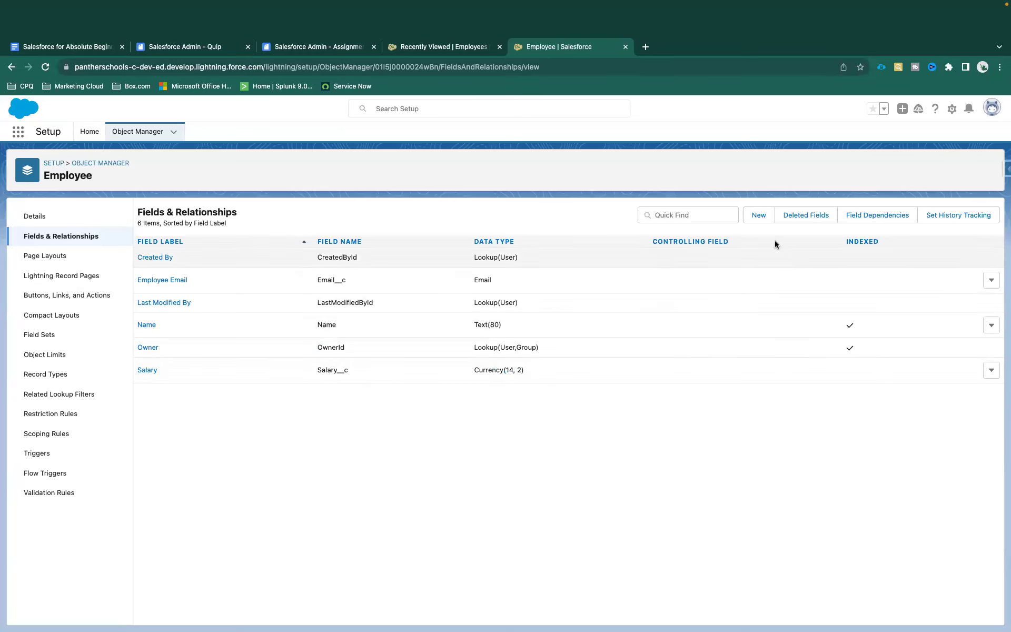
Start another custom field on the Employee object with the Number data type and label it "Age"
{"action": "left_click", "coordinate": [759, 214]}
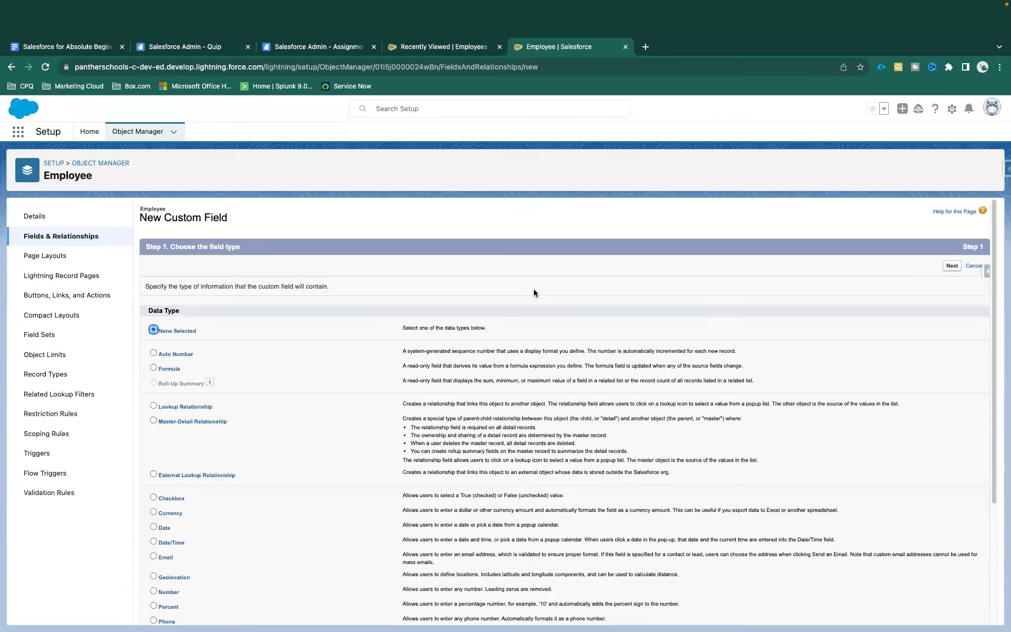
{"action": "scroll", "coordinate": [206, 541], "scroll_direction": "down", "scroll_amount": 3}
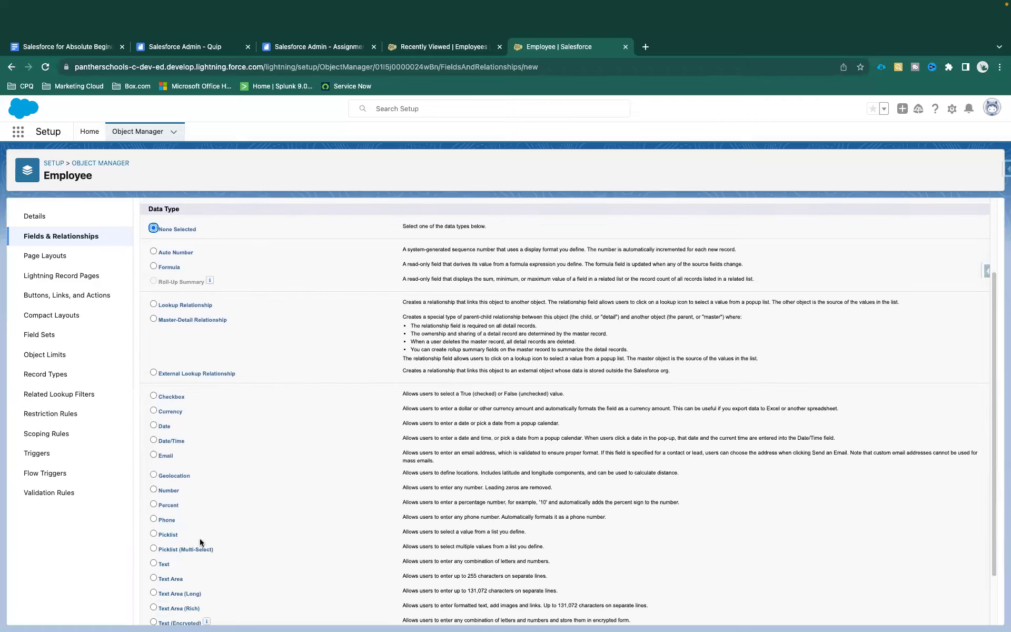
{"action": "left_click", "coordinate": [168, 491]}
{"action": "scroll", "coordinate": [890, 281], "scroll_direction": "up", "scroll_amount": 3}
{"action": "left_click", "coordinate": [954, 266]}
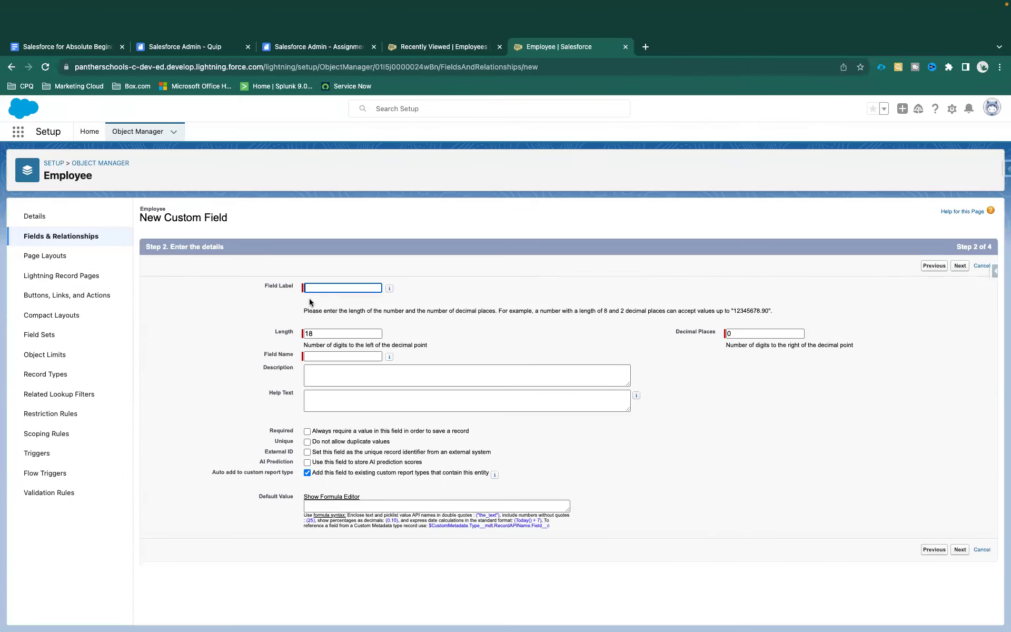
{"action": "left_click", "coordinate": [327, 288]}
{"action": "type", "text": "Age"}
{"action": "left_click", "coordinate": [463, 307]}
Review the Age field's length and decimal places, and set its length to 3
{"action": "left_click_drag", "start_coordinate": [273, 332], "coordinate": [297, 333]}
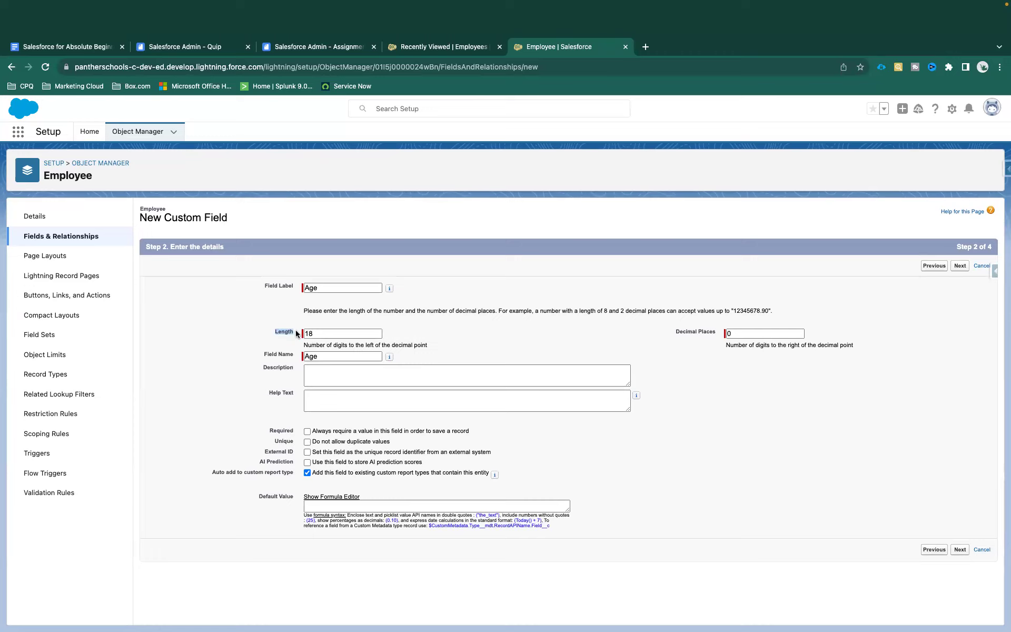
{"action": "left_click_drag", "start_coordinate": [326, 333], "coordinate": [288, 332]}
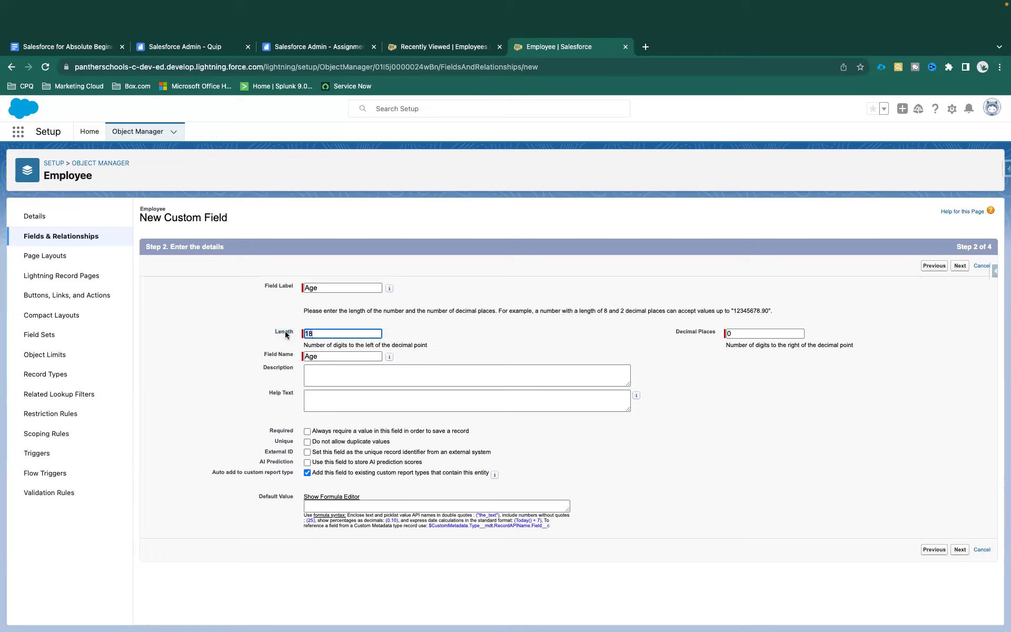
{"action": "left_click_drag", "start_coordinate": [752, 332], "coordinate": [656, 334]}
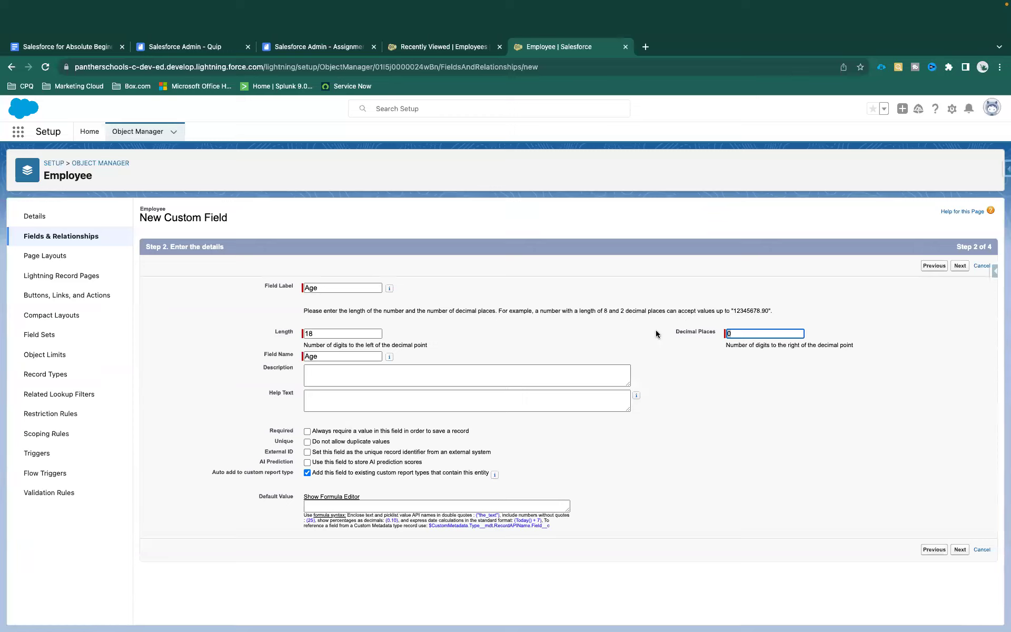
{"action": "left_click", "coordinate": [334, 336]}
{"action": "double_click", "coordinate": [334, 336]}
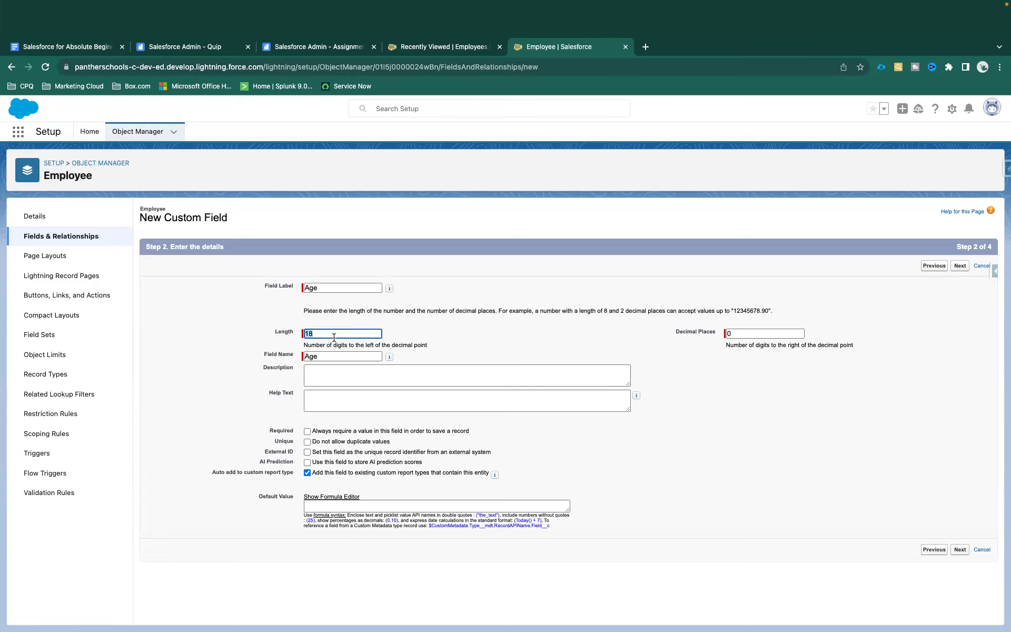
{"action": "type", "text": "3"}
Examine the Age field's length, description, help text and option settings such as Required, Unique, External ID and AI Prediction
{"action": "left_click_drag", "start_coordinate": [271, 334], "coordinate": [301, 336]}
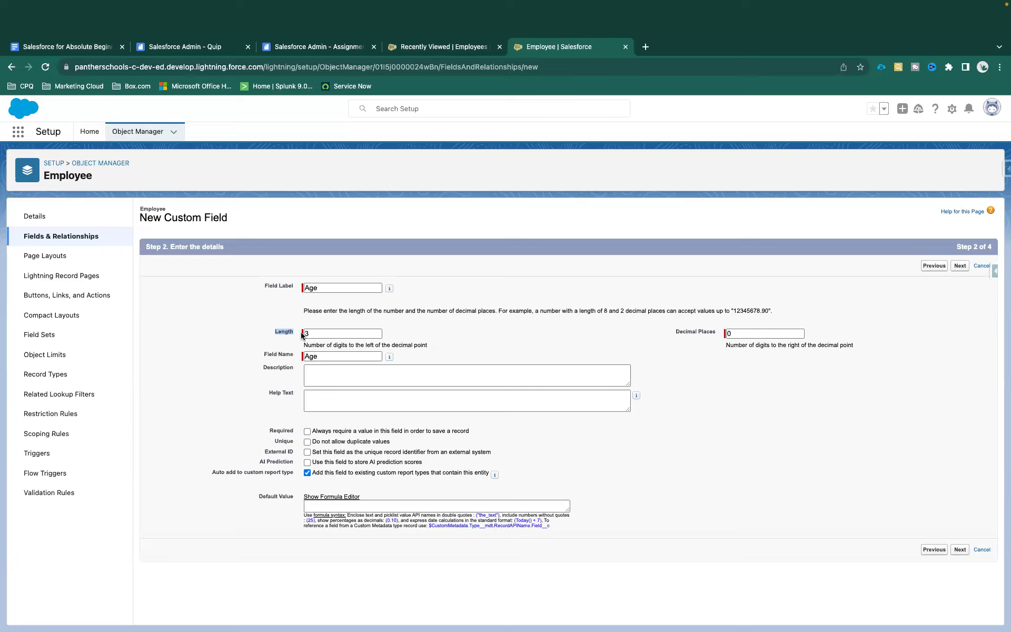
{"action": "left_click", "coordinate": [299, 333]}
{"action": "left_click", "coordinate": [319, 372]}
{"action": "left_click", "coordinate": [320, 404]}
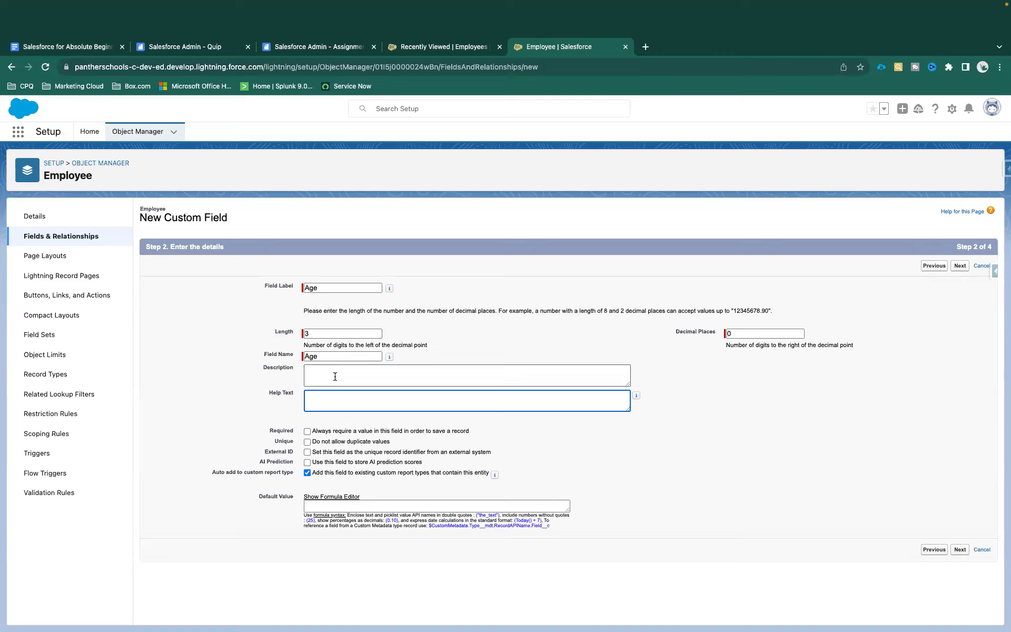
{"action": "left_click", "coordinate": [264, 369]}
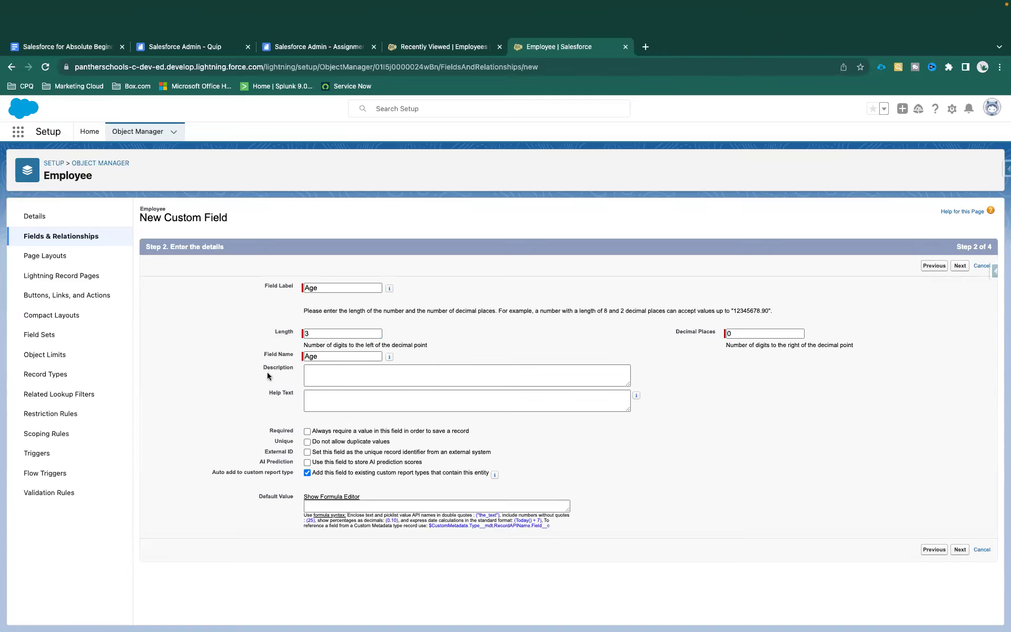
{"action": "double_click", "coordinate": [267, 369]}
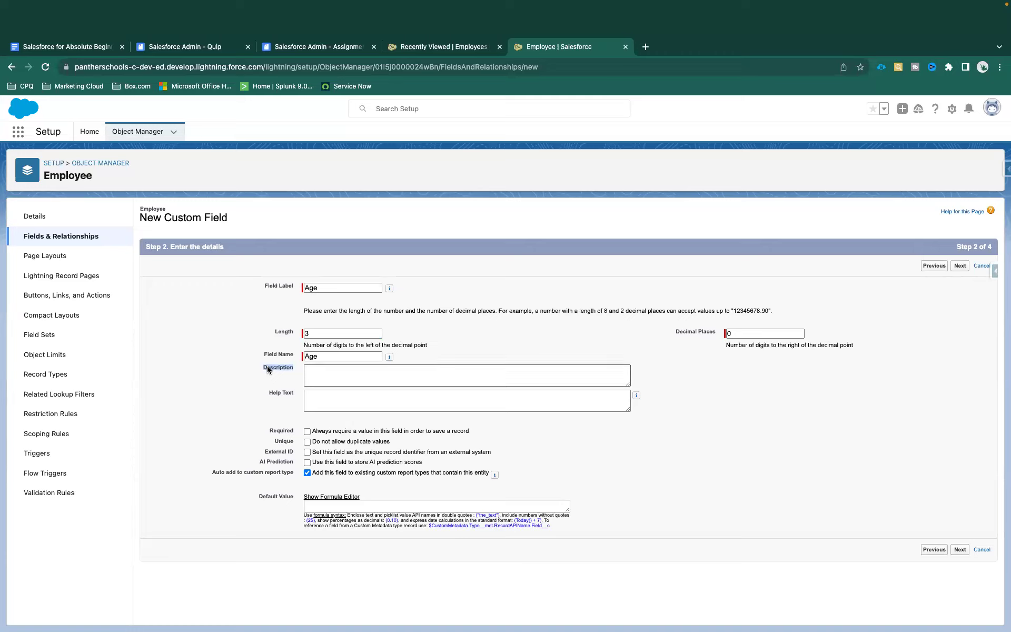
{"action": "left_click", "coordinate": [324, 397]}
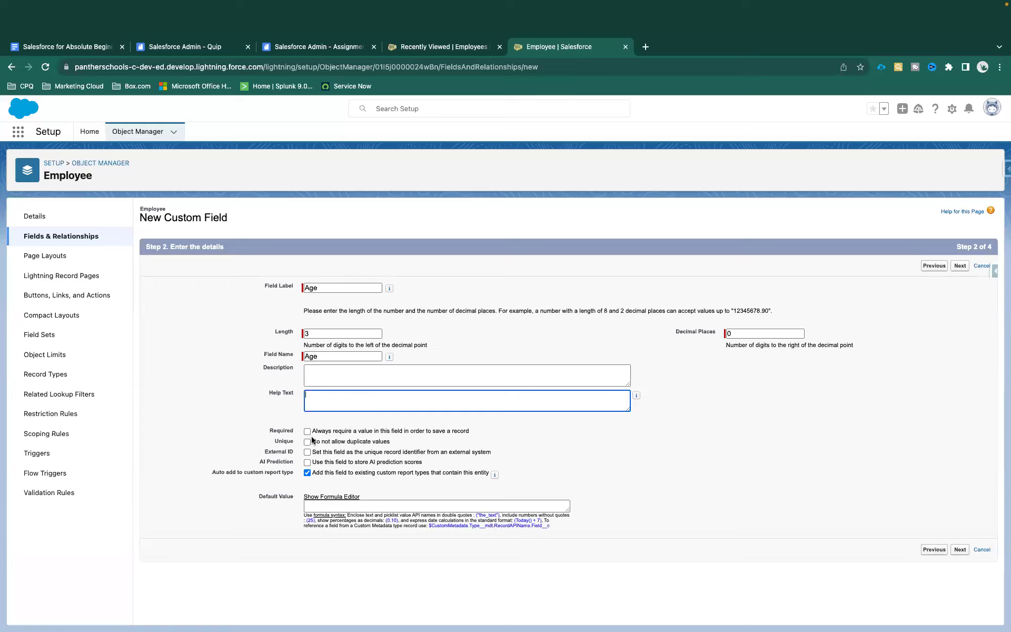
{"action": "left_click_drag", "start_coordinate": [264, 428], "coordinate": [368, 478]}
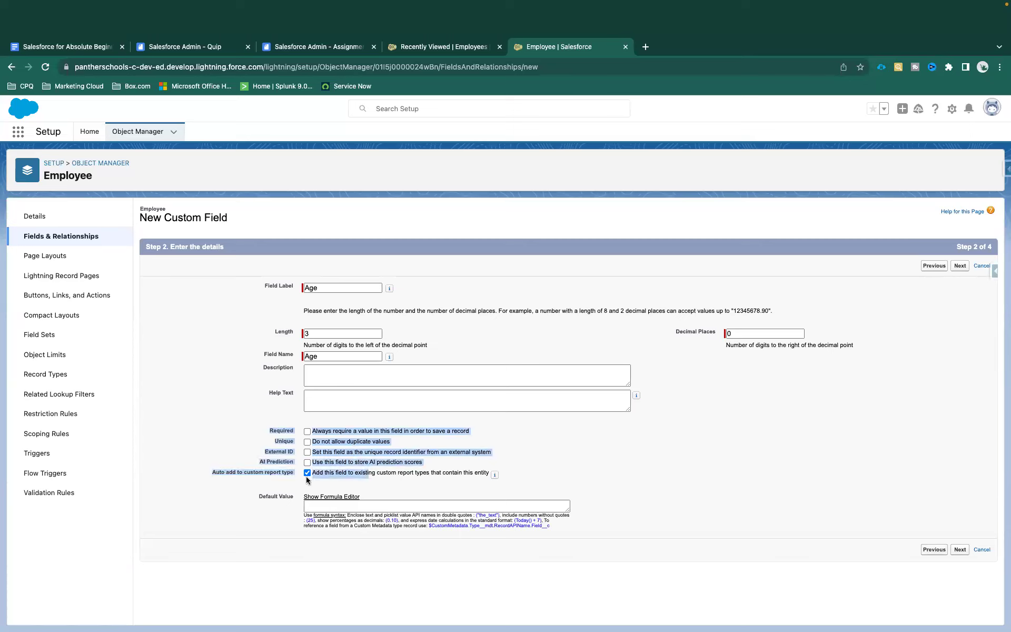
{"action": "left_click", "coordinate": [254, 464]}
{"action": "left_click_drag", "start_coordinate": [253, 464], "coordinate": [288, 467]}
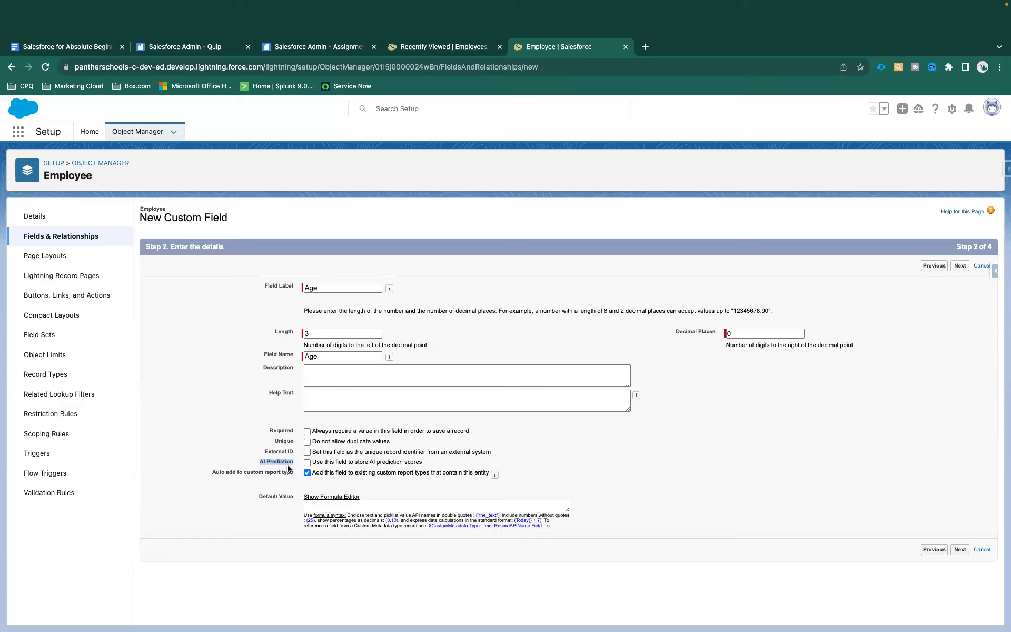
Make Age visible to all profiles, keep it on the Employee Layout, and save the field
{"action": "left_click", "coordinate": [959, 549]}
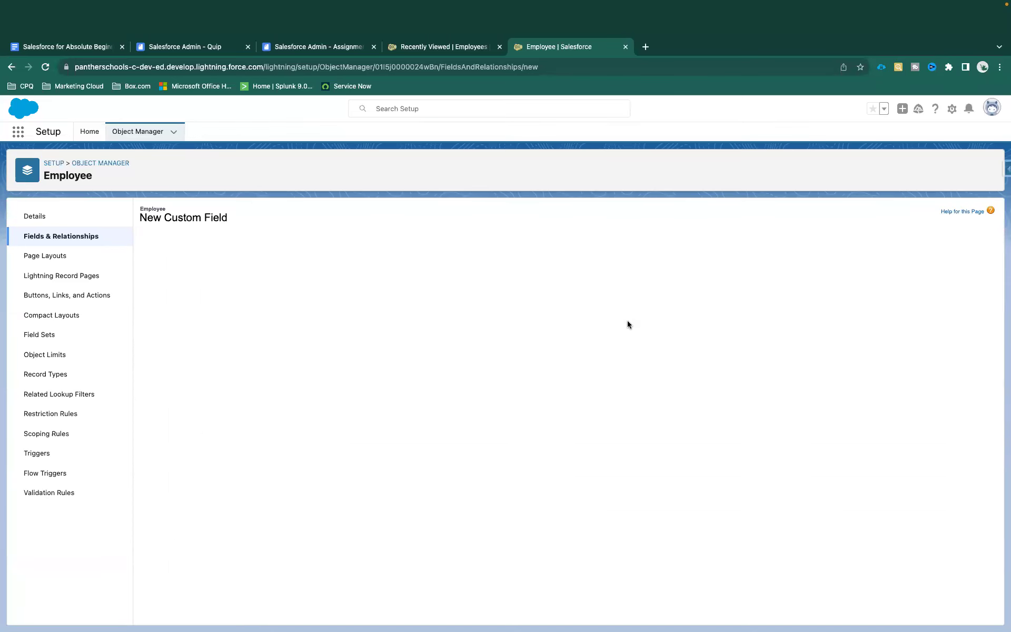
{"action": "left_click", "coordinate": [713, 353]}
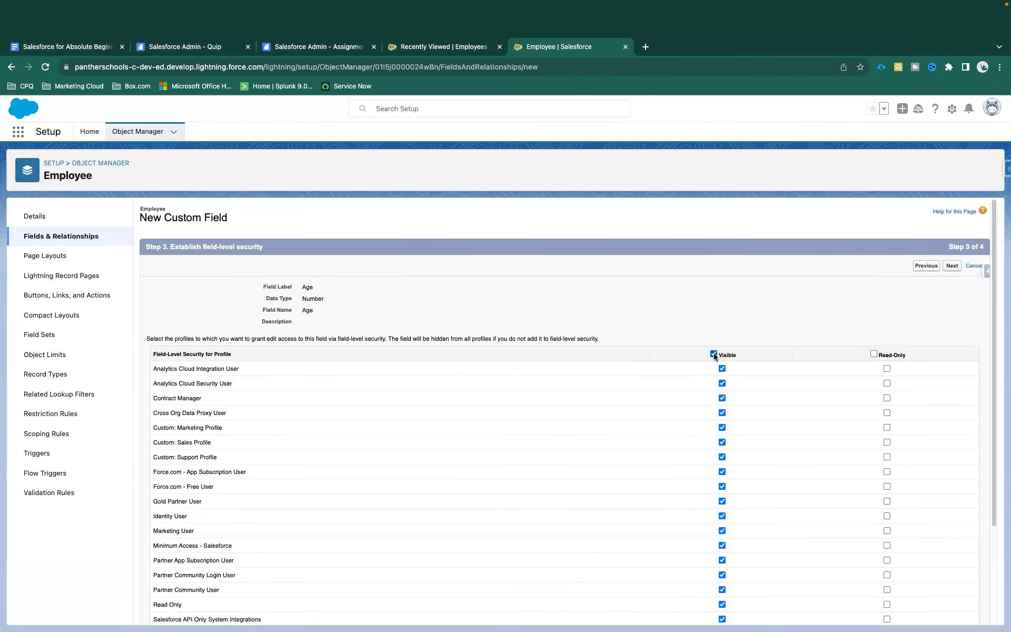
{"action": "left_click", "coordinate": [953, 266]}
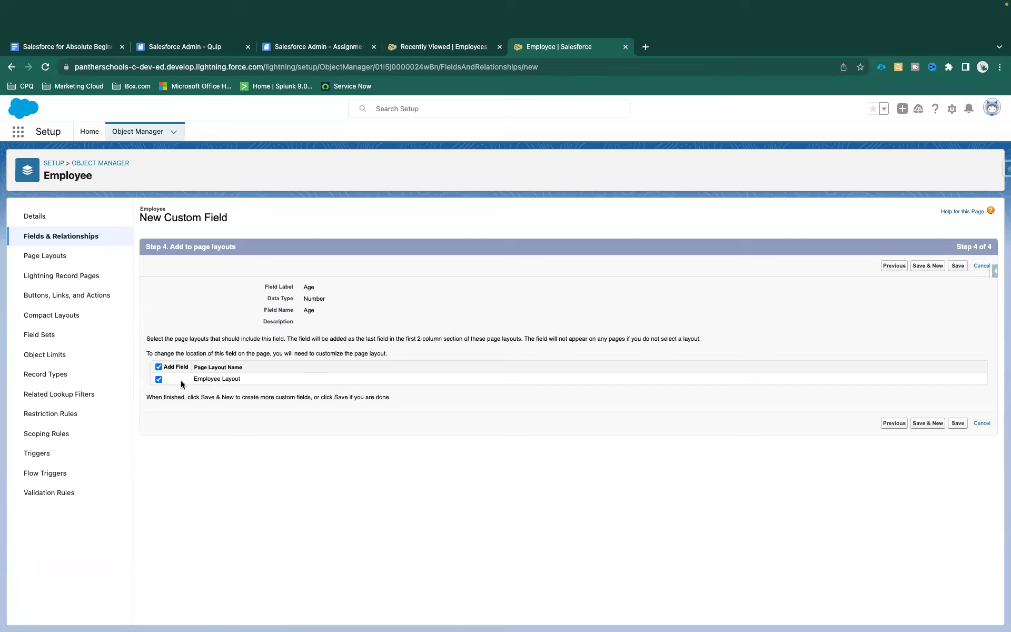
{"action": "left_click", "coordinate": [958, 265]}
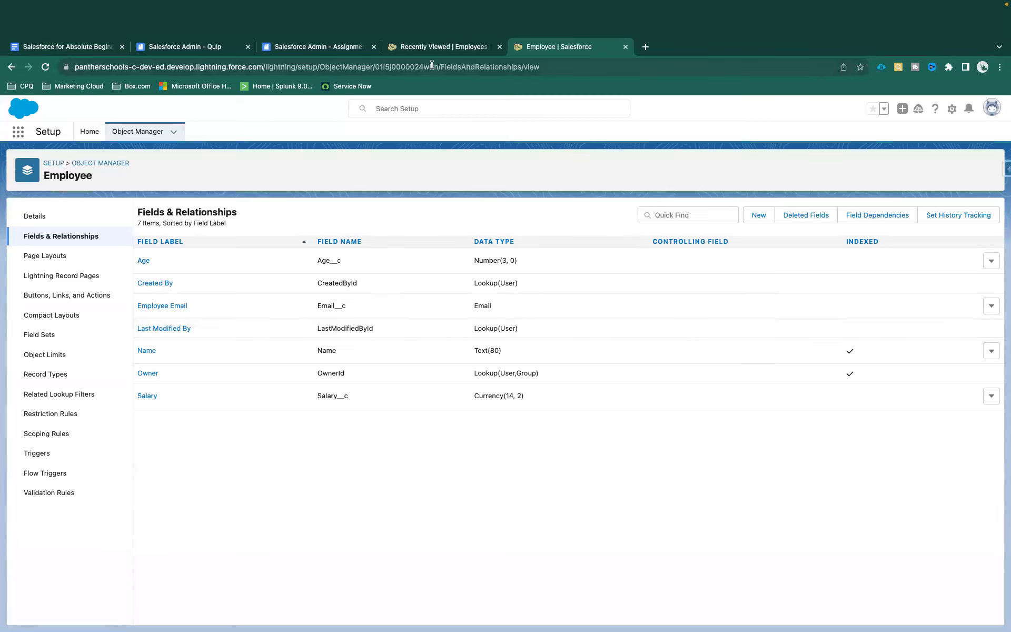
Reload the Employees list and open a new Employee form to check for the Salary and Age fields
{"action": "left_click", "coordinate": [435, 48]}
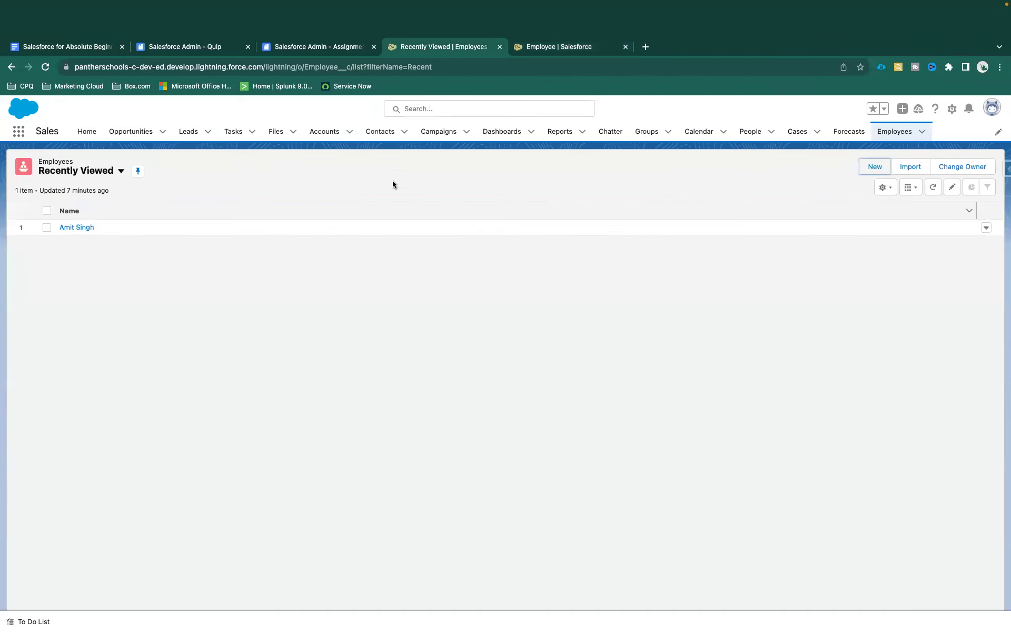
{"action": "right_click", "coordinate": [260, 179]}
{"action": "left_click", "coordinate": [289, 225]}
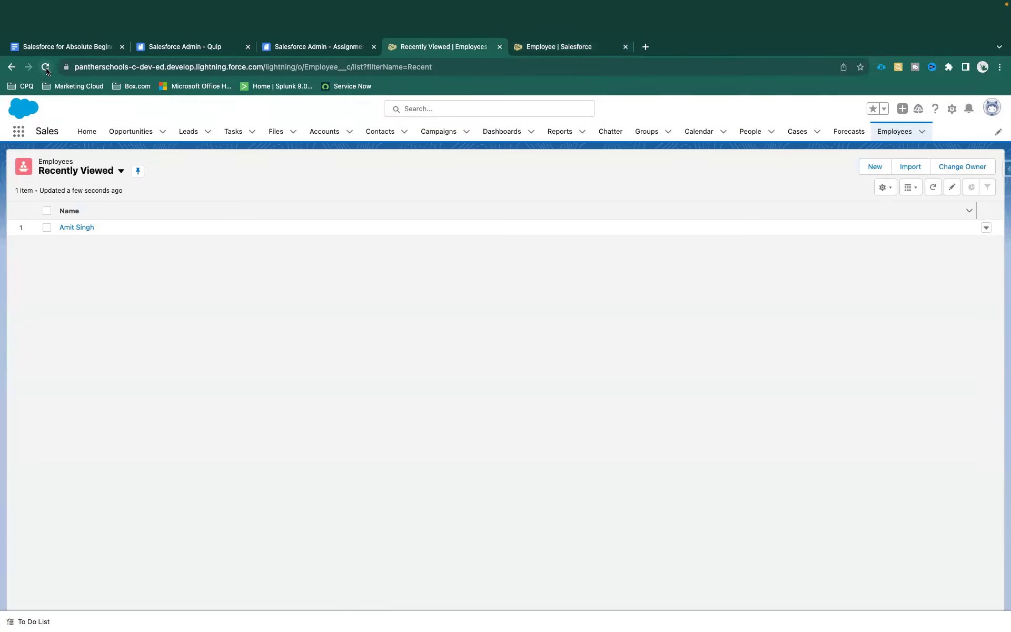
{"action": "left_click", "coordinate": [45, 67]}
{"action": "right_click", "coordinate": [355, 171]}
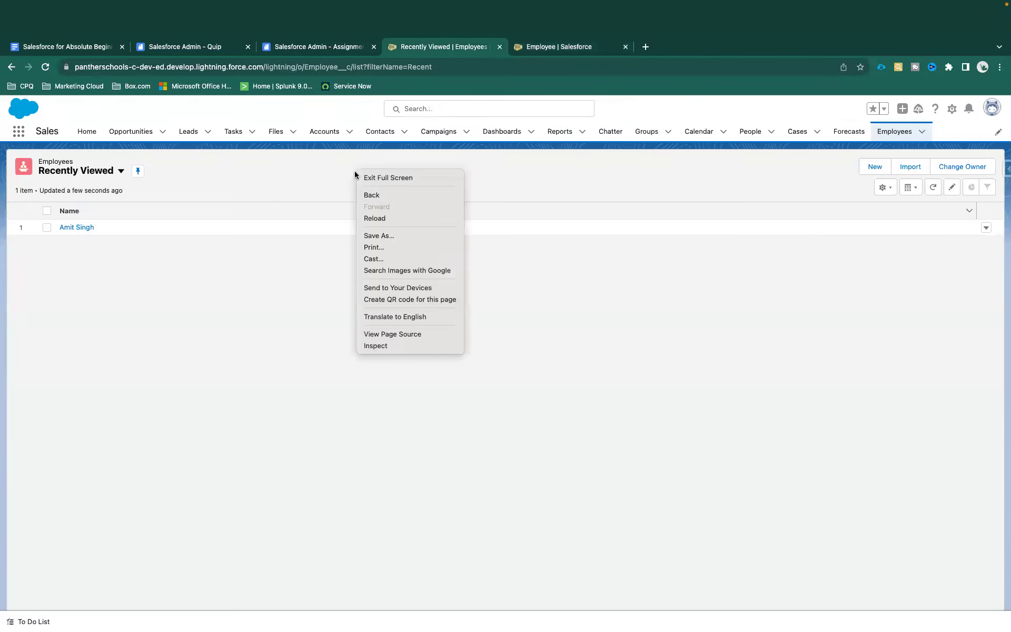
{"action": "left_click", "coordinate": [379, 219]}
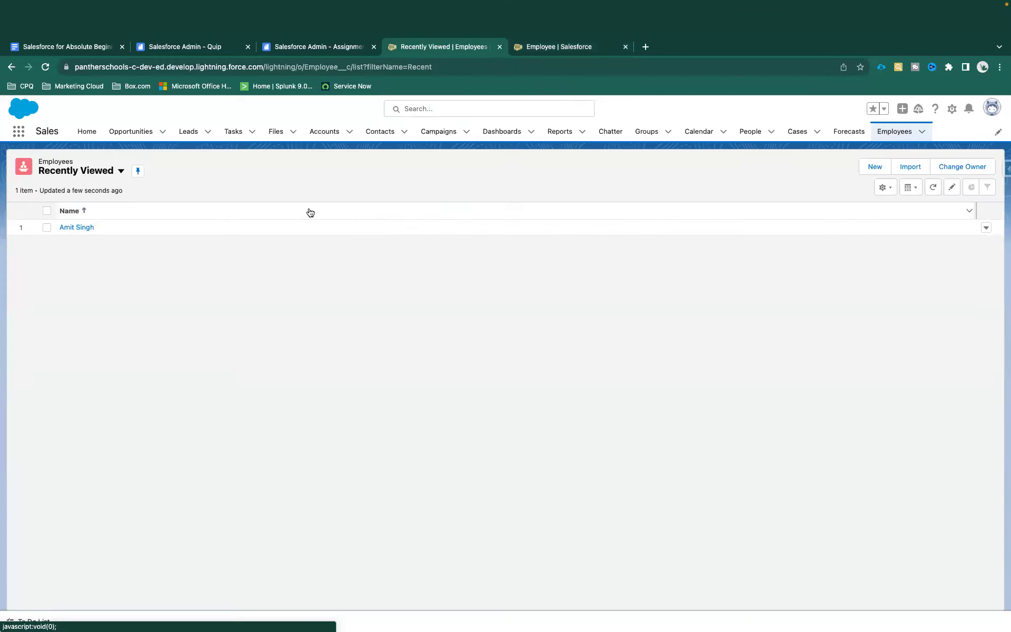
{"action": "left_click", "coordinate": [884, 170]}
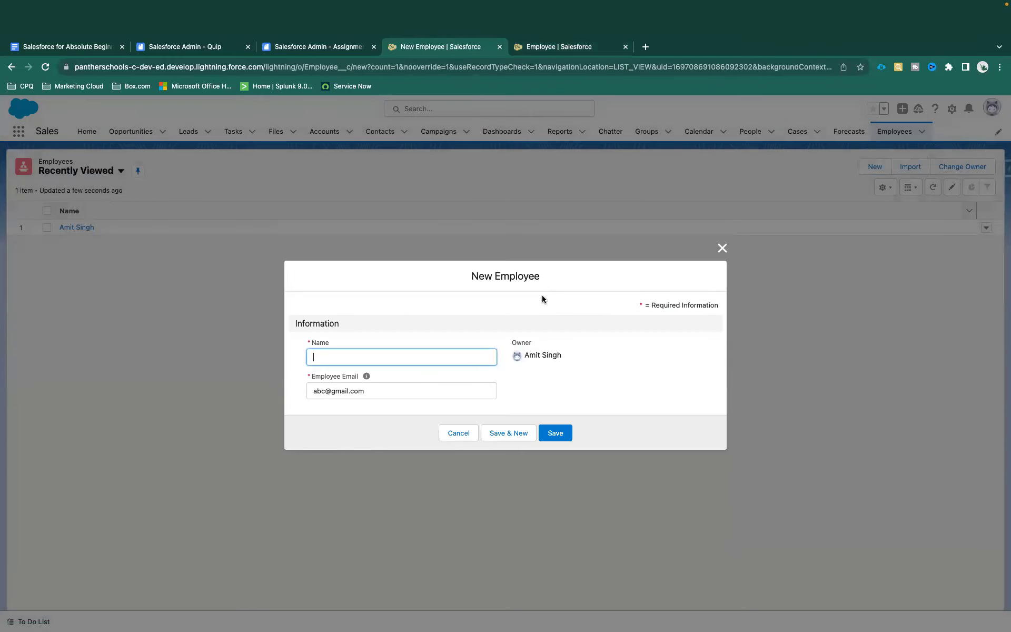
Cancel the new employee form, then open the existing employee record and reload it to check for the Salary and Age fields
{"action": "left_click", "coordinate": [454, 435]}
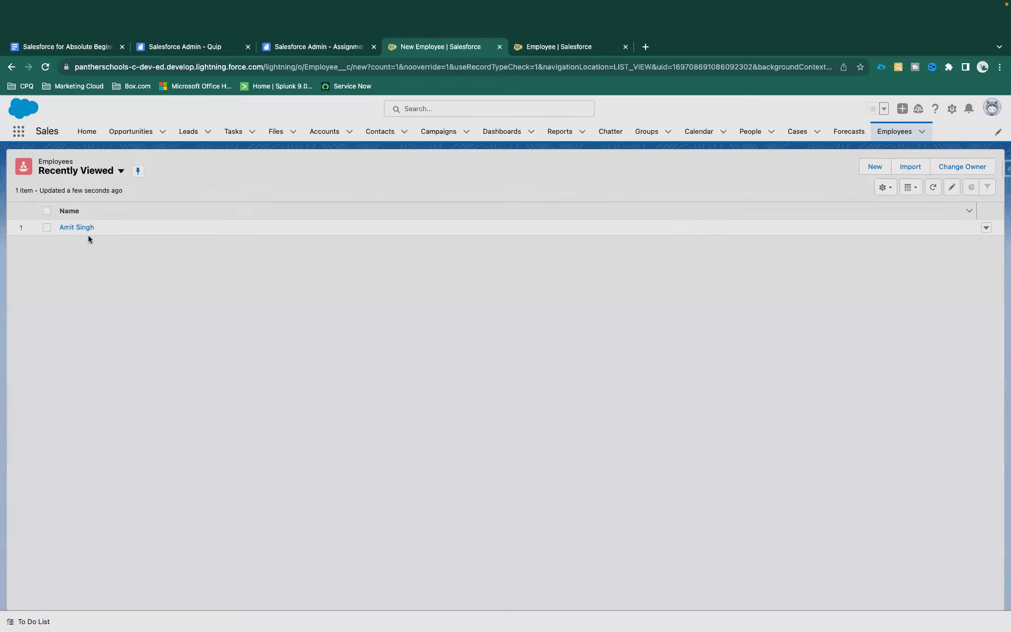
{"action": "left_click", "coordinate": [75, 227]}
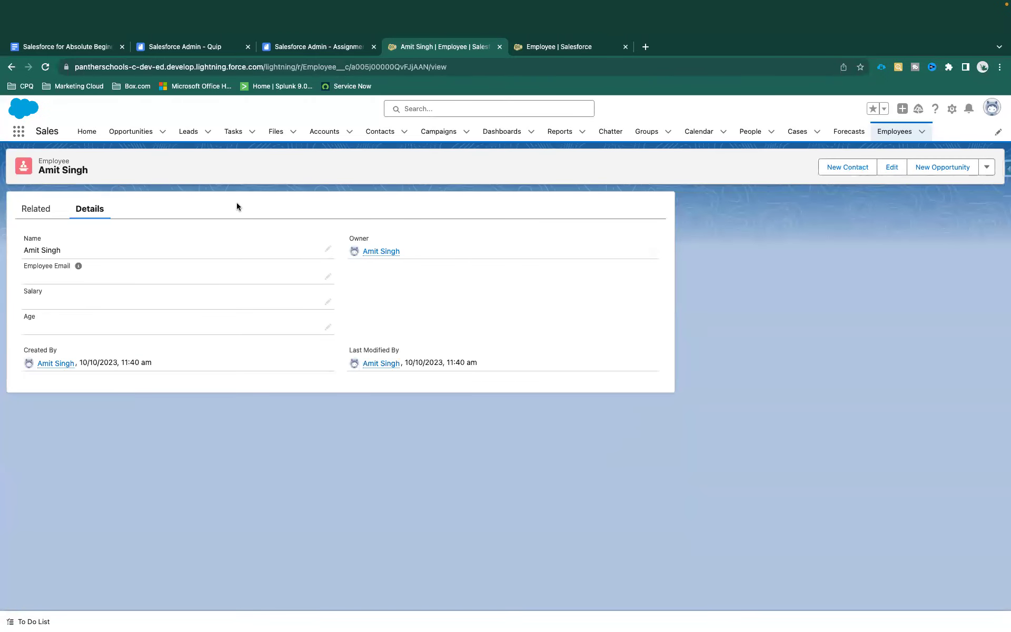
{"action": "right_click", "coordinate": [224, 164]}
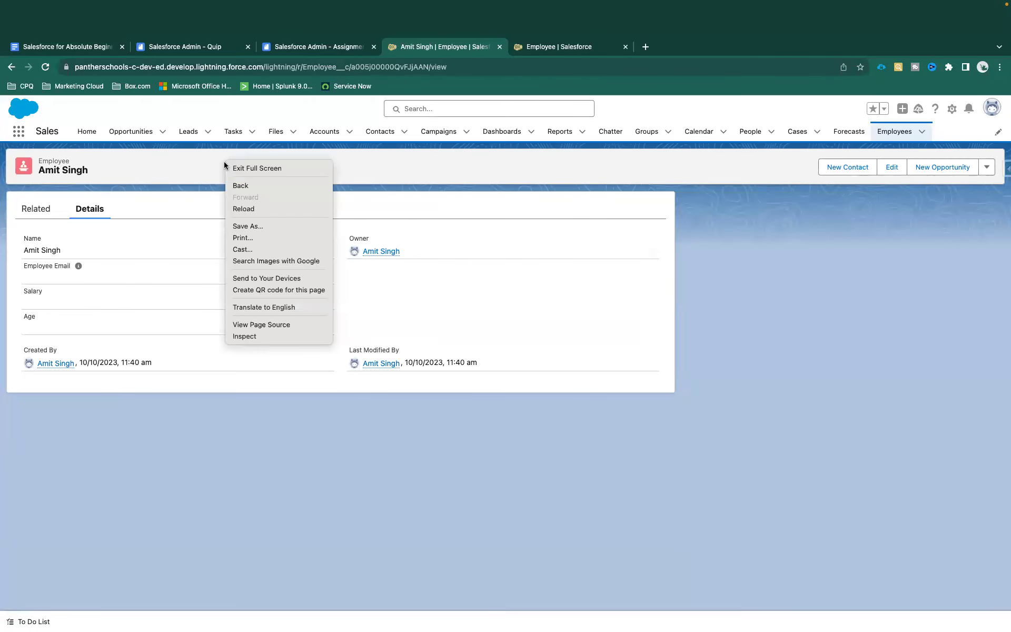
{"action": "left_click", "coordinate": [254, 208]}
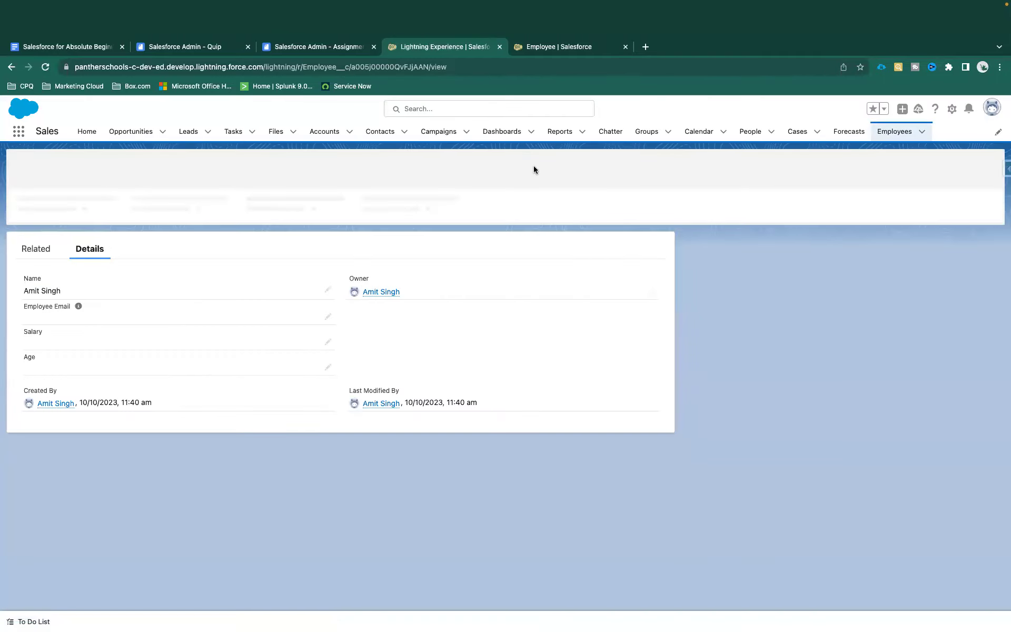
Start a new record from the Employees list, enter the employee's full name and set Salary to 67433
{"action": "left_click", "coordinate": [902, 140]}
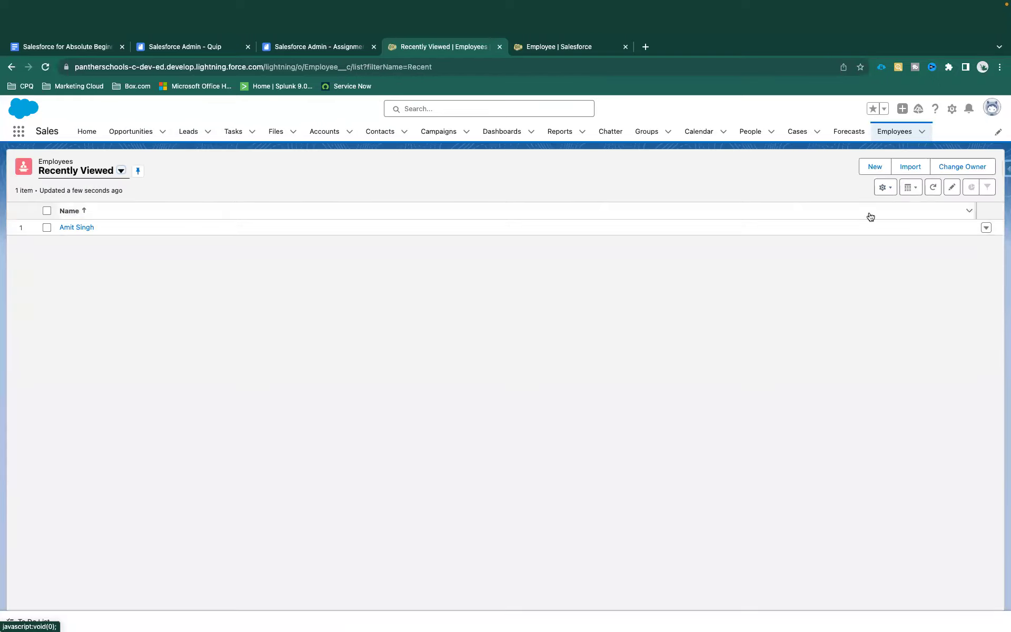
{"action": "left_click", "coordinate": [869, 167]}
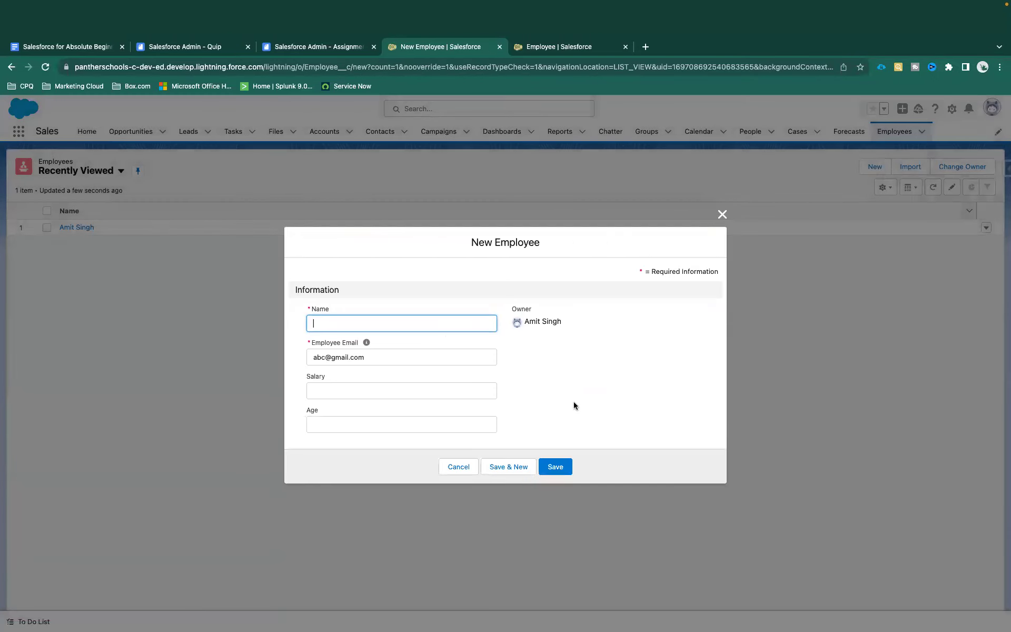
{"action": "type", "text": "John Doe"}
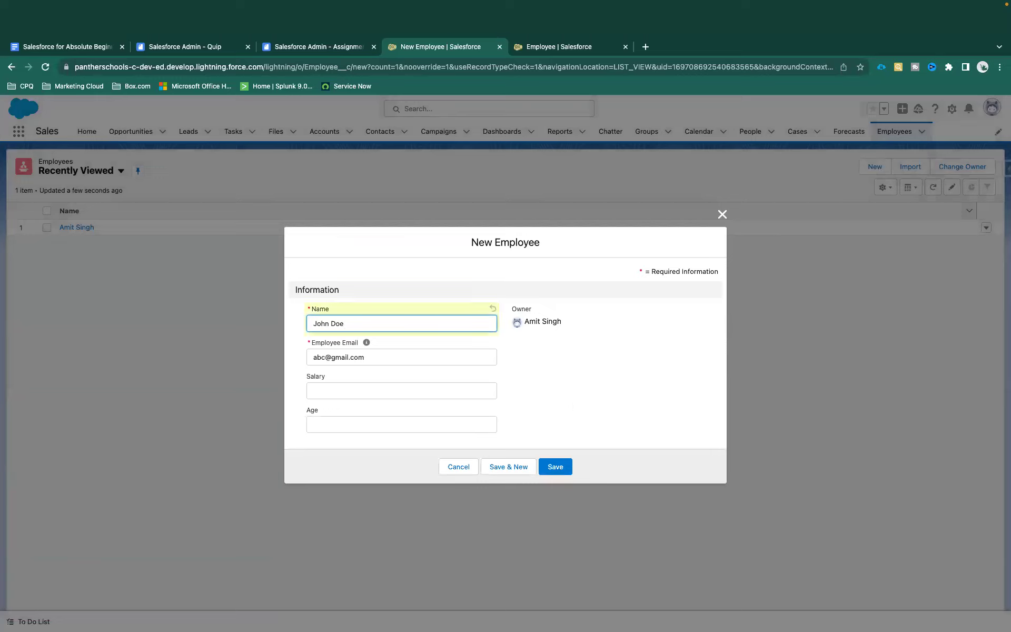
{"action": "left_click", "coordinate": [382, 388]}
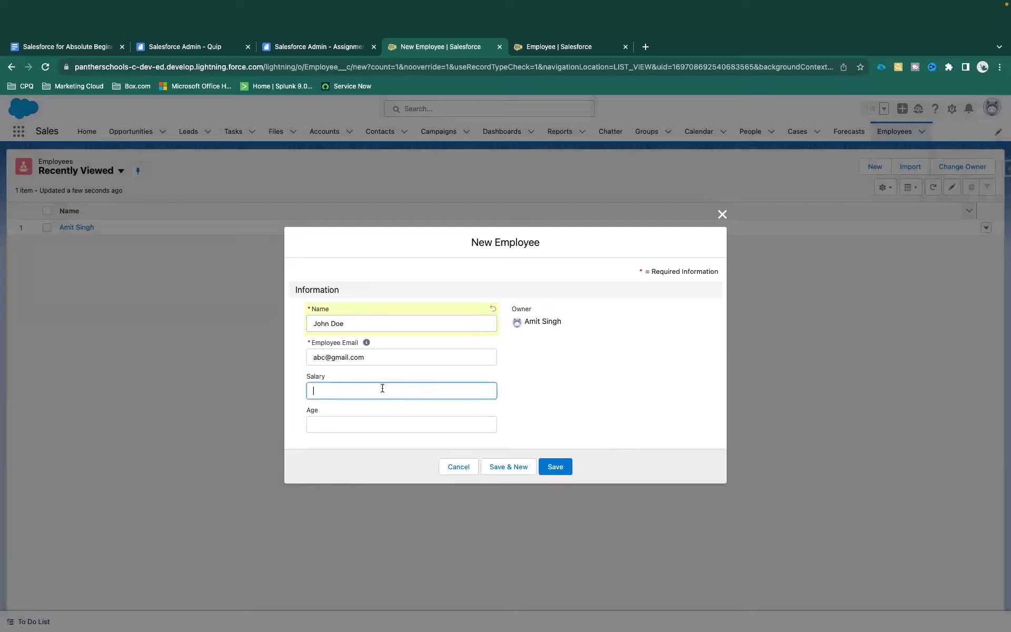
{"action": "type", "text": "67433"}
{"action": "left_click", "coordinate": [569, 396]}
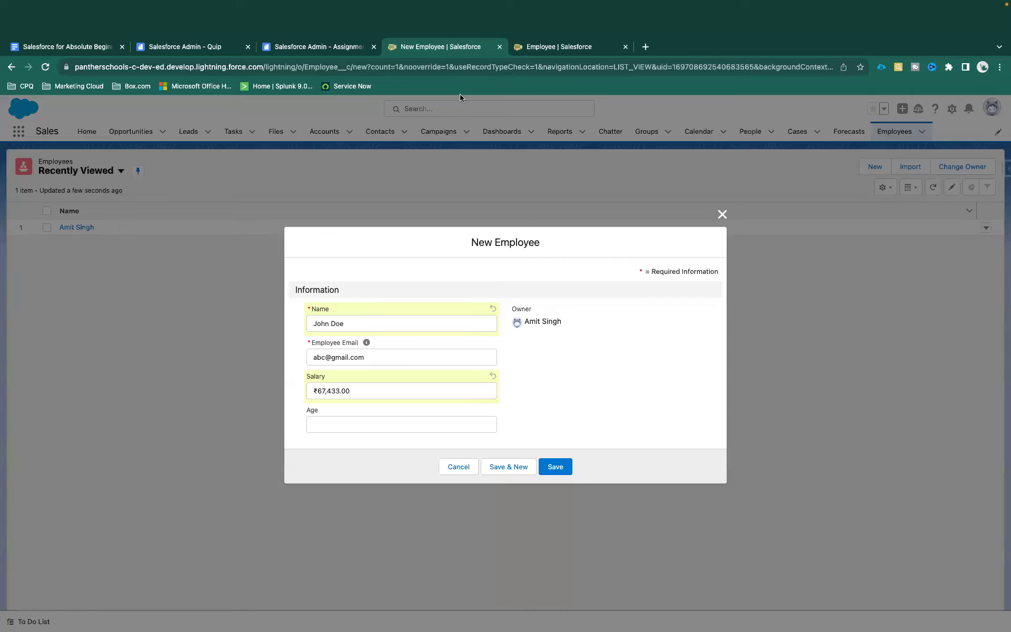
Enter 43,88,888 as the Age and try to save the employee record to test the field's length limit
{"action": "left_click", "coordinate": [345, 423]}
{"action": "type", "text": "4"}
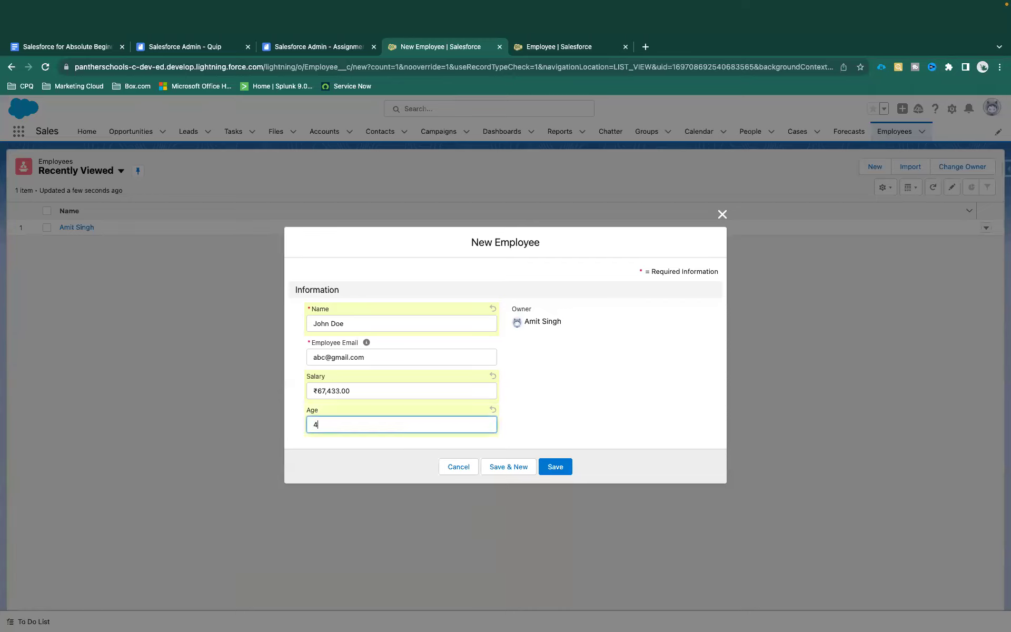
{"action": "type", "text": "3,88,888"}
{"action": "left_click", "coordinate": [606, 417]}
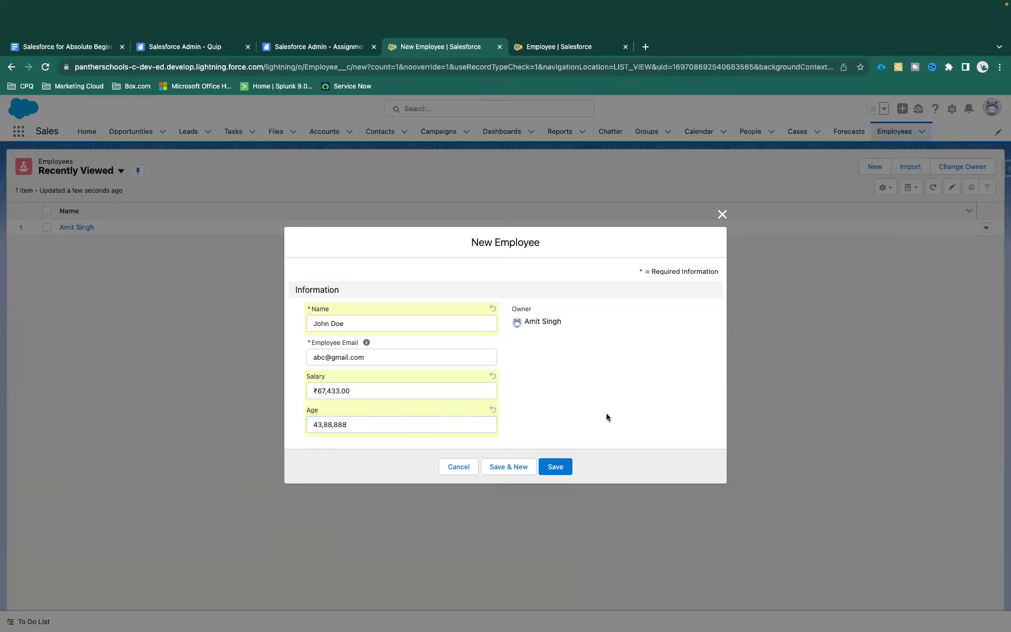
{"action": "left_click", "coordinate": [558, 466]}
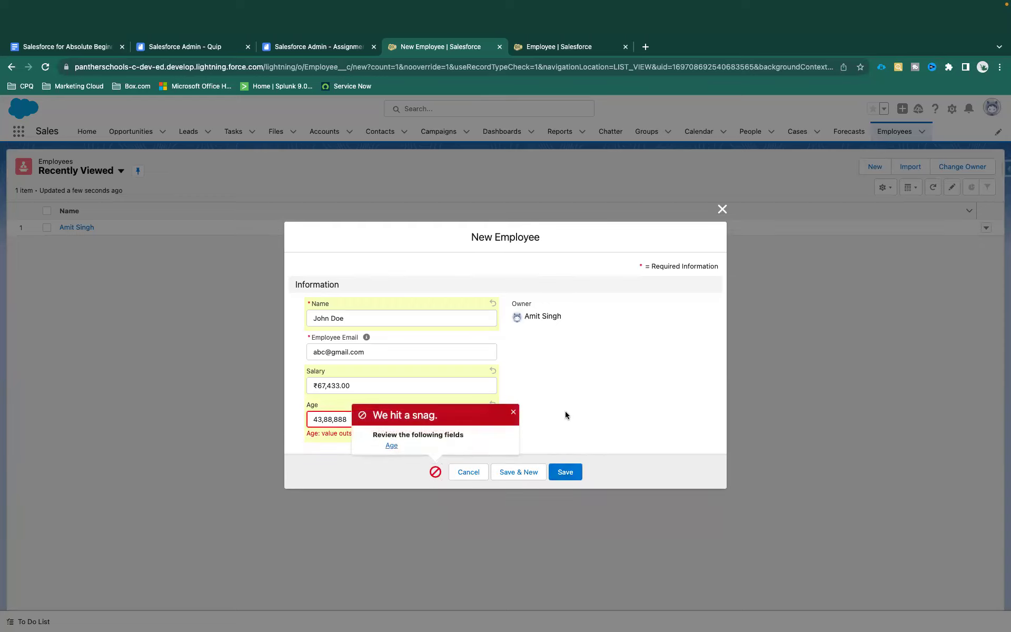
{"action": "left_click", "coordinate": [513, 411]}
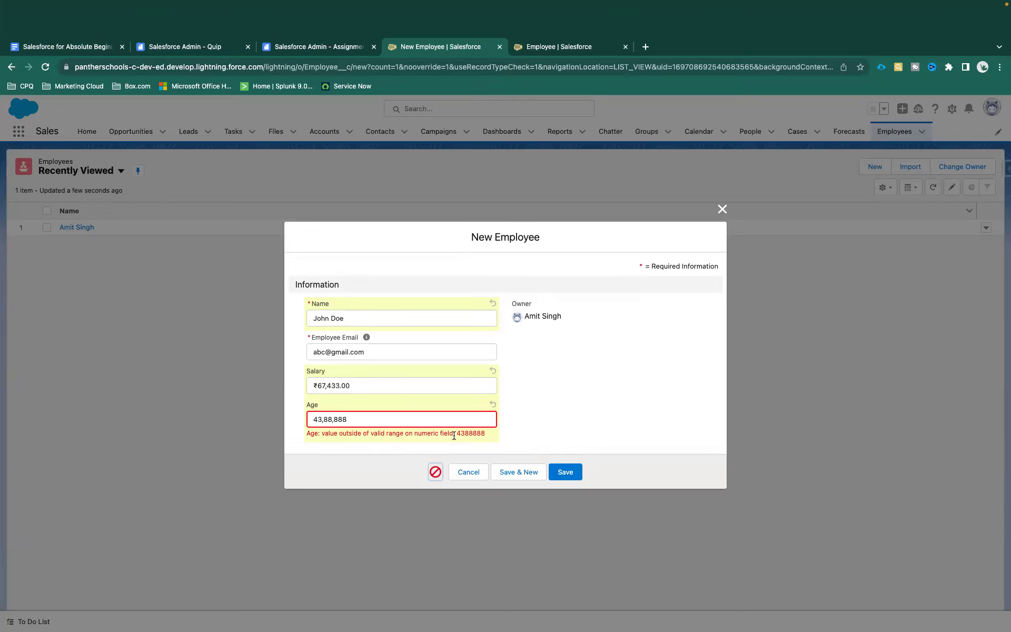
Shorten the Age to 43 and save the new employee record
{"action": "left_click_drag", "start_coordinate": [361, 416], "coordinate": [326, 415]}
{"action": "key", "text": "BackSpace"}
{"action": "key", "text": "BackSpace"}
{"action": "left_click", "coordinate": [568, 468]}
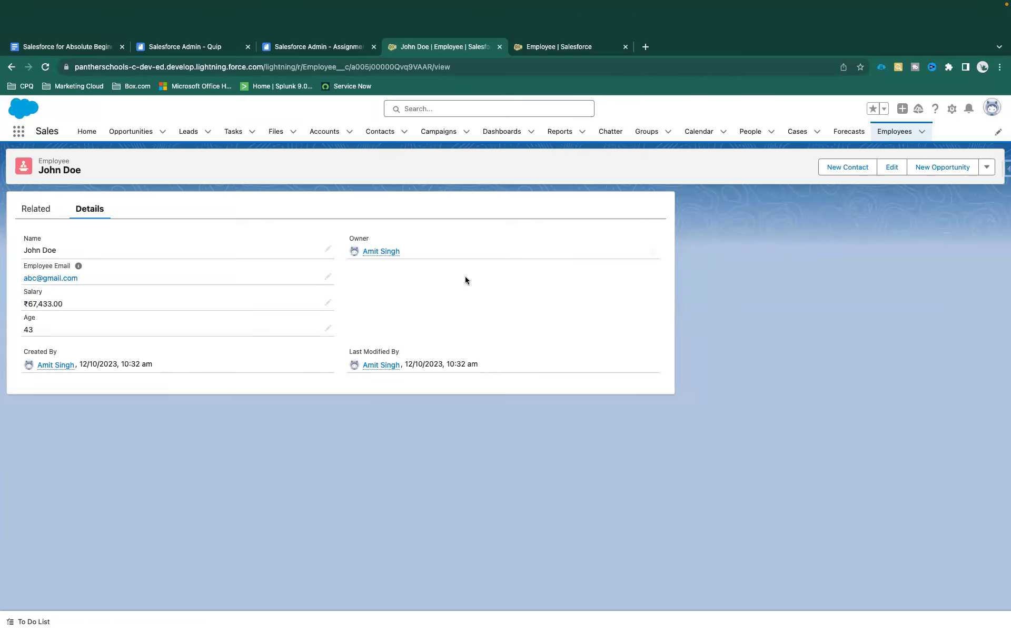
Open the record owner's user detail page and examine the time zone setting
{"action": "mouse_move", "coordinate": [378, 254]}
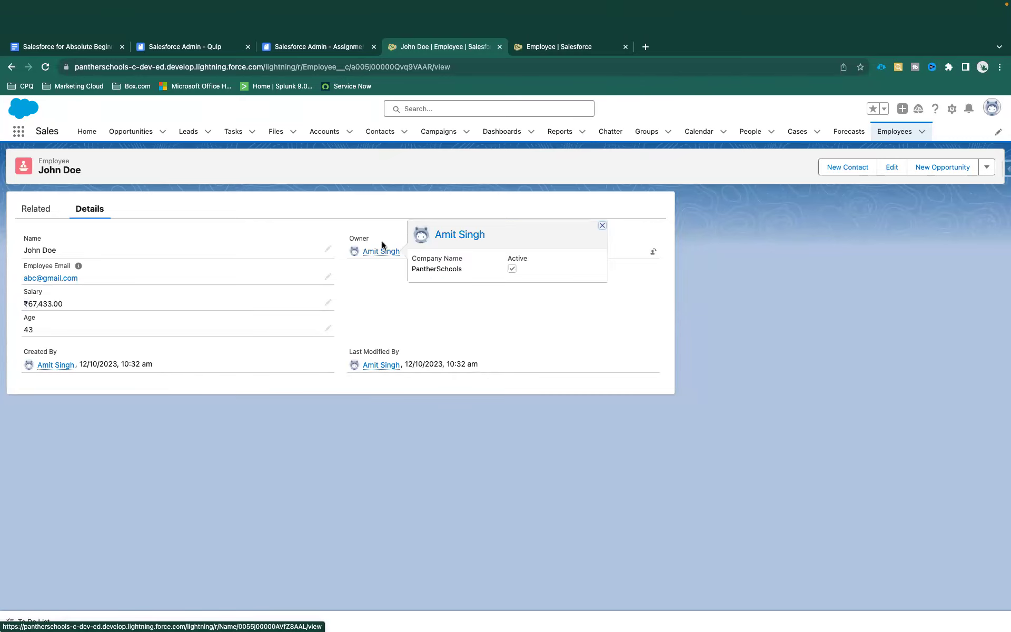
{"action": "left_click", "coordinate": [378, 252]}
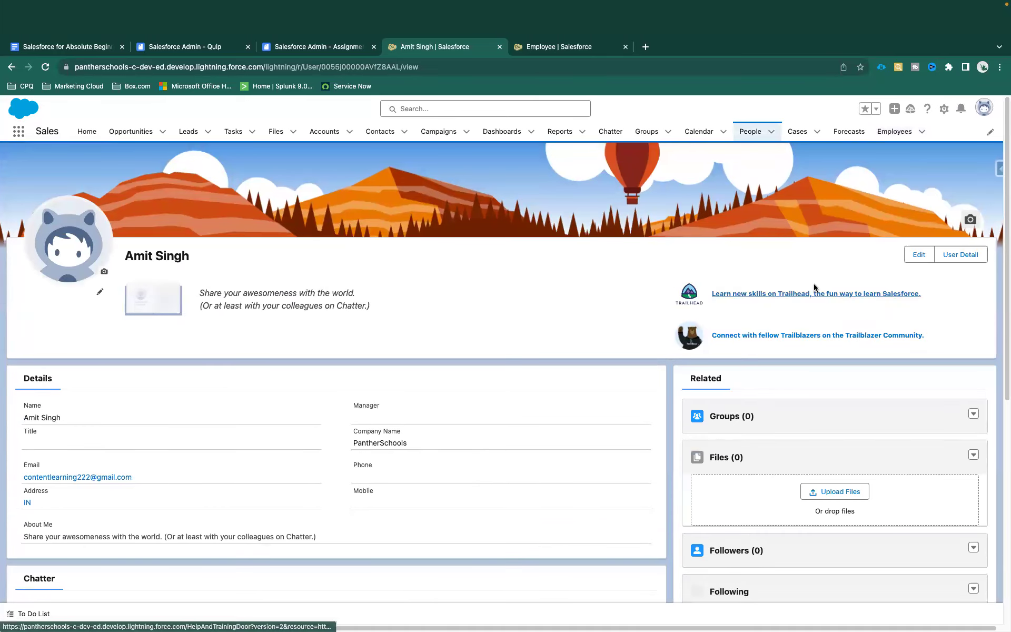
{"action": "left_click", "coordinate": [959, 257]}
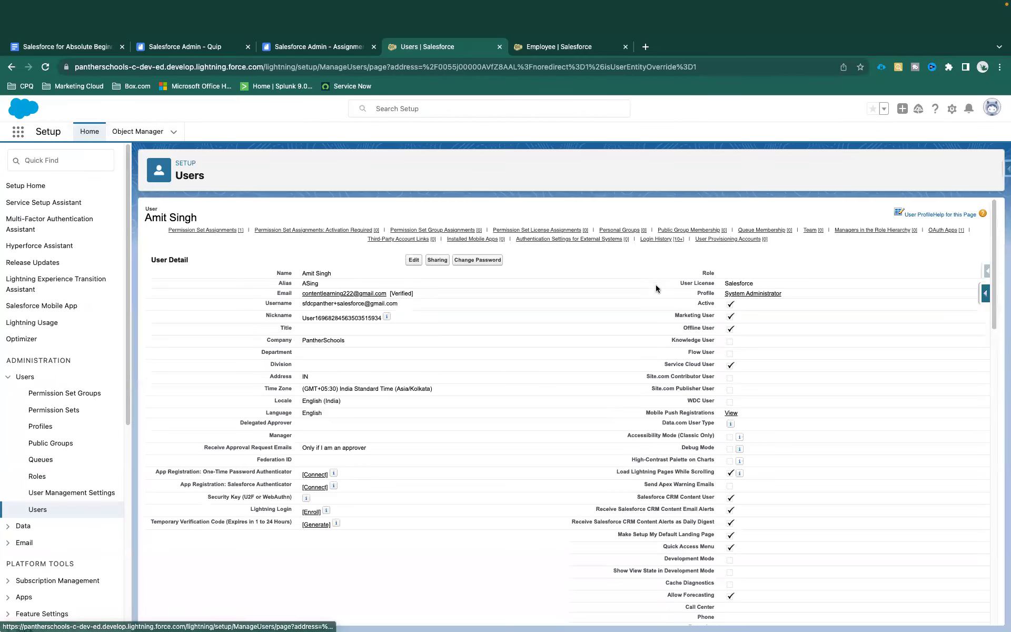
{"action": "scroll", "coordinate": [412, 496], "scroll_direction": "down", "scroll_amount": 10}
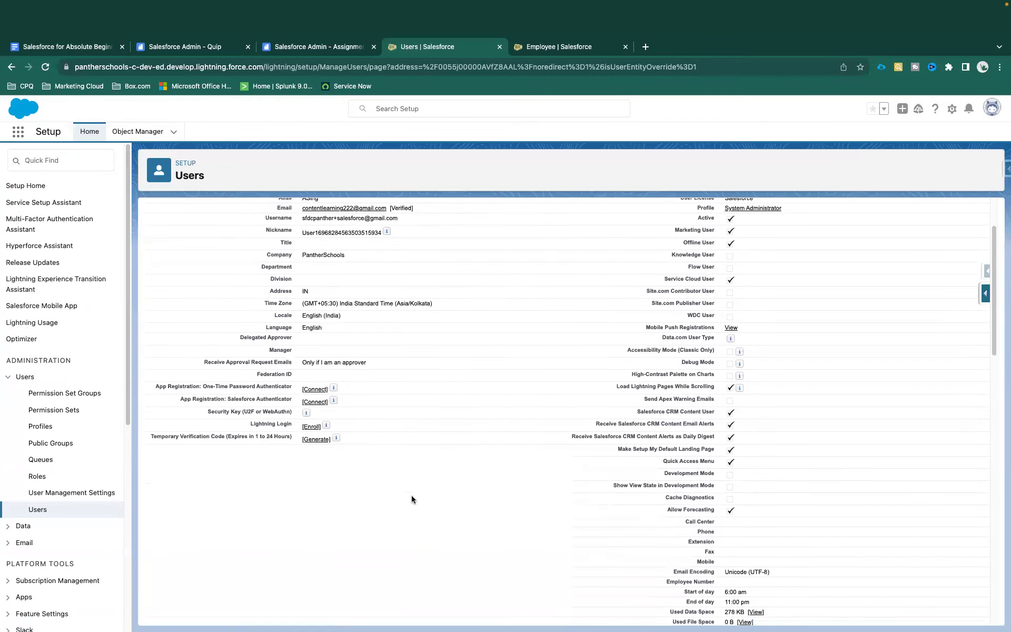
{"action": "scroll", "coordinate": [411, 495], "scroll_direction": "up", "scroll_amount": 5}
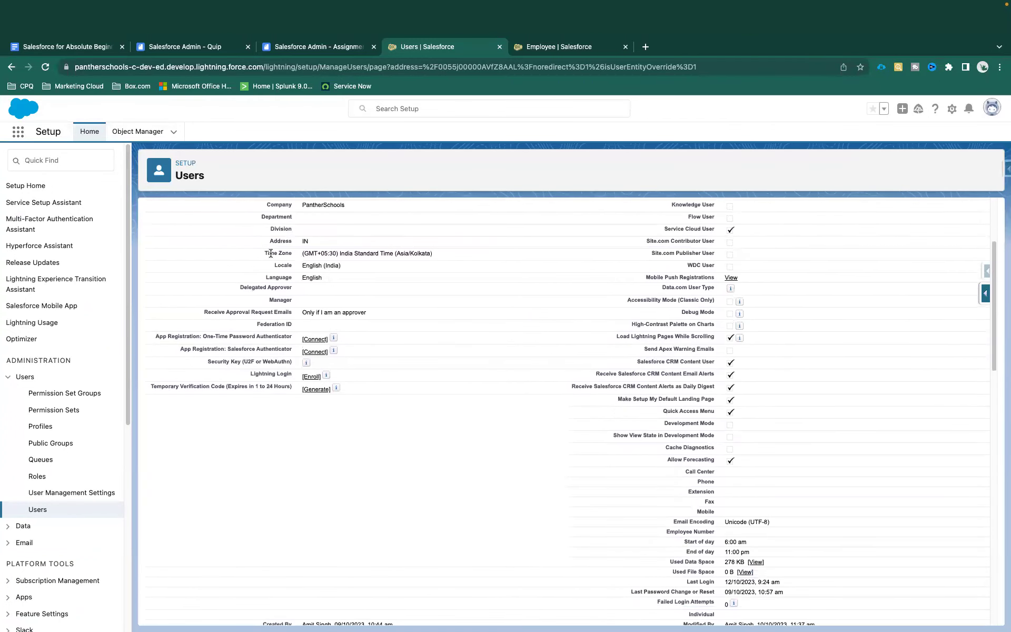
{"action": "left_click_drag", "start_coordinate": [264, 254], "coordinate": [452, 255]}
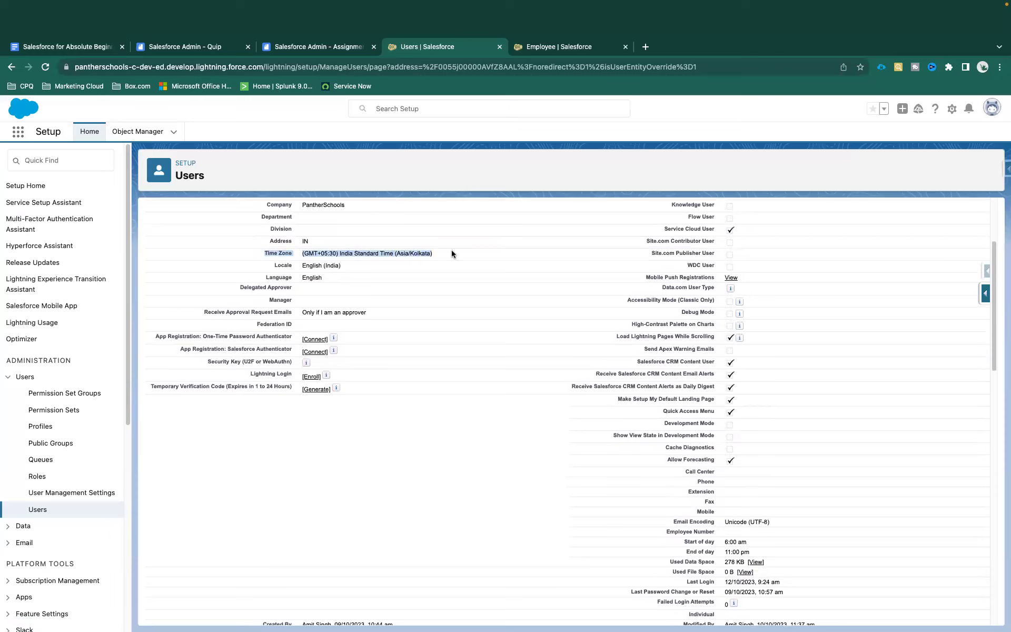
{"action": "left_click", "coordinate": [478, 291]}
Search the user detail page for a currency setting
{"action": "key", "text": "super+f"}
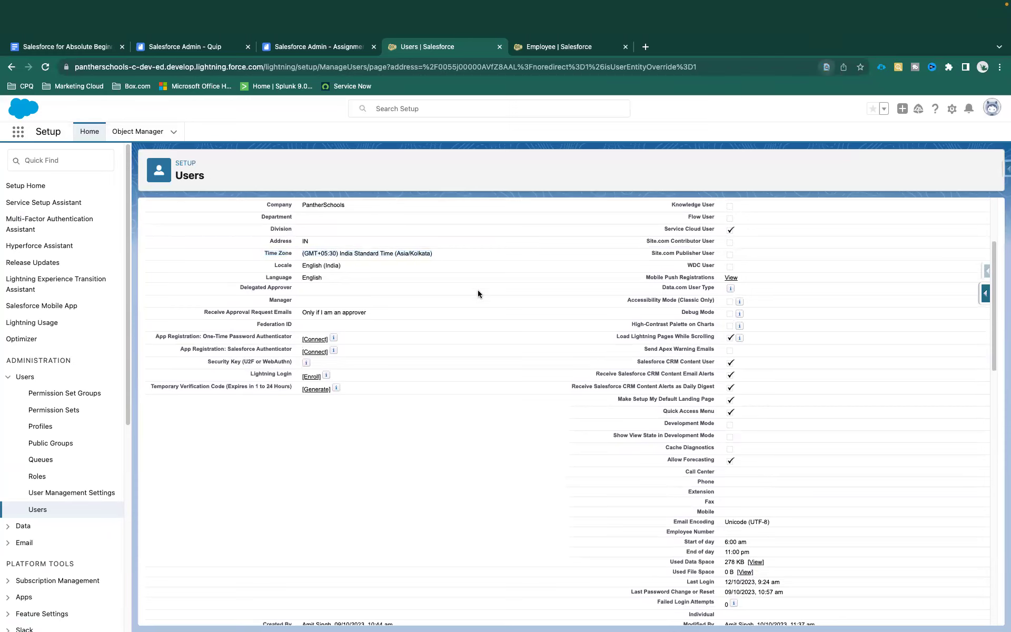
{"action": "type", "text": "currenft"}
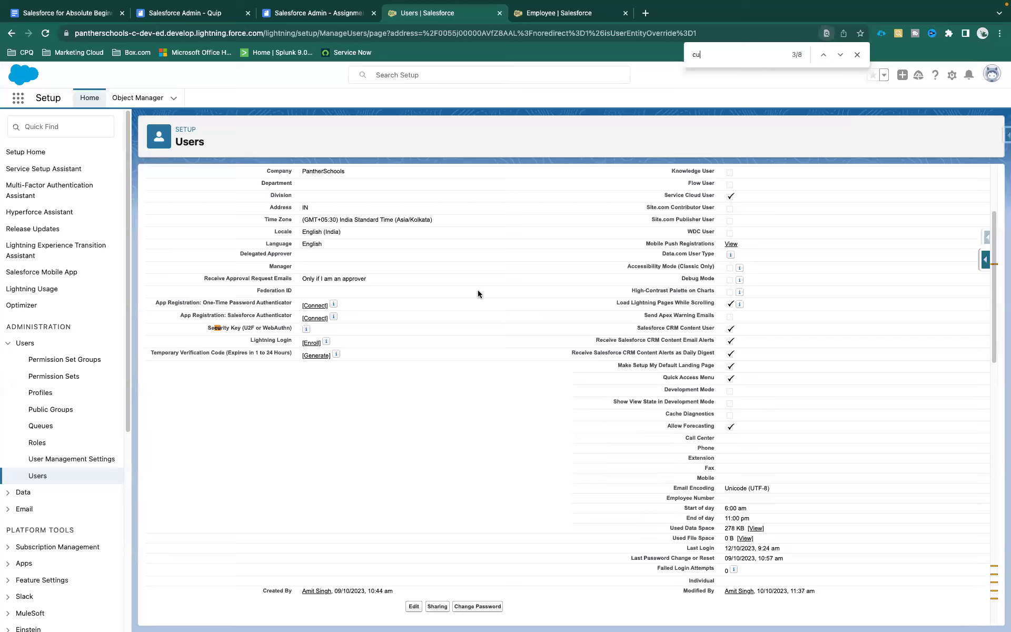
{"action": "key", "text": "BackSpace"}
{"action": "key", "text": "BackSpace"}
{"action": "type", "text": "cty"}
{"action": "key", "text": "Escape"}
{"action": "scroll", "coordinate": [374, 263], "scroll_direction": "up", "scroll_amount": 3}
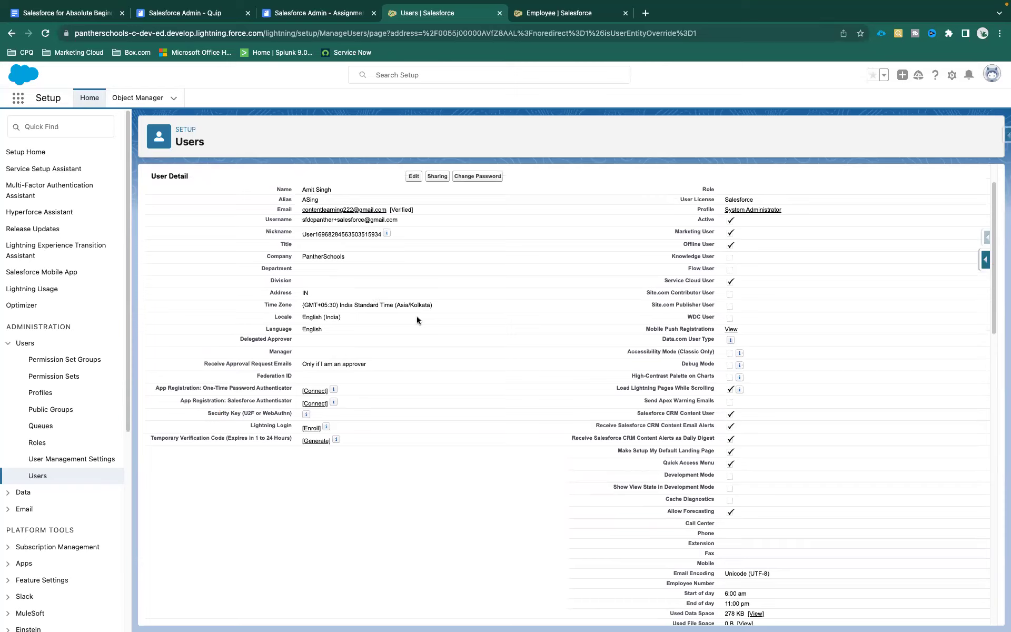
Find Company Information in Setup and examine the organization's Currency Locale
{"action": "left_click", "coordinate": [68, 127]}
{"action": "type", "text": "com"}
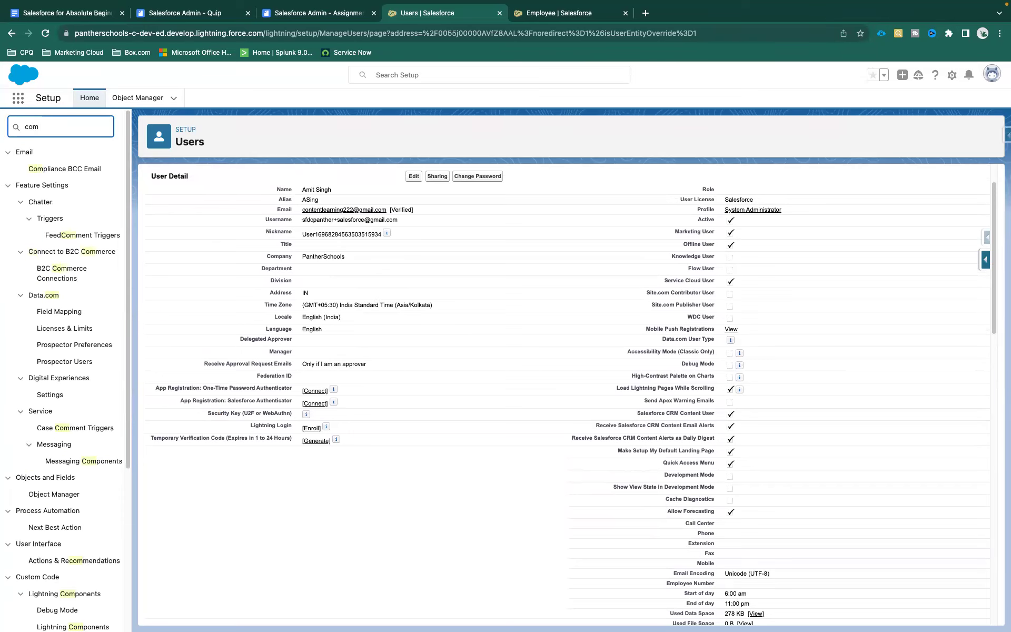
{"action": "type", "text": "pany oi"}
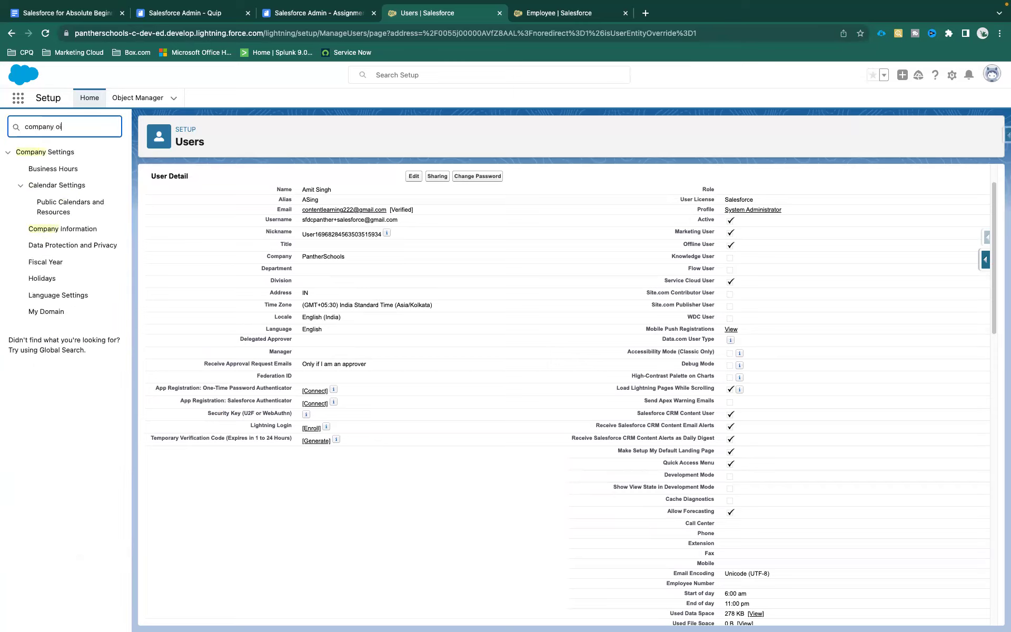
{"action": "type", "text": "n inf"}
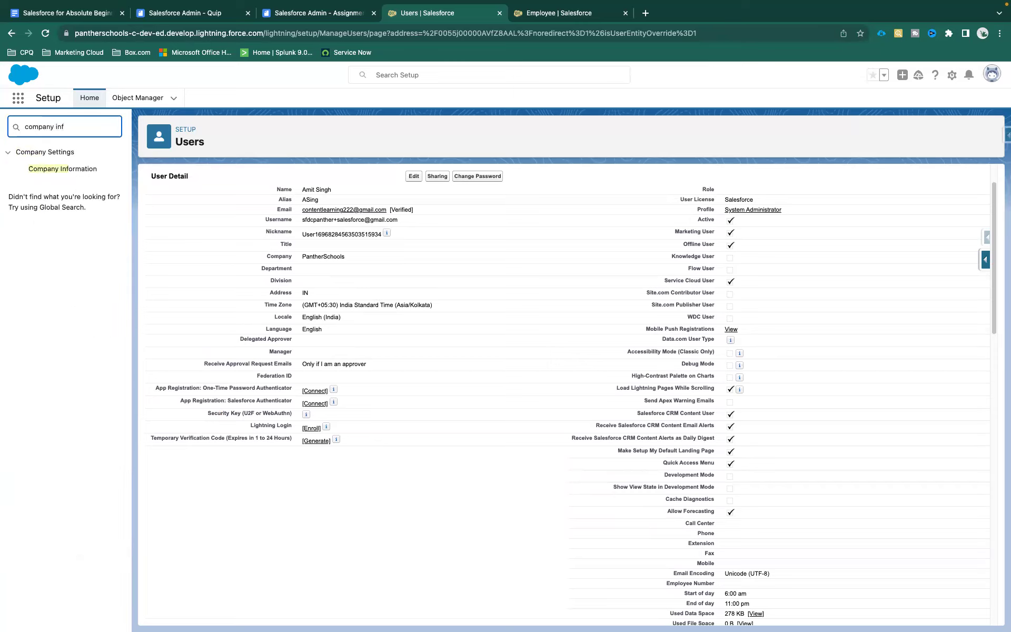
{"action": "left_click", "coordinate": [69, 170]}
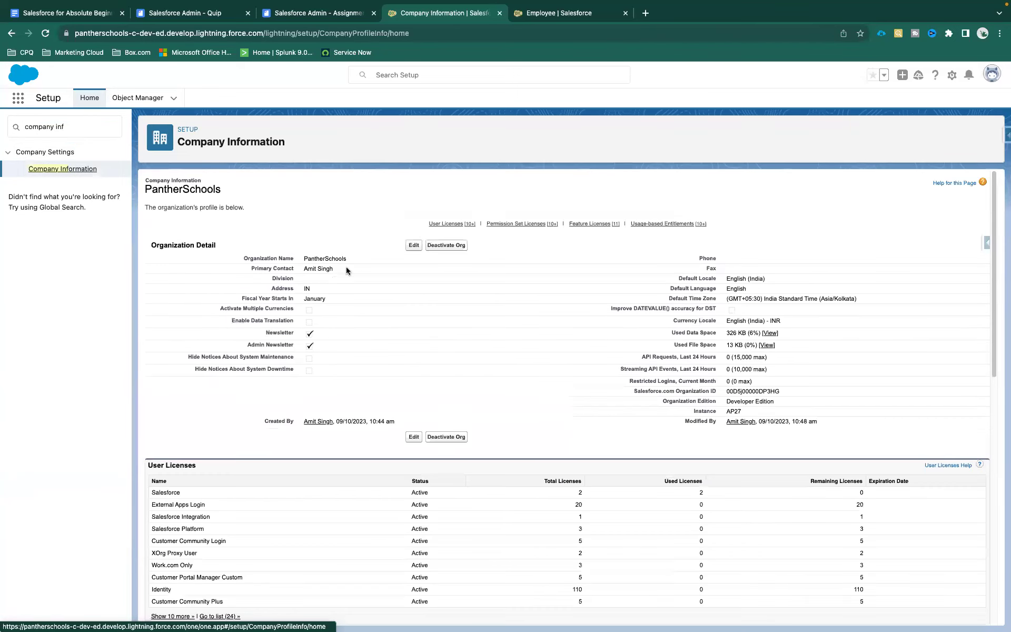
{"action": "left_click_drag", "start_coordinate": [672, 321], "coordinate": [716, 321]}
{"action": "left_click_drag", "start_coordinate": [783, 323], "coordinate": [726, 322]}
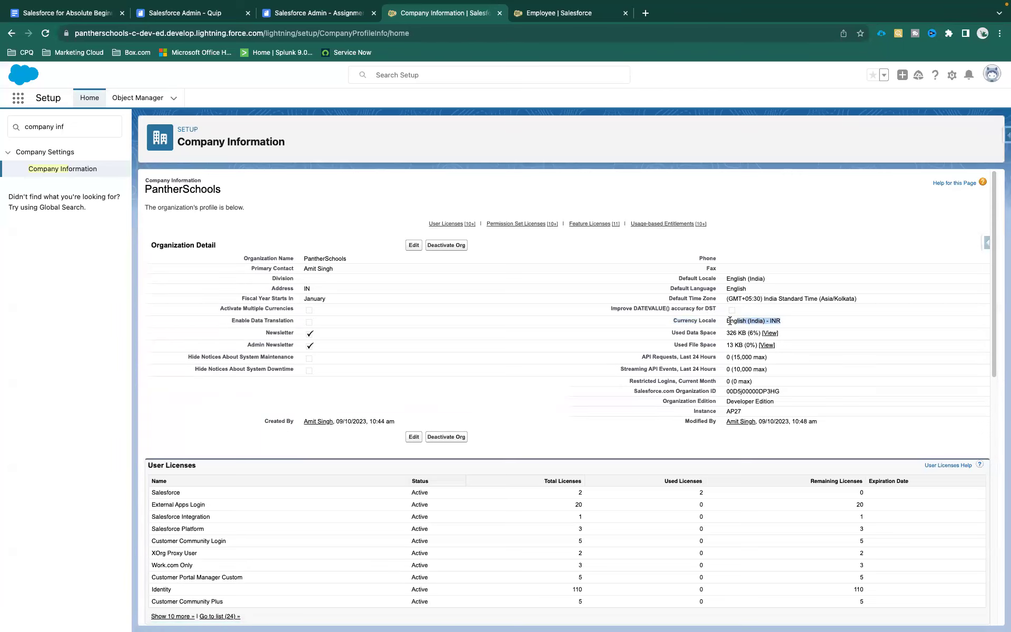
Edit the organization profile and set the Currency Locale to English (Germany) - EUR
{"action": "left_click", "coordinate": [413, 246]}
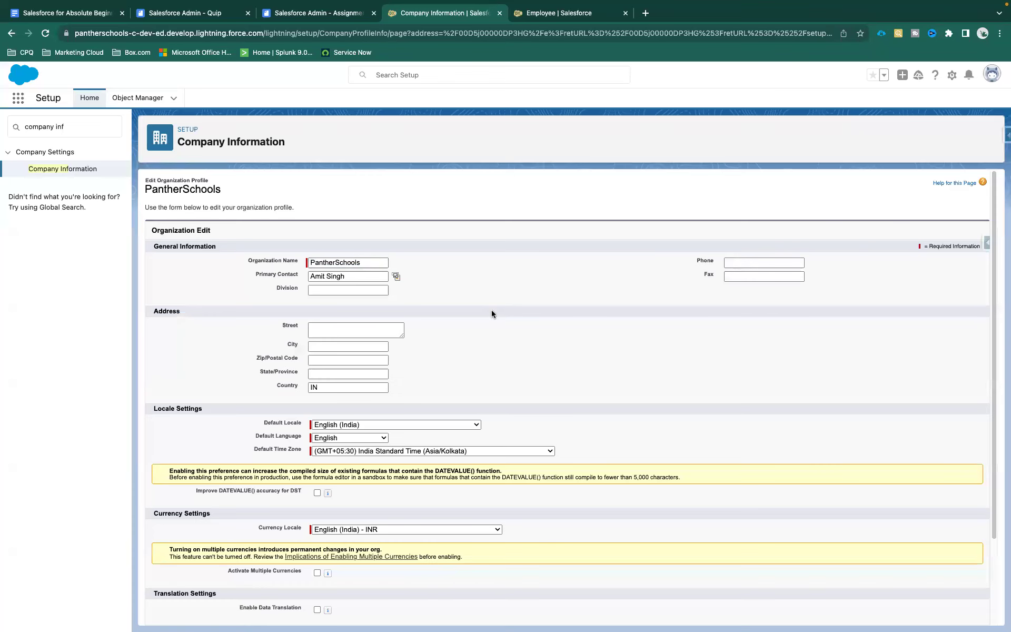
{"action": "scroll", "coordinate": [390, 448], "scroll_direction": "down", "scroll_amount": 3}
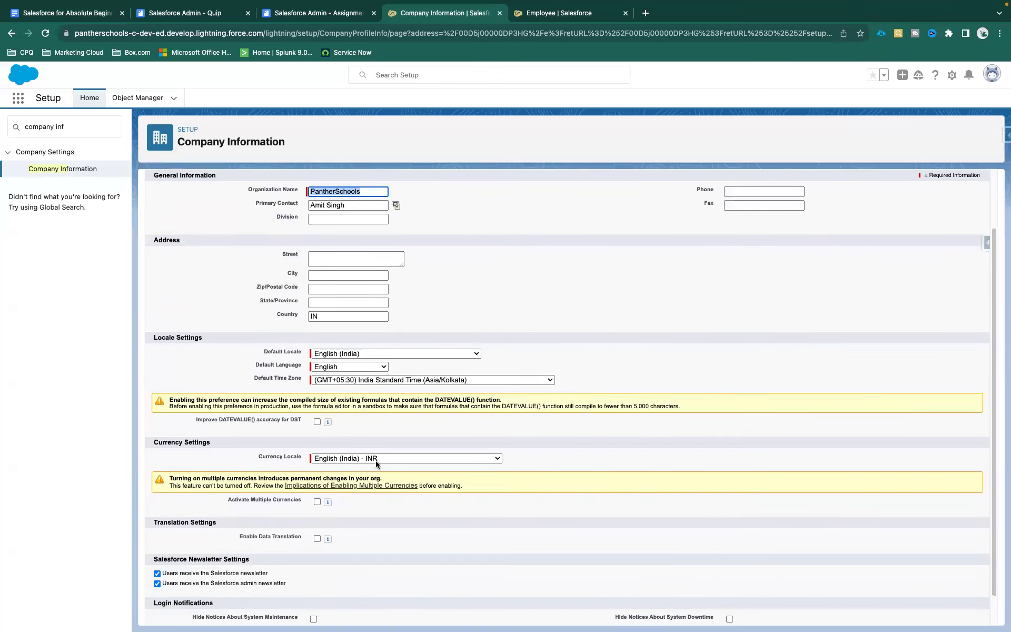
{"action": "left_click", "coordinate": [377, 461]}
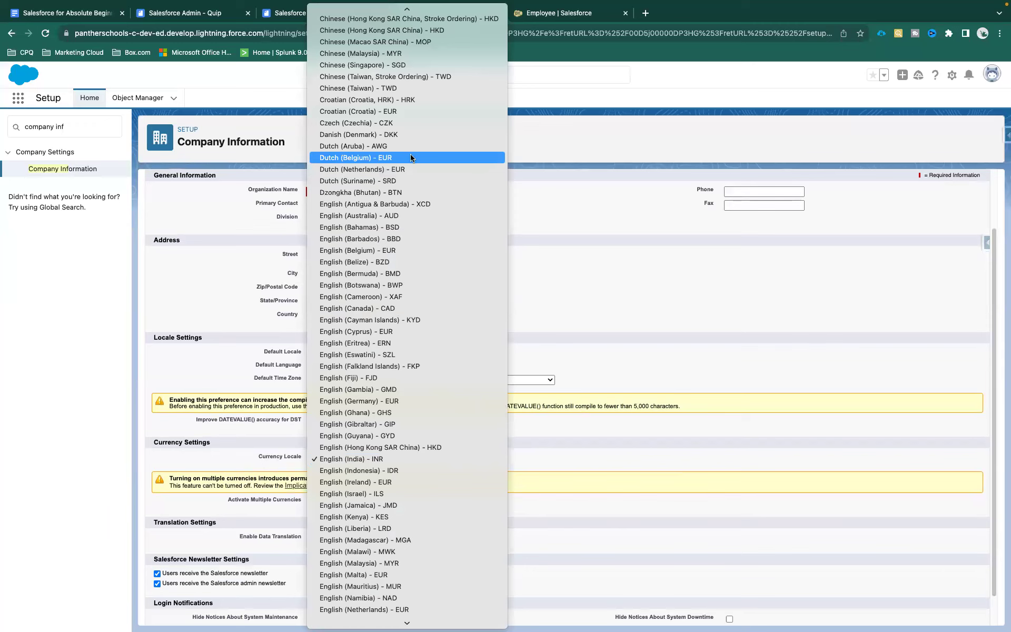
{"action": "scroll", "coordinate": [407, 195], "scroll_direction": "down", "scroll_amount": 20}
{"action": "scroll", "coordinate": [406, 430], "scroll_direction": "up", "scroll_amount": 20}
{"action": "scroll", "coordinate": [406, 427], "scroll_direction": "down", "scroll_amount": 3}
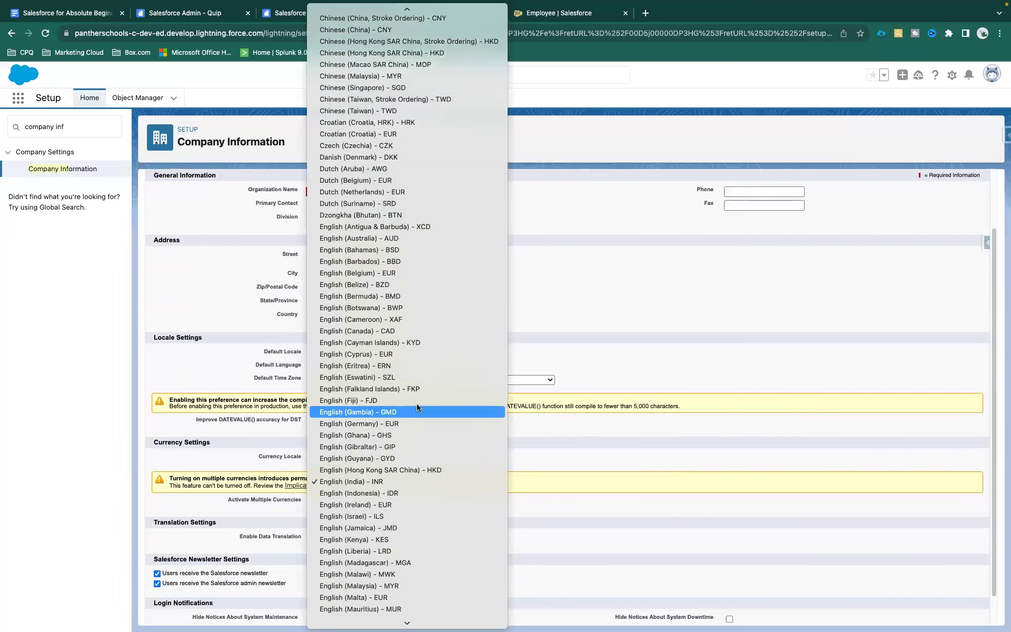
{"action": "left_click", "coordinate": [401, 424]}
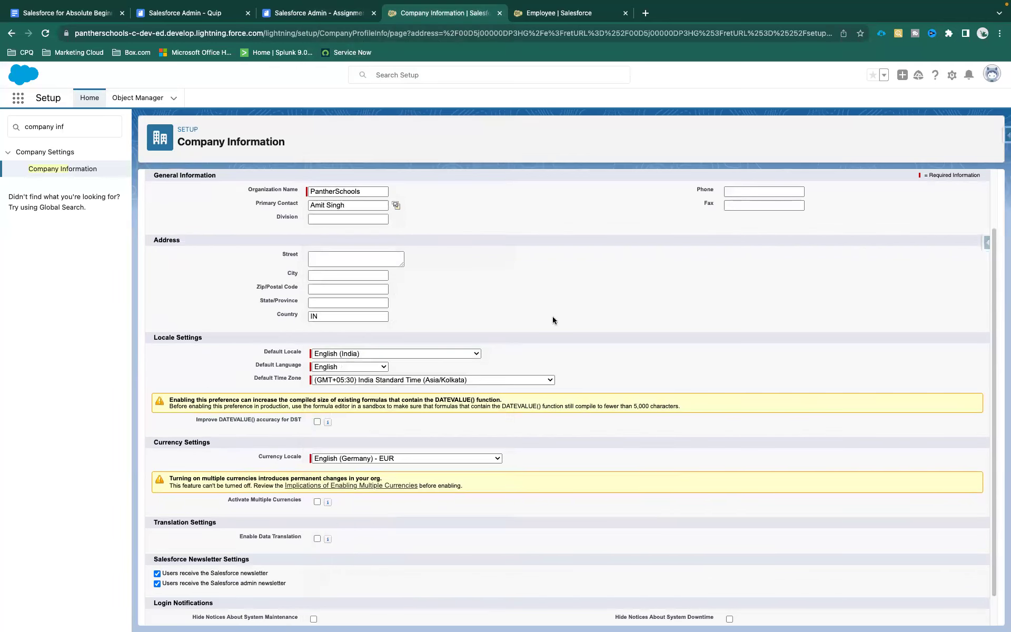
Save the organization profile and accept the currency symbol change
{"action": "scroll", "coordinate": [505, 321], "scroll_direction": "up", "scroll_amount": 3}
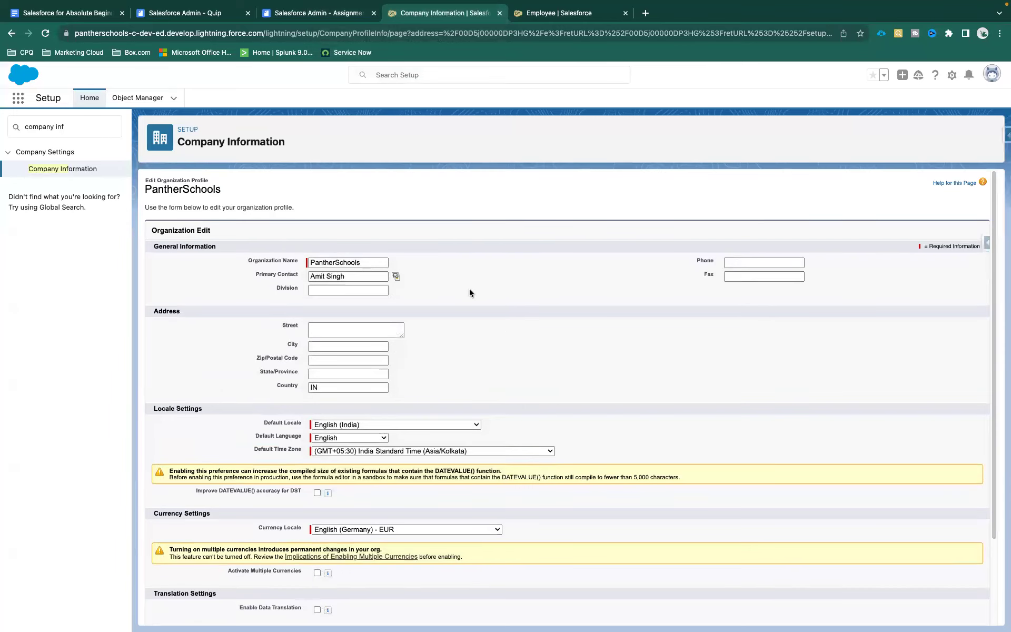
{"action": "scroll", "coordinate": [469, 293], "scroll_direction": "down", "scroll_amount": 3}
{"action": "left_click", "coordinate": [406, 612]}
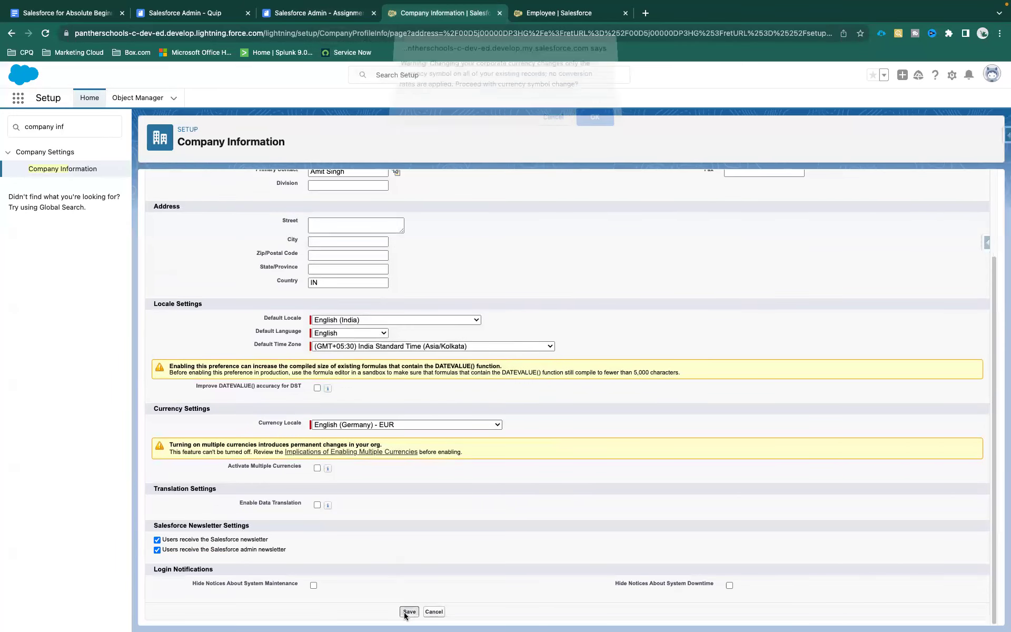
{"action": "left_click", "coordinate": [595, 132]}
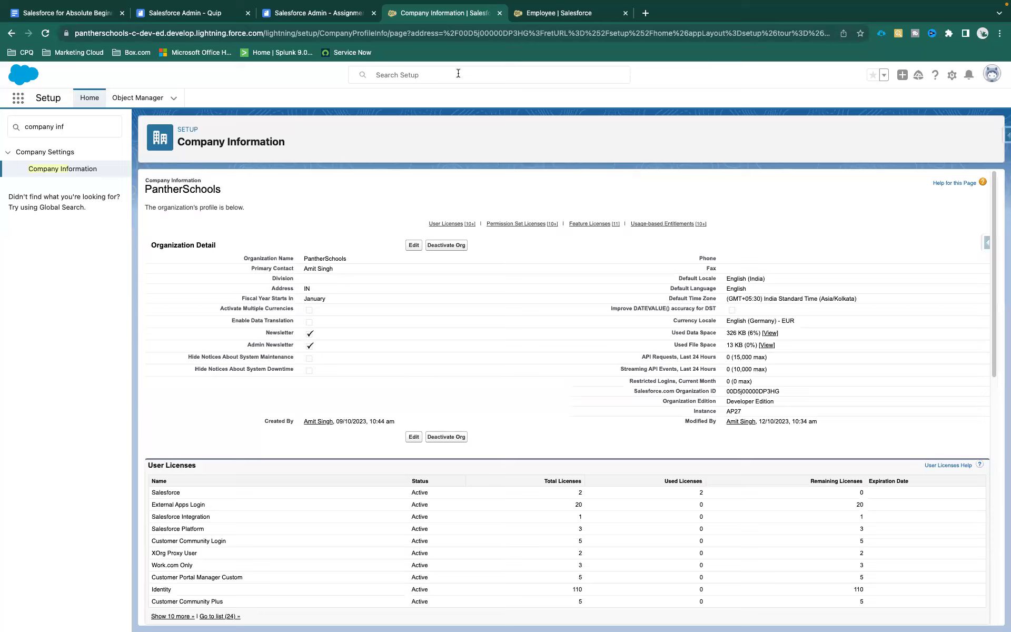
Open the newest employee record from the Employees list and reload it to check the Salary currency
{"action": "left_click", "coordinate": [17, 99]}
{"action": "type", "text": "emp"}
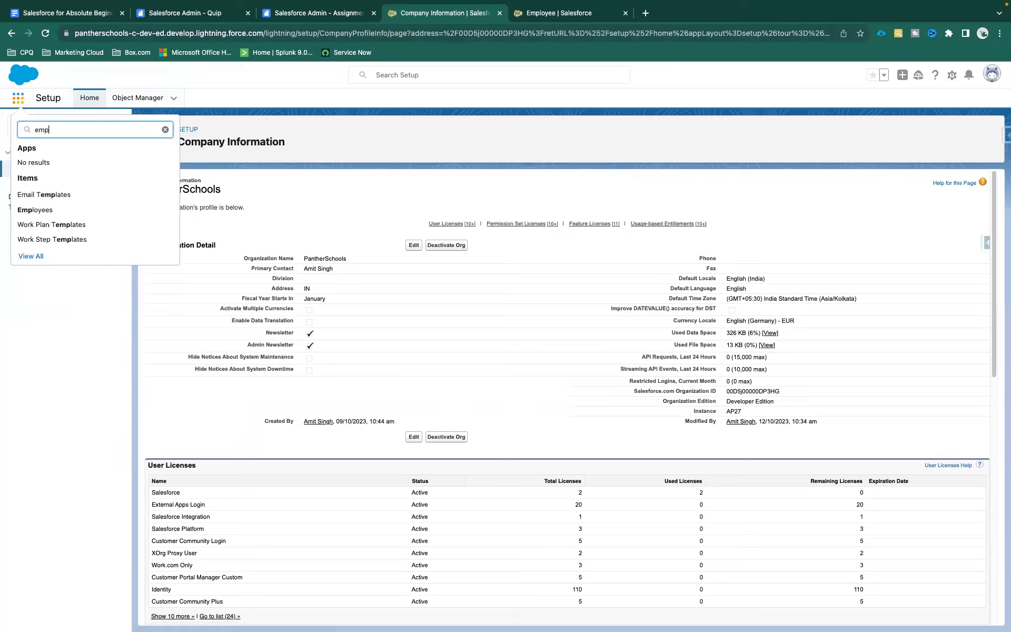
{"action": "left_click", "coordinate": [48, 210]}
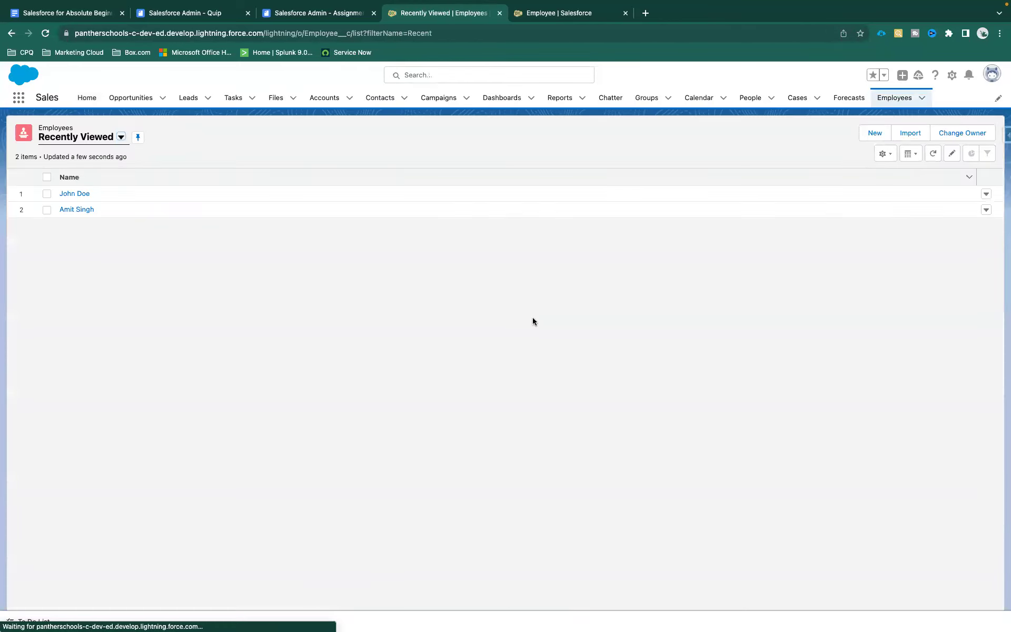
{"action": "left_click", "coordinate": [72, 193]}
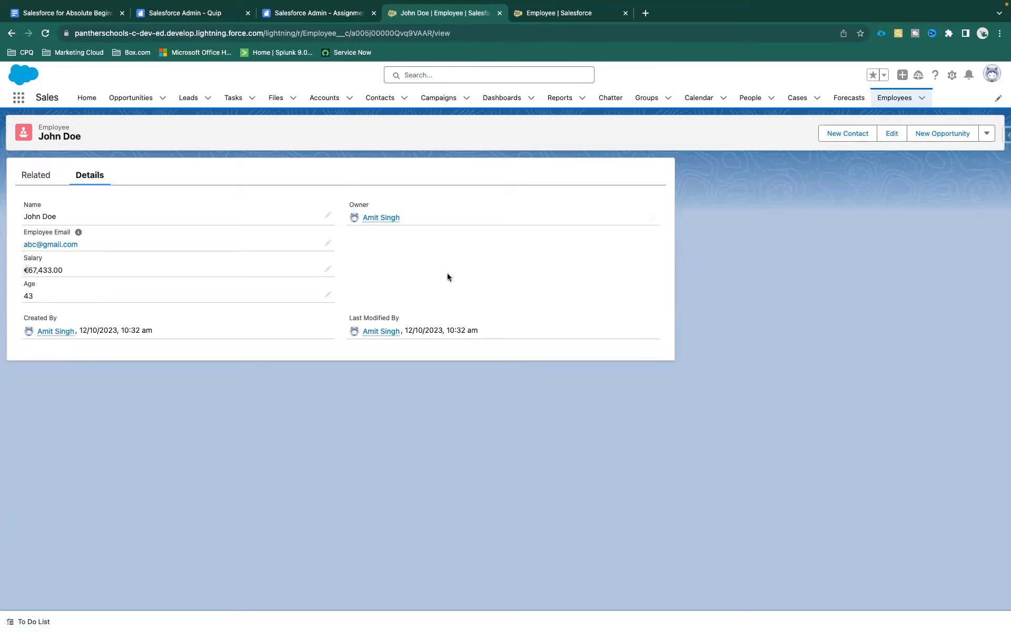
{"action": "right_click", "coordinate": [439, 258]}
{"action": "left_click", "coordinate": [457, 306]}
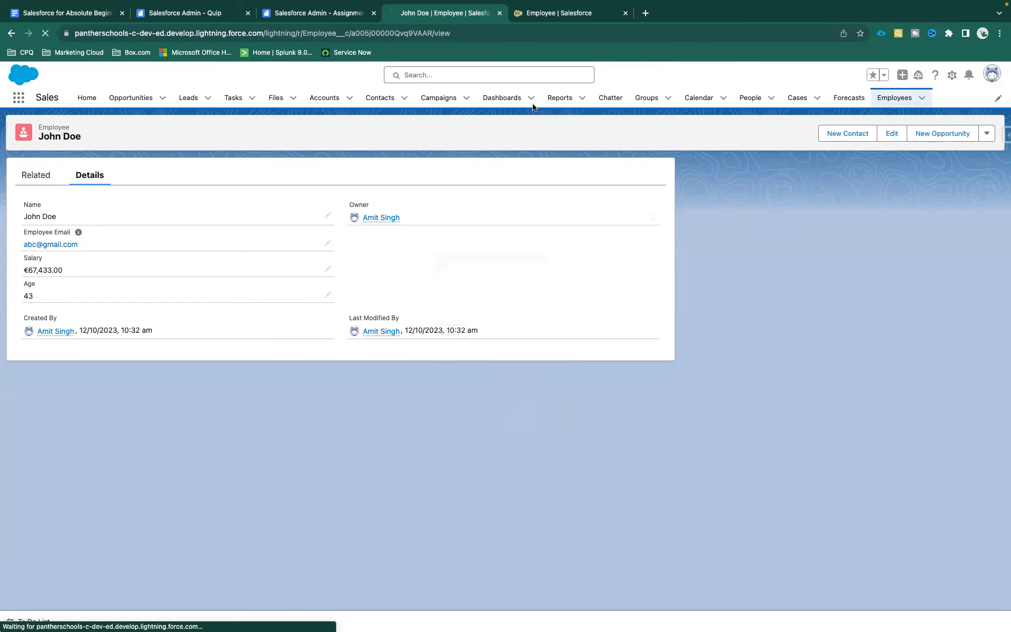
Start a new custom field of type Picklist on the Employee object
{"action": "left_click", "coordinate": [528, 21]}
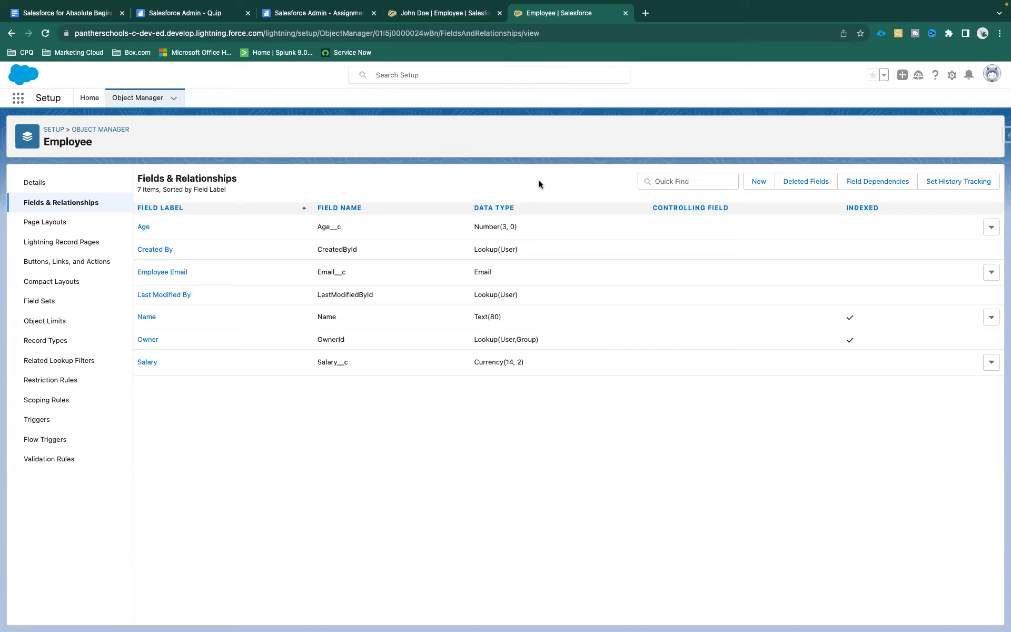
{"action": "left_click", "coordinate": [757, 183]}
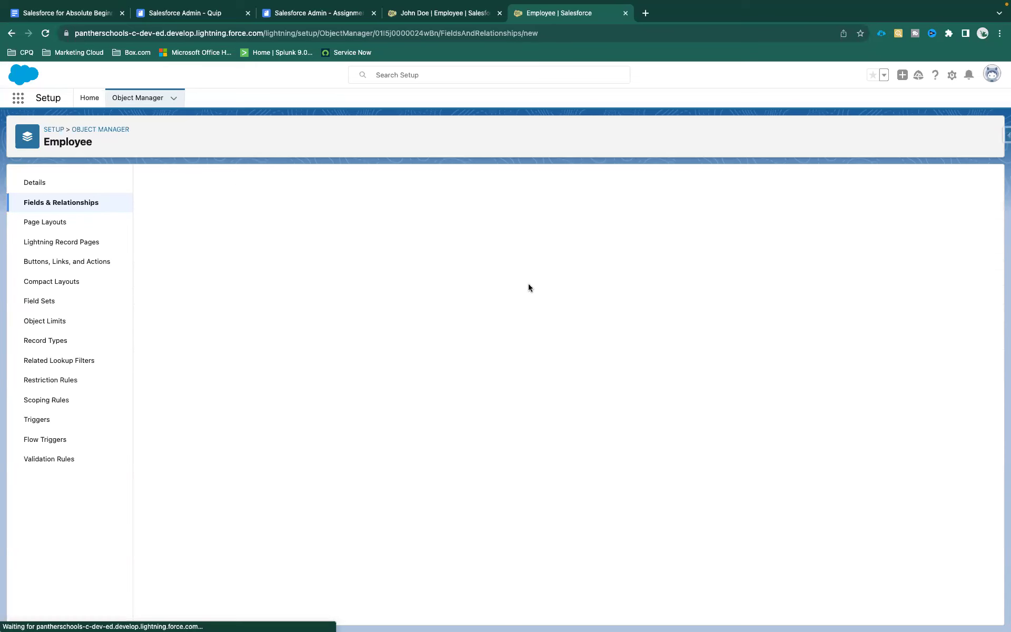
{"action": "scroll", "coordinate": [339, 406], "scroll_direction": "down", "scroll_amount": 5}
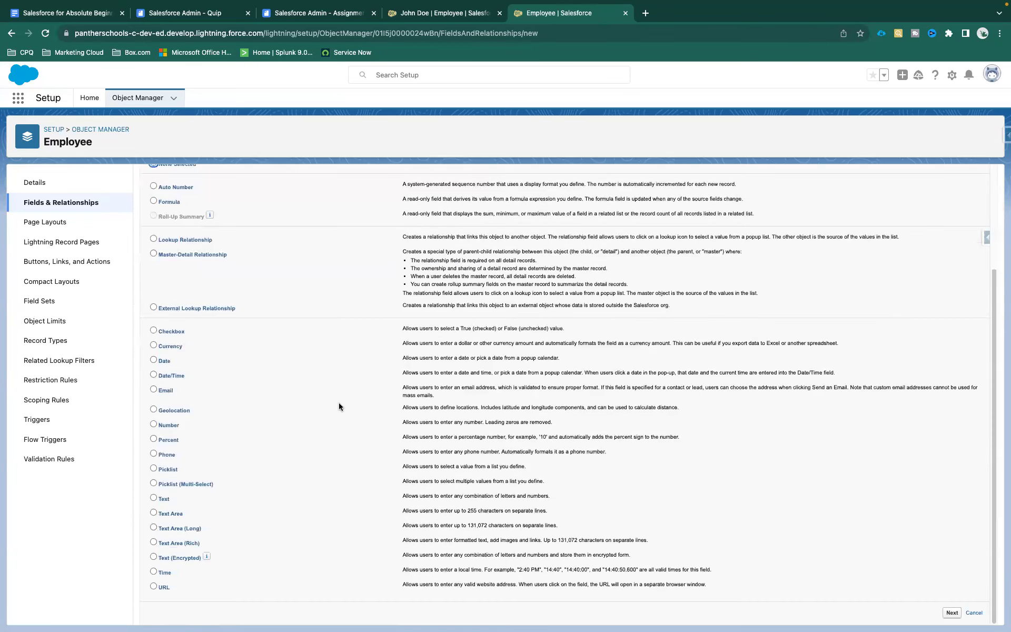
{"action": "left_click", "coordinate": [166, 471]}
Label the new picklist field Gender and let the field name fill in from the label
{"action": "left_click", "coordinate": [335, 254]}
{"action": "type", "text": "gender"}
{"action": "key", "text": "BackSpace"}
{"action": "key", "text": "BackSpace"}
{"action": "key", "text": "BackSpace"}
{"action": "key", "text": "BackSpace"}
{"action": "key", "text": "BackSpace"}
{"action": "key", "text": "BackSpace"}
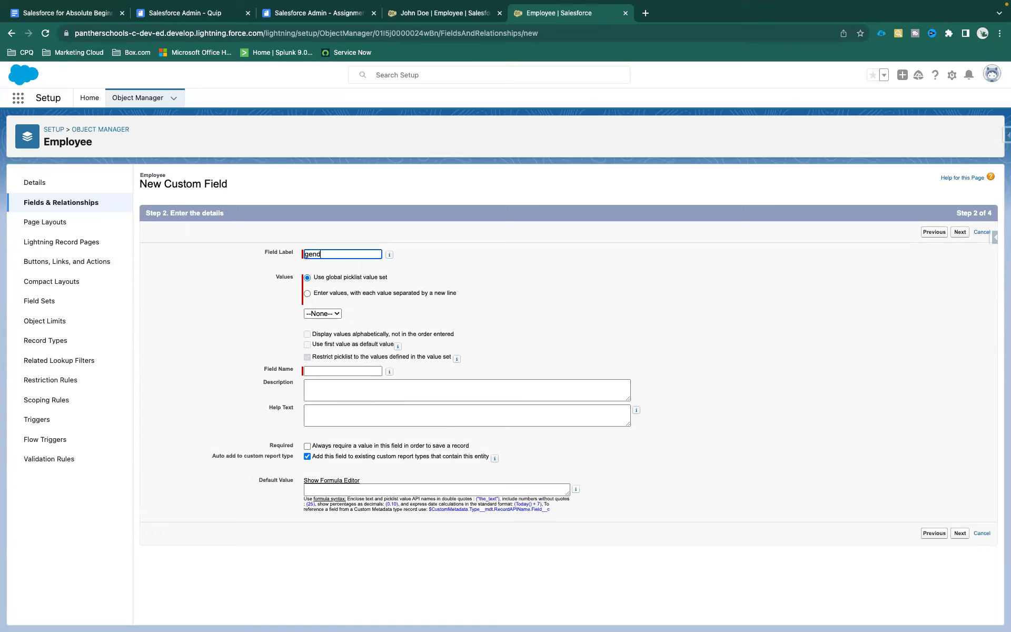
{"action": "type", "text": "Gender"}
{"action": "key", "text": "BackSpace"}
{"action": "key", "text": "BackSpace"}
{"action": "key", "text": "BackSpace"}
{"action": "key", "text": "BackSpace"}
{"action": "key", "text": "BackSpace"}
{"action": "key", "text": "BackSpace"}
{"action": "type", "text": "Gender"}
{"action": "left_click", "coordinate": [407, 209]}
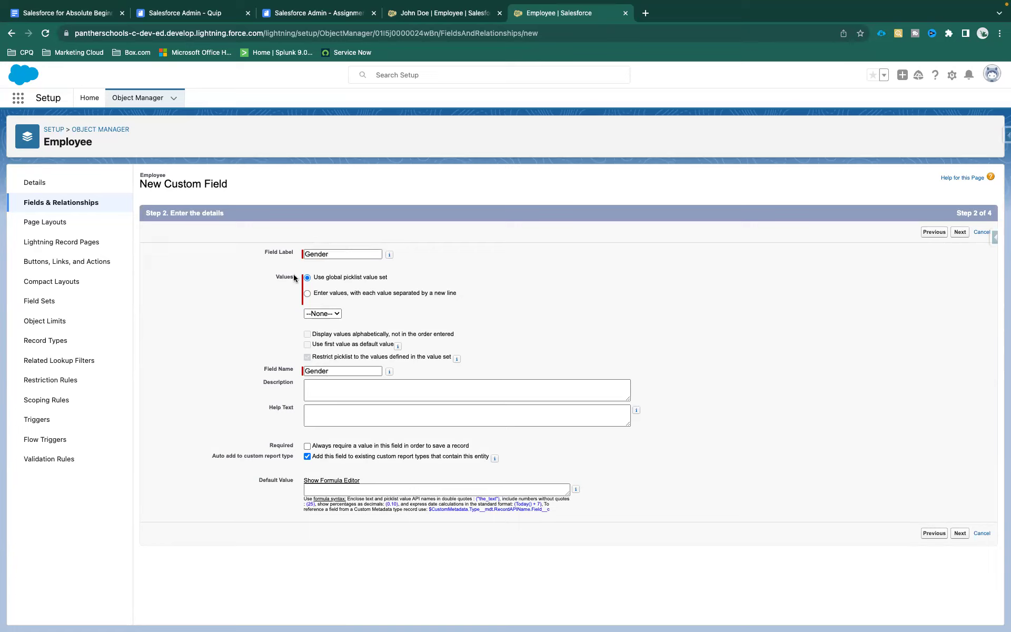
Review the picklist value source options and choose to enter values separated by new lines
{"action": "left_click_drag", "start_coordinate": [273, 275], "coordinate": [299, 276]}
{"action": "left_click_drag", "start_coordinate": [313, 278], "coordinate": [392, 280]}
{"action": "left_click", "coordinate": [315, 295]}
{"action": "left_click_drag", "start_coordinate": [316, 295], "coordinate": [427, 297]}
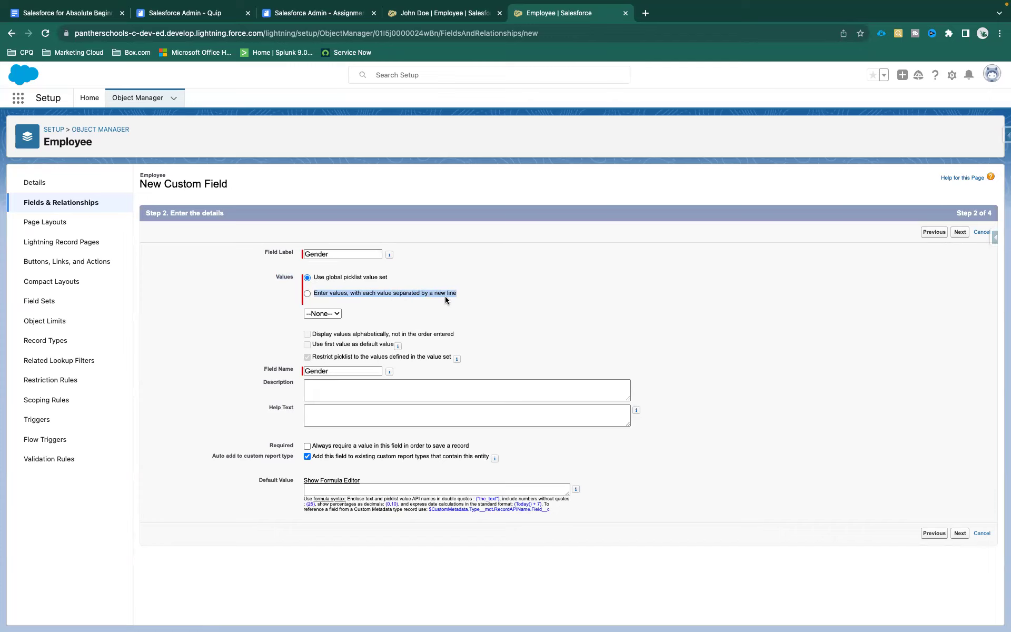
{"action": "left_click", "coordinate": [374, 294]}
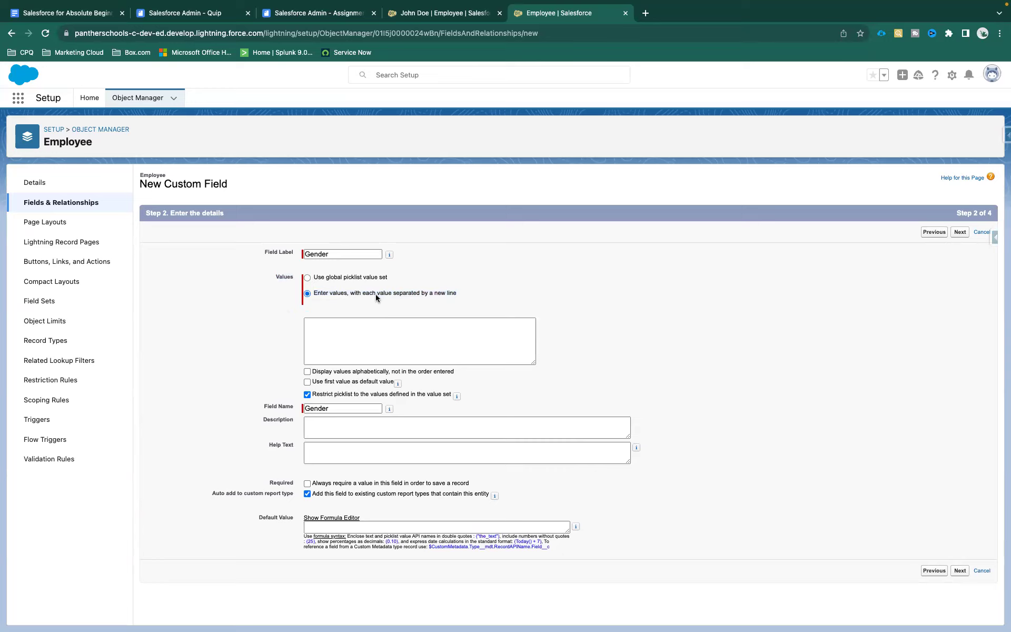
Enter the picklist values Male, Female, Transgender, Other and Preferred Not to Say on separate lines
{"action": "left_click", "coordinate": [324, 331]}
{"action": "type", "text": "Male "}
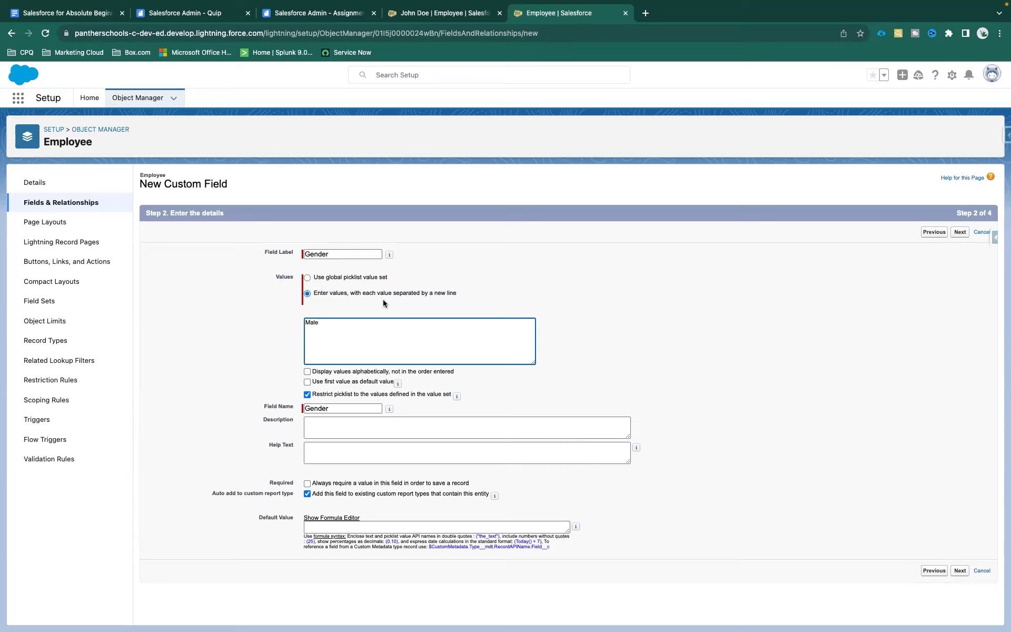
{"action": "type", "text": "Female"}
{"action": "key", "text": "Return"}
{"action": "type", "text": "Te"}
{"action": "type", "text": "ansgende"}
{"action": "type", "text": "Orhe"}
{"action": "type", "text": "Pre"}
{"action": "type", "text": "ferred No"}
{"action": "type", "text": "t to Say"}
{"action": "left_click", "coordinate": [263, 363]}
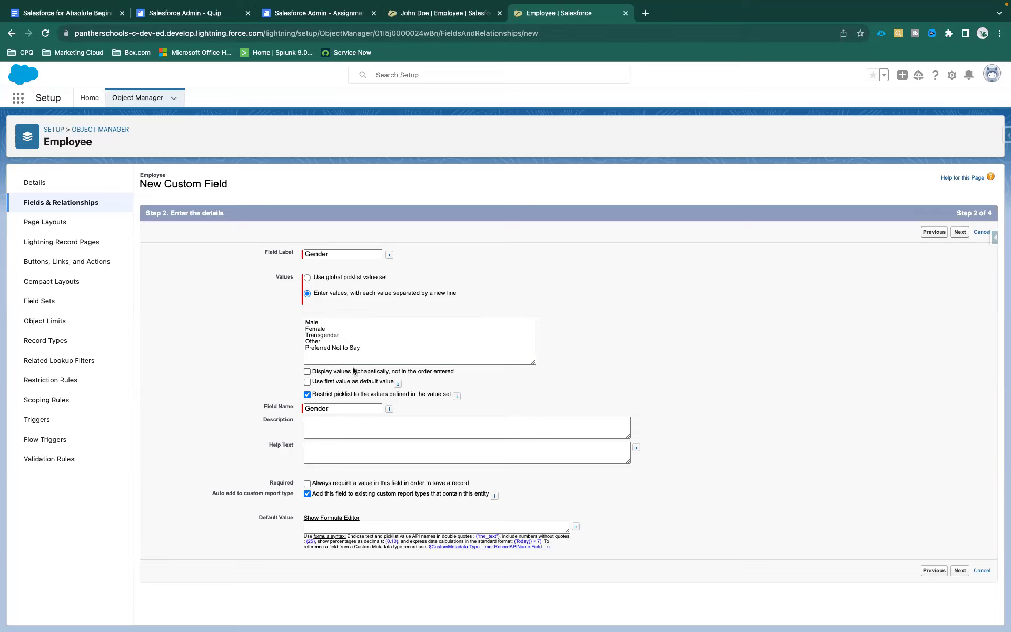
Try using the first value, Male, as the Gender default, and turn that option off again
{"action": "scroll", "coordinate": [353, 365], "scroll_direction": "up", "scroll_amount": 3}
{"action": "scroll", "coordinate": [353, 366], "scroll_direction": "up", "scroll_amount": 5}
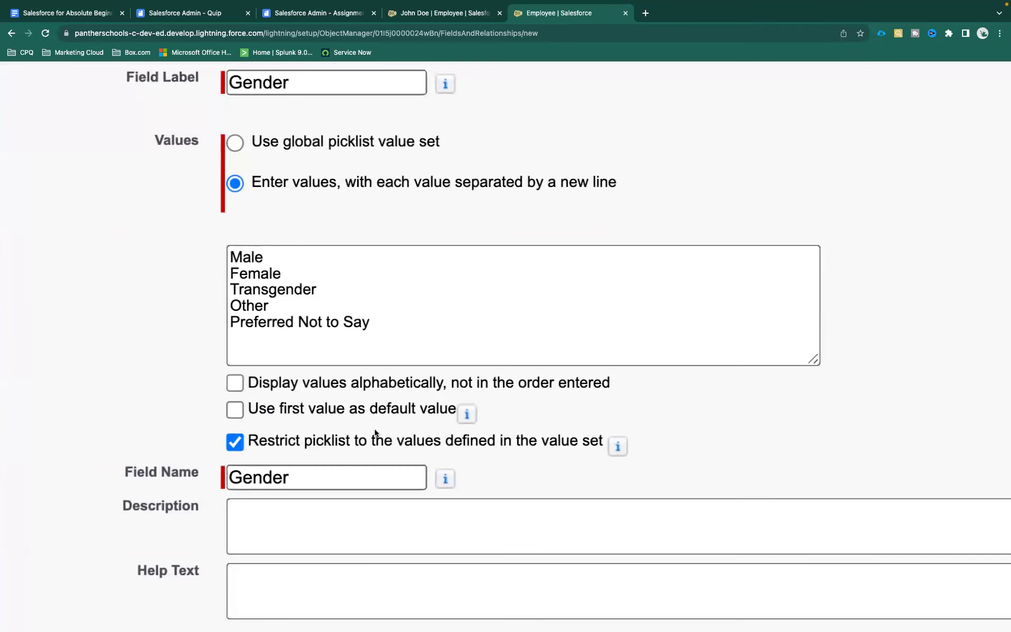
{"action": "scroll", "coordinate": [376, 432], "scroll_direction": "down", "scroll_amount": 3}
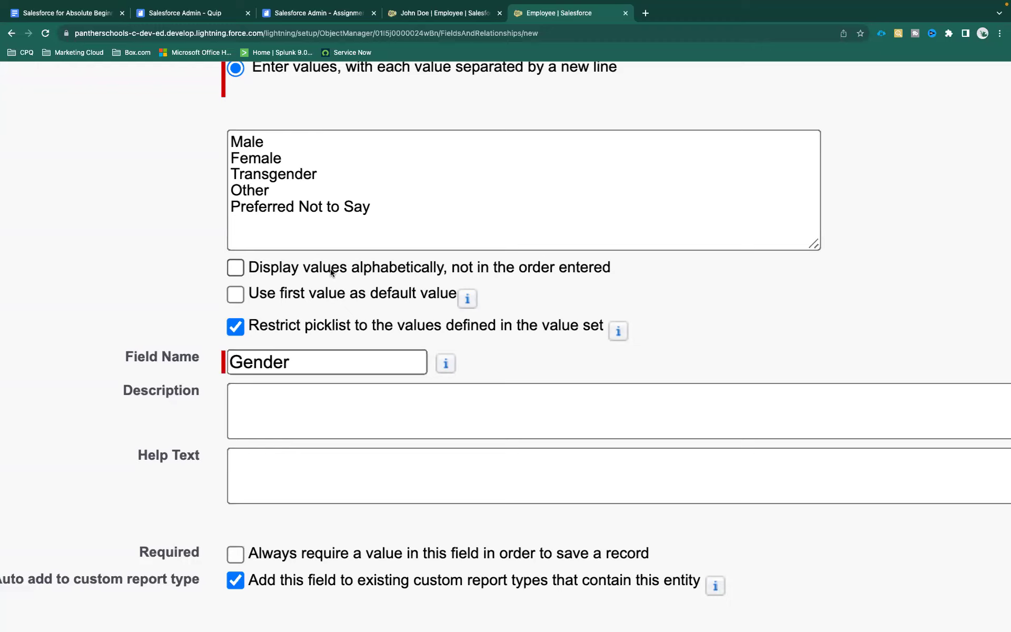
{"action": "left_click", "coordinate": [240, 296]}
{"action": "left_click_drag", "start_coordinate": [264, 141], "coordinate": [205, 139]}
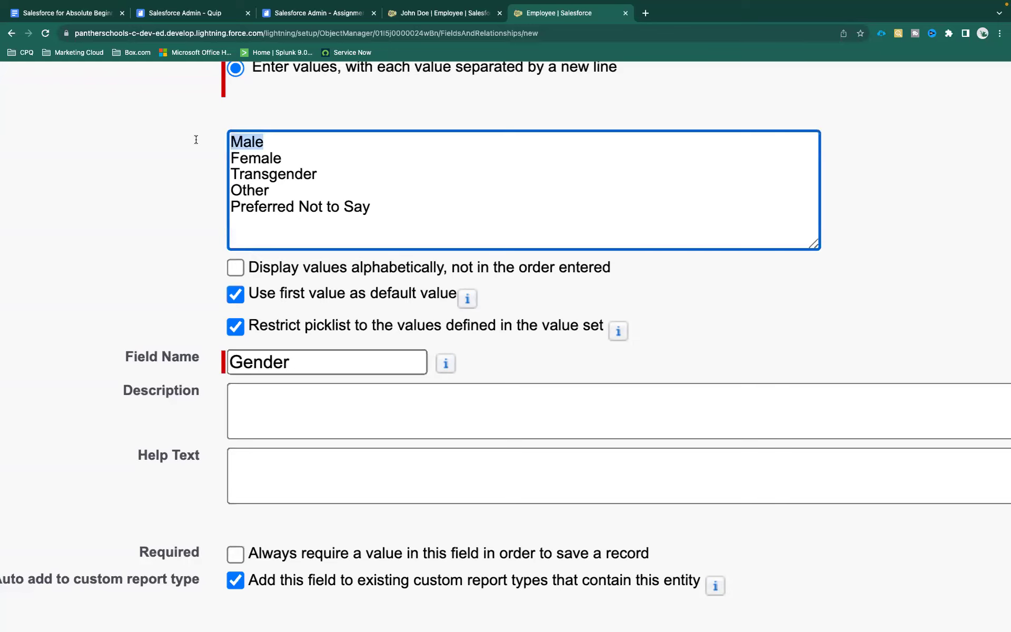
{"action": "left_click", "coordinate": [234, 294]}
{"action": "key", "text": "super+minus"}
{"action": "key", "text": "super+minus"}
{"action": "key", "text": "super+minus"}
{"action": "key", "text": "super+minus"}
{"action": "key", "text": "super+minus"}
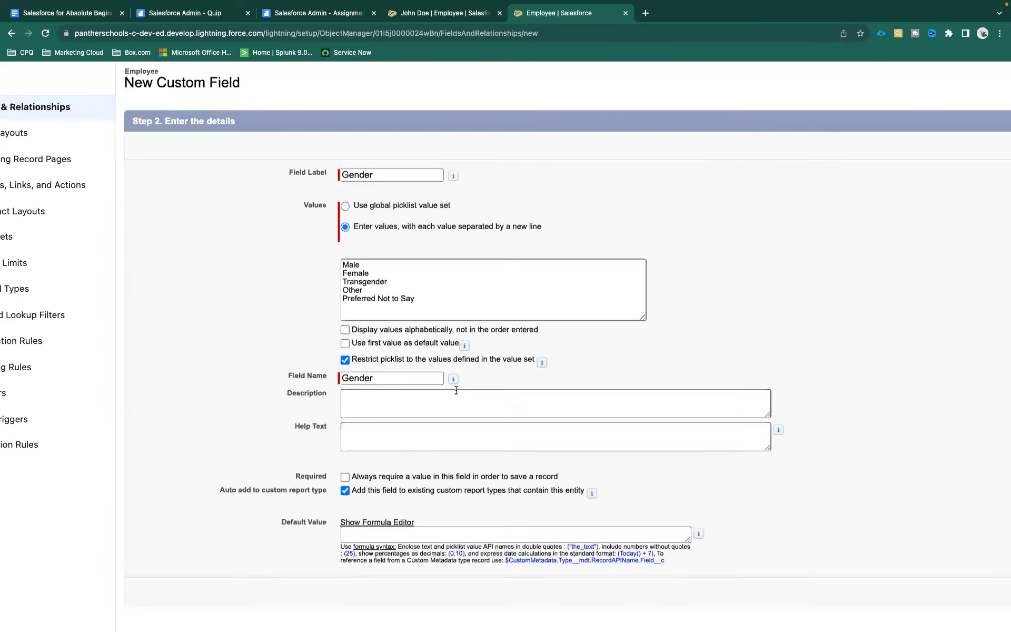
{"action": "key", "text": "super+minus"}
{"action": "key", "text": "super+minus"}
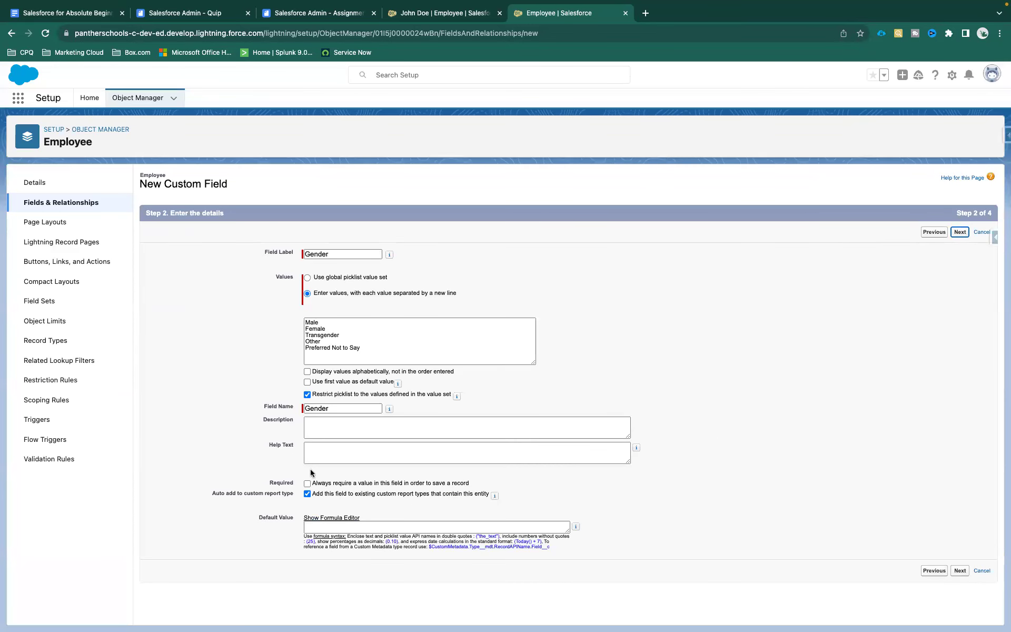
Make the Gender field visible to all profiles and save it with the Employee Layout included
{"action": "key", "text": "Return"}
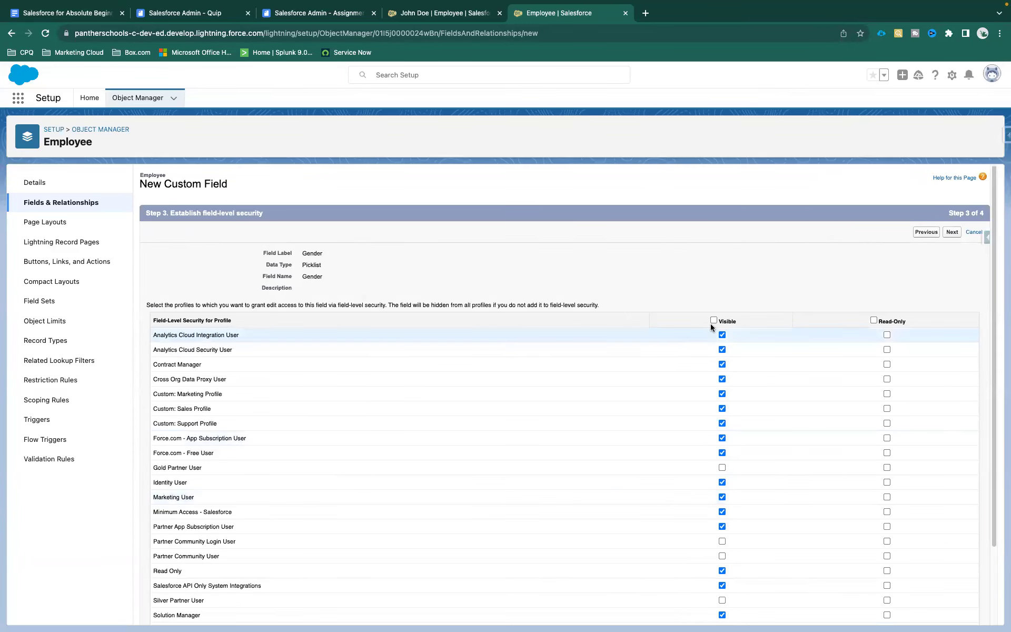
{"action": "left_click", "coordinate": [713, 320]}
{"action": "left_click", "coordinate": [952, 232]}
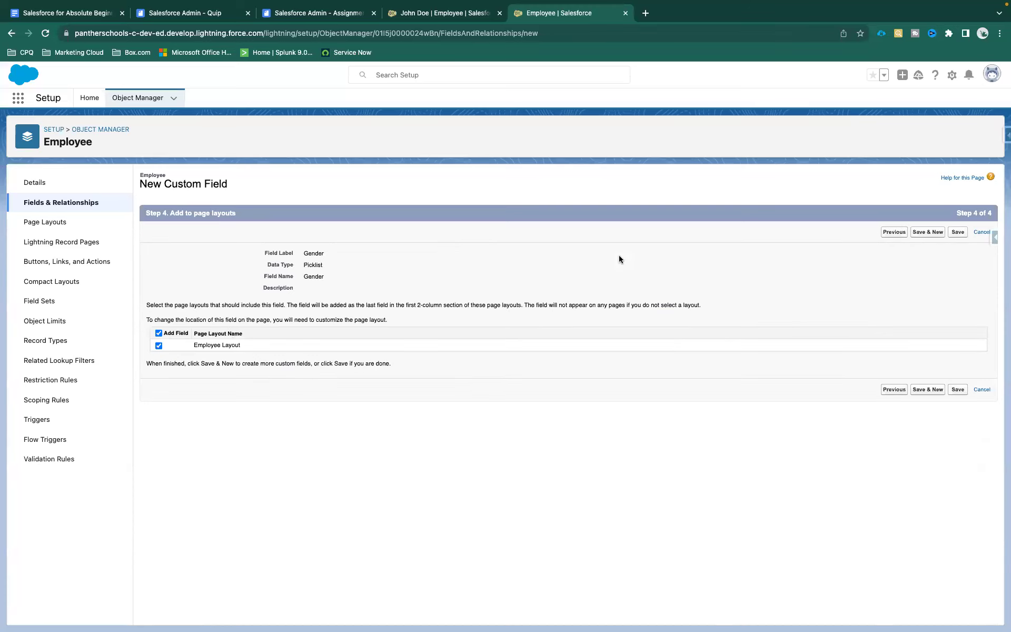
{"action": "left_click", "coordinate": [957, 232]}
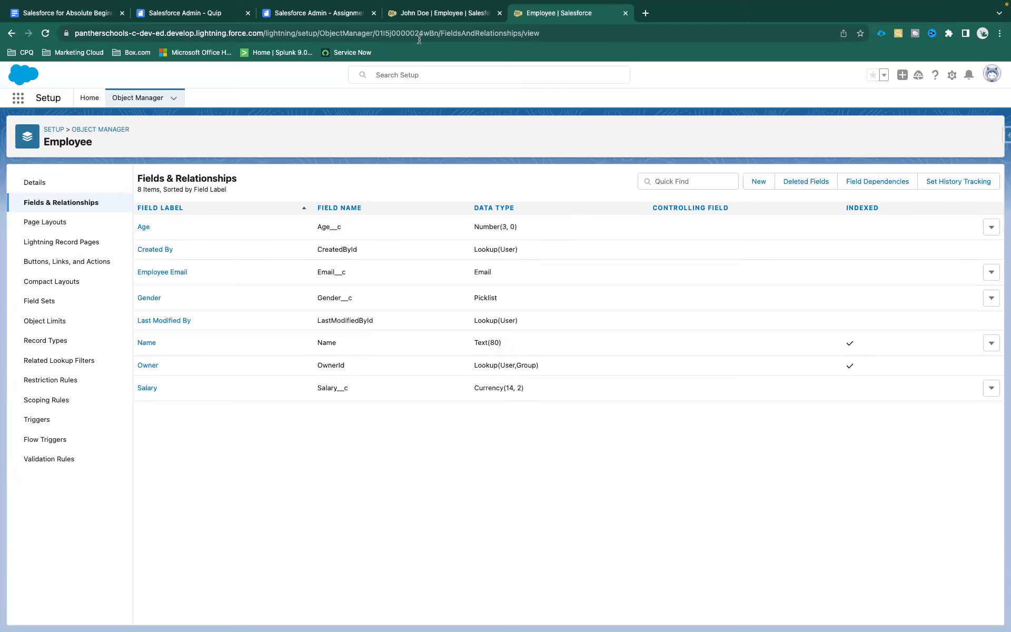
Return to the open employee record and reload it several times to check for the Gender field
{"action": "left_click", "coordinate": [399, 20]}
{"action": "right_click", "coordinate": [336, 136]}
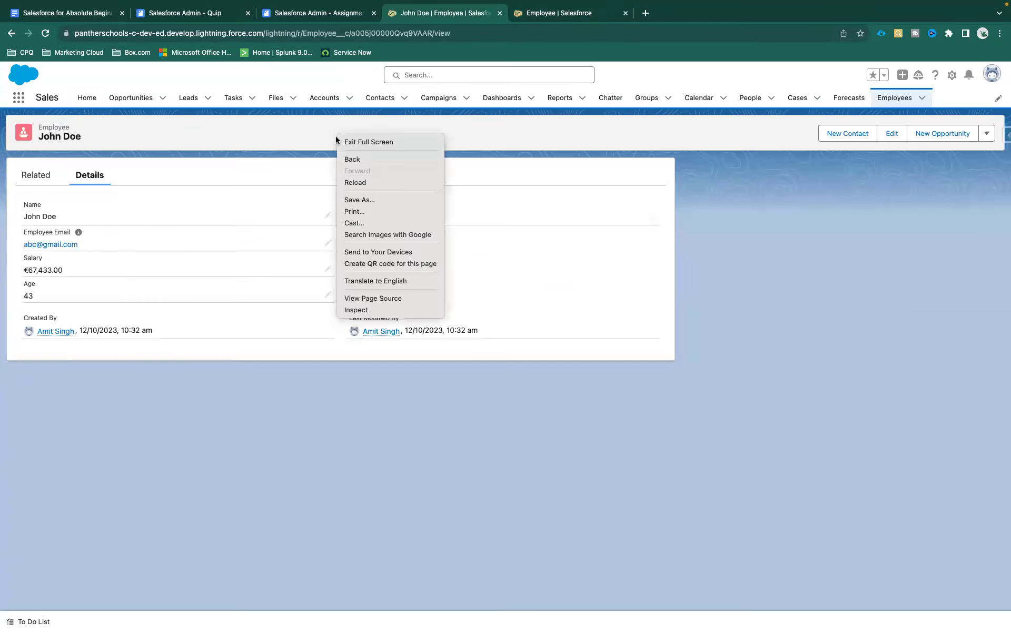
{"action": "left_click", "coordinate": [355, 186]}
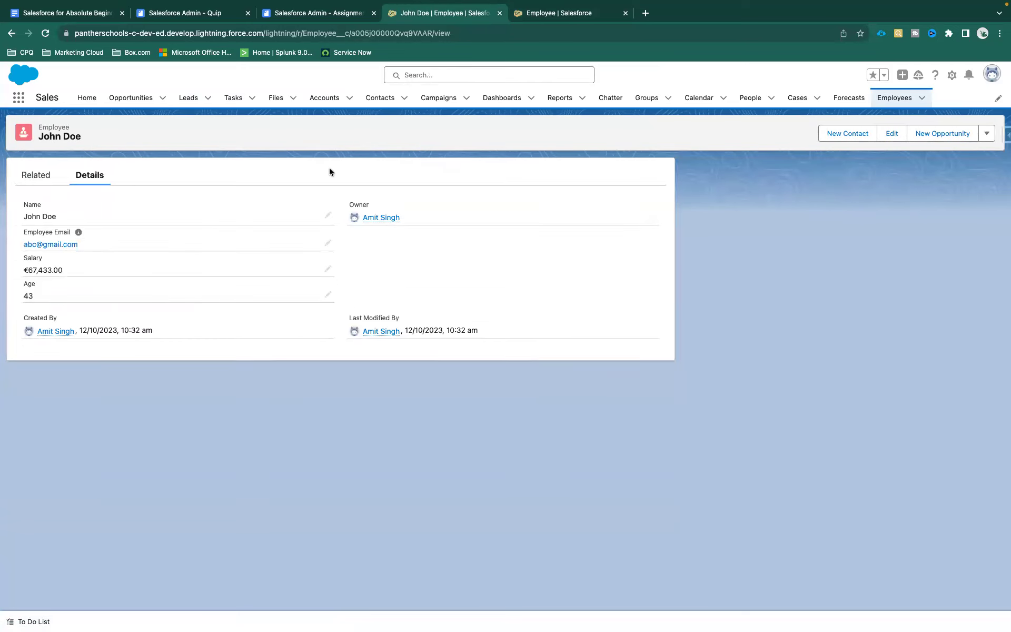
{"action": "right_click", "coordinate": [304, 146]}
{"action": "left_click", "coordinate": [336, 187]}
{"action": "right_click", "coordinate": [353, 136]}
{"action": "left_click", "coordinate": [393, 181]}
Open Setup in its own tab from the Employee object page and find the Session Settings page
{"action": "left_click", "coordinate": [601, 16]}
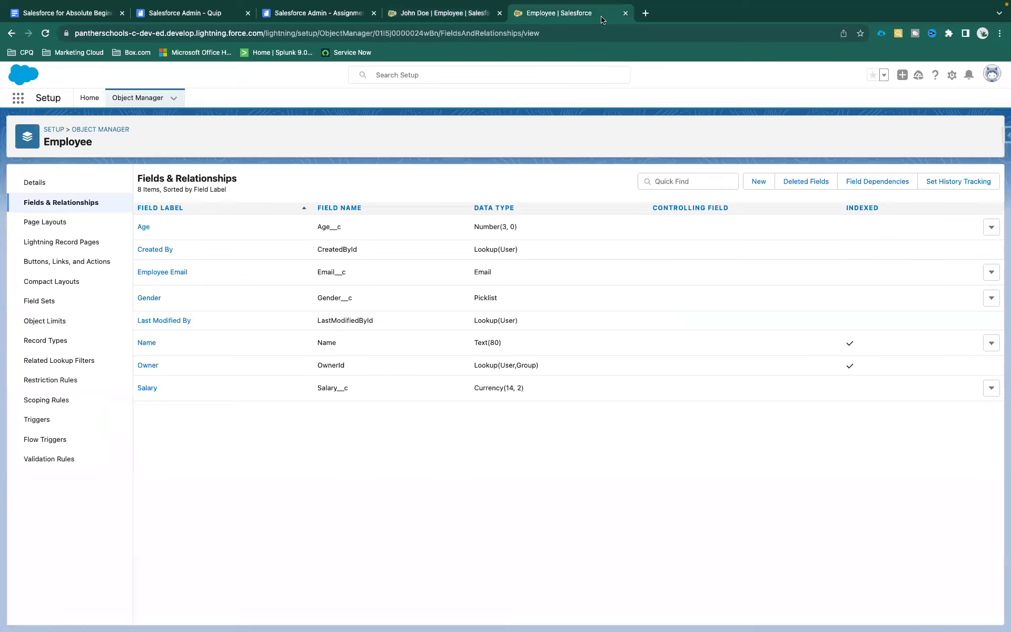
{"action": "left_click", "coordinate": [952, 75]}
{"action": "left_click", "coordinate": [887, 103]}
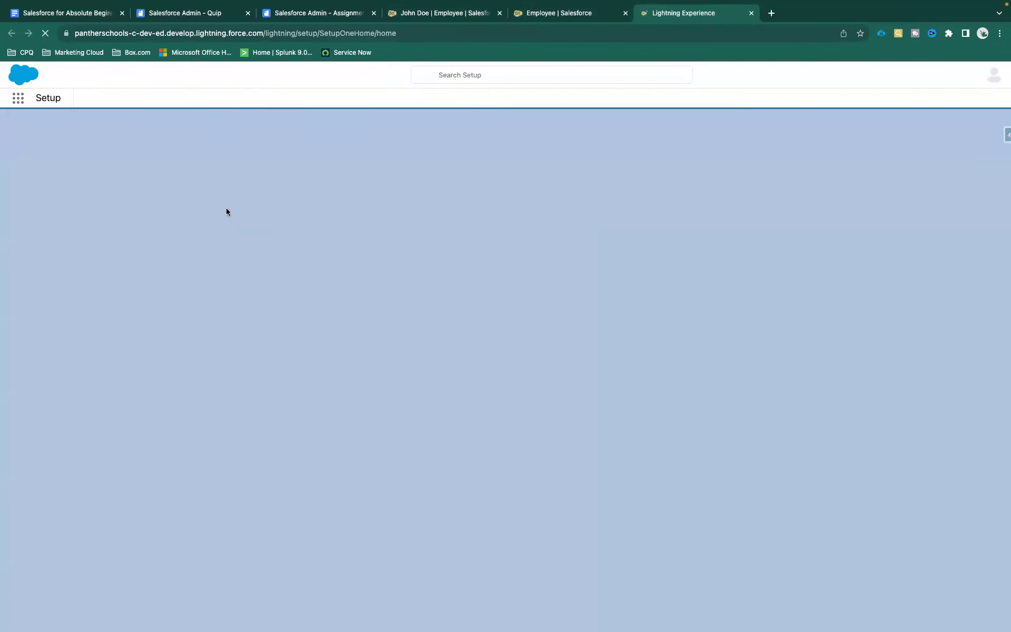
{"action": "left_click", "coordinate": [63, 130]}
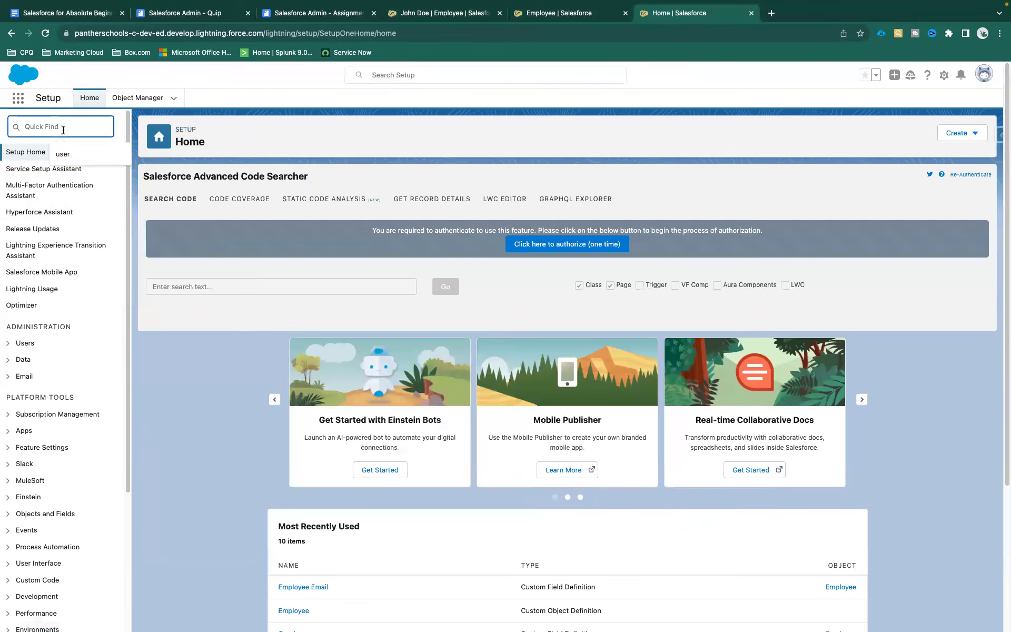
{"action": "type", "text": "session"}
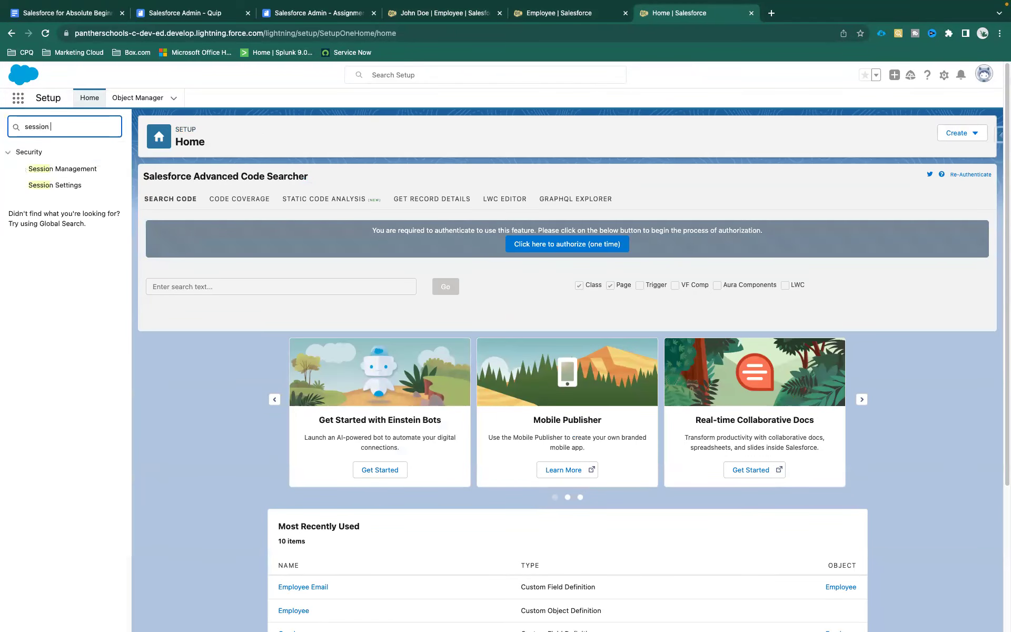
{"action": "type", "text": " se"}
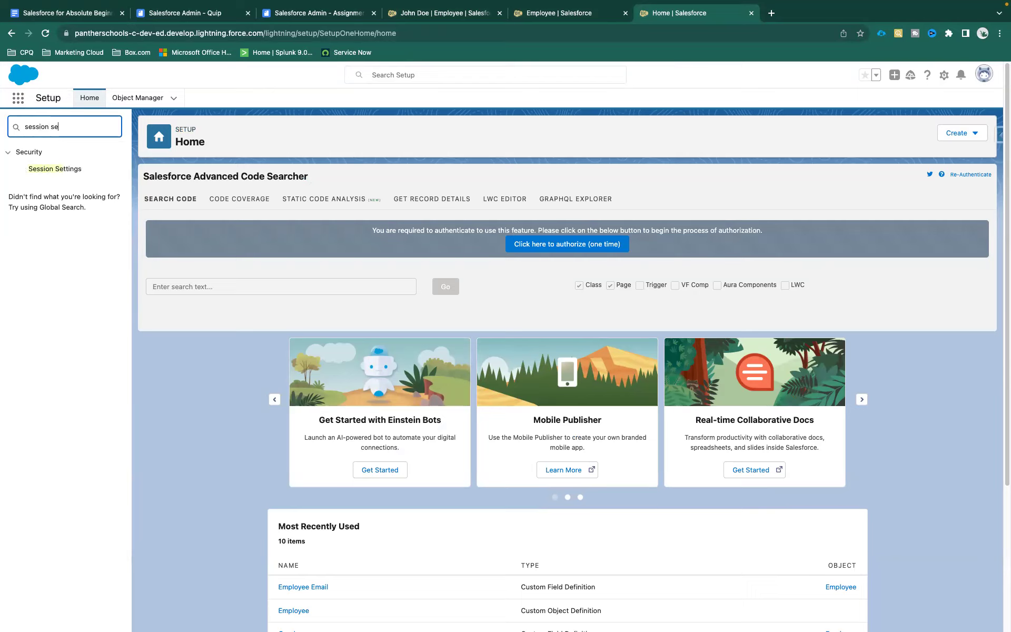
{"action": "left_click", "coordinate": [69, 169]}
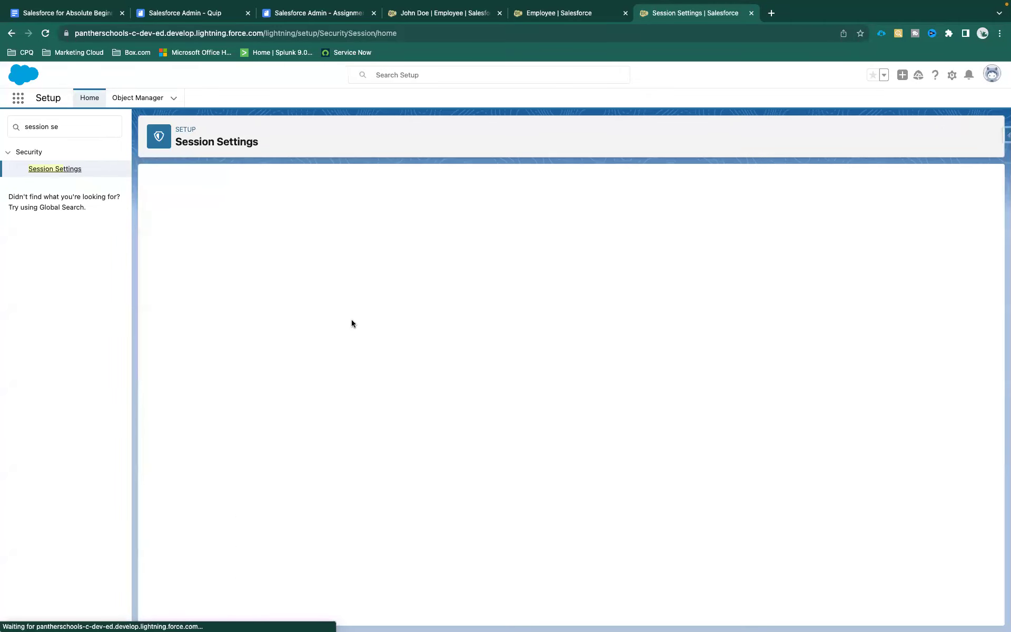
Review the Caching options in Session Settings, especially secure and persistent browser caching
{"action": "scroll", "coordinate": [283, 301], "scroll_direction": "up", "scroll_amount": 10}
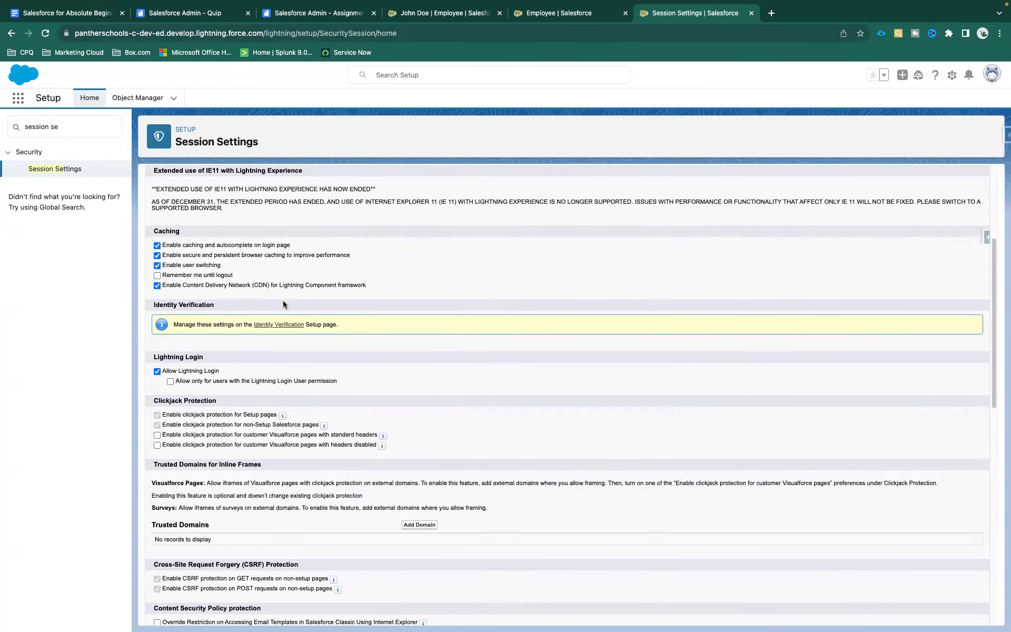
{"action": "scroll", "coordinate": [281, 294], "scroll_direction": "down", "scroll_amount": 3}
{"action": "scroll", "coordinate": [282, 288], "scroll_direction": "up", "scroll_amount": 7}
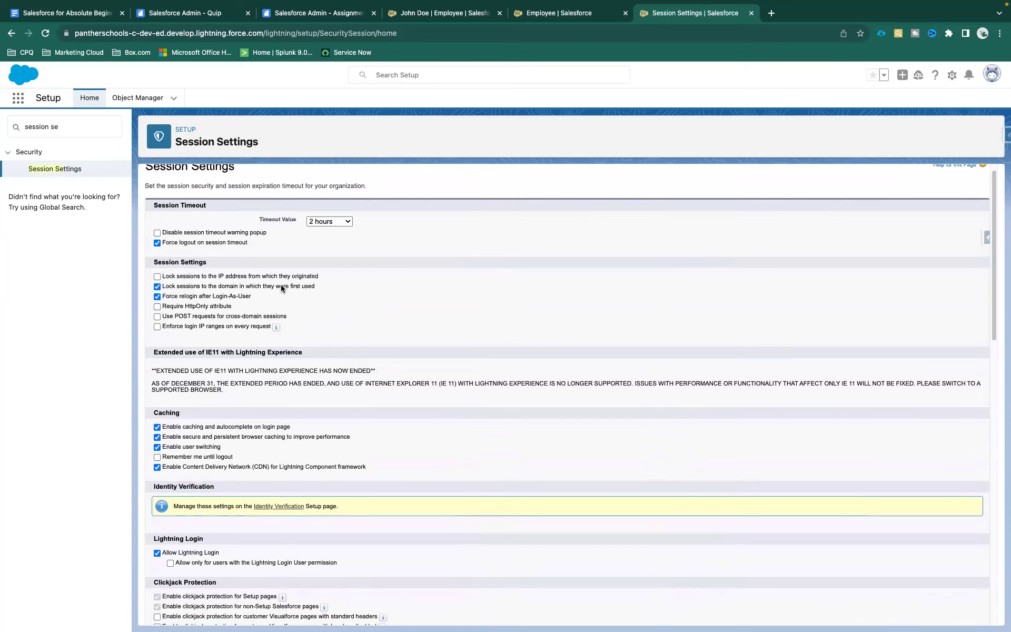
{"action": "scroll", "coordinate": [282, 289], "scroll_direction": "down", "scroll_amount": 2}
{"action": "double_click", "coordinate": [175, 346]}
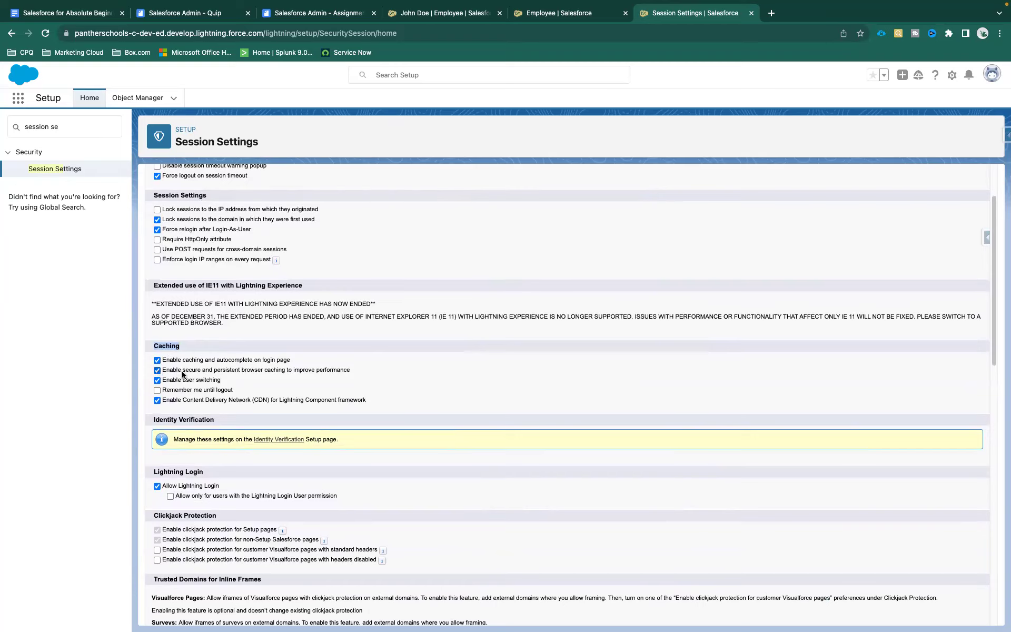
{"action": "left_click", "coordinate": [230, 374]}
{"action": "scroll", "coordinate": [346, 379], "scroll_direction": "up", "scroll_amount": 3}
{"action": "scroll", "coordinate": [346, 383], "scroll_direction": "down", "scroll_amount": 15}
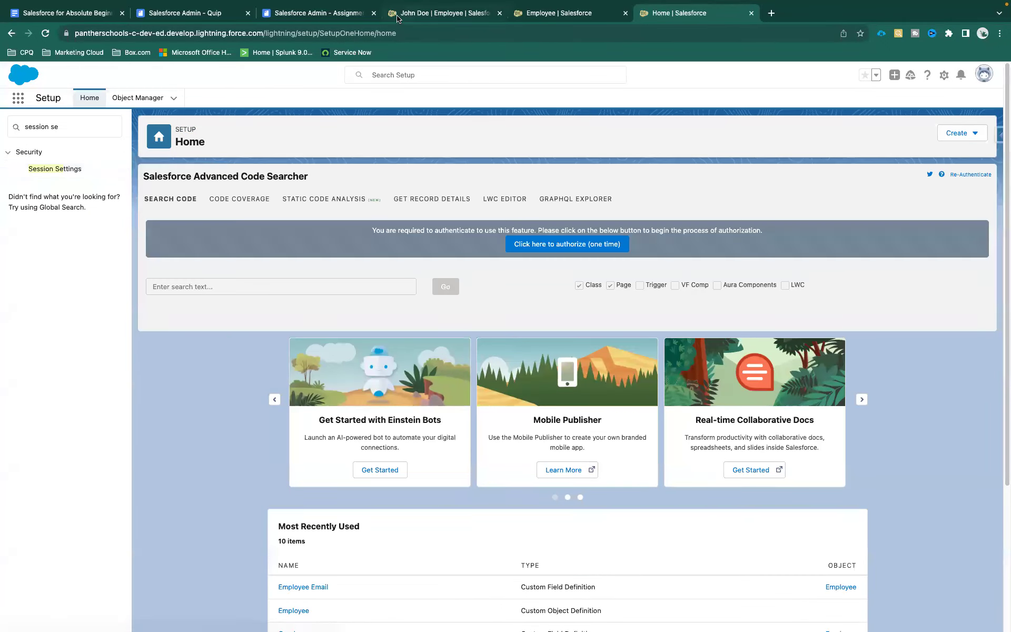
Return to the open employee record and reload it to check whether the Gender field is displayed
{"action": "left_click", "coordinate": [410, 15]}
{"action": "right_click", "coordinate": [399, 162]}
{"action": "left_click", "coordinate": [419, 210]}
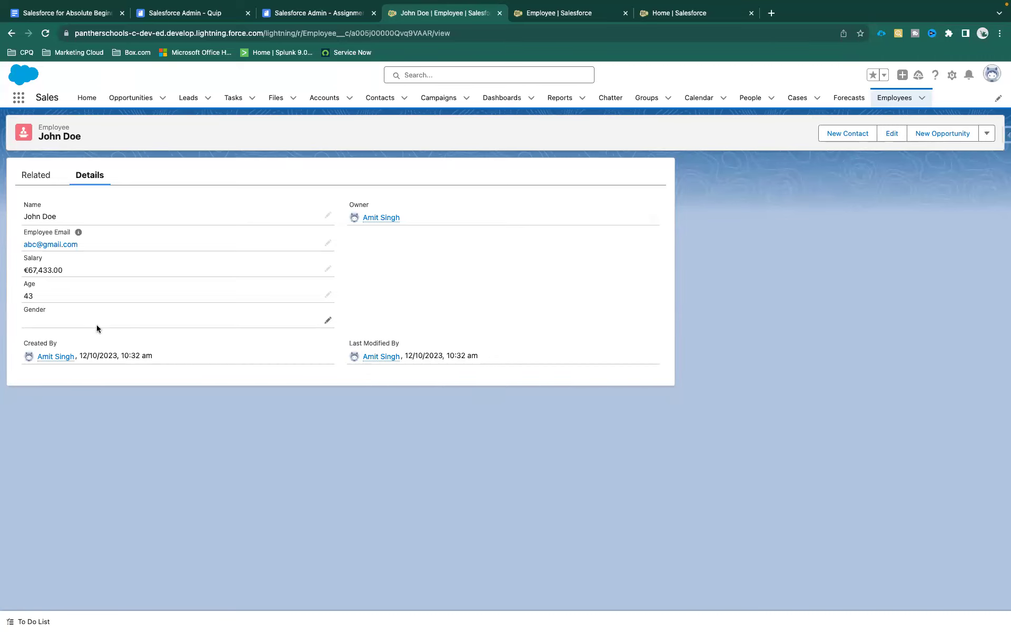
Try selecting Female in the record's Gender picklist and discard the edit
{"action": "left_click", "coordinate": [328, 320]}
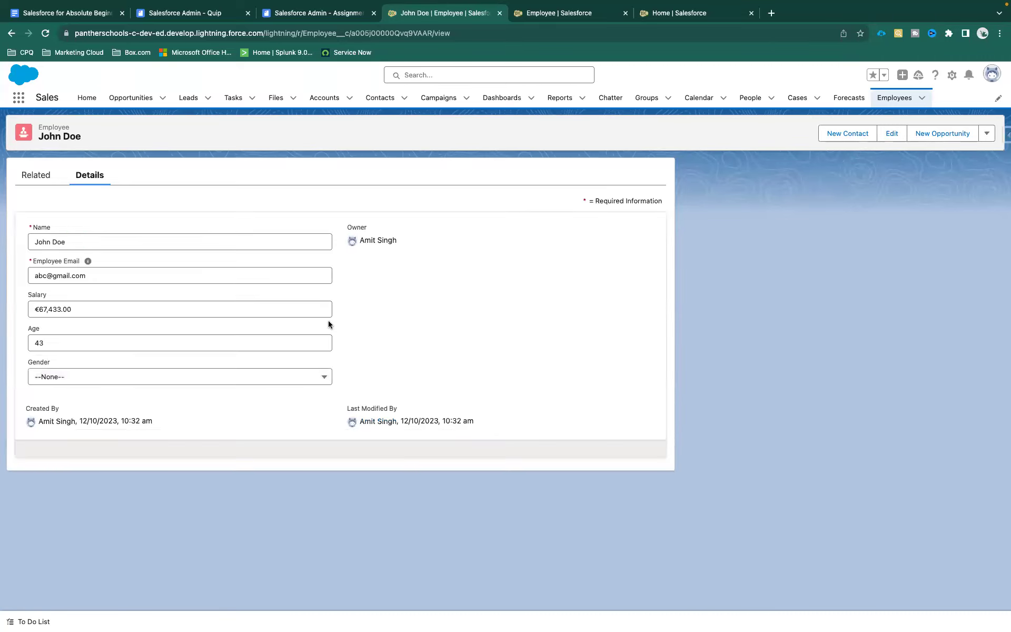
{"action": "left_click", "coordinate": [178, 377]}
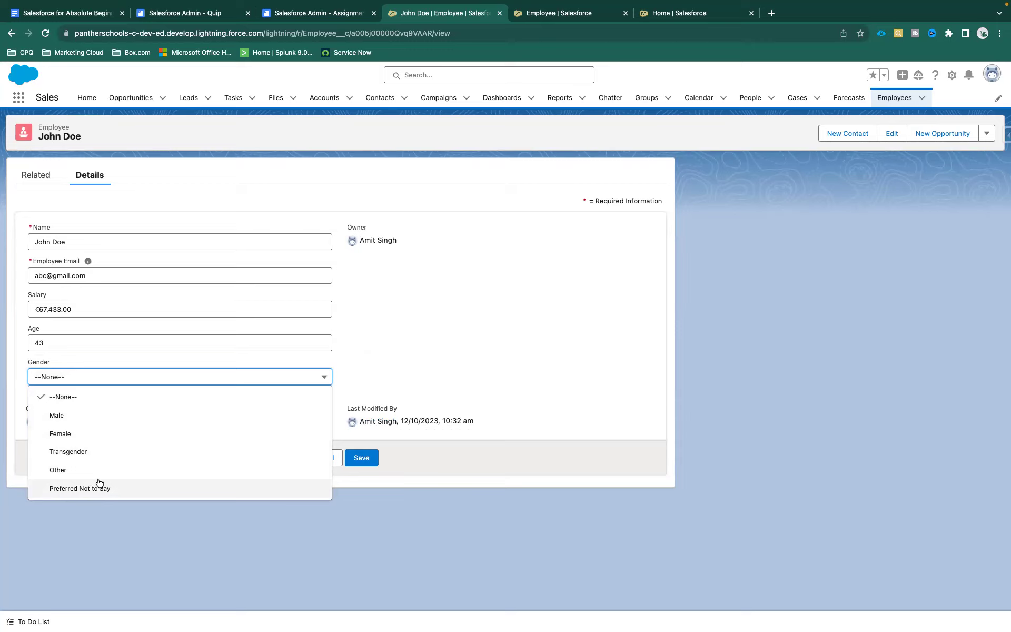
{"action": "left_click", "coordinate": [139, 434]}
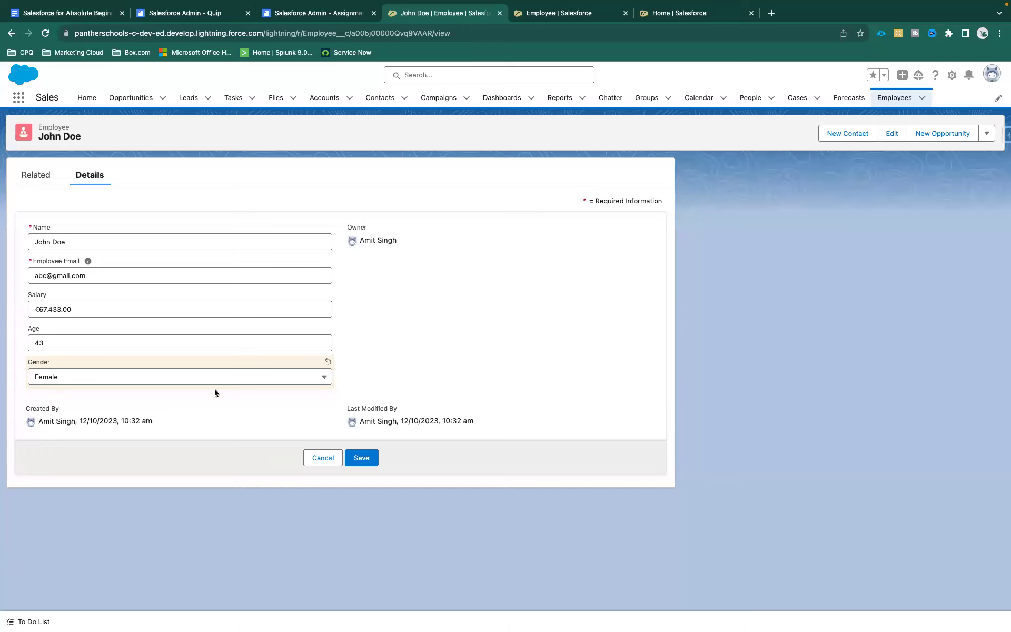
{"action": "left_click", "coordinate": [320, 457]}
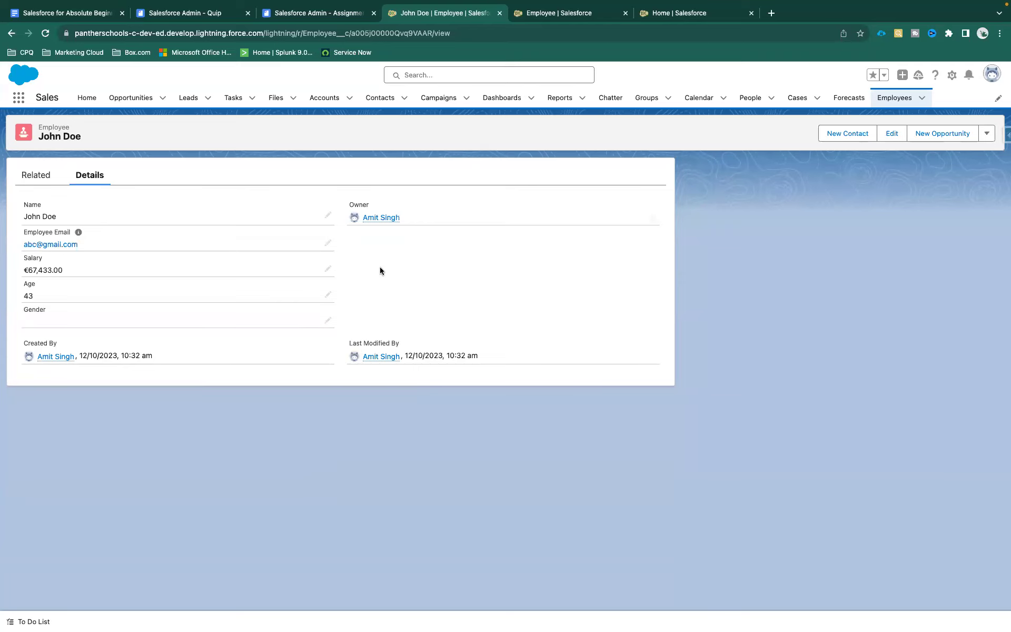
Set the employee record's Gender to Male and save the record
{"action": "left_click", "coordinate": [328, 322]}
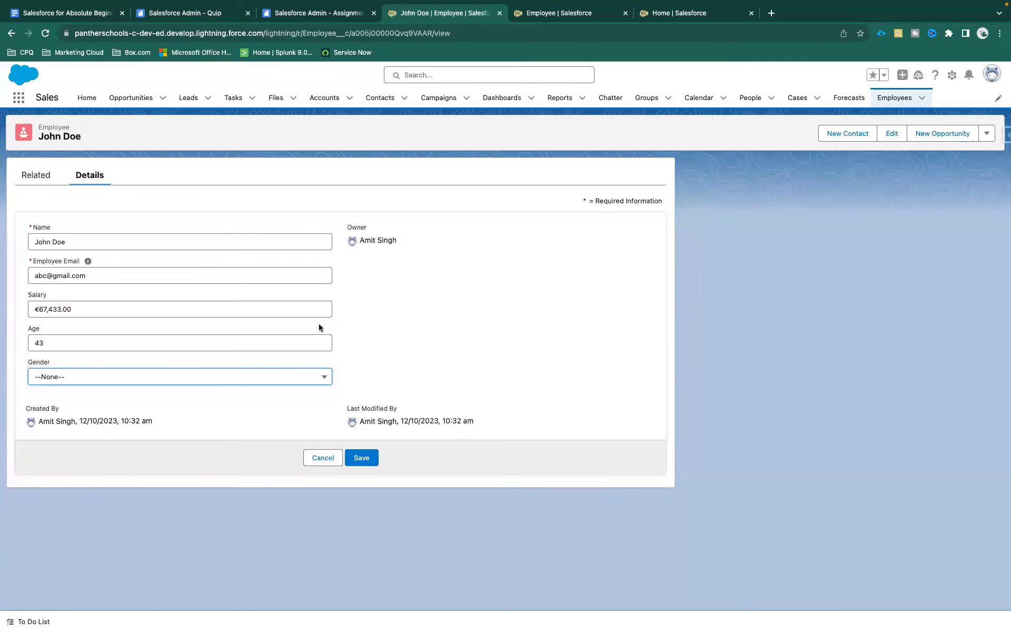
{"action": "left_click", "coordinate": [119, 379]}
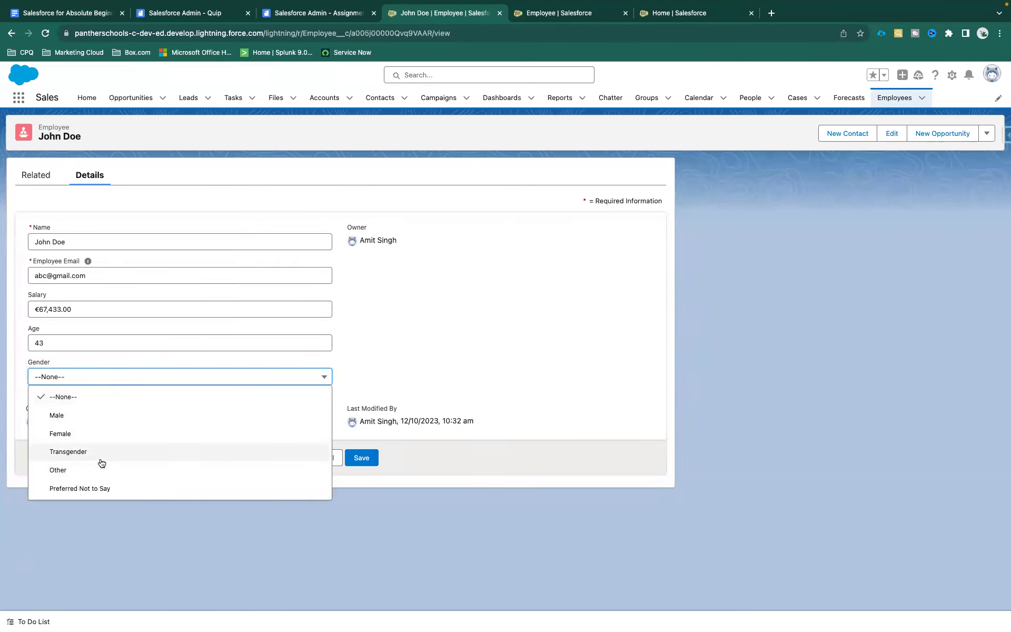
{"action": "left_click", "coordinate": [78, 415]}
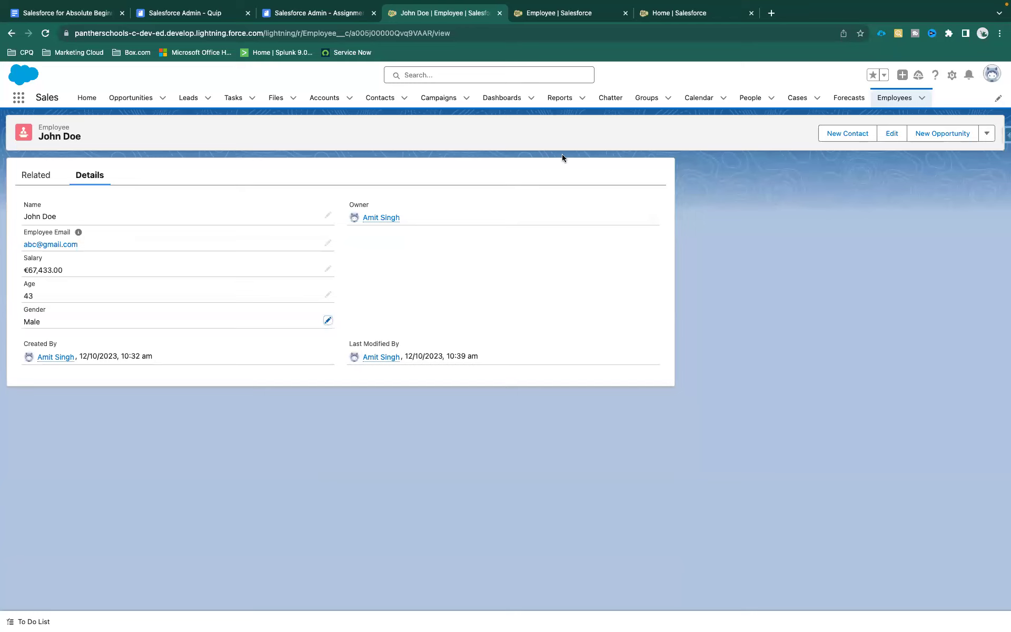
Start a new custom field on the Employee object and choose Date as its data type
{"action": "left_click", "coordinate": [569, 14]}
{"action": "left_click", "coordinate": [758, 182]}
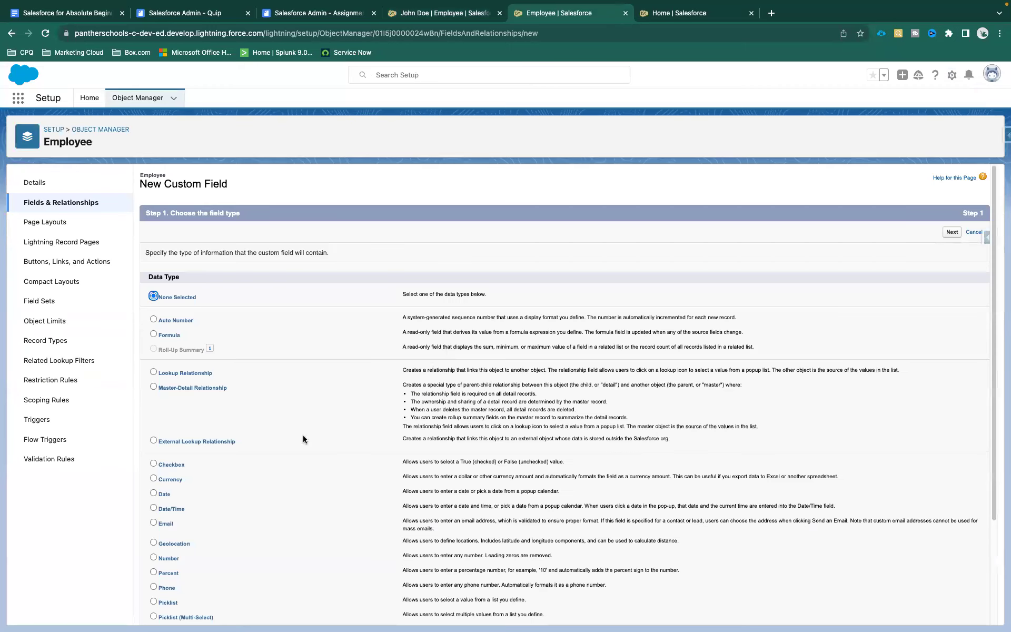
{"action": "scroll", "coordinate": [302, 436], "scroll_direction": "down", "scroll_amount": 3}
{"action": "left_click", "coordinate": [163, 382]}
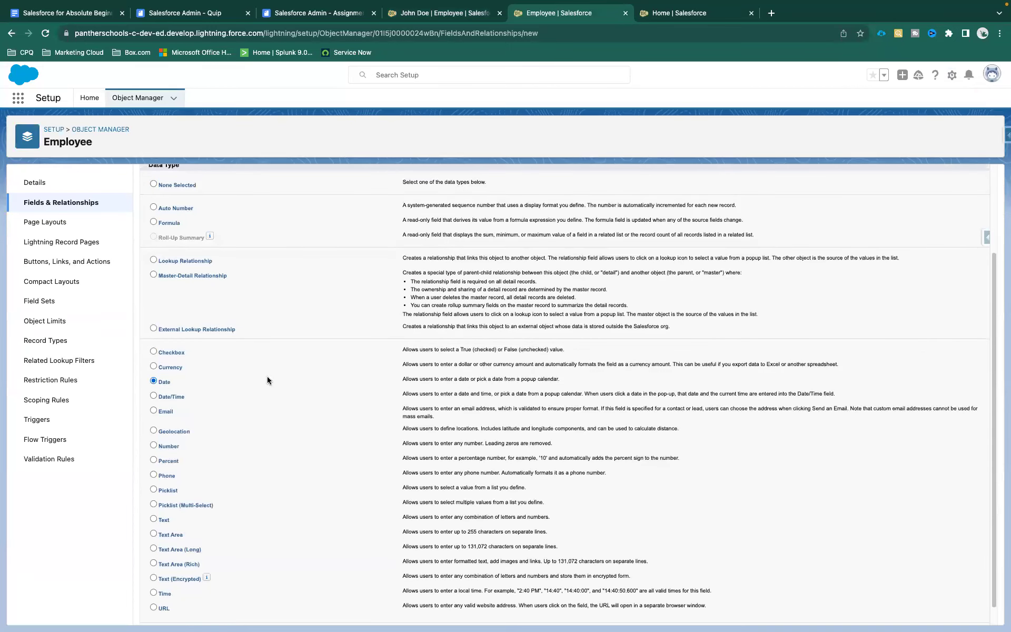
{"action": "scroll", "coordinate": [337, 376], "scroll_direction": "up", "scroll_amount": 3}
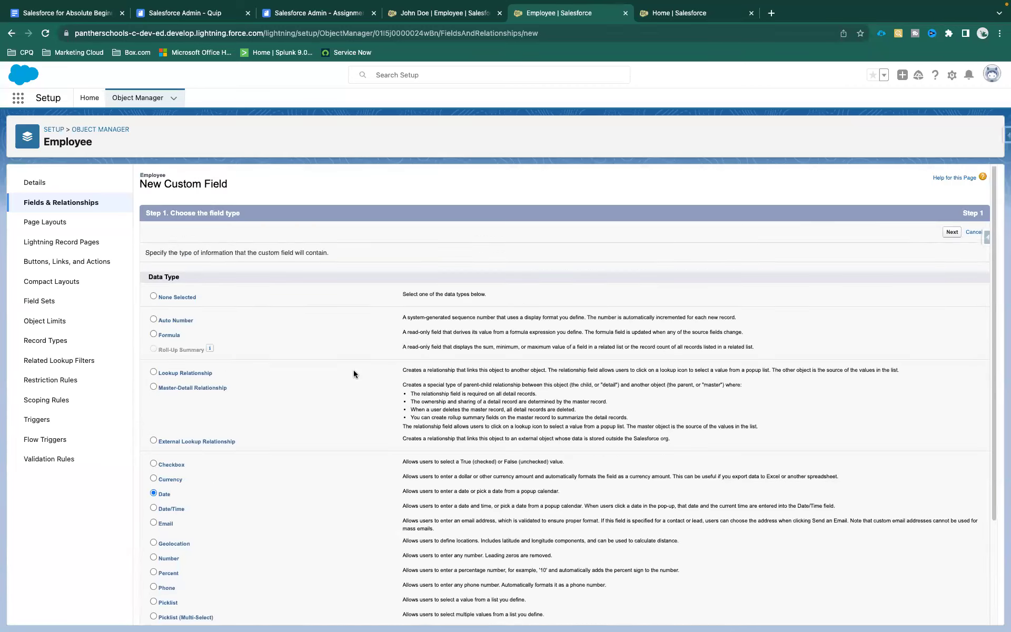
{"action": "left_click", "coordinate": [946, 232]}
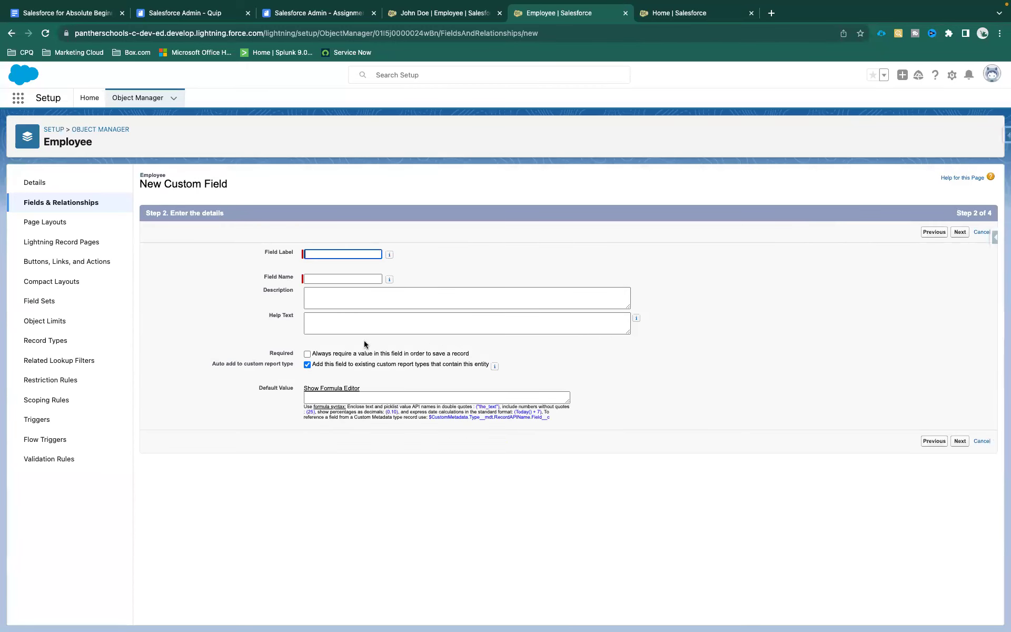
Enter Hire Date as the field label and let the field name fill in as Hire_Date
{"action": "left_click", "coordinate": [323, 256]}
{"action": "type", "text": "E"}
{"action": "key", "text": "BackSpace"}
{"action": "type", "text": "H"}
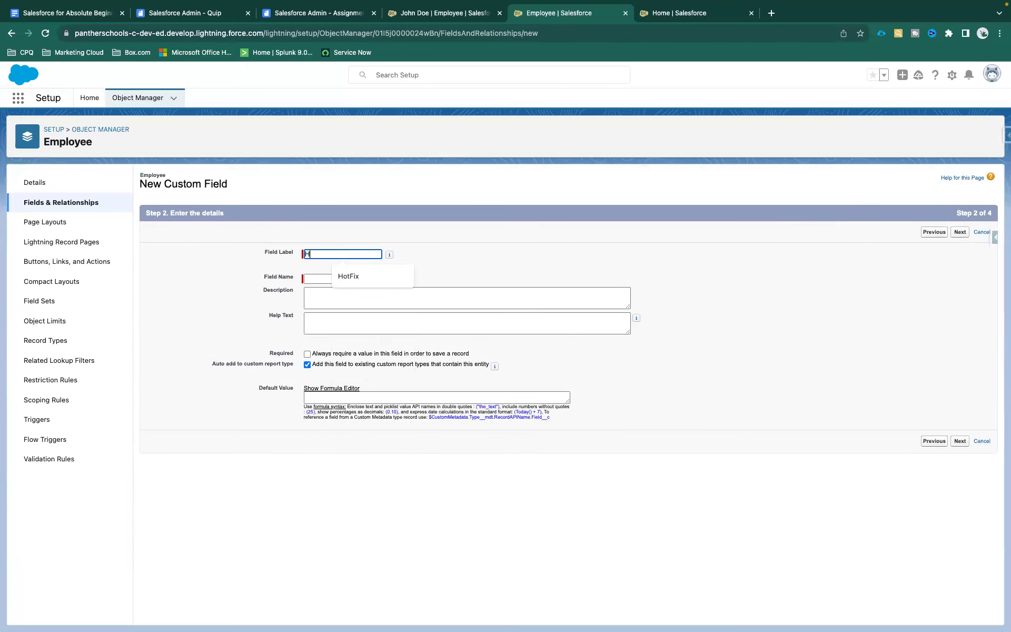
{"action": "type", "text": "ire Date"}
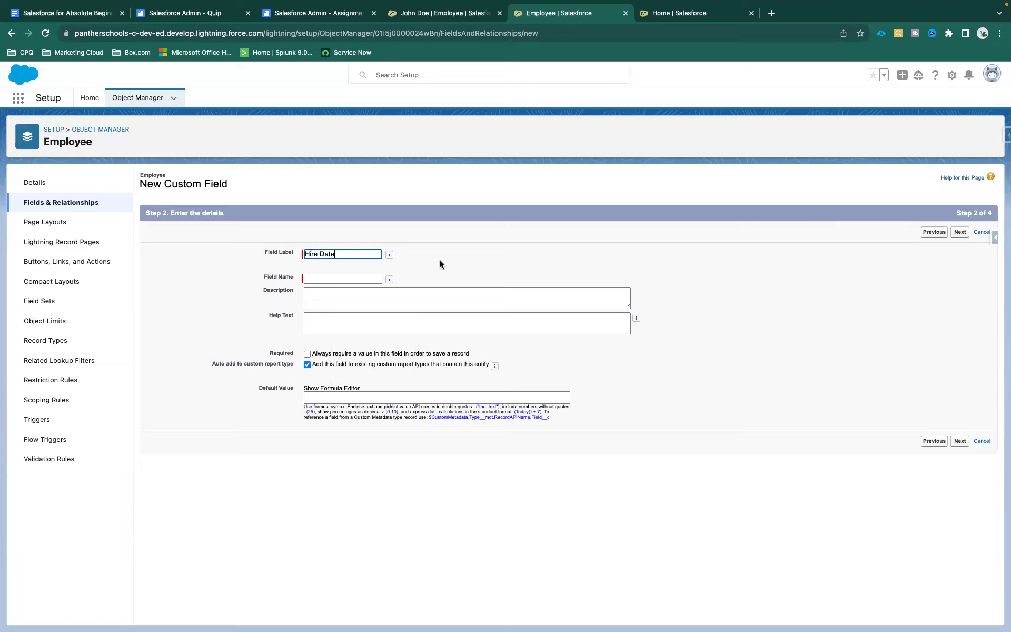
{"action": "left_click_drag", "start_coordinate": [337, 253], "coordinate": [311, 252]}
{"action": "left_click", "coordinate": [334, 253]}
{"action": "left_click", "coordinate": [455, 266]}
{"action": "left_click", "coordinate": [316, 294]}
{"action": "left_click", "coordinate": [351, 315]}
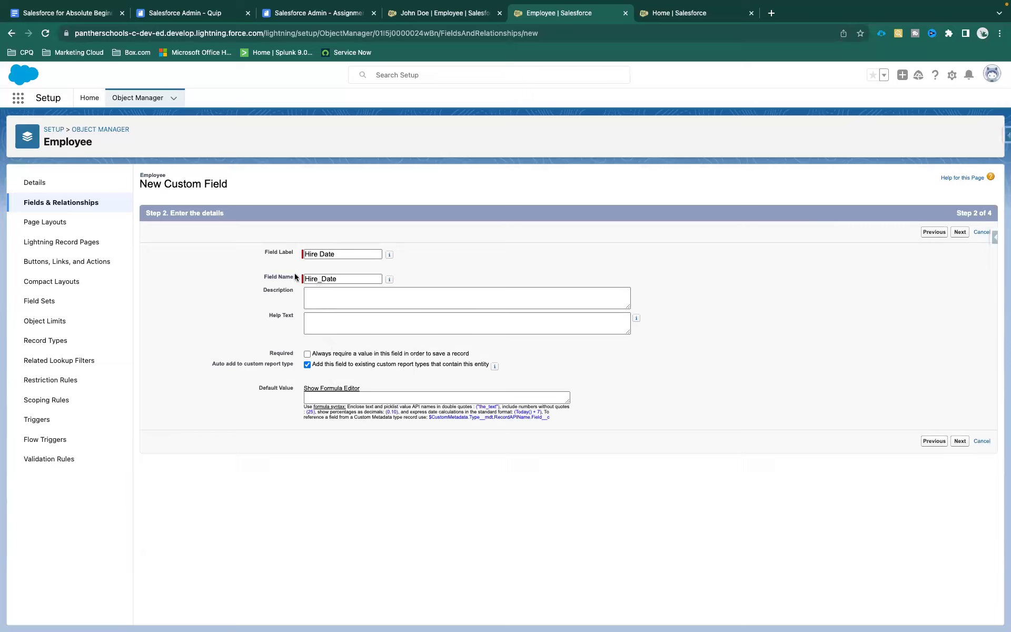
Clear the field name and try putting a 1 before Hire Date in the label to regenerate the name
{"action": "left_click", "coordinate": [319, 254]}
{"action": "left_click", "coordinate": [323, 275]}
{"action": "double_click", "coordinate": [324, 275]}
{"action": "key", "text": "BackSpace"}
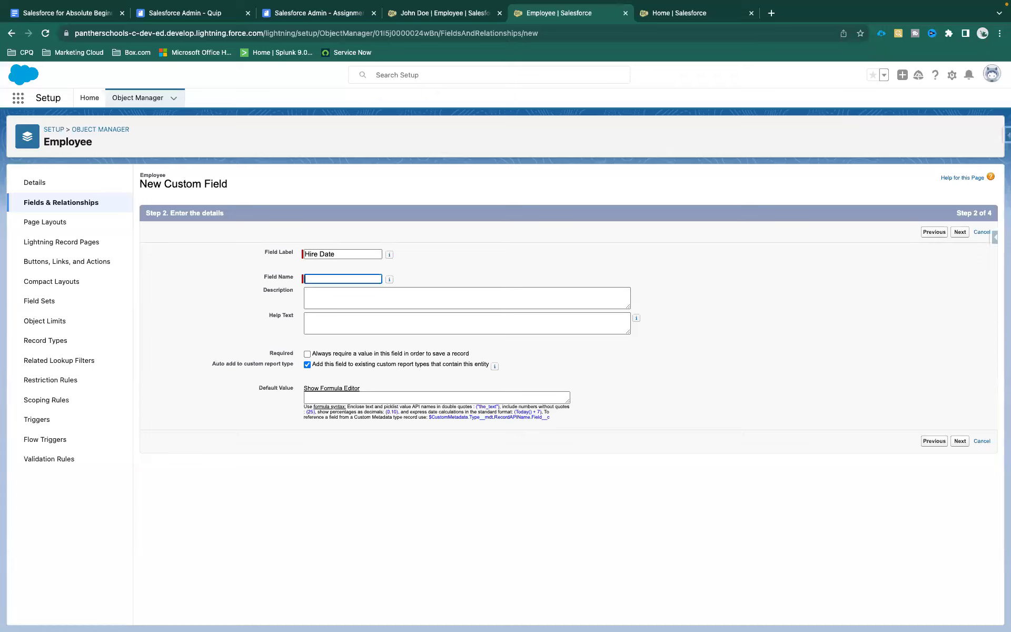
{"action": "left_click", "coordinate": [305, 253]}
{"action": "type", "text": "X"}
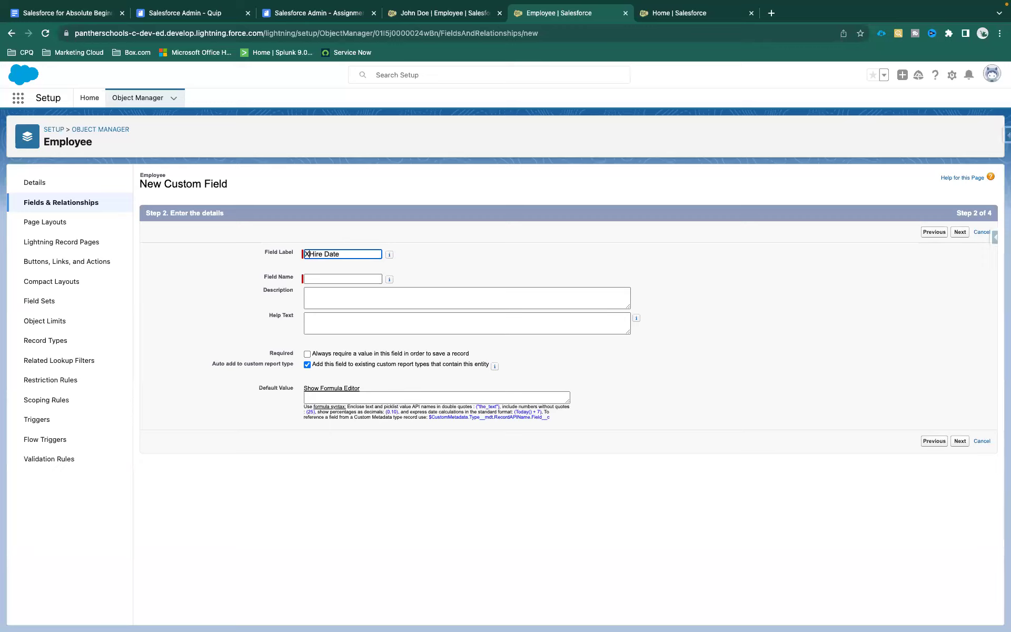
{"action": "key", "text": "BackSpace"}
{"action": "type", "text": "1"}
{"action": "left_click", "coordinate": [352, 235]}
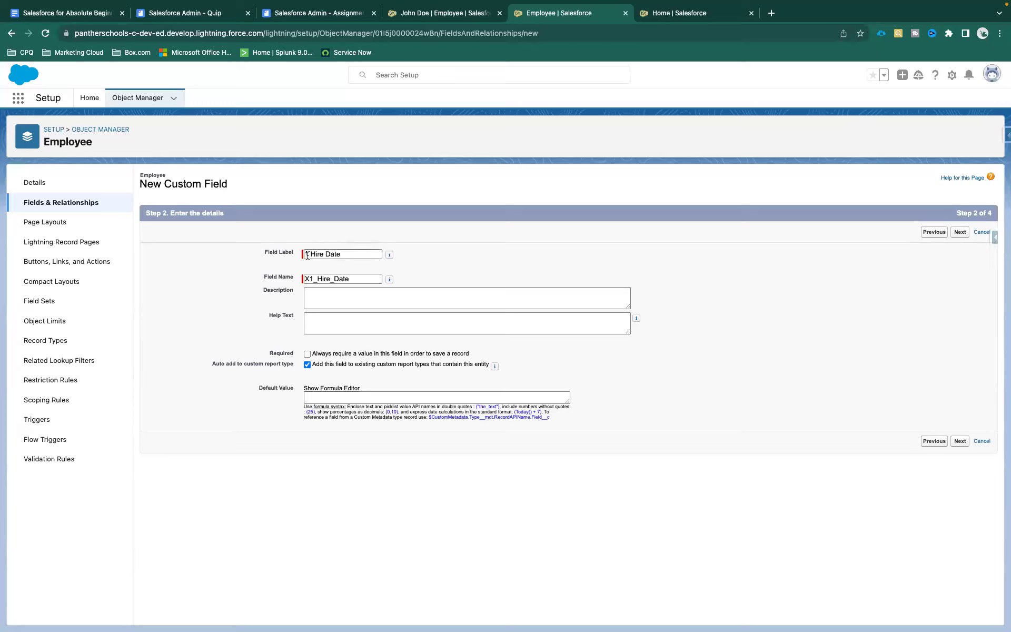
Remove the leading 1, clear the field name, and try the label Hire Date 1 to regenerate it
{"action": "double_click", "coordinate": [310, 278]}
{"action": "left_click_drag", "start_coordinate": [311, 255], "coordinate": [303, 257]}
{"action": "double_click", "coordinate": [326, 278]}
{"action": "key", "text": "BackSpace"}
{"action": "left_click", "coordinate": [308, 252]}
{"action": "key", "text": "BackSpace"}
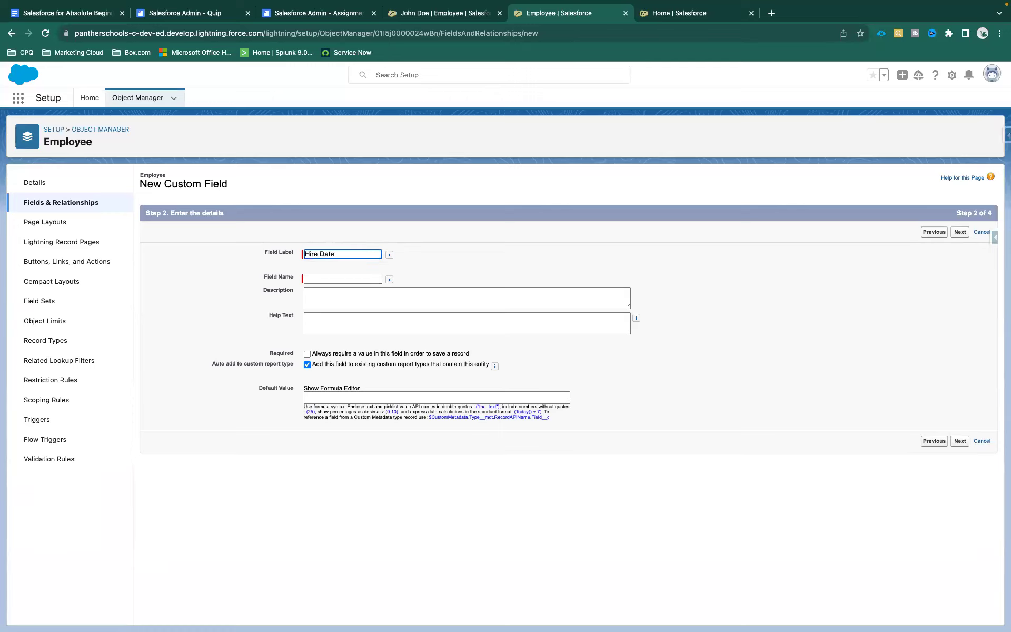
{"action": "type", "text": "1"}
{"action": "left_click", "coordinate": [422, 255]}
{"action": "left_click_drag", "start_coordinate": [356, 278], "coordinate": [258, 280]}
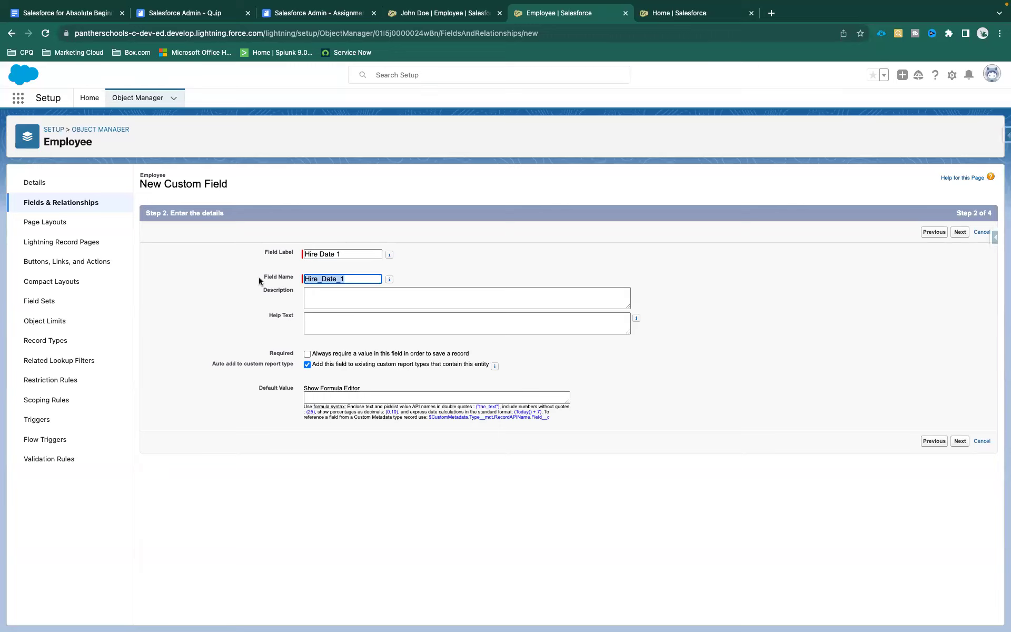
Restore the field label to Hire Date and the field name to Hire_Date
{"action": "left_click", "coordinate": [347, 253]}
{"action": "key", "text": "BackSpace"}
{"action": "left_click", "coordinate": [352, 279]}
{"action": "key", "text": "BackSpace"}
{"action": "key", "text": "BackSpace"}
{"action": "left_click", "coordinate": [447, 271]}
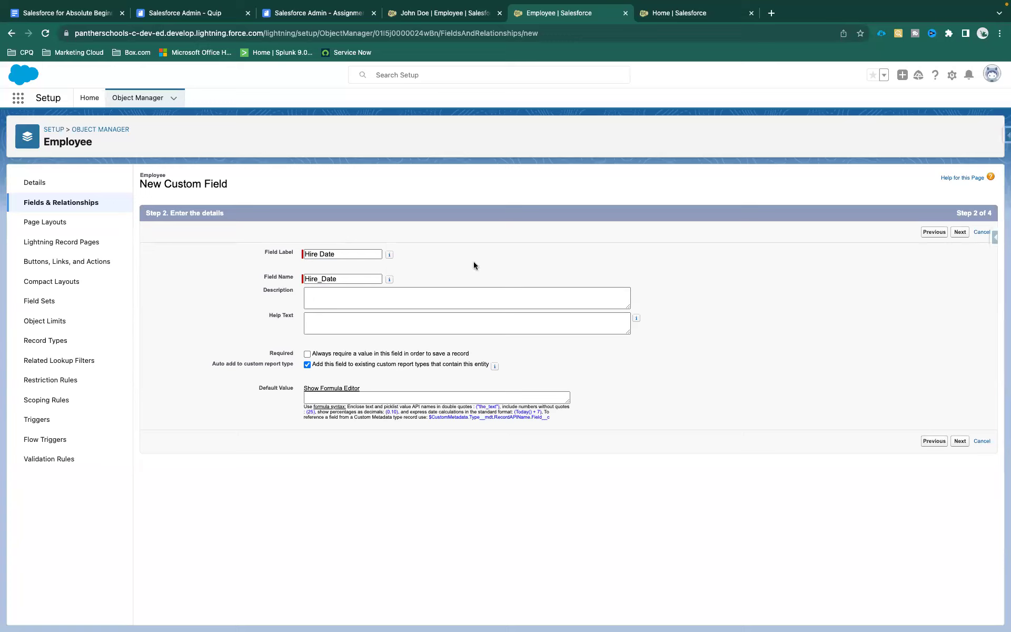
Make the Hire Date field visible to all profiles and save it with the Employee Layout included
{"action": "left_click", "coordinate": [960, 233]}
{"action": "left_click", "coordinate": [713, 319]}
{"action": "left_click", "coordinate": [951, 232]}
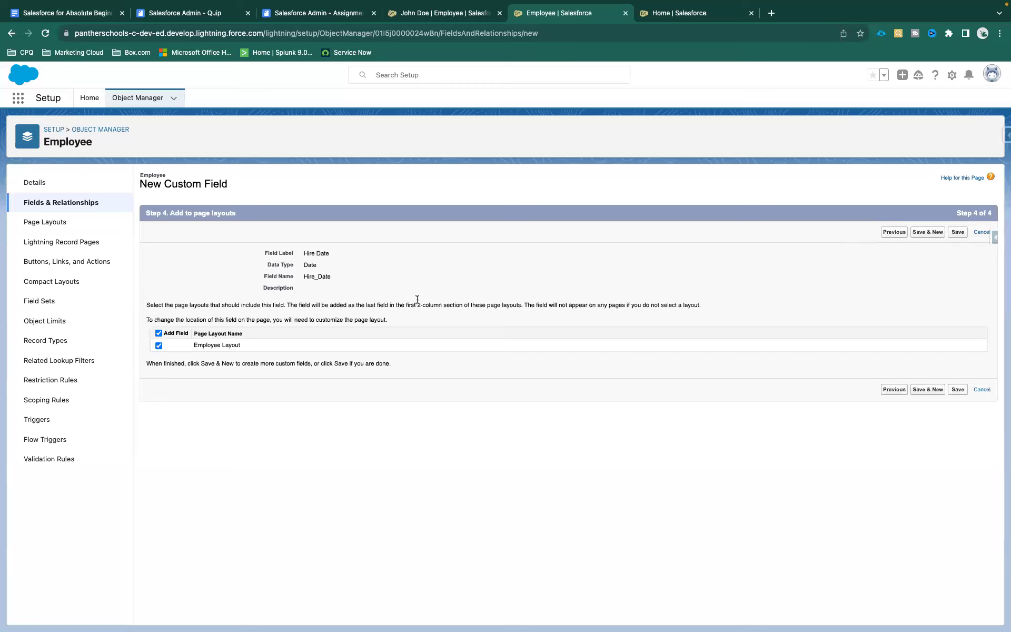
{"action": "left_click", "coordinate": [957, 234]}
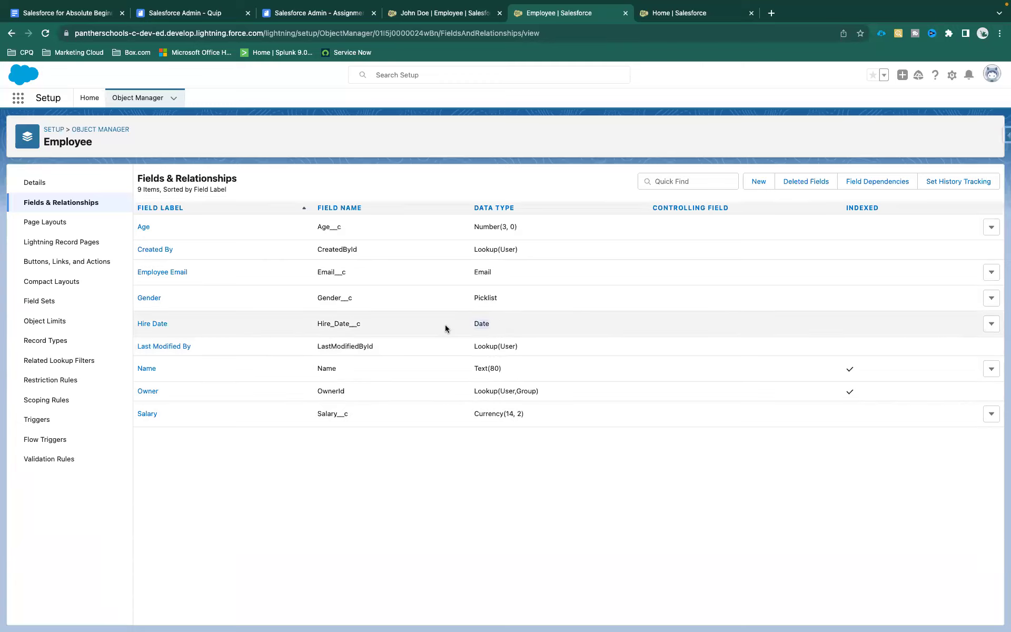
Return to the open employee record and reload it so the Hire Date field appears
{"action": "left_click", "coordinate": [401, 22]}
{"action": "right_click", "coordinate": [365, 136]}
{"action": "left_click", "coordinate": [388, 182]}
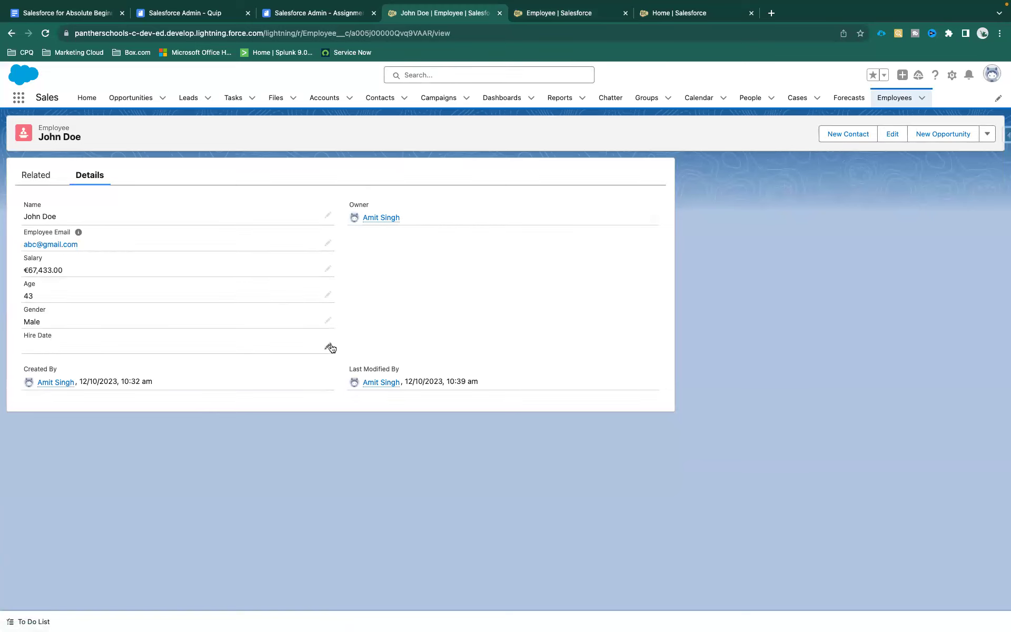
Set the employee record's Hire Date to 09/10/2120 and save the record
{"action": "left_click", "coordinate": [328, 347]}
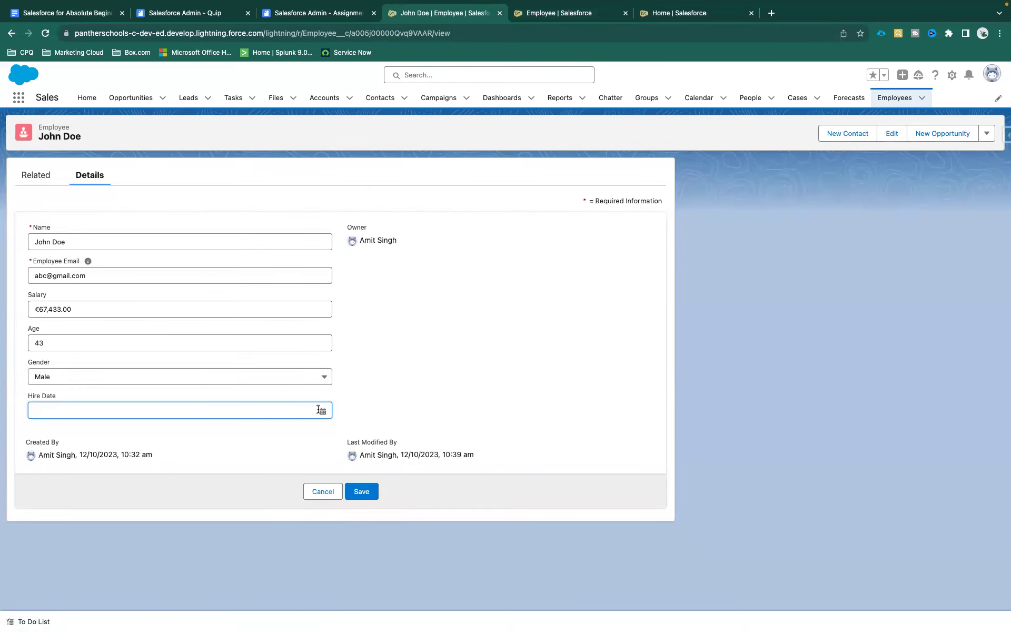
{"action": "left_click", "coordinate": [298, 411]}
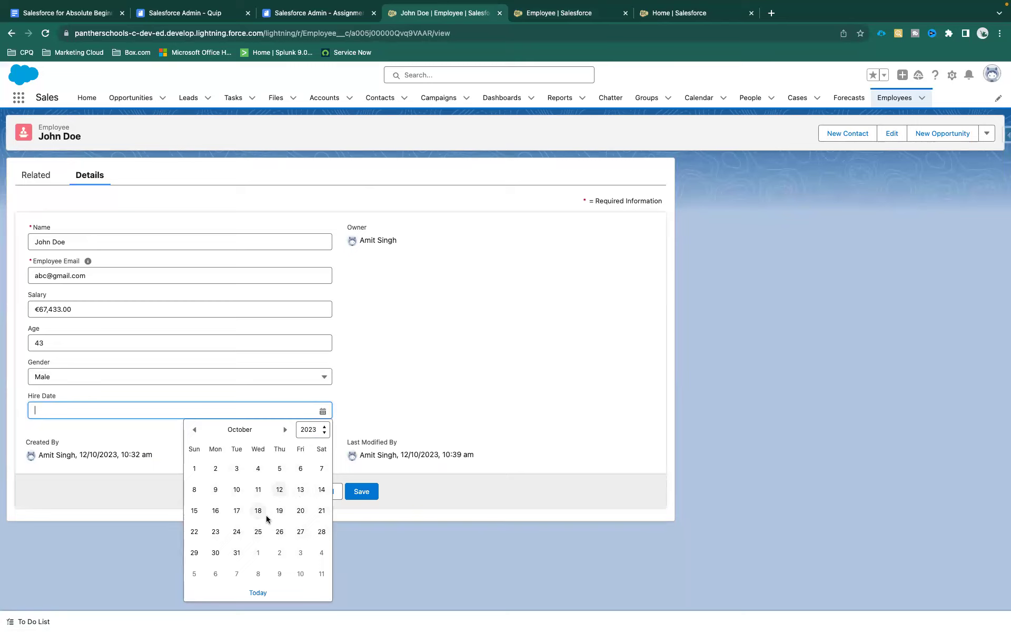
{"action": "left_click", "coordinate": [309, 429]}
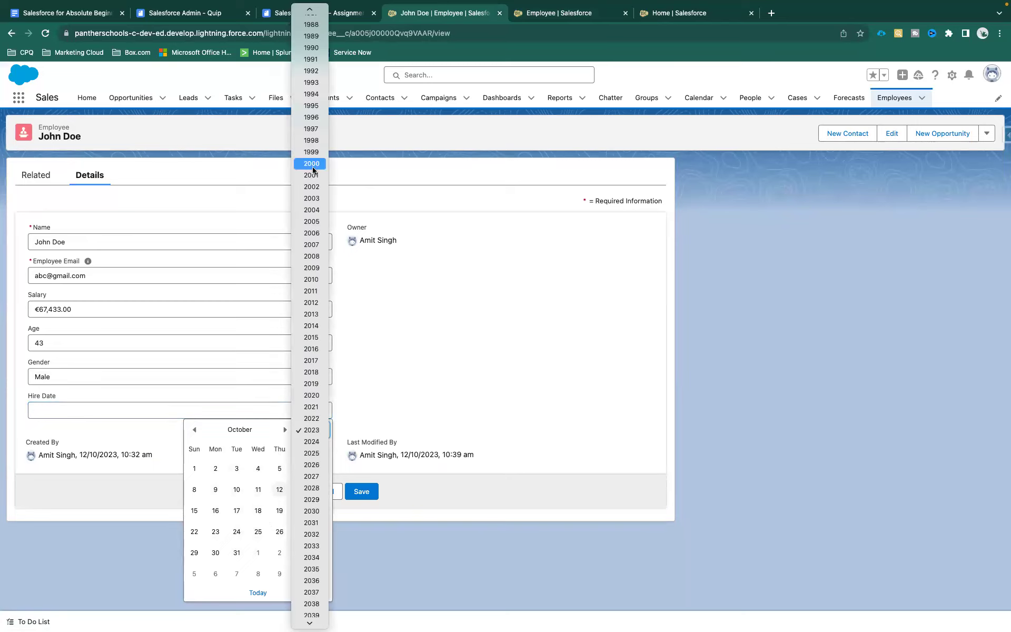
{"action": "scroll", "coordinate": [311, 141], "scroll_direction": "up", "scroll_amount": 14}
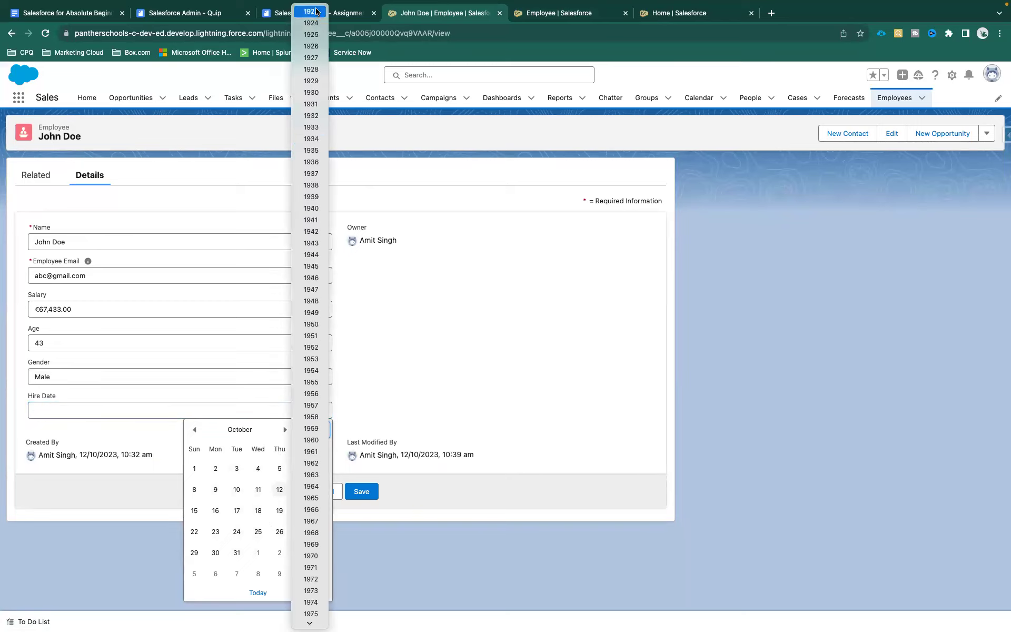
{"action": "scroll", "coordinate": [309, 288], "scroll_direction": "down", "scroll_amount": 20}
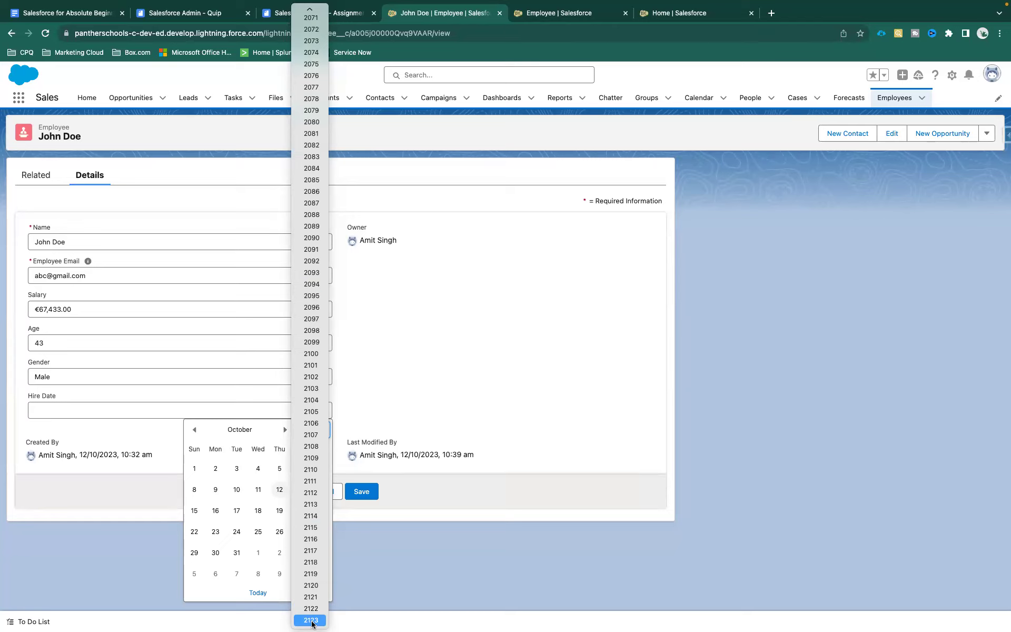
{"action": "left_click", "coordinate": [311, 585]}
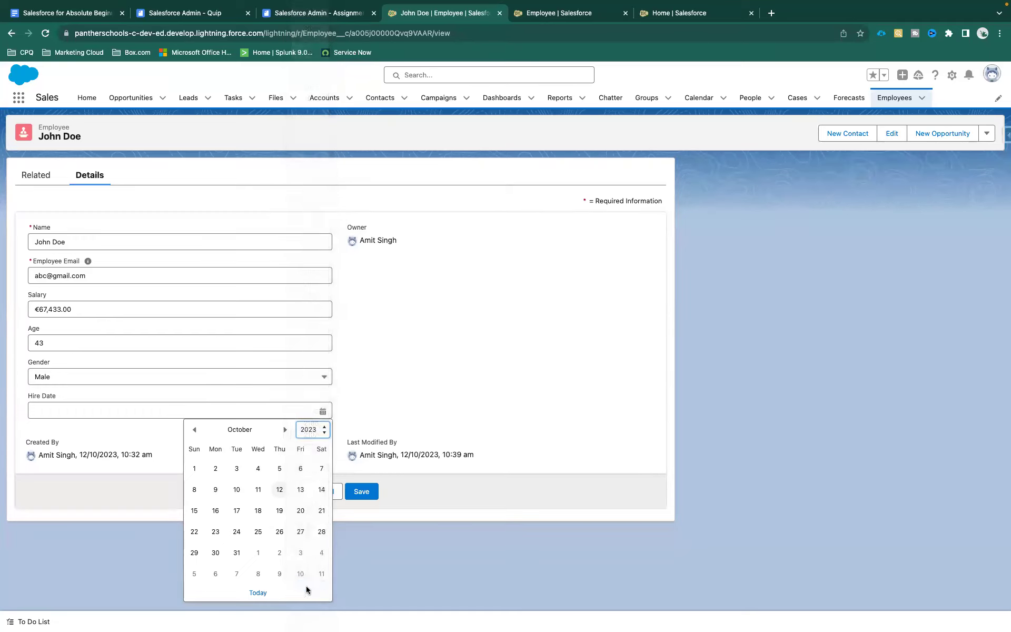
{"action": "left_click", "coordinate": [258, 489]}
{"action": "left_click", "coordinate": [420, 394]}
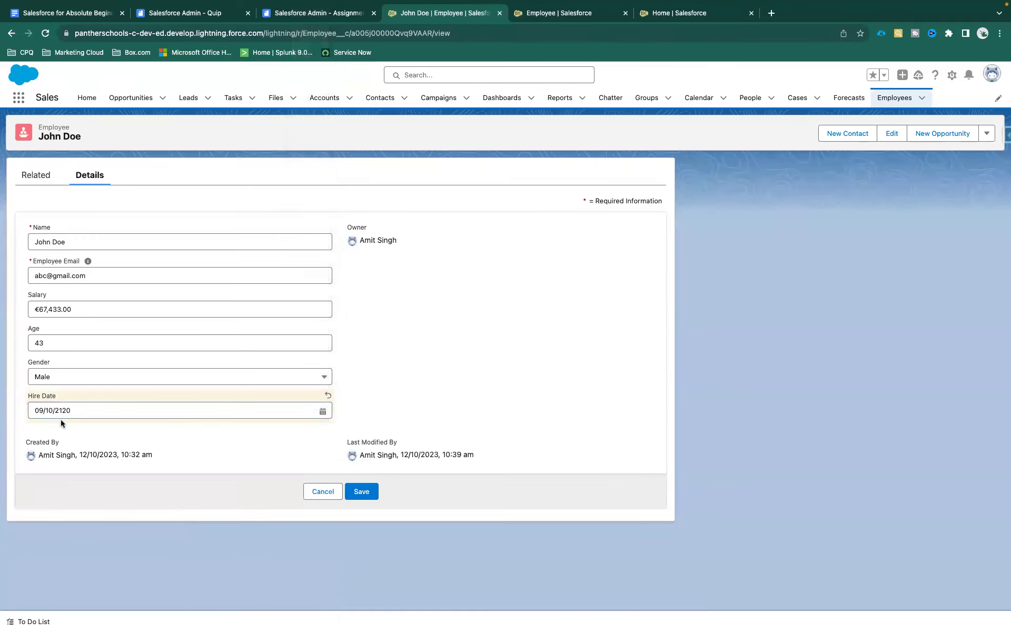
{"action": "left_click", "coordinate": [368, 495]}
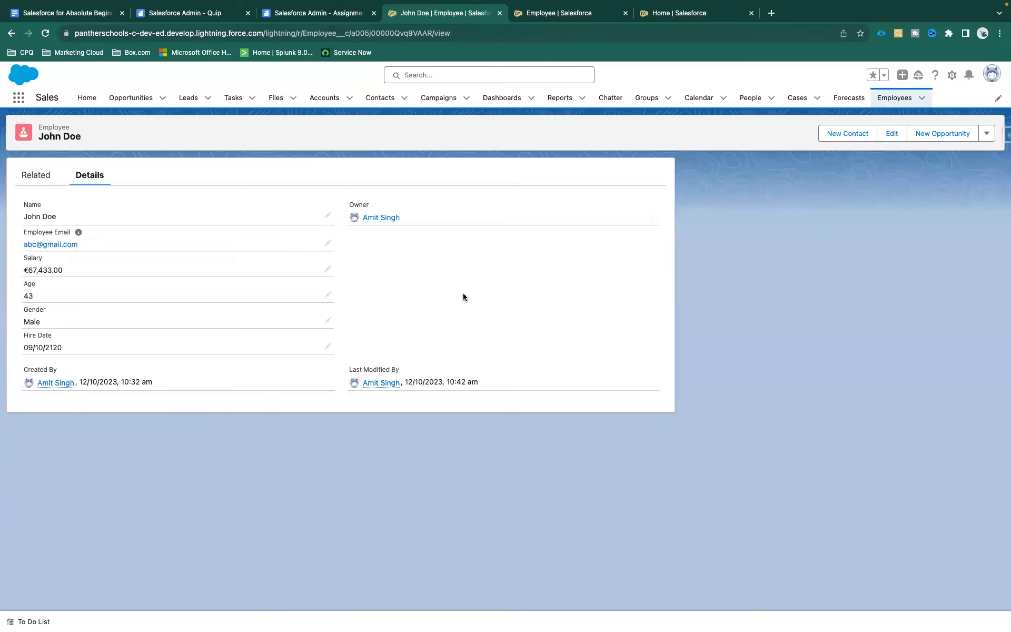
Start a new Text Area (Rich) field on the Employee object with the label About Employee and field name About_Employee
{"action": "left_click", "coordinate": [600, 15]}
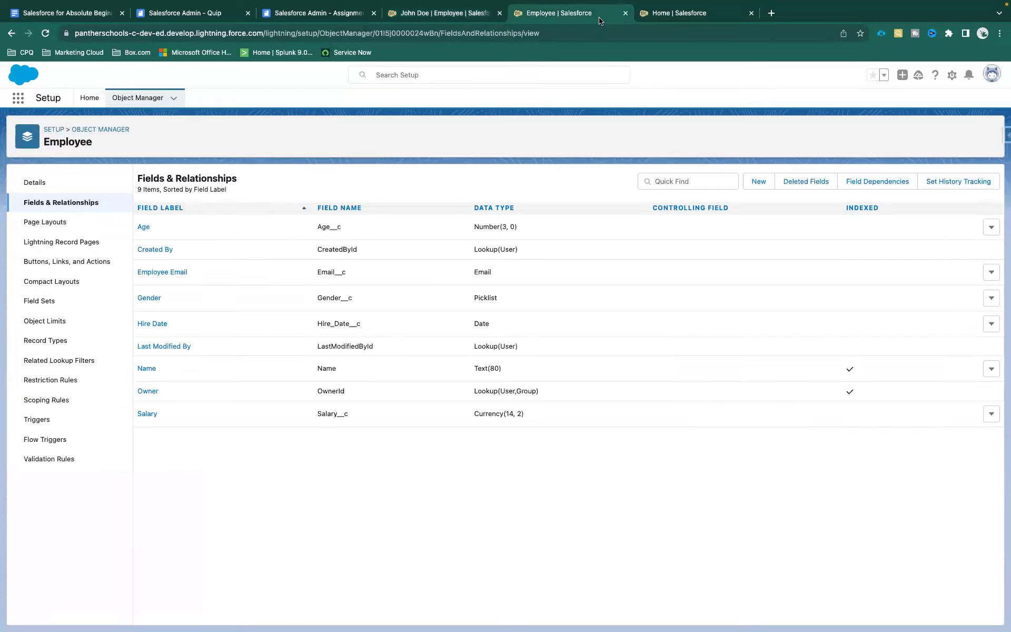
{"action": "left_click", "coordinate": [759, 181]}
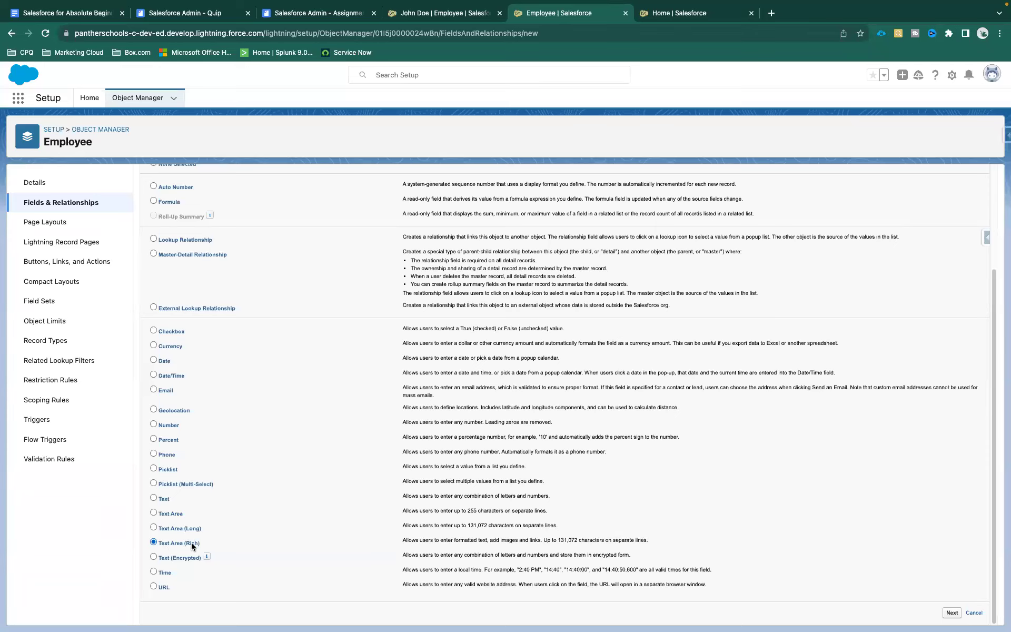
{"action": "left_click", "coordinate": [950, 612]}
{"action": "type", "text": "About Employee"}
{"action": "left_click", "coordinate": [401, 243]}
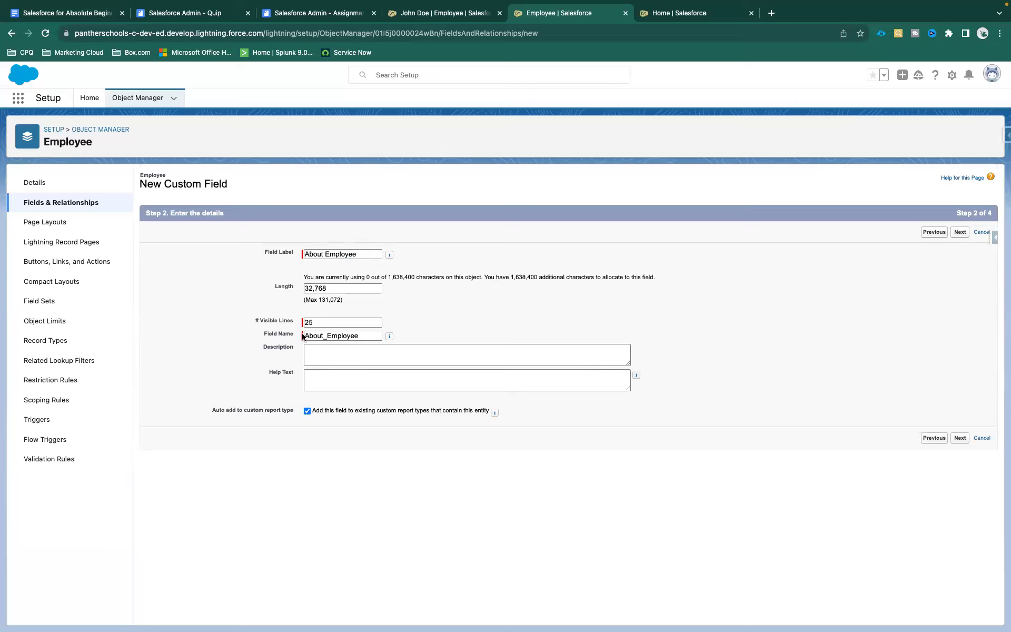
Examine the About Employee field's length limit, visible lines and the object's character allocation
{"action": "left_click_drag", "start_coordinate": [324, 322], "coordinate": [317, 301]}
{"action": "left_click", "coordinate": [329, 288]}
{"action": "left_click_drag", "start_coordinate": [330, 288], "coordinate": [293, 293]}
{"action": "left_click", "coordinate": [412, 314]}
{"action": "left_click_drag", "start_coordinate": [304, 279], "coordinate": [669, 278]}
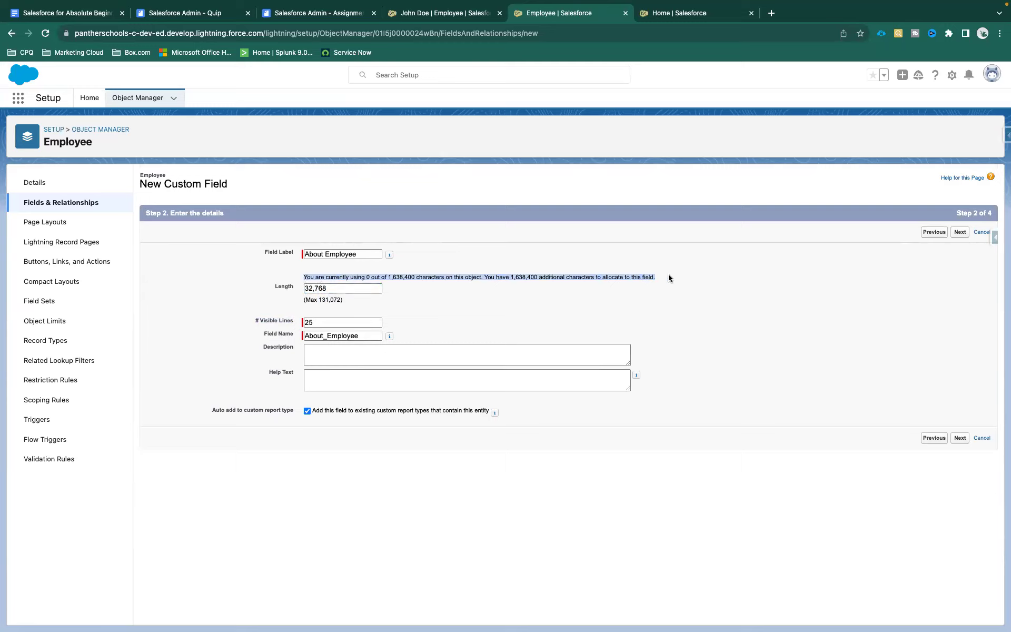
{"action": "left_click", "coordinate": [400, 297]}
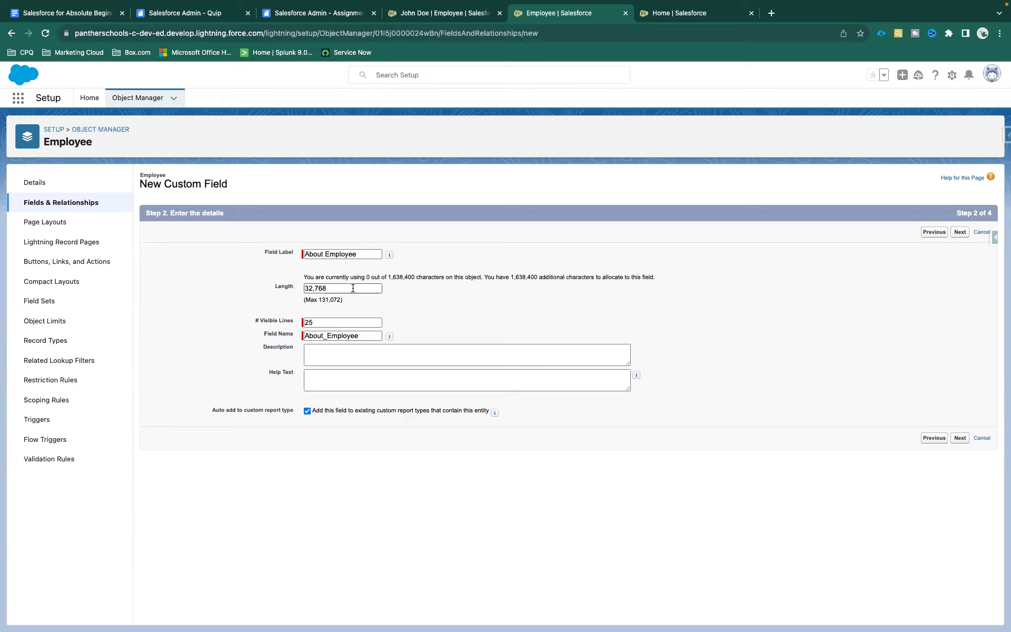
{"action": "left_click_drag", "start_coordinate": [387, 277], "coordinate": [414, 277]}
{"action": "left_click", "coordinate": [366, 277]}
{"action": "left_click_drag", "start_coordinate": [345, 289], "coordinate": [296, 291]}
{"action": "left_click_drag", "start_coordinate": [388, 277], "coordinate": [414, 279]}
{"action": "left_click_drag", "start_coordinate": [484, 277], "coordinate": [657, 276]}
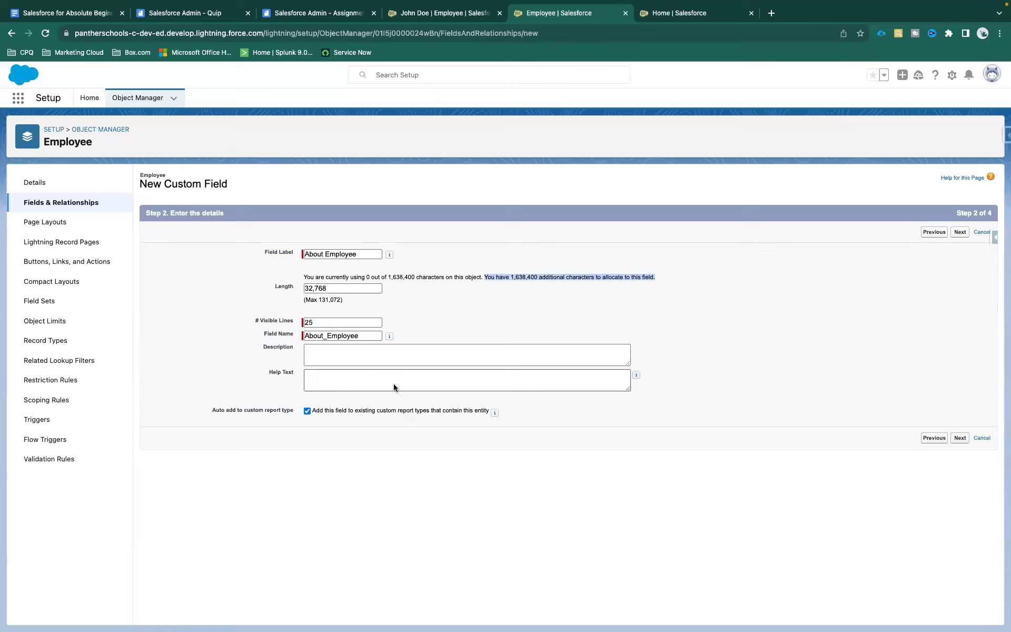
{"action": "left_click", "coordinate": [485, 291]}
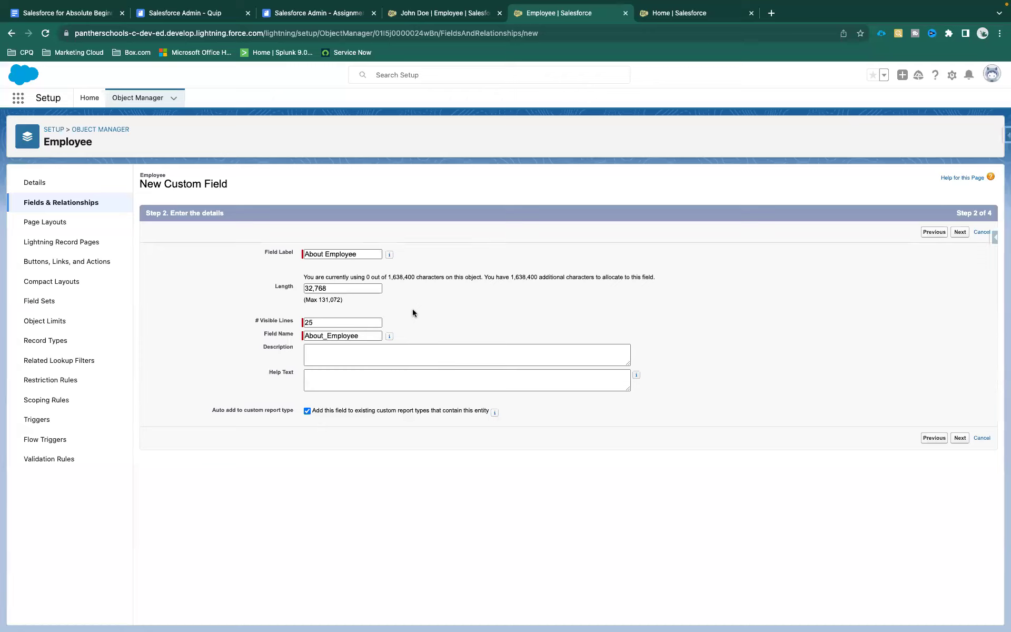
{"action": "double_click", "coordinate": [284, 287]}
Complete the field-level security stage and save the About Employee field with the Employee Layout included
{"action": "left_click", "coordinate": [958, 233]}
{"action": "left_click", "coordinate": [714, 319]}
{"action": "left_click", "coordinate": [951, 232]}
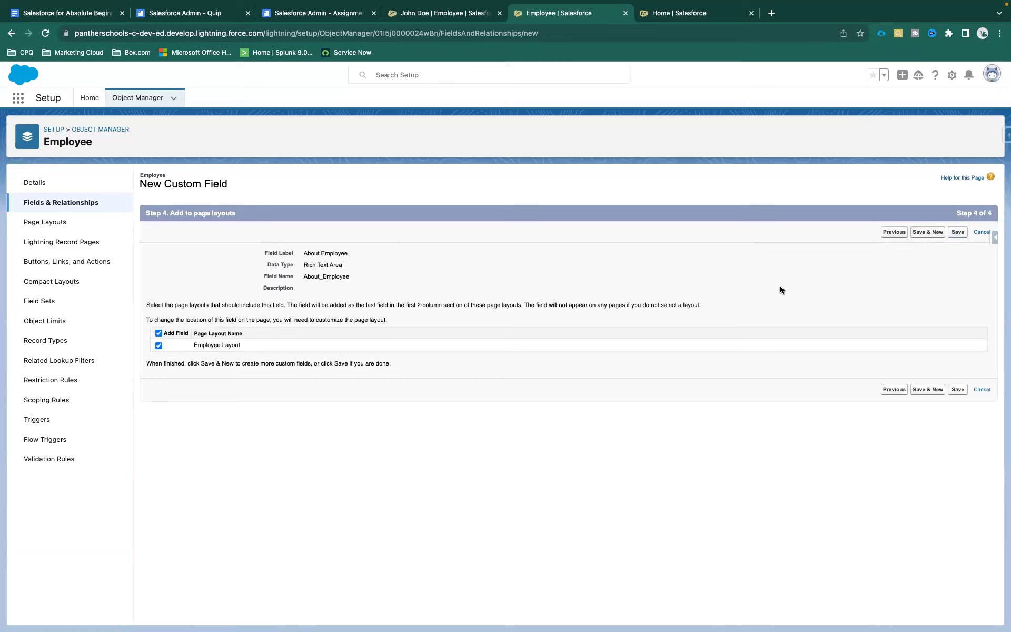
{"action": "left_click", "coordinate": [957, 232]}
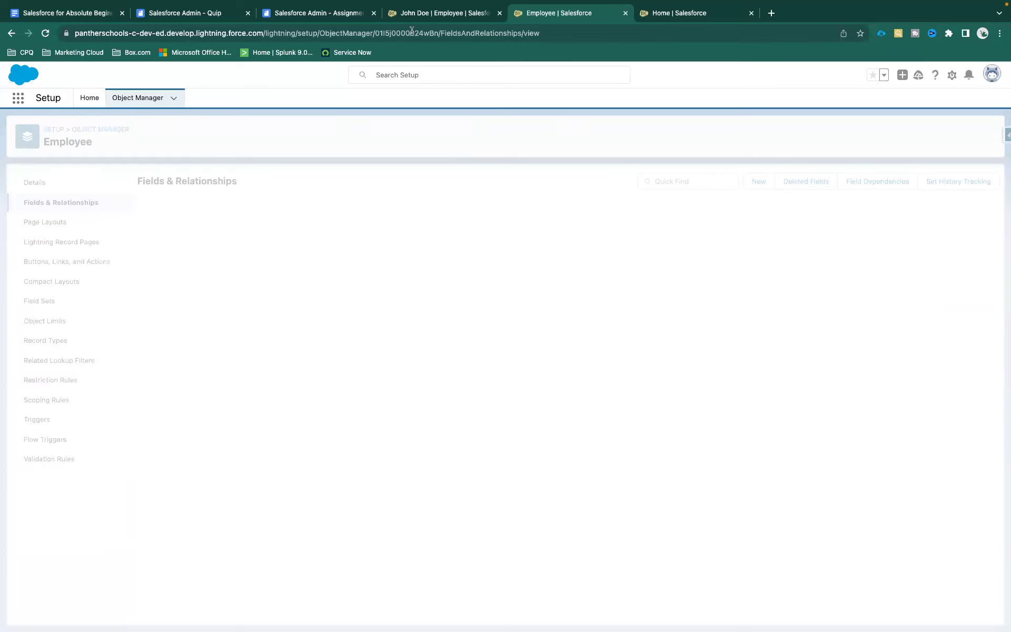
Go back to the employee record and reload it so the About Employee field appears
{"action": "left_click", "coordinate": [402, 17]}
{"action": "right_click", "coordinate": [406, 159]}
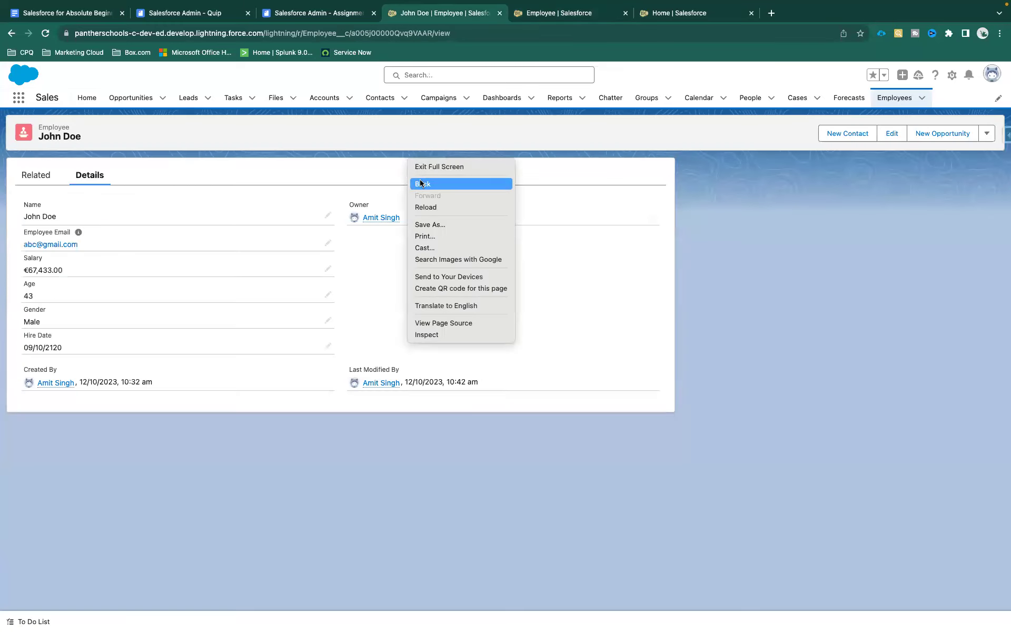
{"action": "left_click", "coordinate": [149, 85]}
{"action": "left_click", "coordinate": [45, 33]}
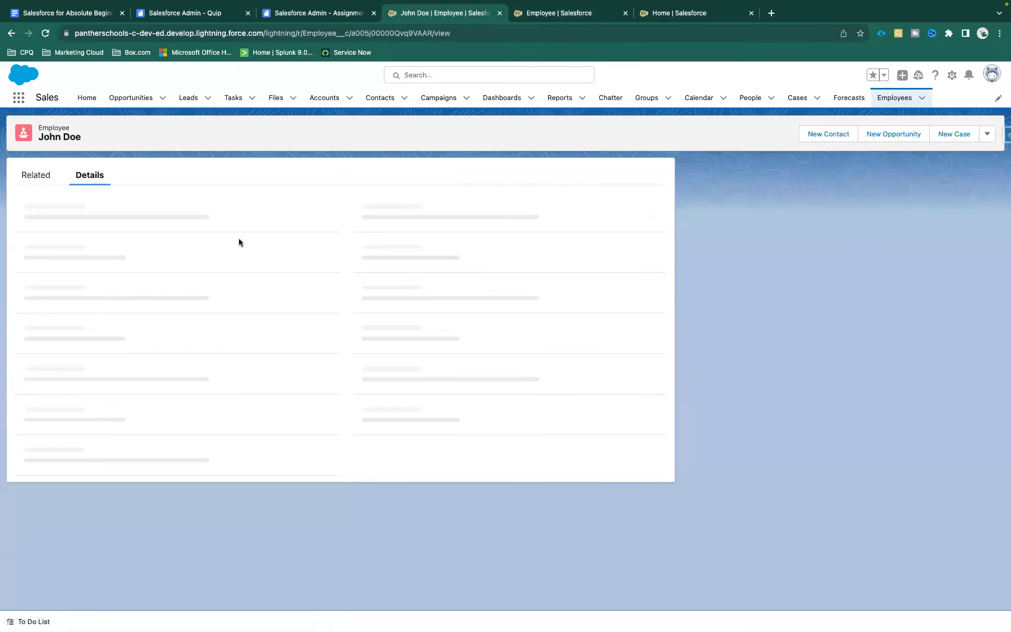
Enter a numbered list with the items BSC, BCOM and HELLO in the record's About Employee field
{"action": "left_click", "coordinate": [329, 372]}
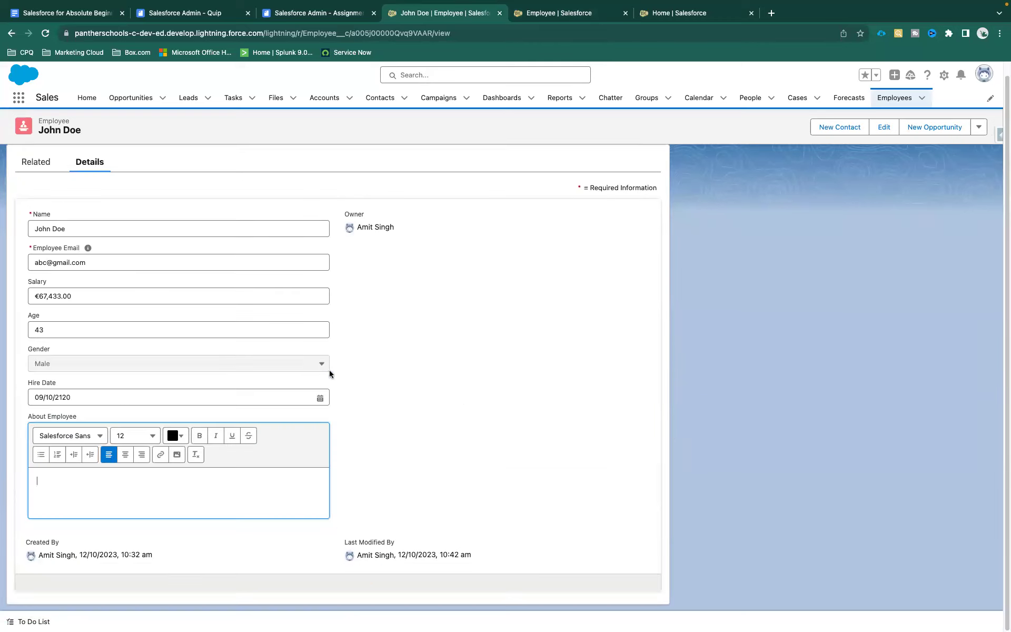
{"action": "left_click", "coordinate": [107, 464]}
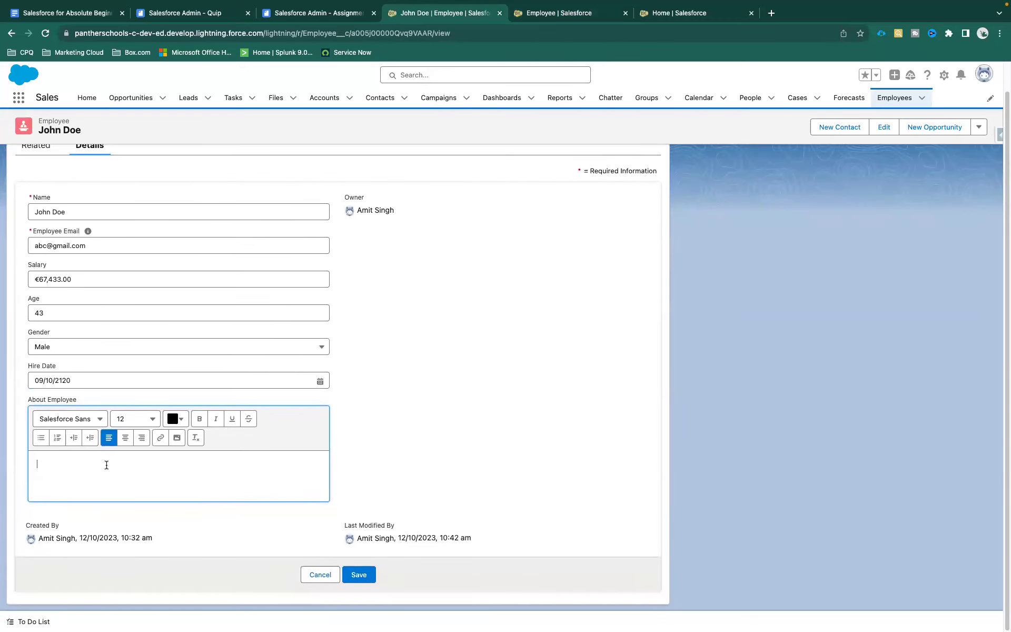
{"action": "left_click", "coordinate": [58, 438]}
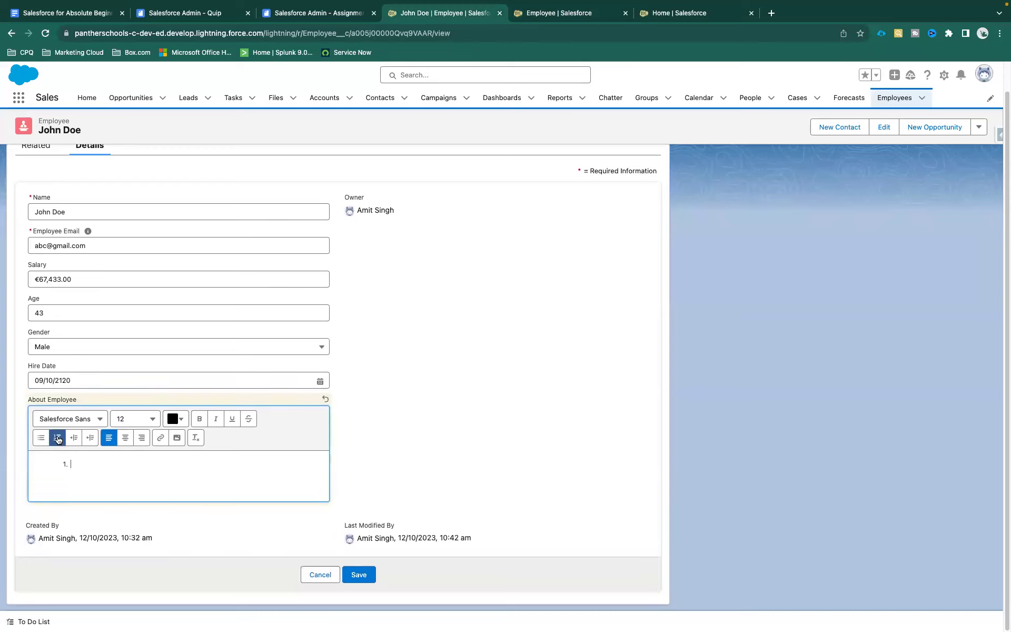
{"action": "type", "text": "BSC"}
{"action": "key", "text": "Return"}
{"action": "type", "text": "BCOM"}
{"action": "key", "text": "Return"}
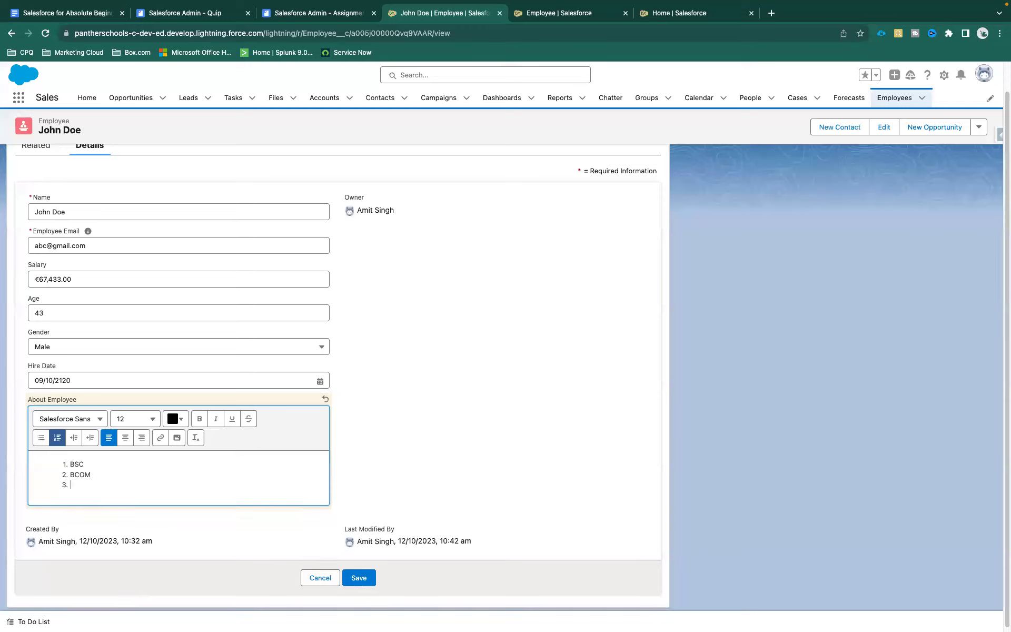
{"action": "type", "text": "HELLO"}
Add a plain line reading Salesforce Architect below the numbered list
{"action": "key", "text": "Return"}
{"action": "key", "text": "Return"}
{"action": "type", "text": "uuhjef"}
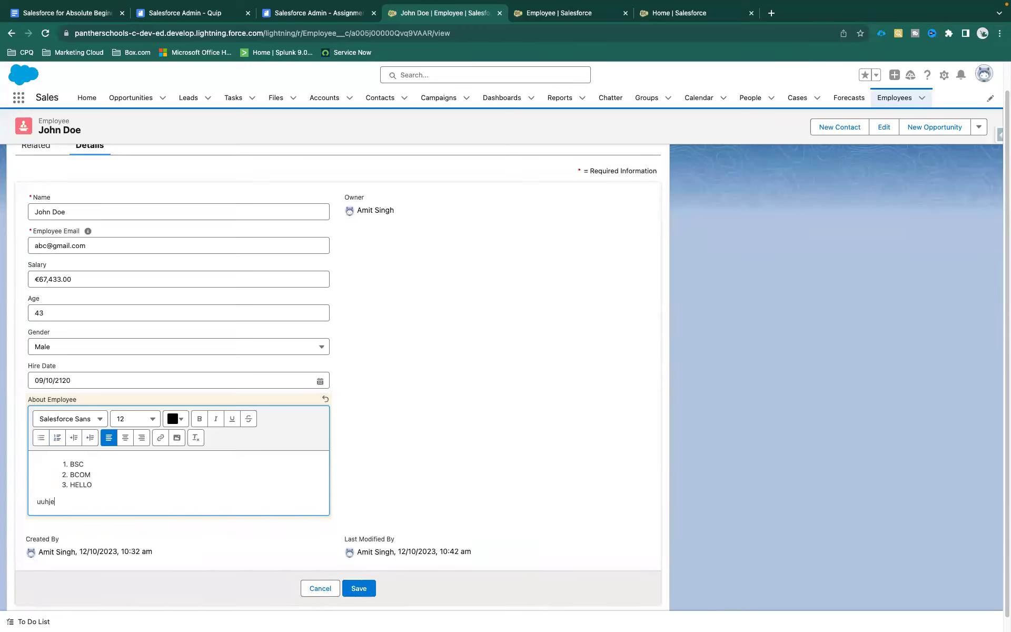
{"action": "key", "text": "shift+Home"}
{"action": "key", "text": "BackSpace"}
{"action": "type", "text": "Salesforce Archti"}
{"action": "key", "text": "BackSpace"}
{"action": "key", "text": "BackSpace"}
{"action": "type", "text": "itect"}
Set the font size of the Salesforce Architect line to 72
{"action": "triple_click", "coordinate": [38, 502]}
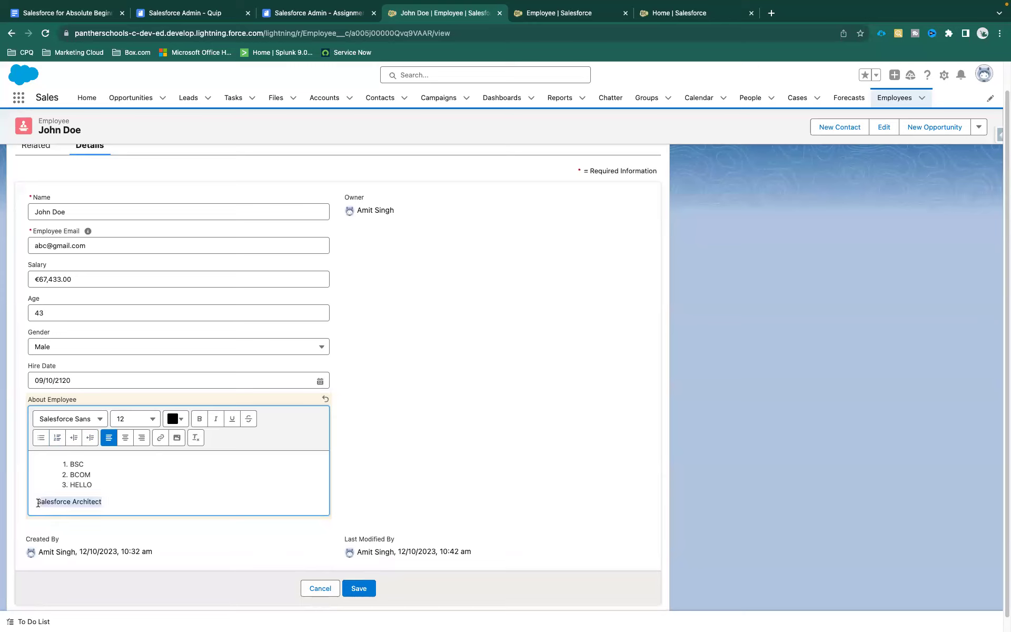
{"action": "left_click", "coordinate": [136, 419]}
{"action": "scroll", "coordinate": [149, 391], "scroll_direction": "down", "scroll_amount": 3}
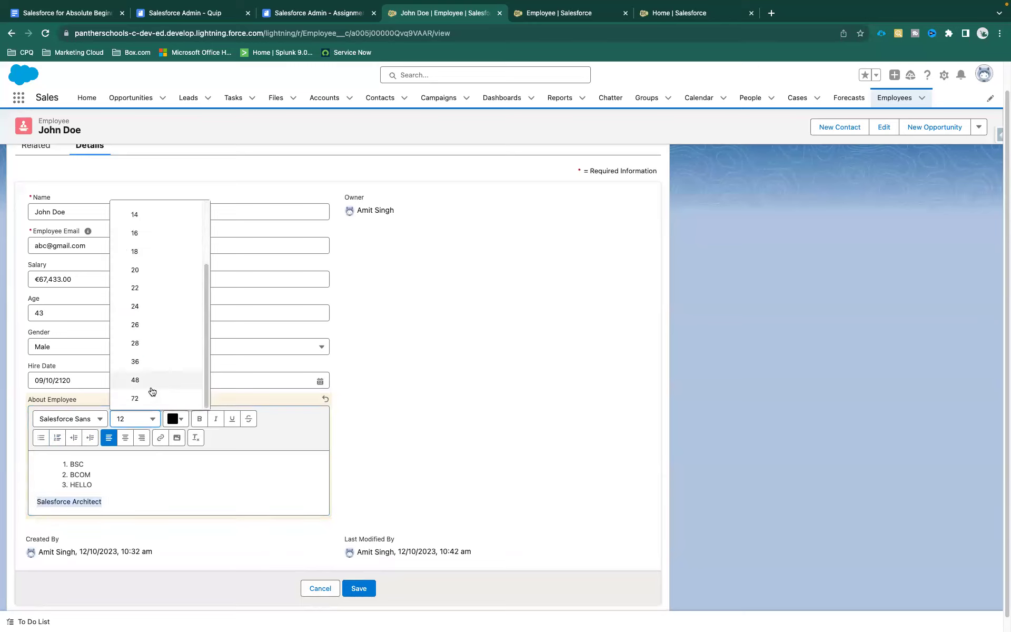
{"action": "left_click", "coordinate": [149, 396]}
{"action": "scroll", "coordinate": [163, 491], "scroll_direction": "down", "scroll_amount": 2}
{"action": "scroll", "coordinate": [156, 490], "scroll_direction": "up", "scroll_amount": 2}
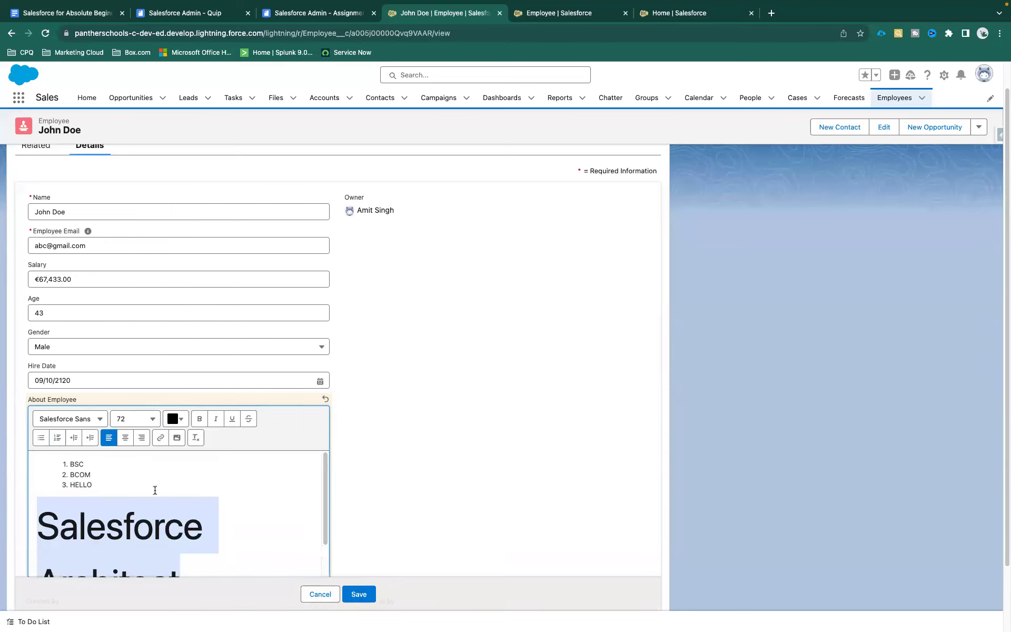
Change the text color of the Salesforce Architect line to red
{"action": "left_click", "coordinate": [185, 421]}
{"action": "left_click", "coordinate": [263, 438]}
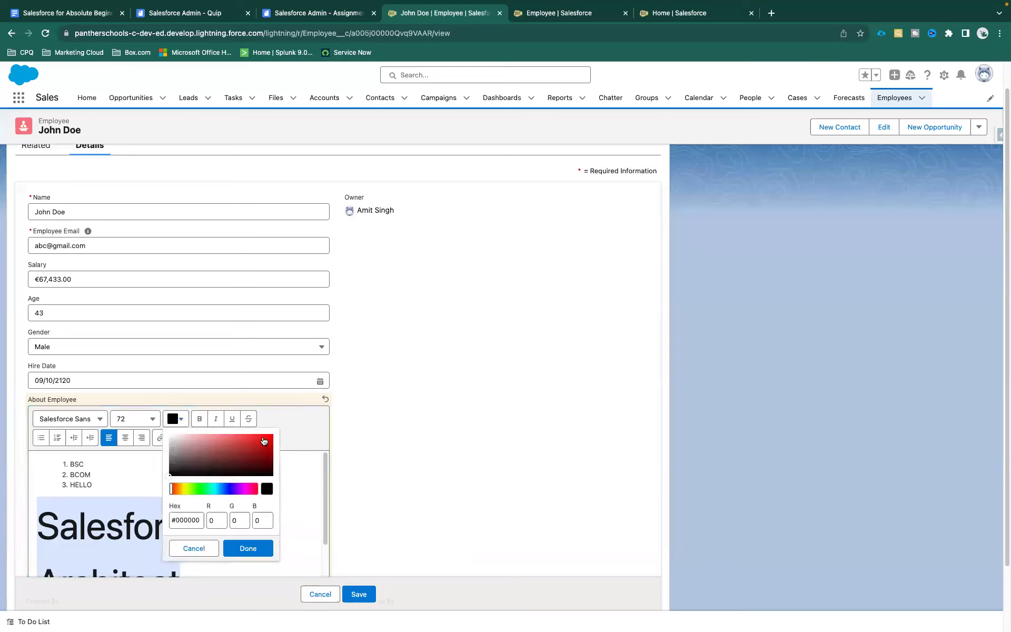
{"action": "left_click", "coordinate": [248, 548]}
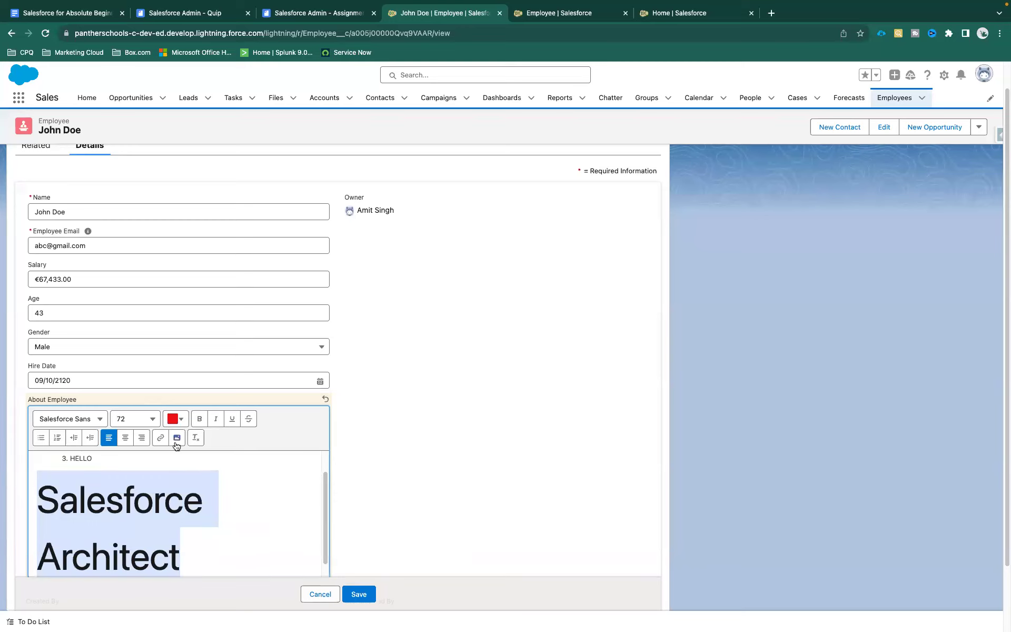
{"action": "left_click", "coordinate": [114, 521]}
{"action": "scroll", "coordinate": [172, 497], "scroll_direction": "up", "scroll_amount": 1}
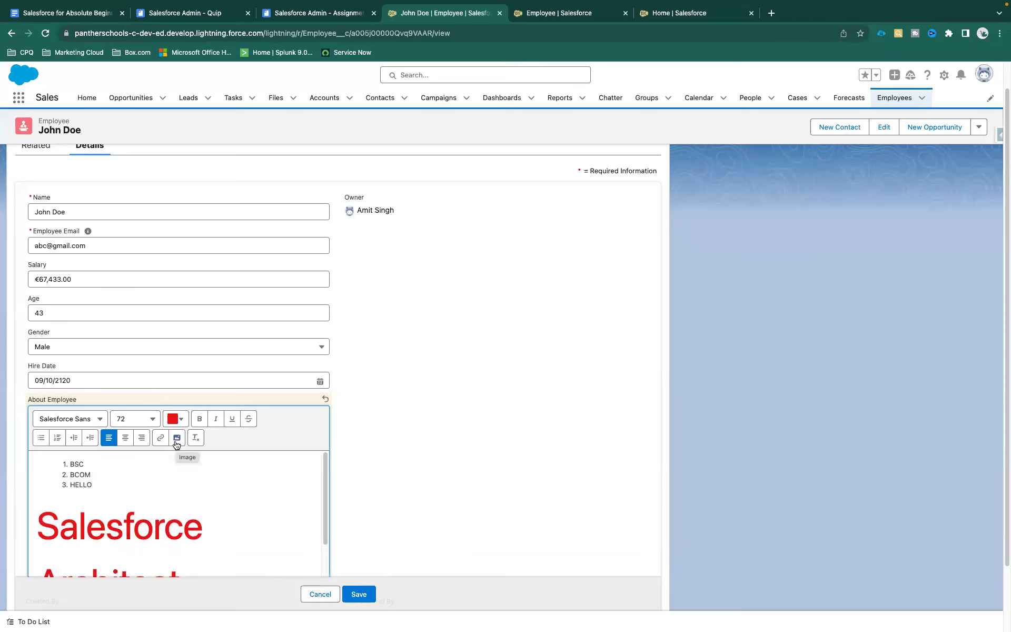
Change the font of all text in the About Employee field to Times New Roman
{"action": "triple_click", "coordinate": [118, 534]}
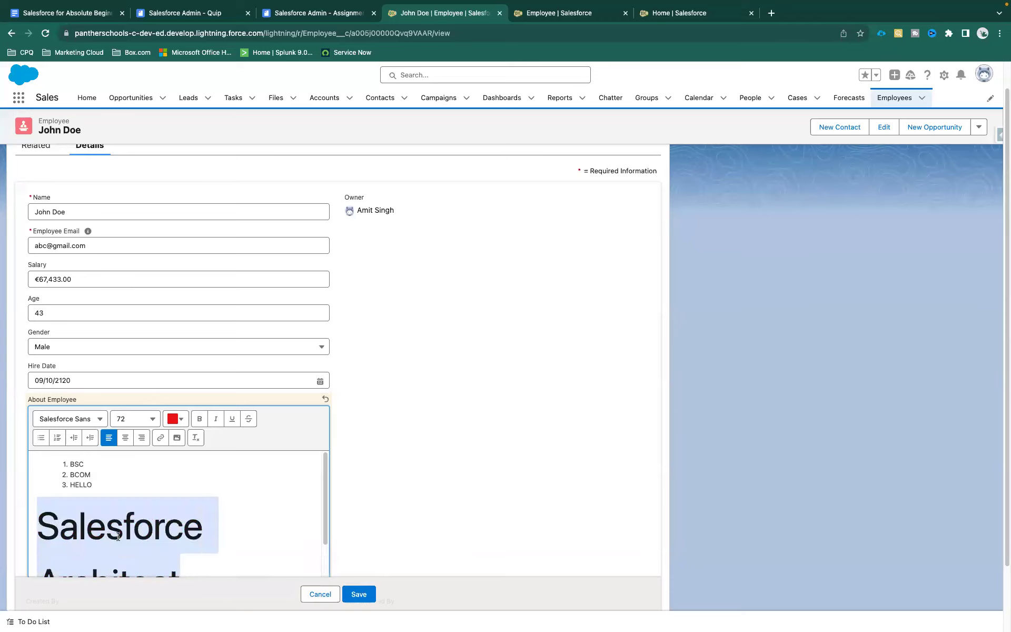
{"action": "key", "text": "ctrl+a"}
{"action": "left_click", "coordinate": [56, 424]}
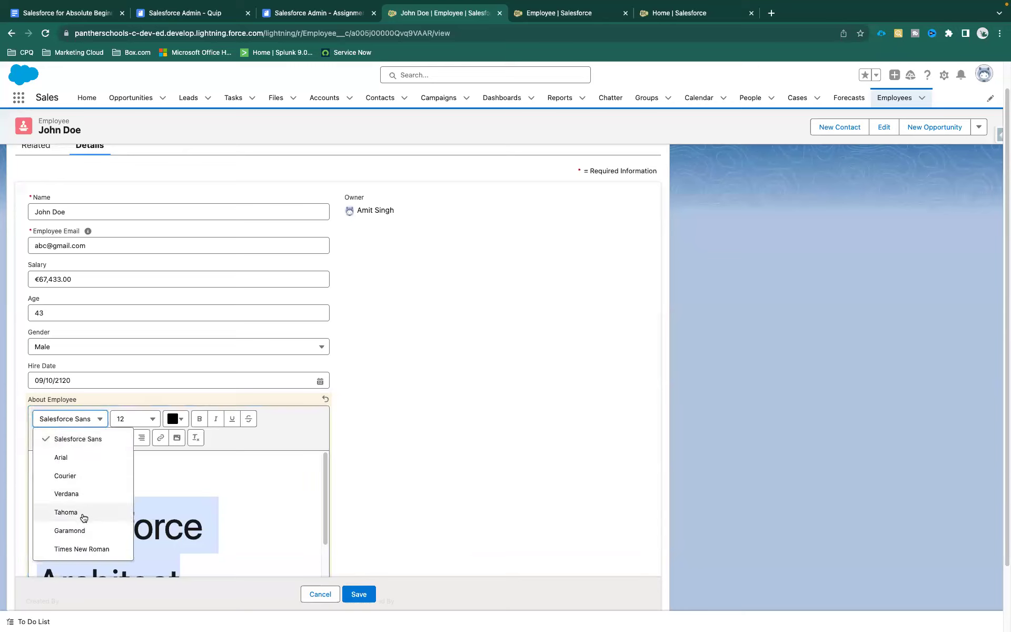
{"action": "left_click", "coordinate": [81, 548]}
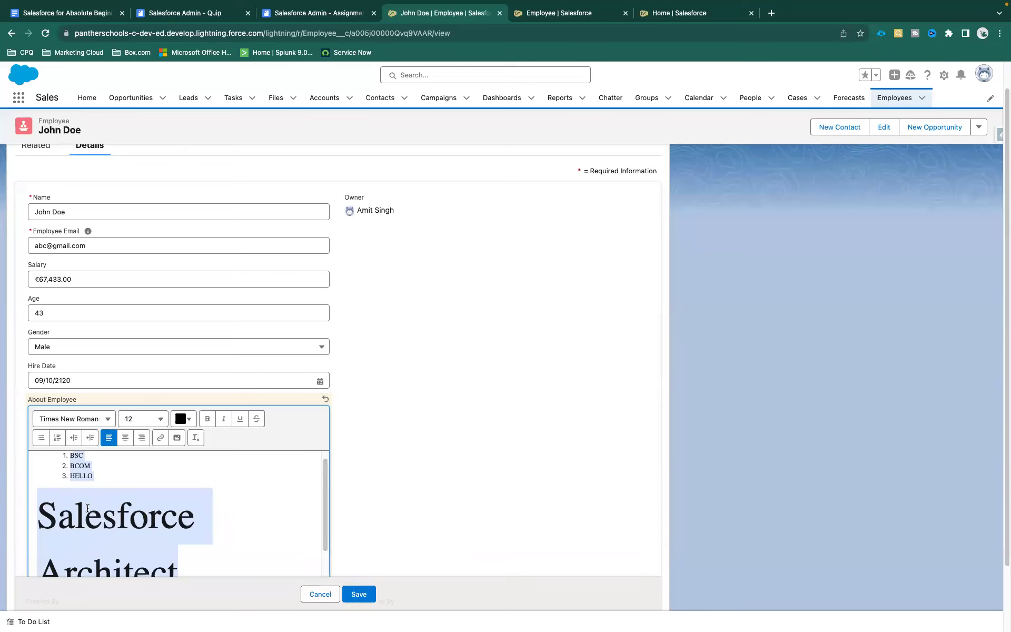
{"action": "left_click", "coordinate": [108, 479]}
{"action": "scroll", "coordinate": [108, 478], "scroll_direction": "up", "scroll_amount": 2}
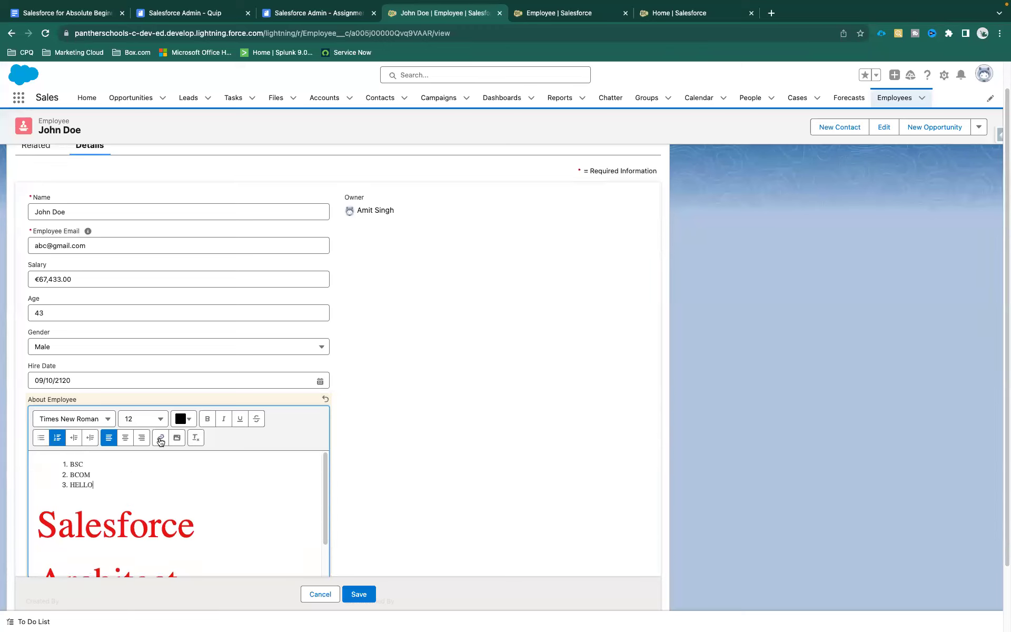
Format all text in the About Employee field as bold, italic and underlined, trying strikethrough and removing it again
{"action": "left_click", "coordinate": [132, 511]}
{"action": "key", "text": "ctrl+a"}
{"action": "left_click", "coordinate": [208, 419]}
{"action": "left_click", "coordinate": [225, 419]}
{"action": "left_click", "coordinate": [240, 418]}
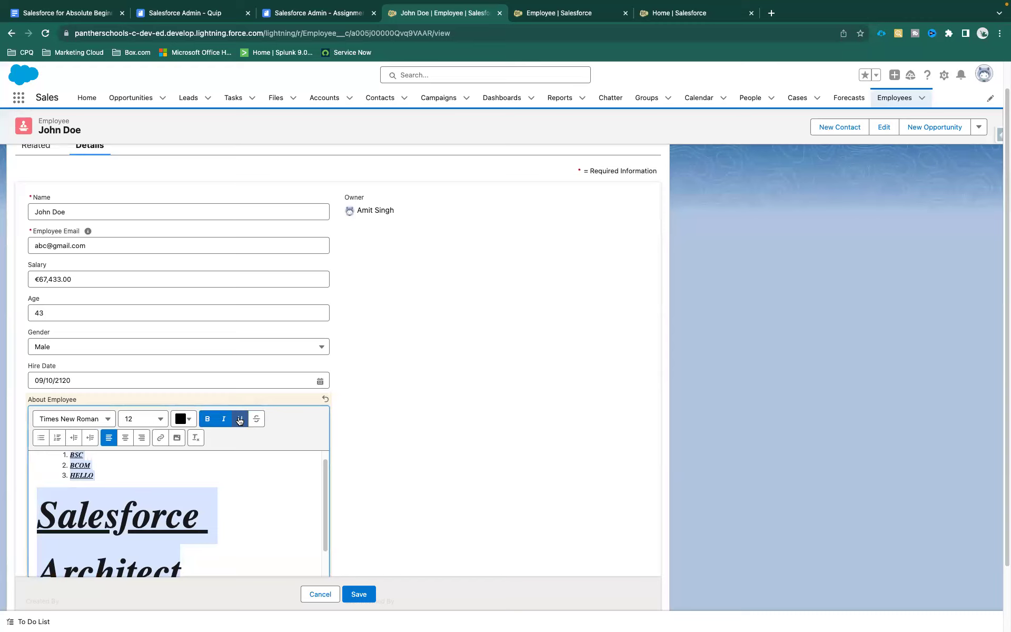
{"action": "left_click", "coordinate": [253, 423]}
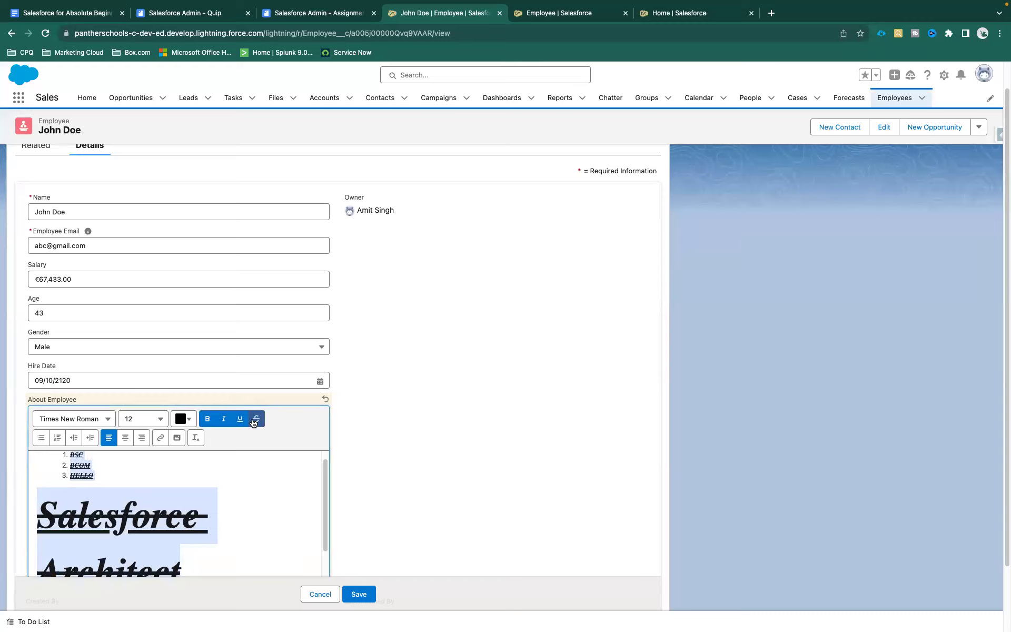
{"action": "left_click", "coordinate": [253, 422]}
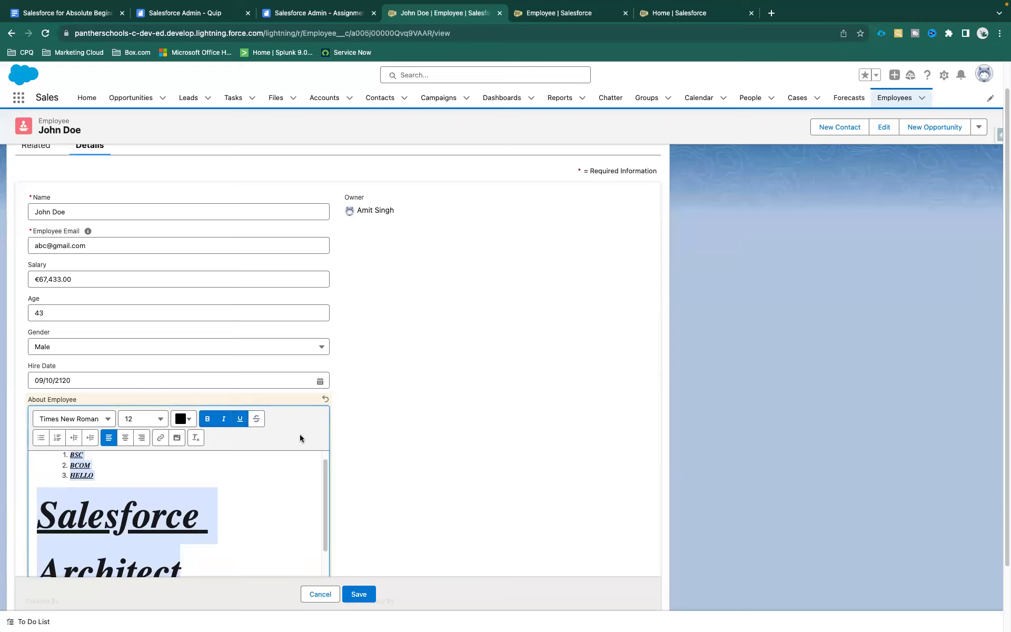
Review the formatted About Employee content and save the employee record
{"action": "left_click", "coordinate": [225, 481]}
{"action": "scroll", "coordinate": [227, 482], "scroll_direction": "down", "scroll_amount": 1}
{"action": "scroll", "coordinate": [227, 482], "scroll_direction": "down", "scroll_amount": 1}
{"action": "scroll", "coordinate": [226, 480], "scroll_direction": "up", "scroll_amount": 2}
{"action": "left_click", "coordinate": [359, 594]}
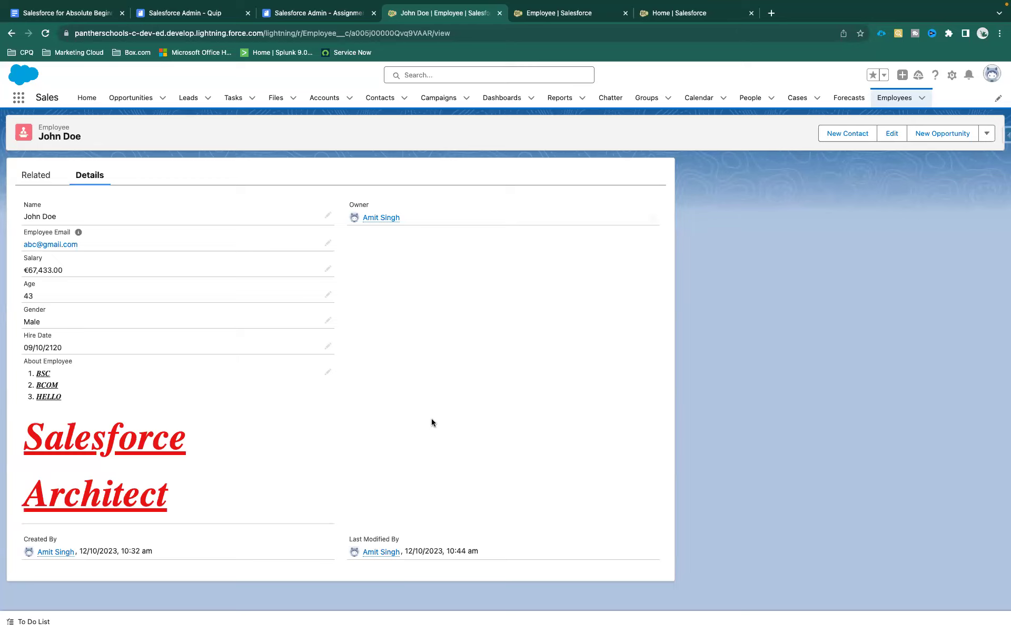
{"action": "left_click_drag", "start_coordinate": [80, 138], "coordinate": [42, 138]}
{"action": "left_click", "coordinate": [413, 274]}
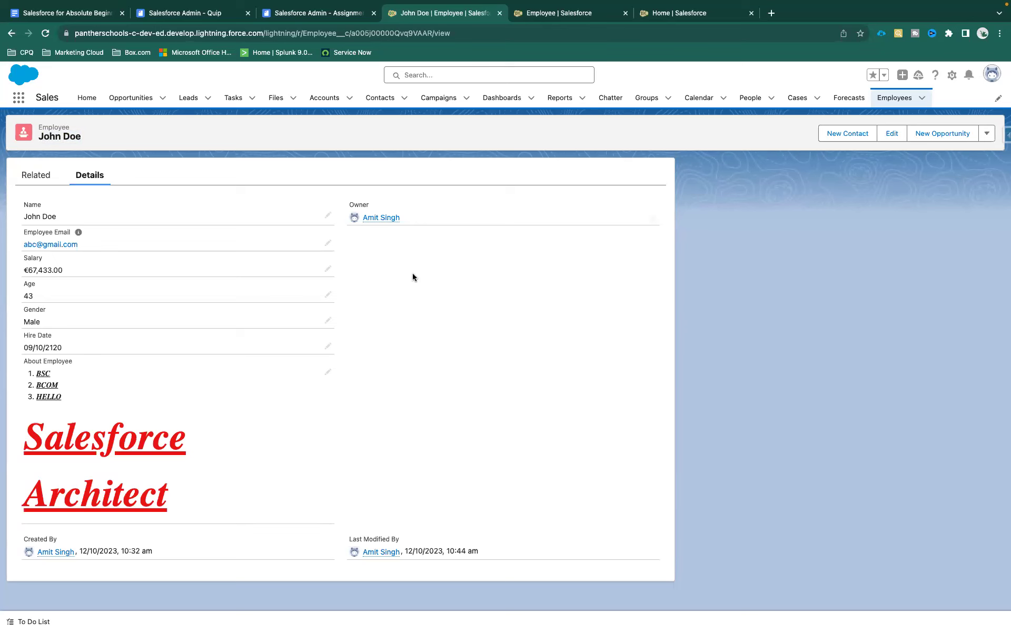
Switch to the Salesforce Admin - Assignments document in Quip and examine the list of objects required under Object Creation
{"action": "left_click", "coordinate": [323, 15]}
{"action": "scroll", "coordinate": [326, 336], "scroll_direction": "down", "scroll_amount": 3}
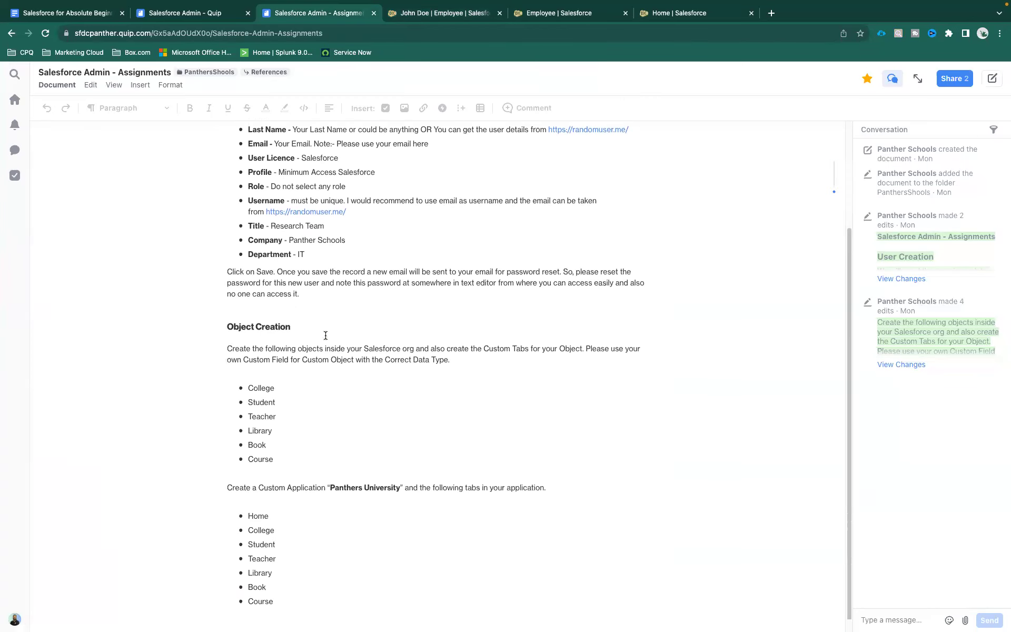
{"action": "left_click_drag", "start_coordinate": [276, 447], "coordinate": [247, 378]}
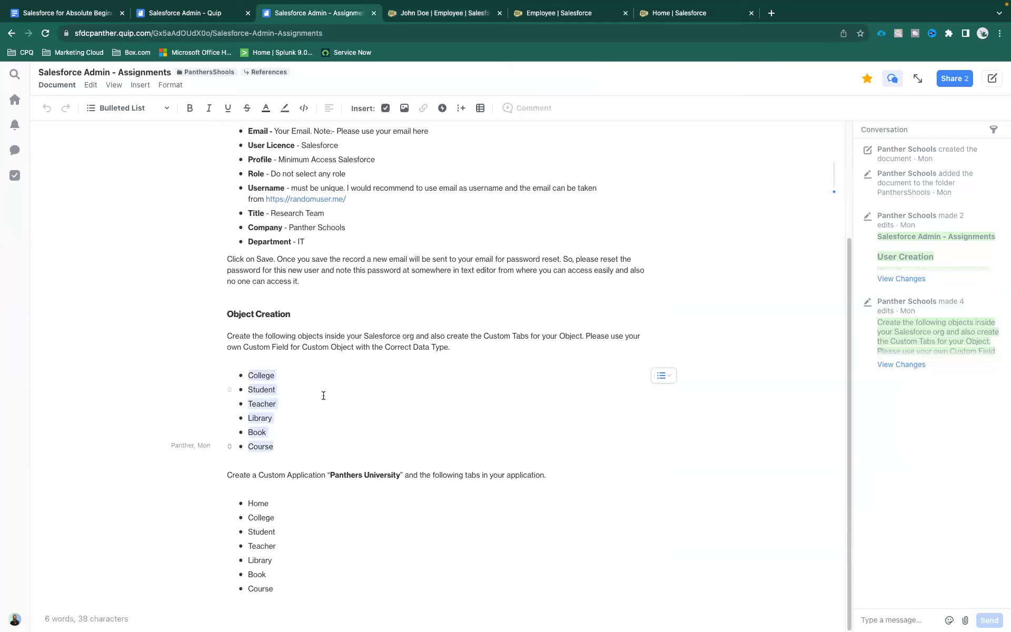
{"action": "left_click", "coordinate": [296, 432]}
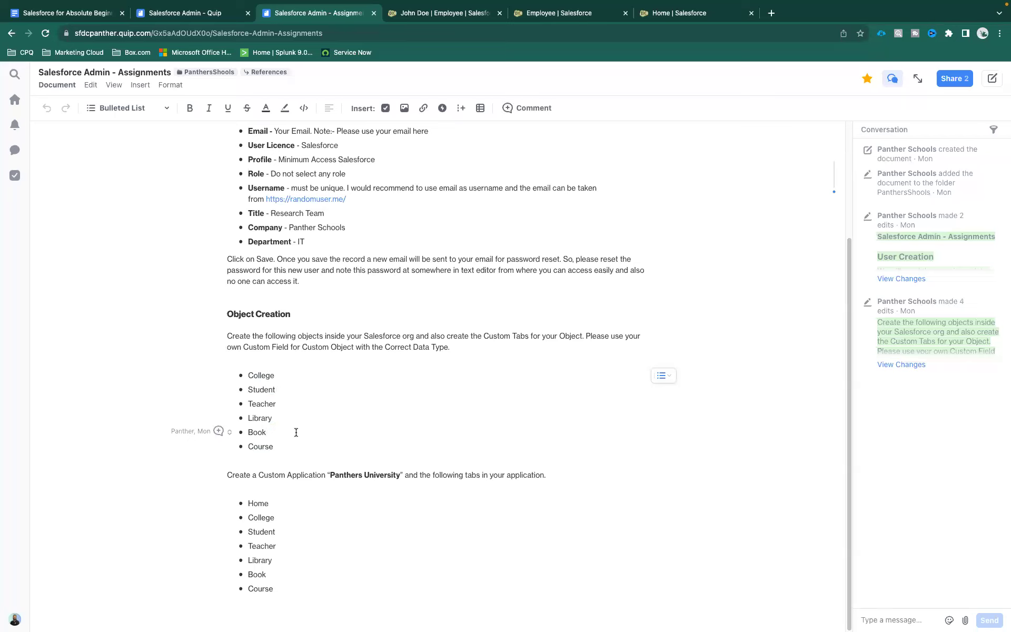
{"action": "left_click", "coordinate": [280, 377]}
{"action": "left_click_drag", "start_coordinate": [274, 446], "coordinate": [242, 373]}
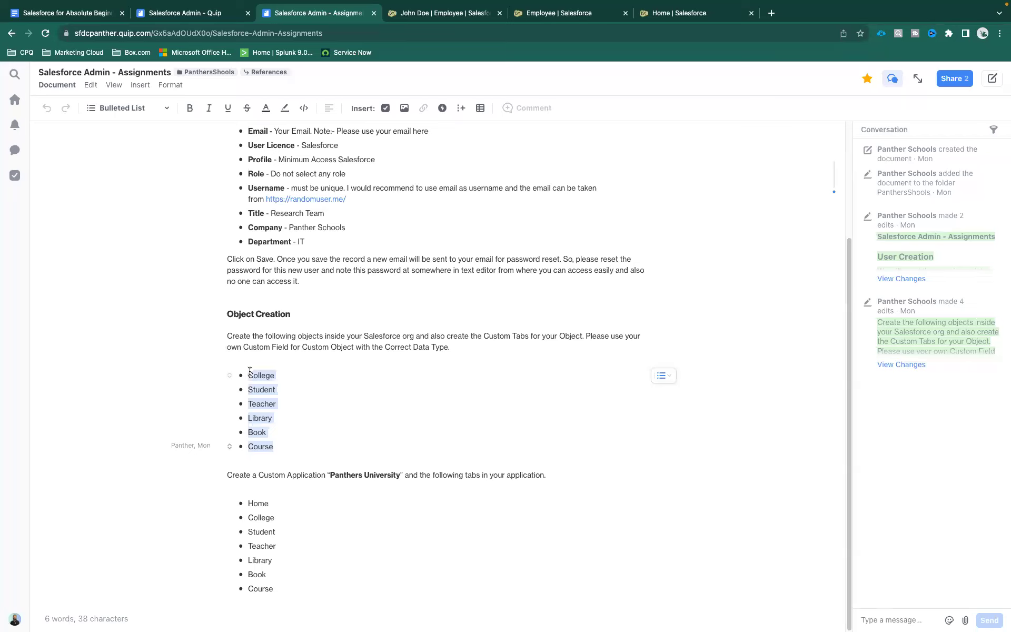
{"action": "left_click", "coordinate": [288, 376]}
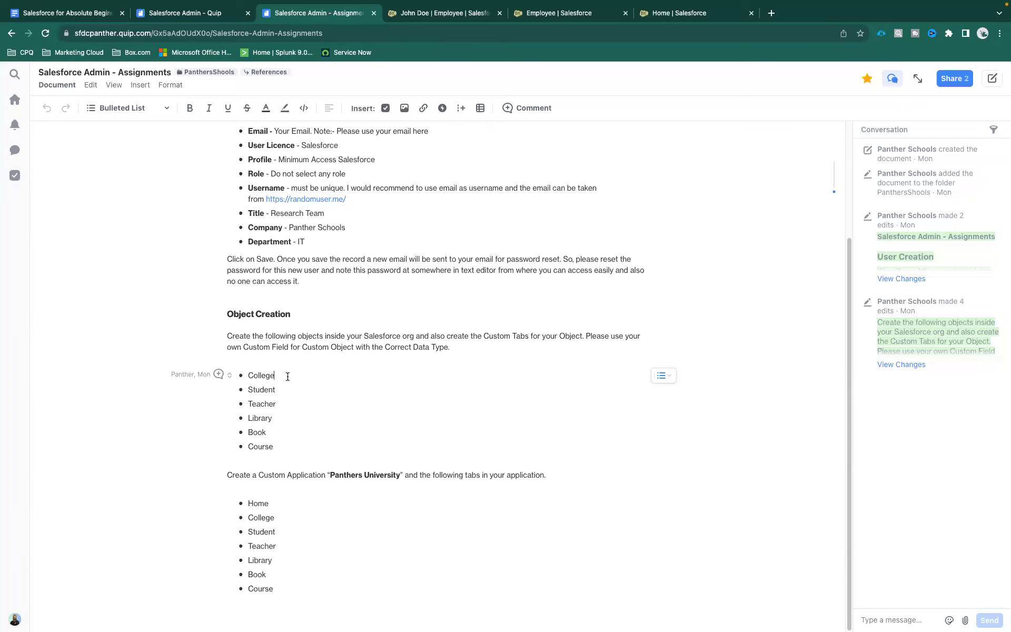
Search Google in a new browser tab for "custom field to college object" and browse the results
{"action": "scroll", "coordinate": [287, 376], "scroll_direction": "up", "scroll_amount": 3}
{"action": "right_click", "coordinate": [282, 20]}
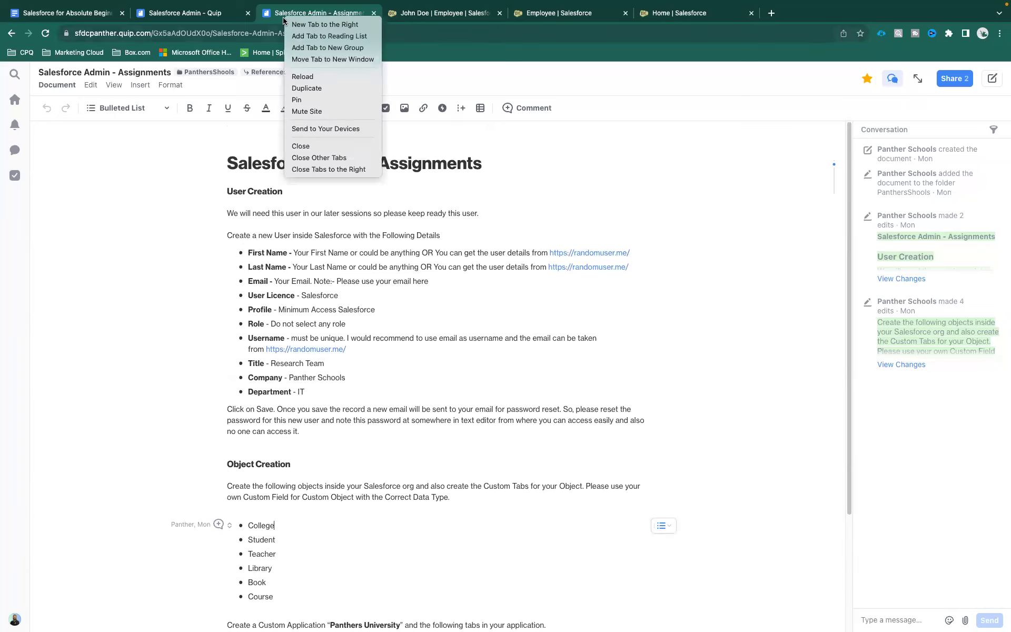
{"action": "left_click", "coordinate": [294, 24]}
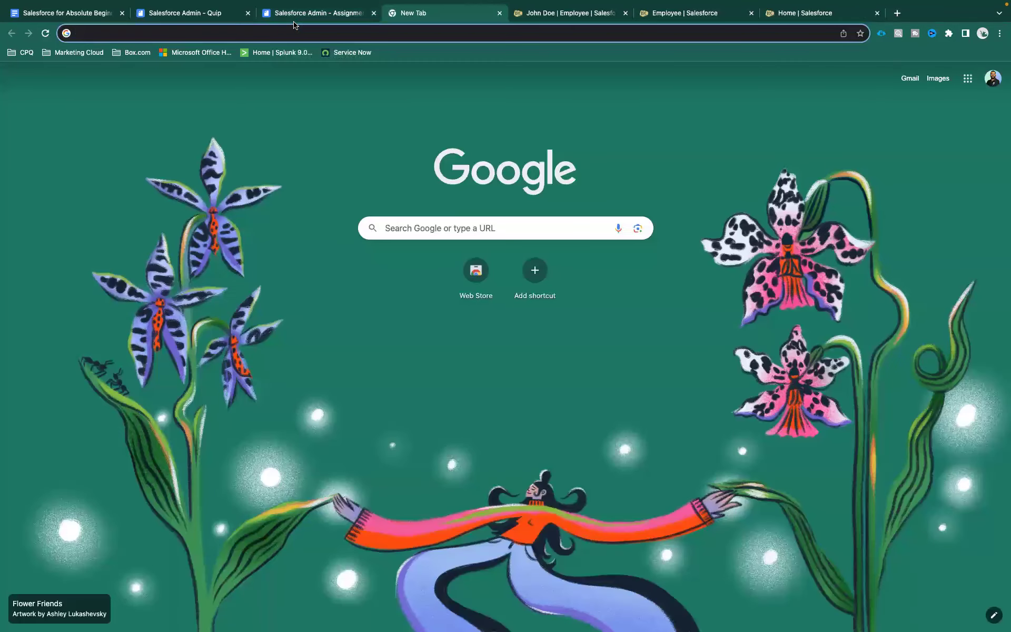
{"action": "type", "text": "custom field to college object"}
{"action": "key", "text": "Return"}
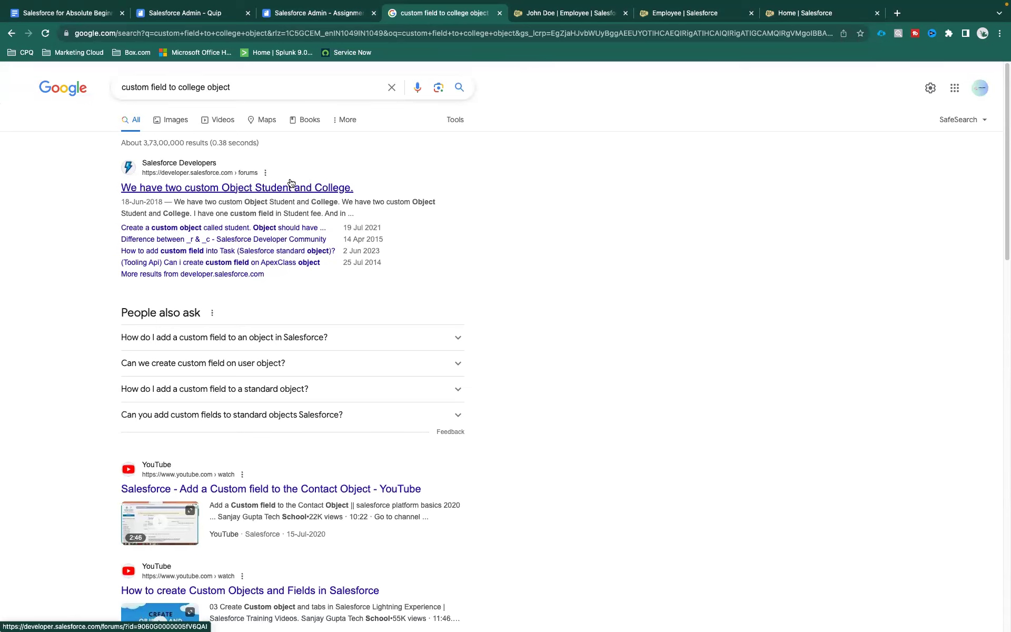
{"action": "scroll", "coordinate": [282, 295], "scroll_direction": "down", "scroll_amount": 3}
{"action": "scroll", "coordinate": [282, 294], "scroll_direction": "down", "scroll_amount": 11}
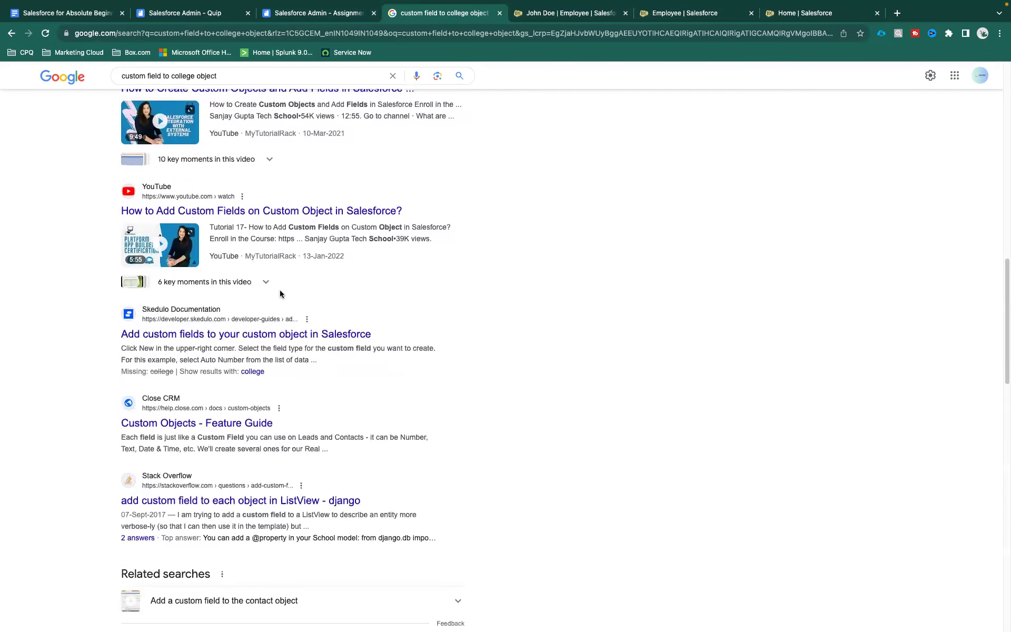
{"action": "scroll", "coordinate": [280, 293], "scroll_direction": "down", "scroll_amount": 3}
{"action": "scroll", "coordinate": [278, 290], "scroll_direction": "up", "scroll_amount": 12}
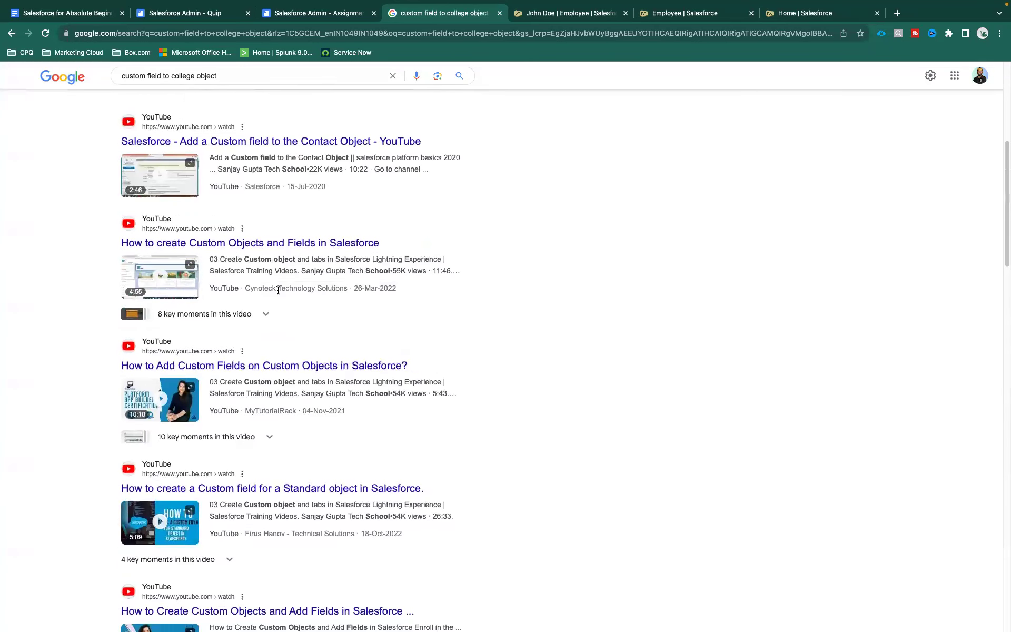
Change the search query to "custom attribute to college table" and look through the results
{"action": "double_click", "coordinate": [154, 76]}
{"action": "type", "text": "at"}
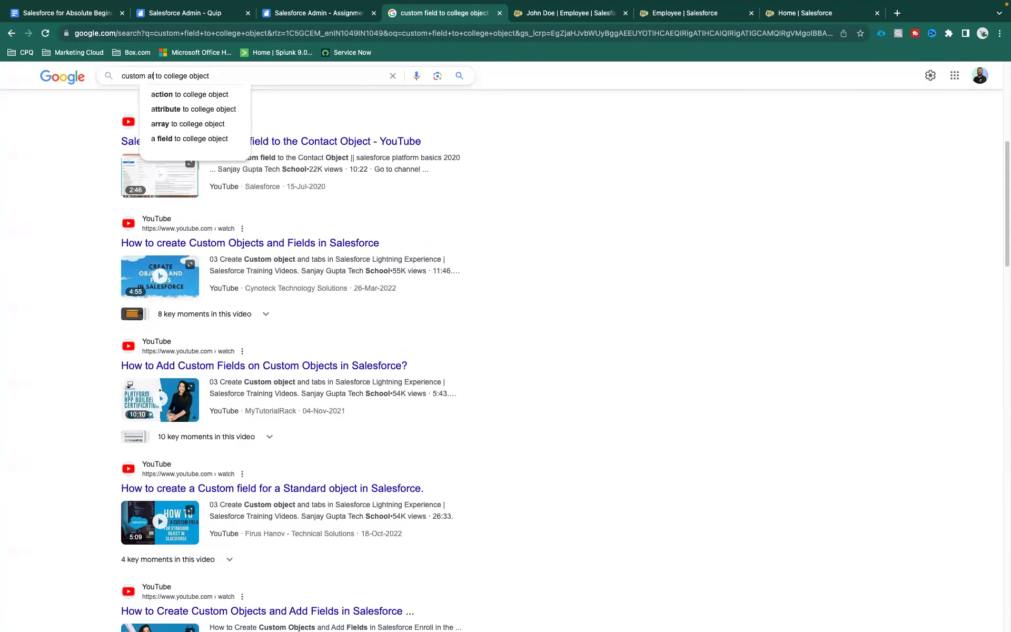
{"action": "type", "text": "t"}
{"action": "key", "text": "Down"}
{"action": "double_click", "coordinate": [213, 72]}
{"action": "type", "text": "ta"}
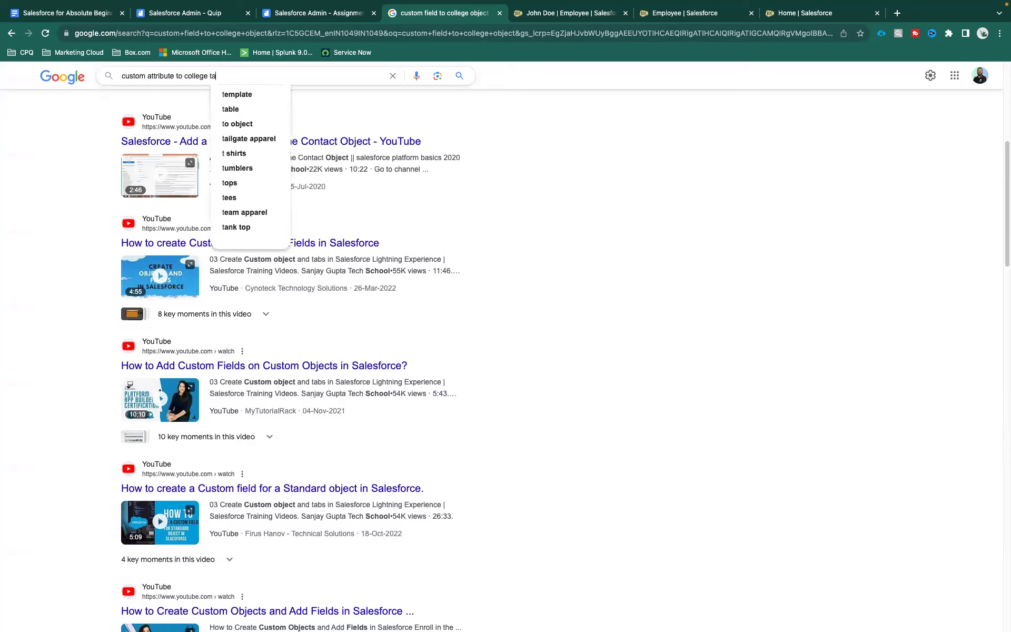
{"action": "type", "text": "ble"}
{"action": "key", "text": "Return"}
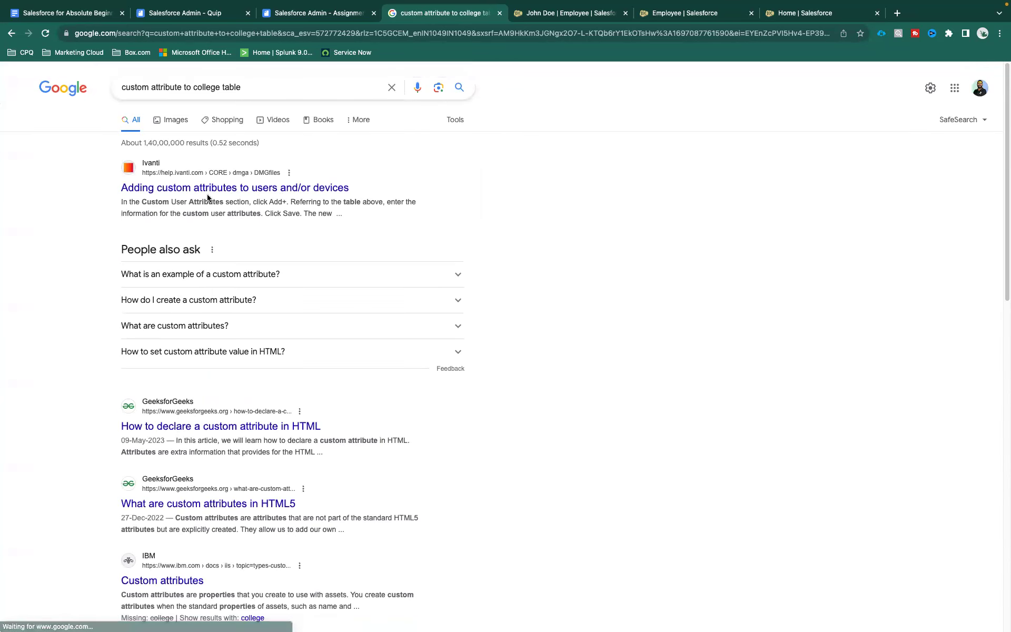
{"action": "scroll", "coordinate": [237, 322], "scroll_direction": "down", "scroll_amount": 2}
{"action": "scroll", "coordinate": [270, 349], "scroll_direction": "down", "scroll_amount": 1}
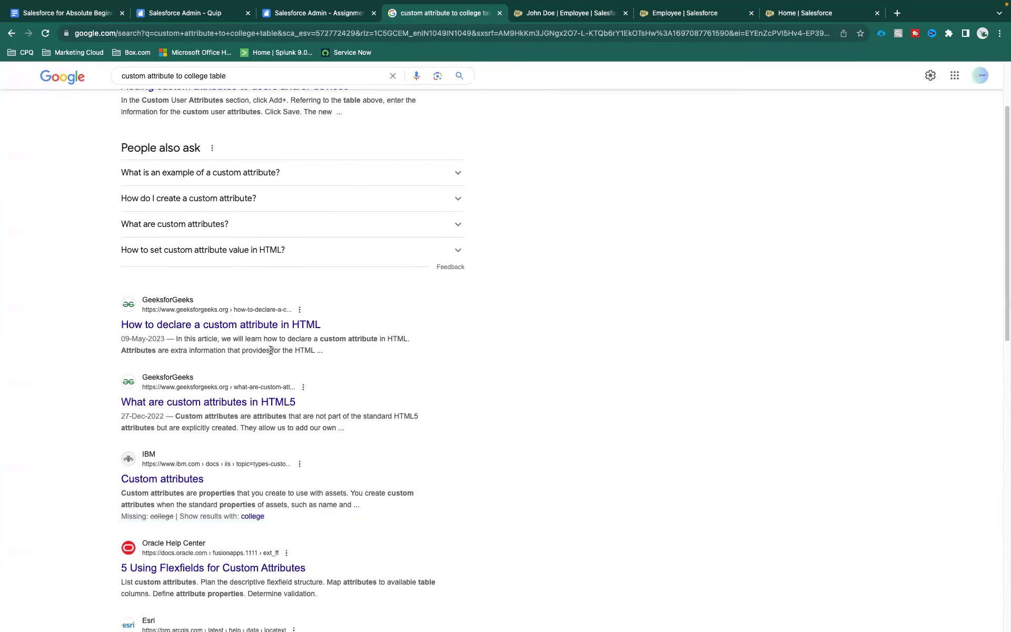
Replace "custom attribute" in the query with "columns" to search for "columns to college table"
{"action": "scroll", "coordinate": [220, 335], "scroll_direction": "up", "scroll_amount": 3}
{"action": "left_click", "coordinate": [172, 87]}
{"action": "key", "text": "BackSpace"}
{"action": "key", "text": "BackSpace"}
{"action": "key", "text": "BackSpace"}
{"action": "key", "text": "BackSpace"}
{"action": "key", "text": "BackSpace"}
{"action": "key", "text": "BackSpace"}
{"action": "key", "text": "BackSpace"}
{"action": "key", "text": "BackSpace"}
{"action": "key", "text": "BackSpace"}
{"action": "key", "text": "BackSpace"}
{"action": "key", "text": "BackSpace"}
{"action": "key", "text": "BackSpace"}
{"action": "key", "text": "BackSpace"}
{"action": "key", "text": "BackSpace"}
{"action": "key", "text": "BackSpace"}
{"action": "type", "text": "olumns"}
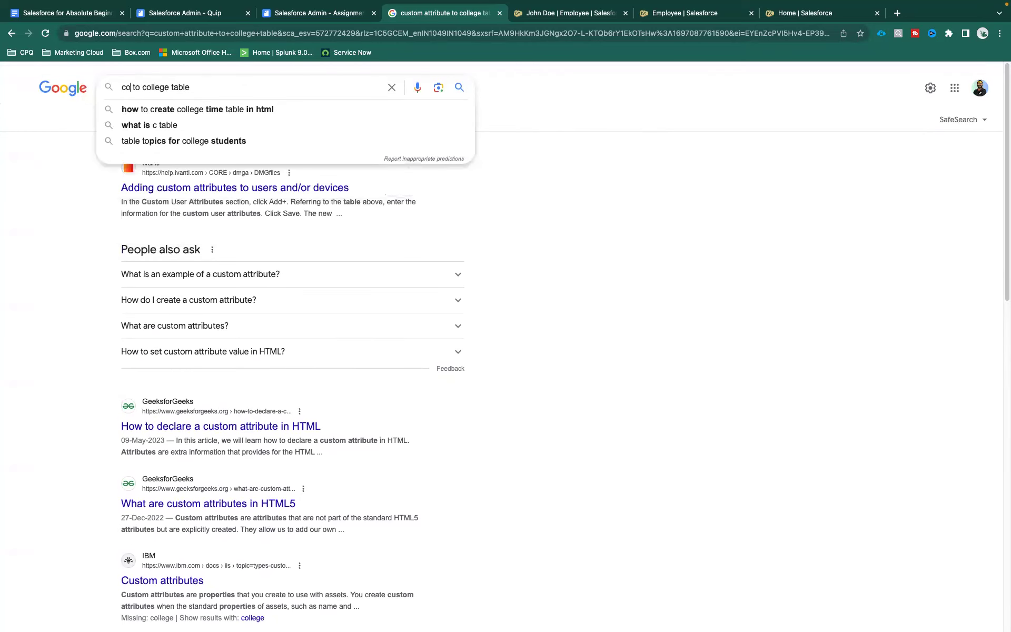
Refine the search to "columns for college table" and look over the first results
{"action": "left_click", "coordinate": [164, 88]}
{"action": "key", "text": "BackSpace"}
{"action": "key", "text": "BackSpace"}
{"action": "key", "text": "BackSpace"}
{"action": "type", "text": "for"}
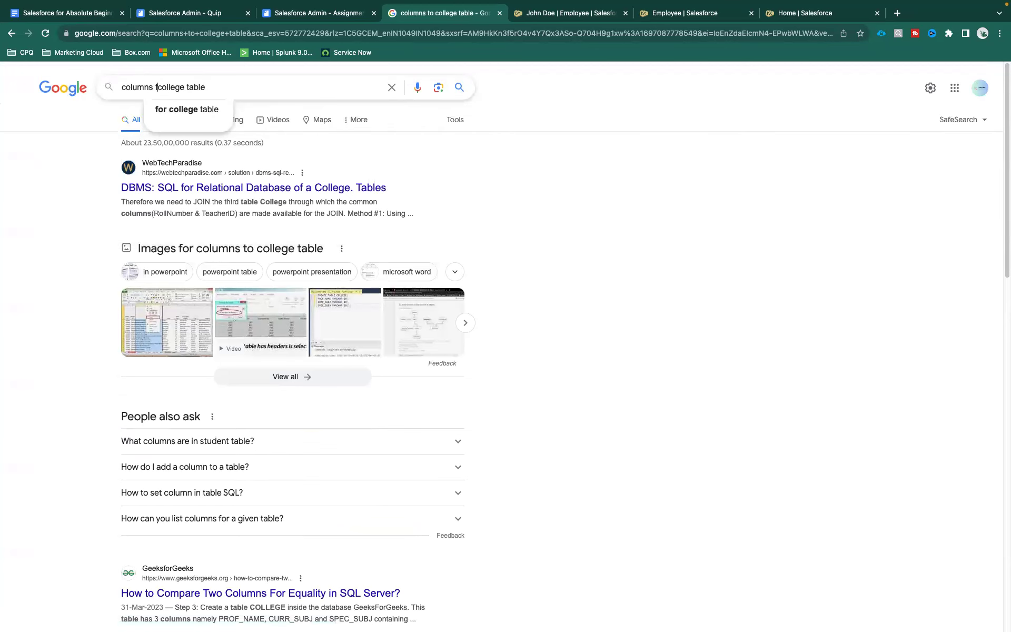
{"action": "key", "text": "Return"}
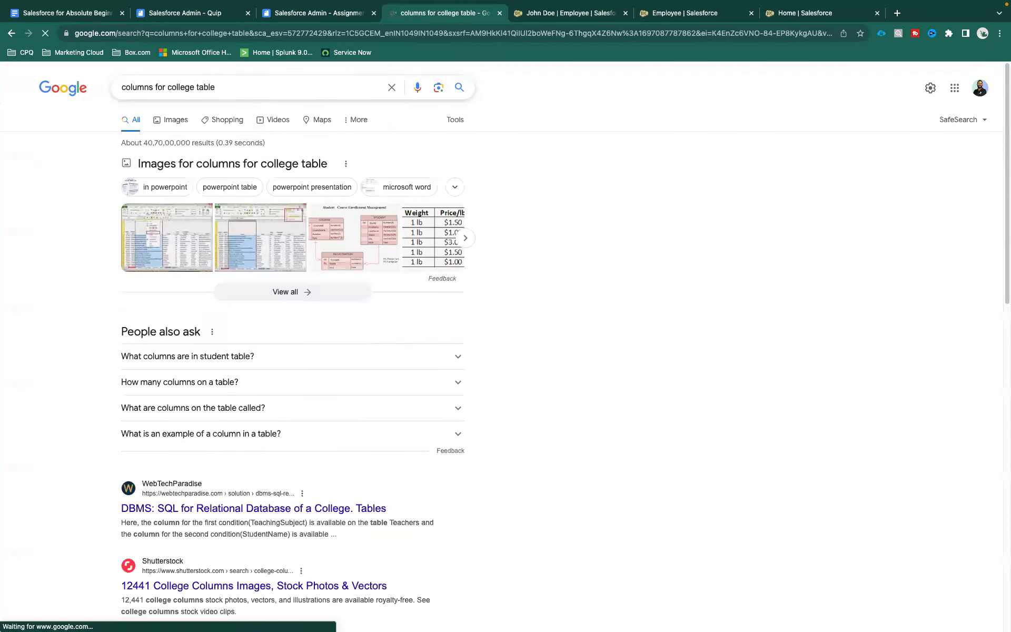
{"action": "scroll", "coordinate": [190, 294], "scroll_direction": "down", "scroll_amount": 1}
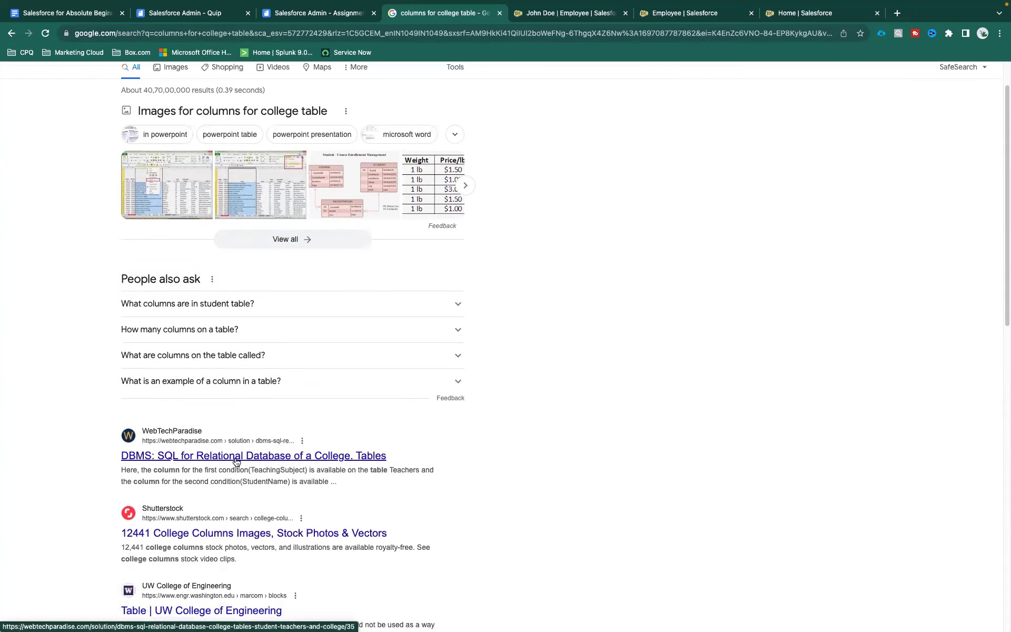
Open the WebTechParadise result on SQL for a college relational database in a new tab and examine its table definitions and queries
{"action": "left_click", "coordinate": [313, 458], "text": "super"}
{"action": "left_click", "coordinate": [492, 16]}
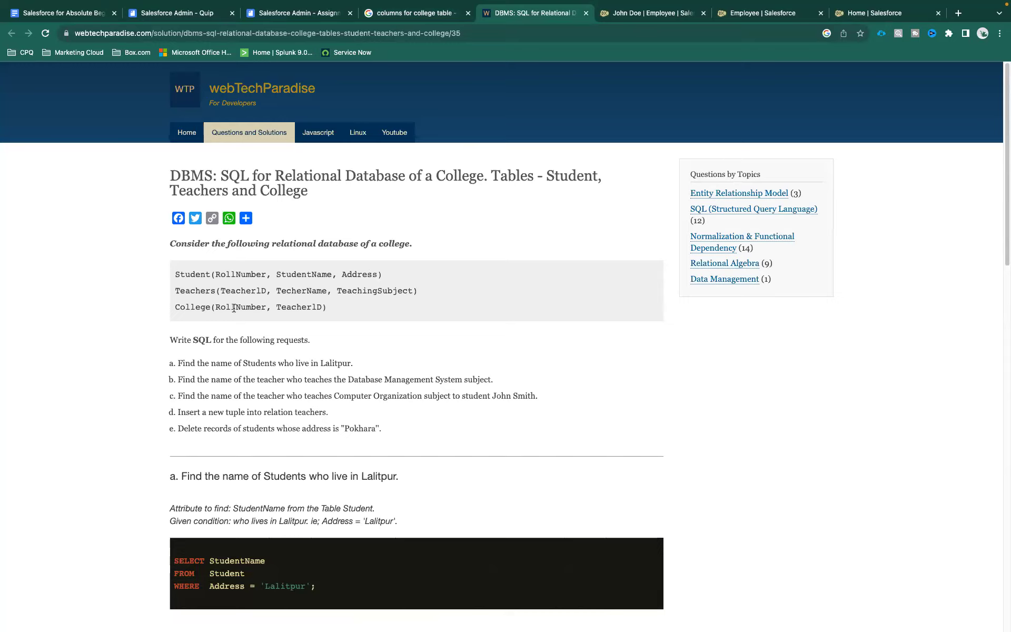
{"action": "scroll", "coordinate": [232, 309], "scroll_direction": "down", "scroll_amount": 5}
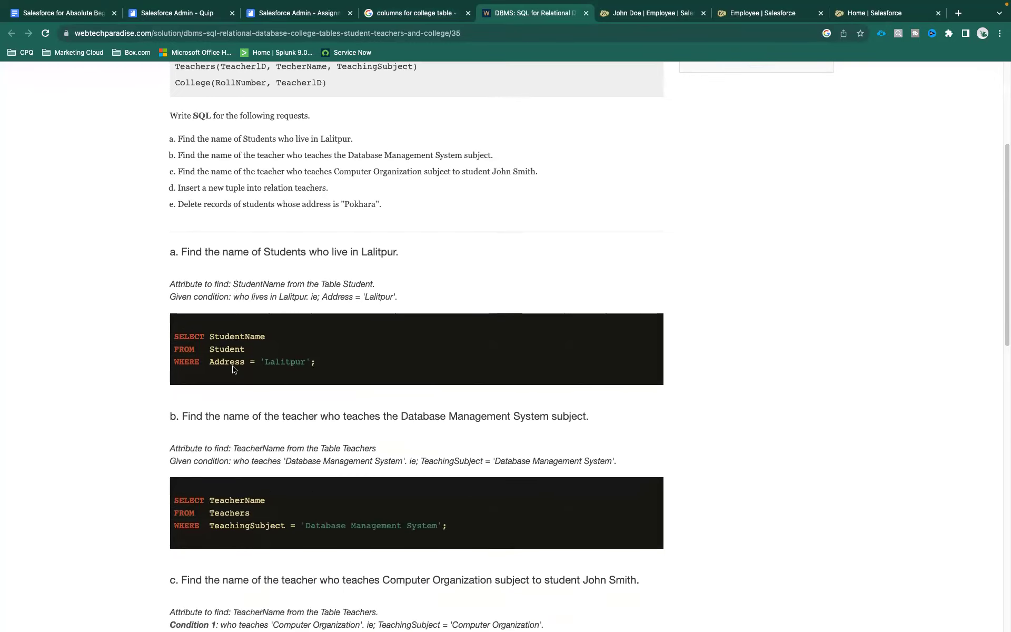
{"action": "scroll", "coordinate": [235, 390], "scroll_direction": "down", "scroll_amount": 8}
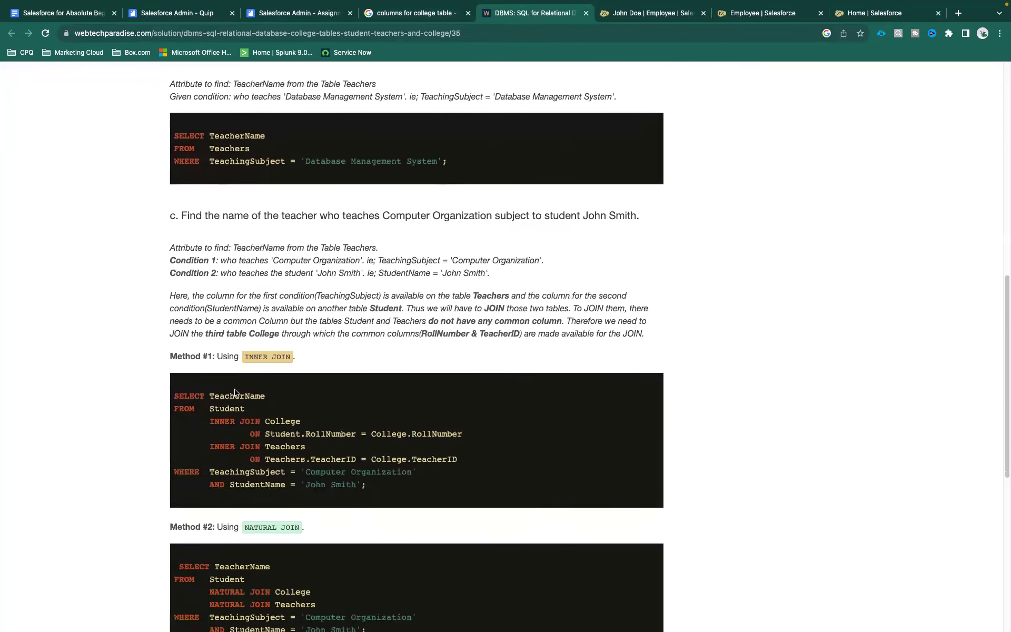
{"action": "scroll", "coordinate": [235, 392], "scroll_direction": "down", "scroll_amount": 9}
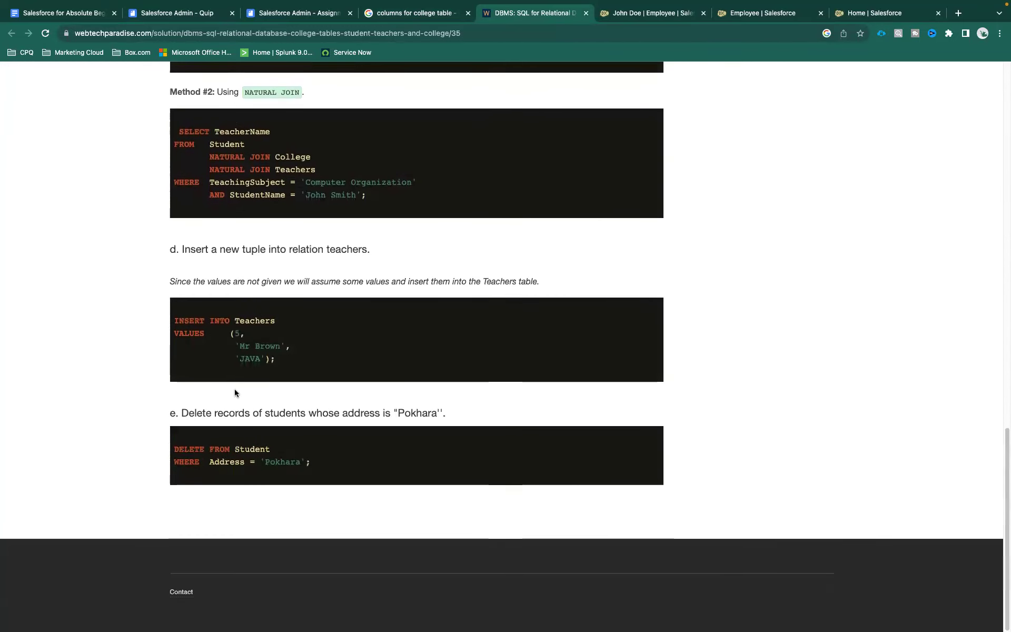
{"action": "scroll", "coordinate": [235, 392], "scroll_direction": "up", "scroll_amount": 20}
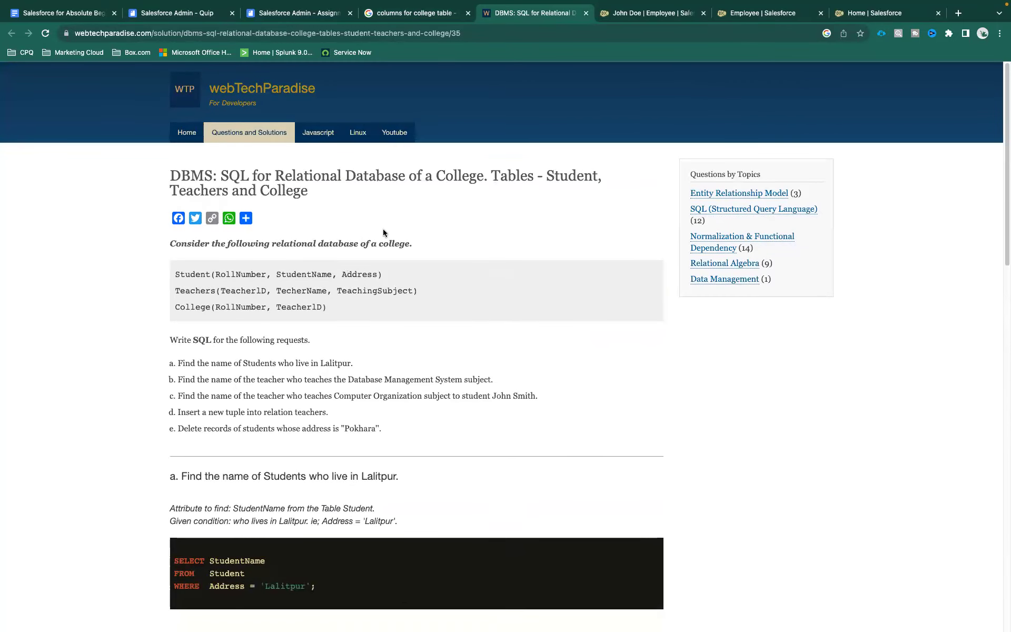
Close the WebTechParadise article and browse the remaining search results for college table columns
{"action": "left_click", "coordinate": [586, 13]}
{"action": "scroll", "coordinate": [350, 388], "scroll_direction": "down", "scroll_amount": 3}
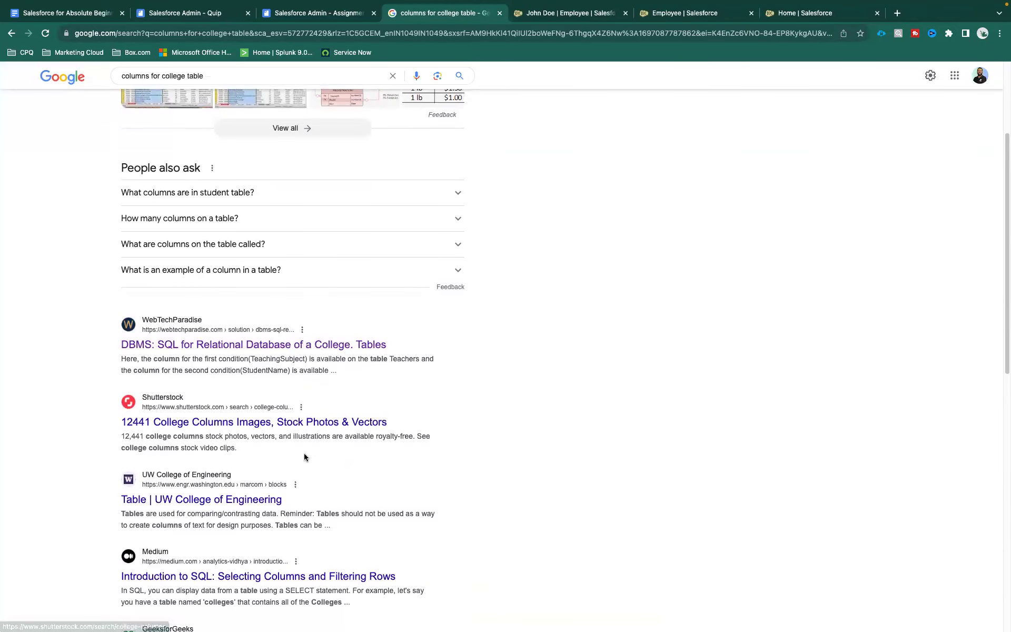
{"action": "scroll", "coordinate": [305, 457], "scroll_direction": "down", "scroll_amount": 5}
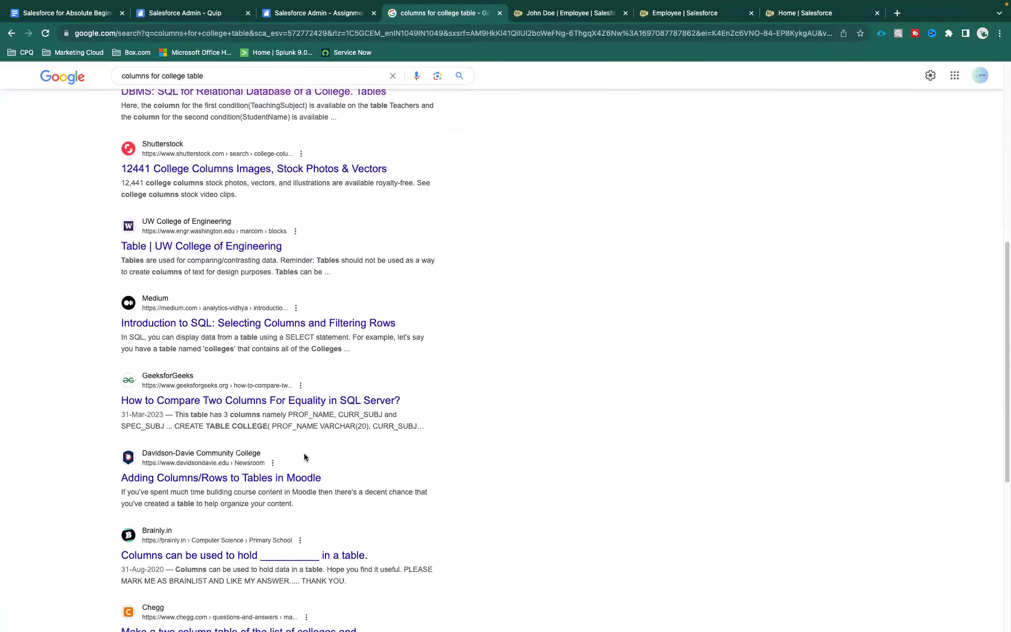
{"action": "scroll", "coordinate": [305, 453], "scroll_direction": "down", "scroll_amount": 3}
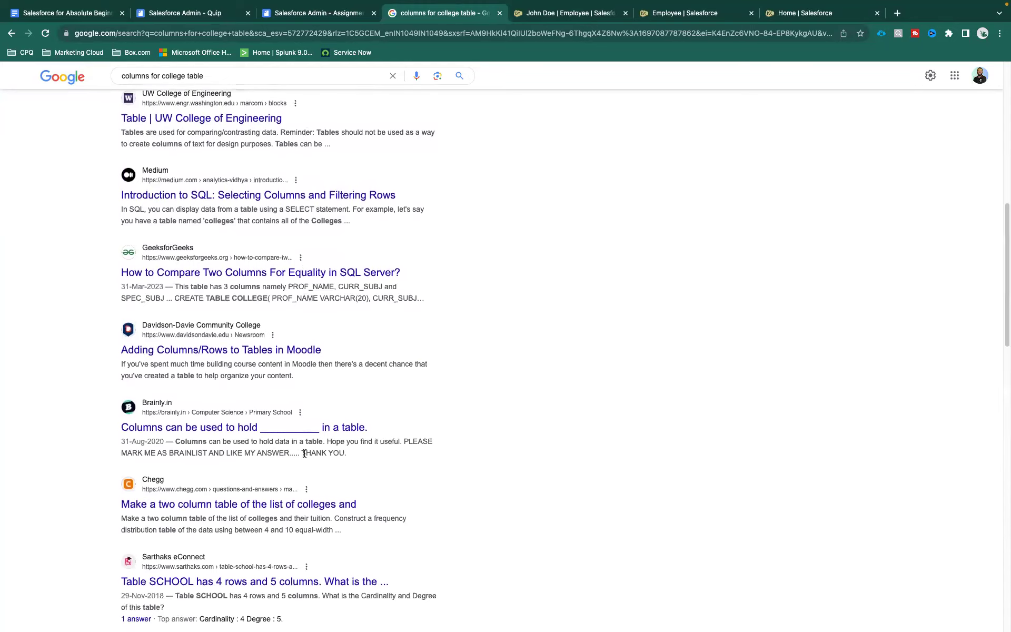
{"action": "scroll", "coordinate": [304, 452], "scroll_direction": "up", "scroll_amount": 10}
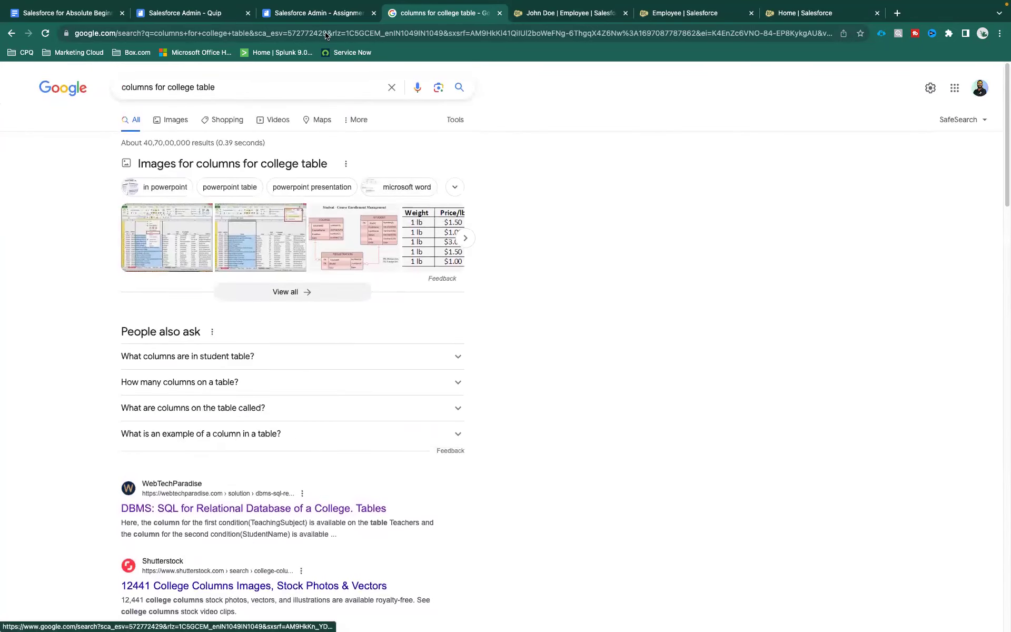
Preview the Student - Course Enrollment Management diagram from the image results
{"action": "left_click", "coordinate": [318, 13]}
{"action": "left_click", "coordinate": [388, 15]}
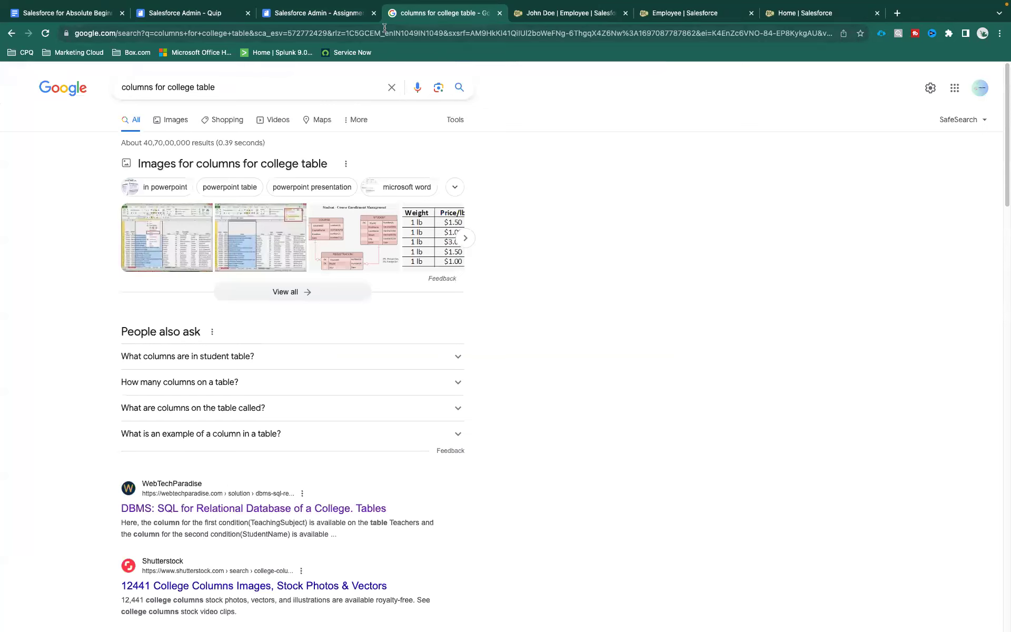
{"action": "left_click", "coordinate": [384, 28]}
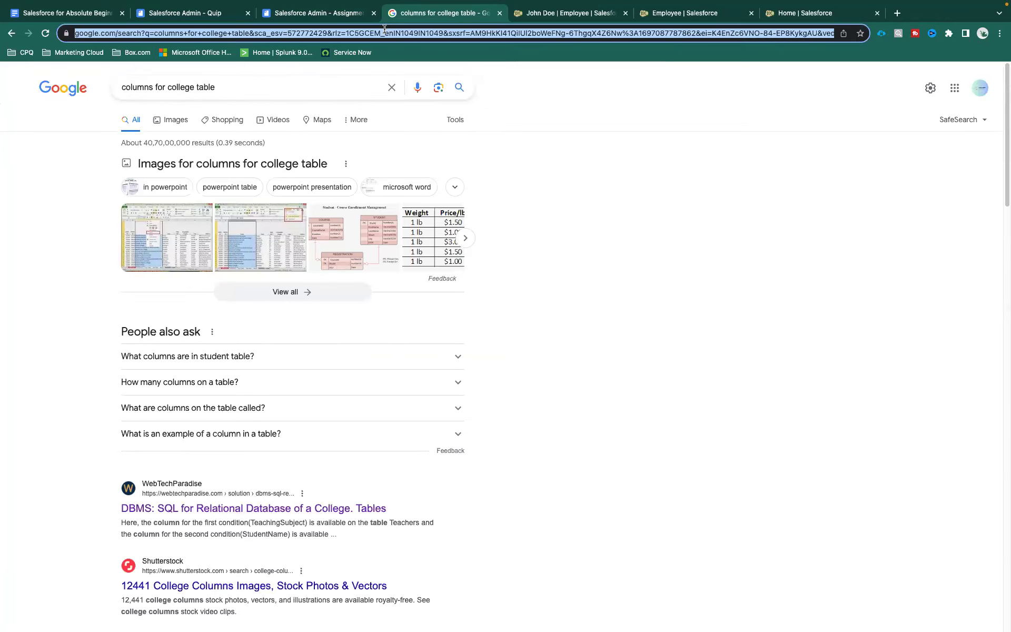
{"action": "left_click", "coordinate": [353, 243]}
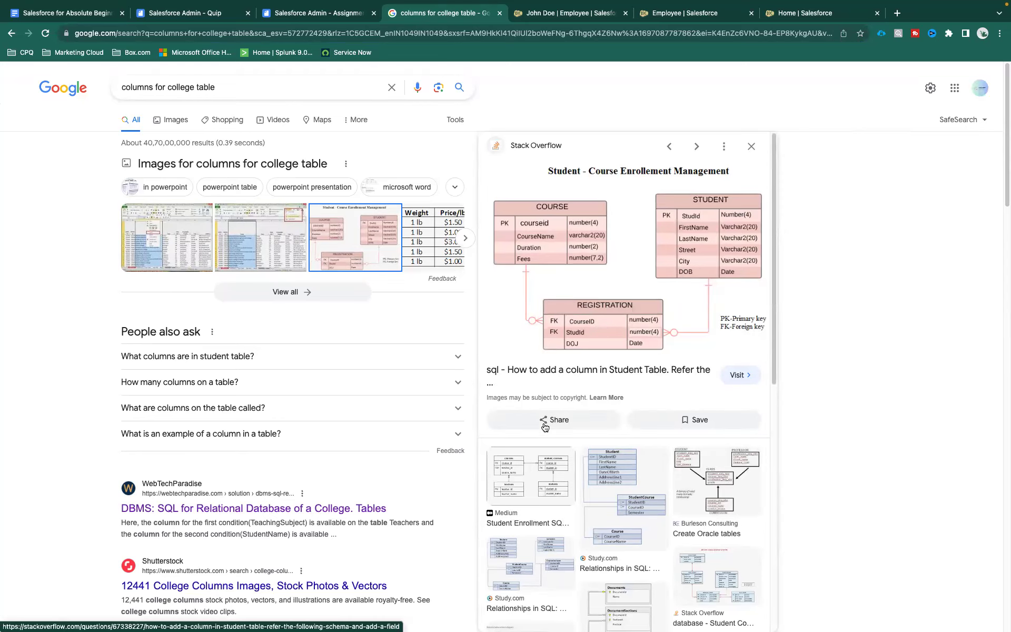
Browse the related image results from Medium, Study.com and Gardner Quad Squad, examining the student, lecturer and course table diagrams
{"action": "left_click", "coordinate": [533, 469]}
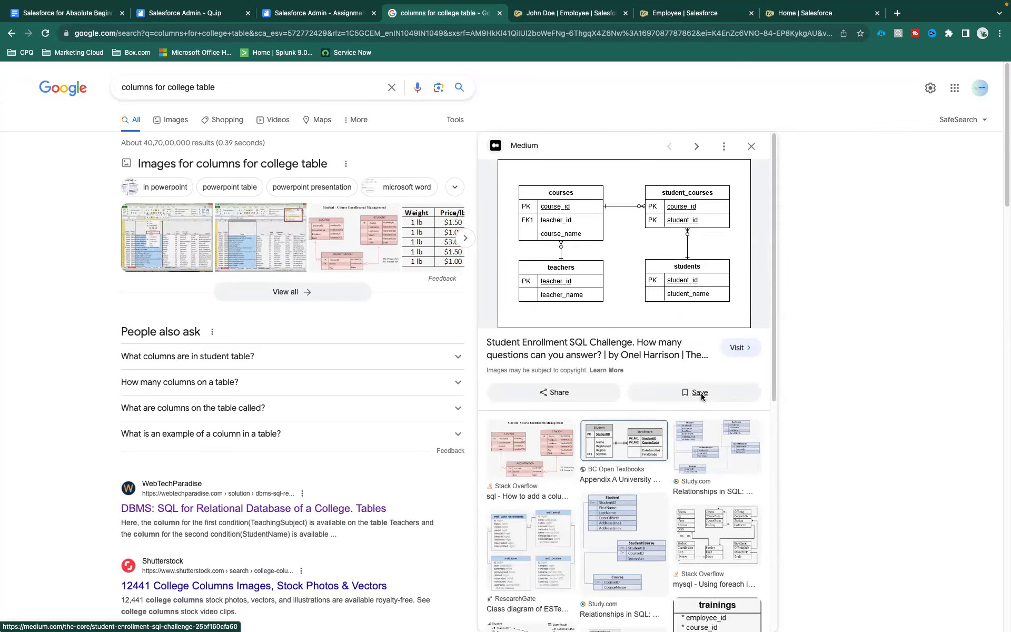
{"action": "left_click", "coordinate": [700, 421]}
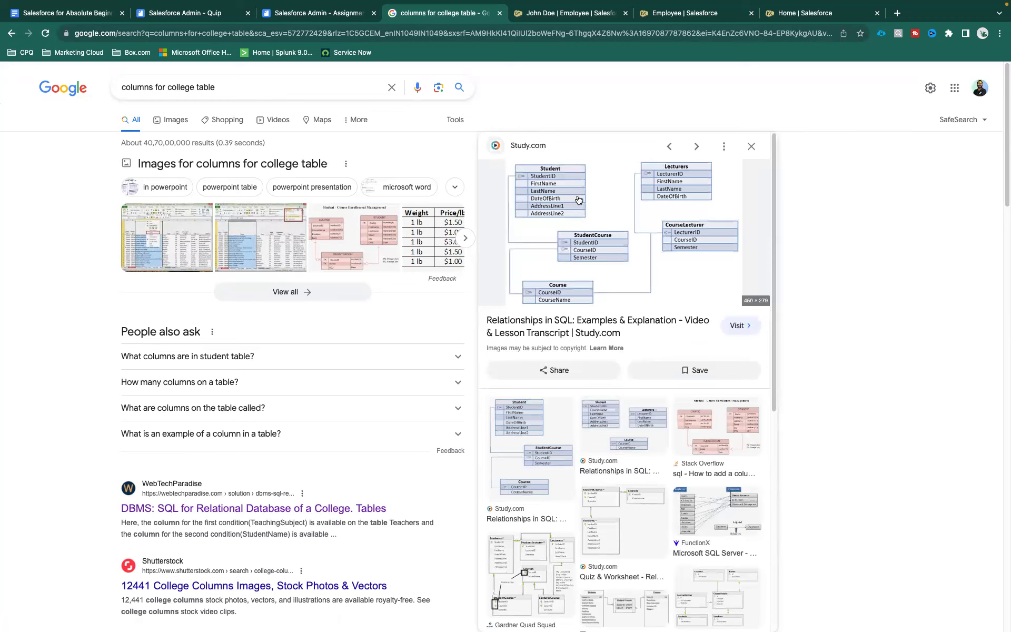
{"action": "scroll", "coordinate": [548, 369], "scroll_direction": "down", "scroll_amount": 3}
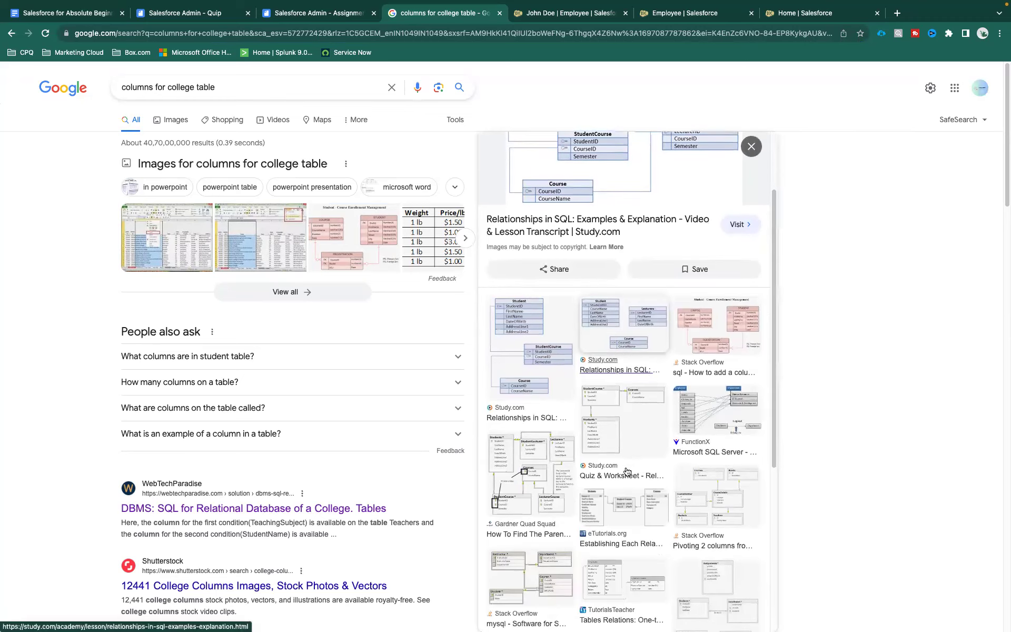
{"action": "left_click", "coordinate": [518, 462]}
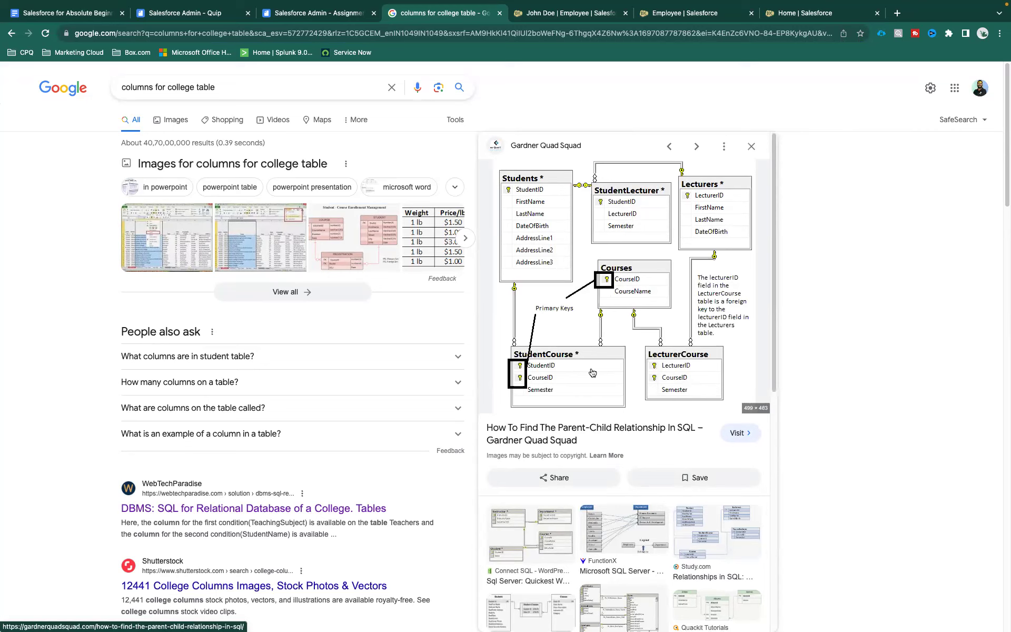
{"action": "scroll", "coordinate": [592, 372], "scroll_direction": "down", "scroll_amount": 1}
{"action": "left_click", "coordinate": [716, 487]}
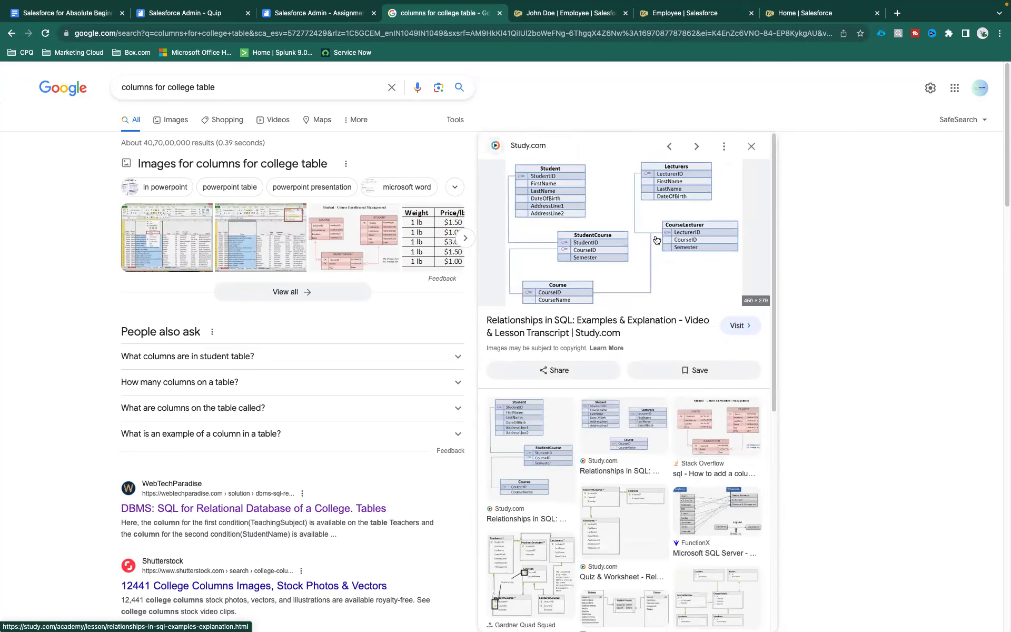
{"action": "scroll", "coordinate": [638, 402], "scroll_direction": "down", "scroll_amount": 3}
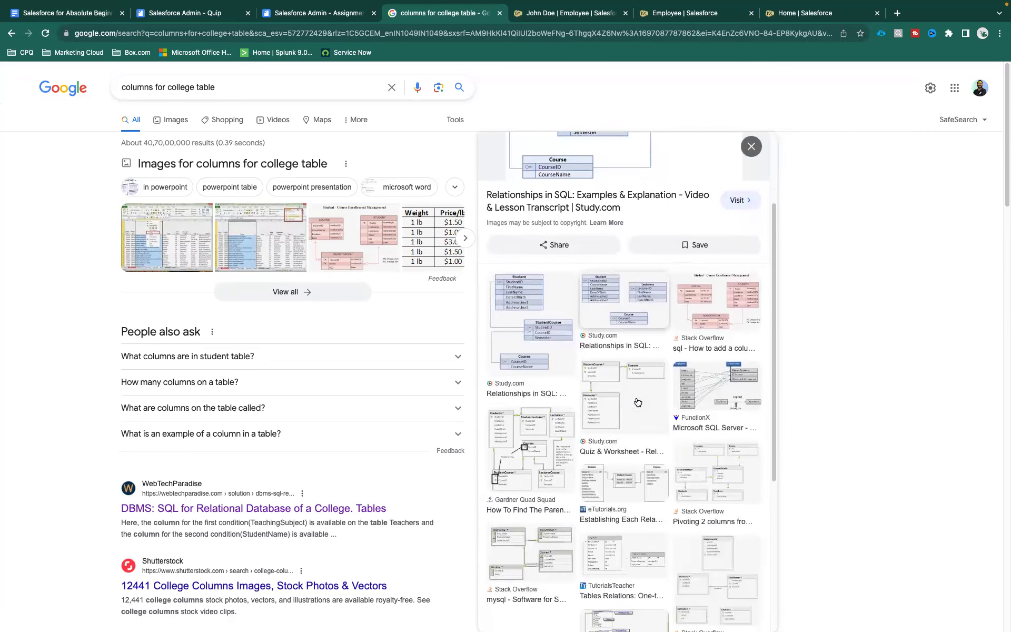
{"action": "scroll", "coordinate": [637, 402], "scroll_direction": "down", "scroll_amount": 5}
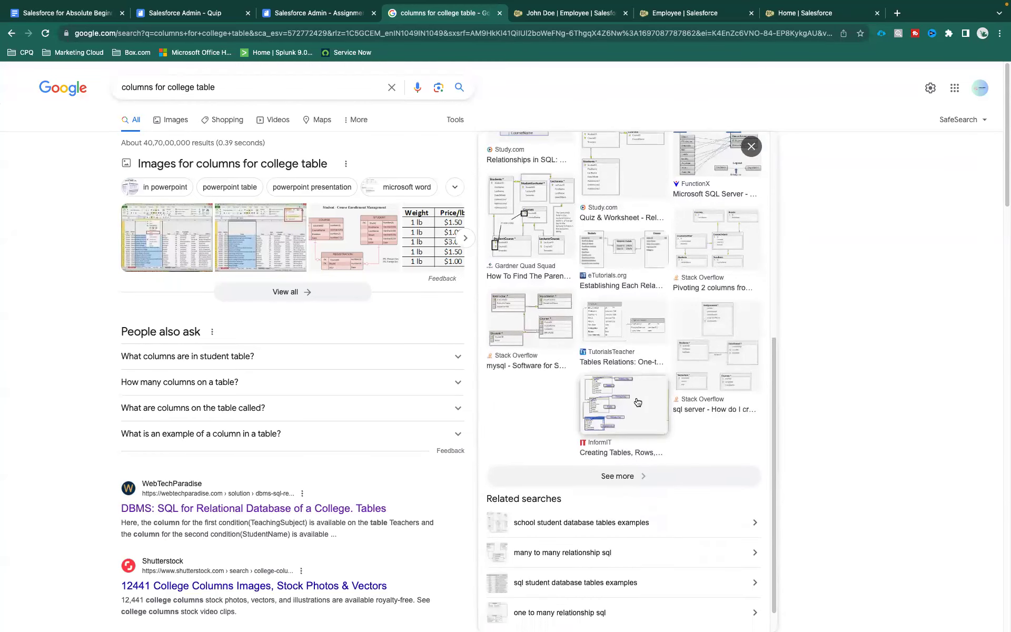
{"action": "scroll", "coordinate": [637, 402], "scroll_direction": "up", "scroll_amount": 10}
Switch from the Google results to Bard at bard.google.com and go through its introductory notices until they are dismissed
{"action": "left_click", "coordinate": [210, 34]}
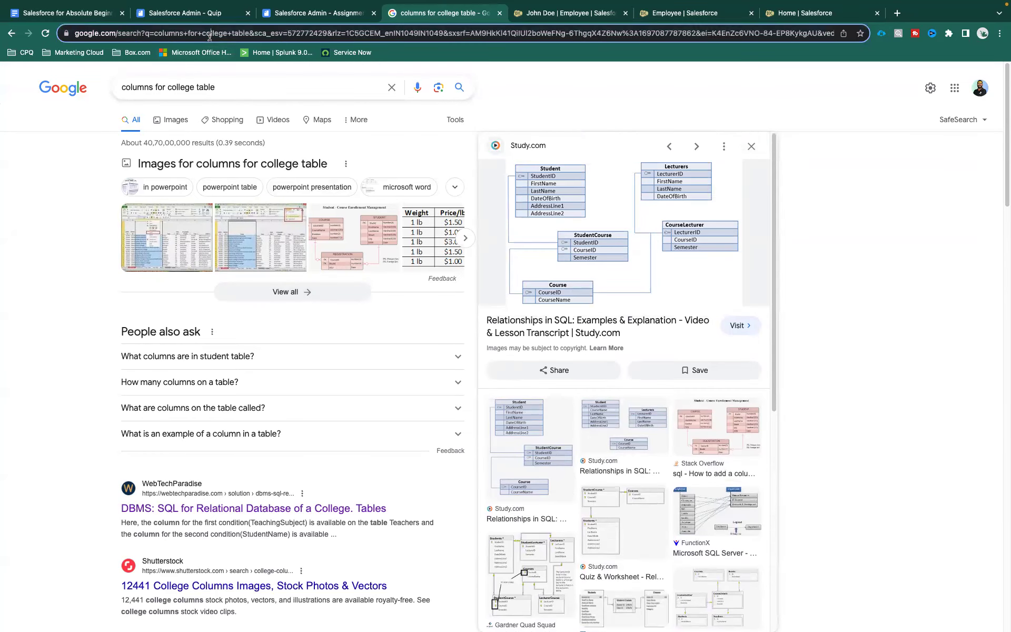
{"action": "type", "text": "bard"}
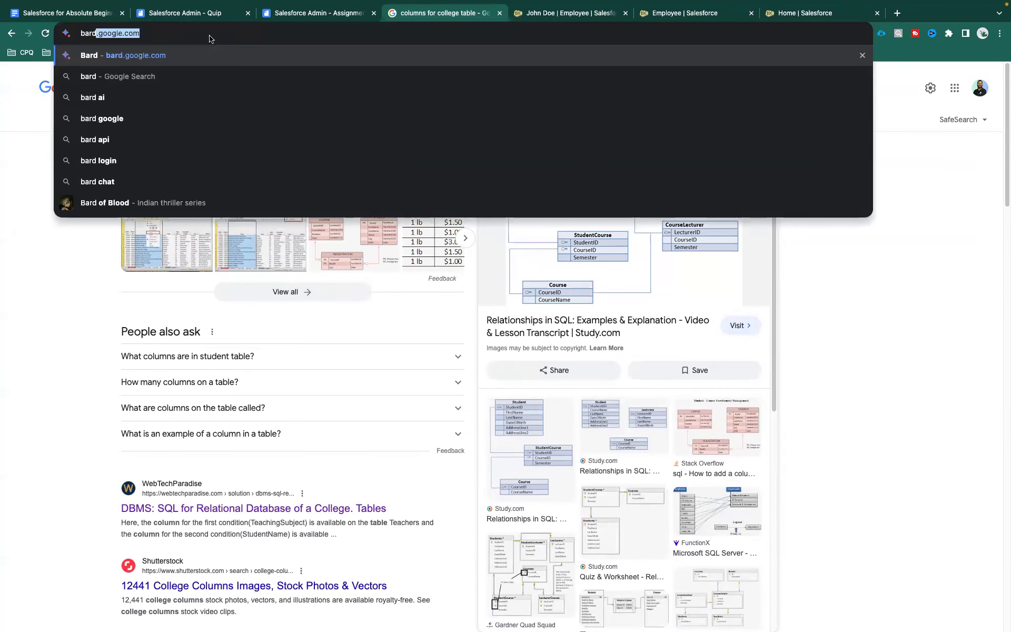
{"action": "key", "text": "Return"}
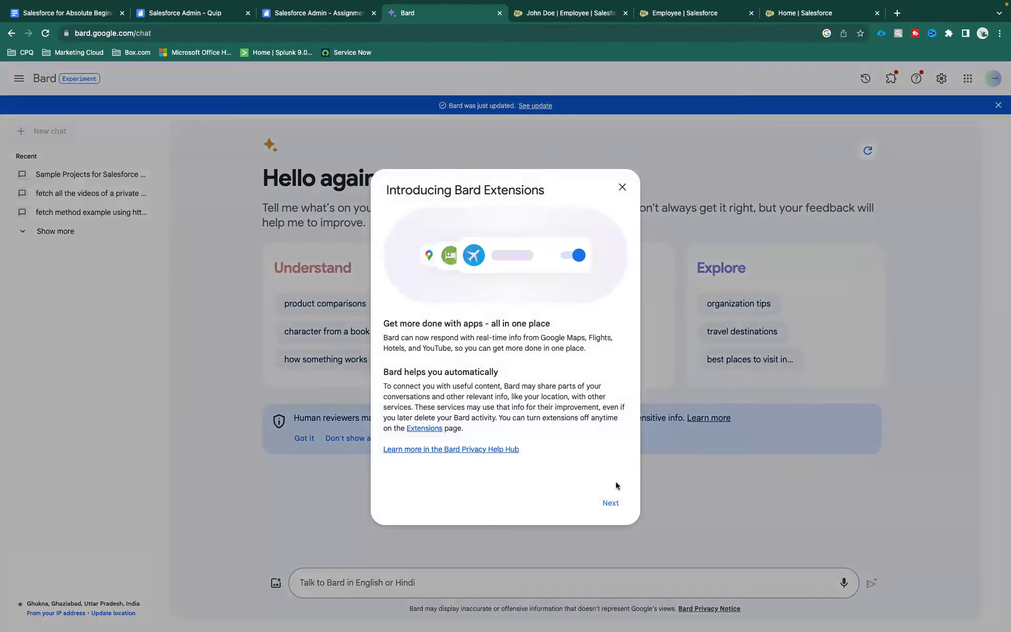
{"action": "left_click", "coordinate": [611, 502]}
{"action": "left_click", "coordinate": [611, 503]}
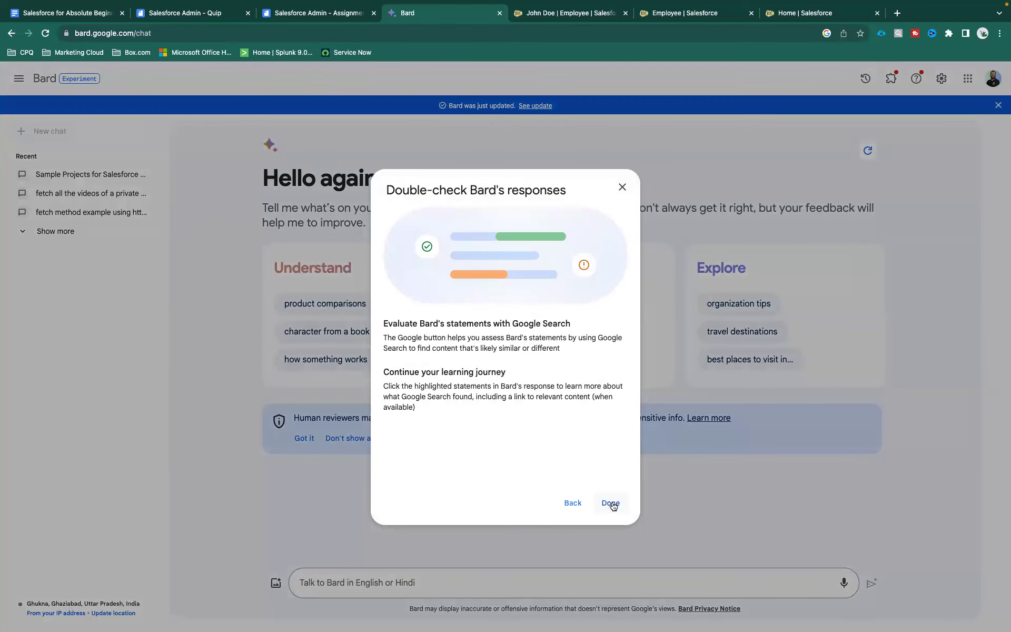
{"action": "left_click", "coordinate": [611, 502]}
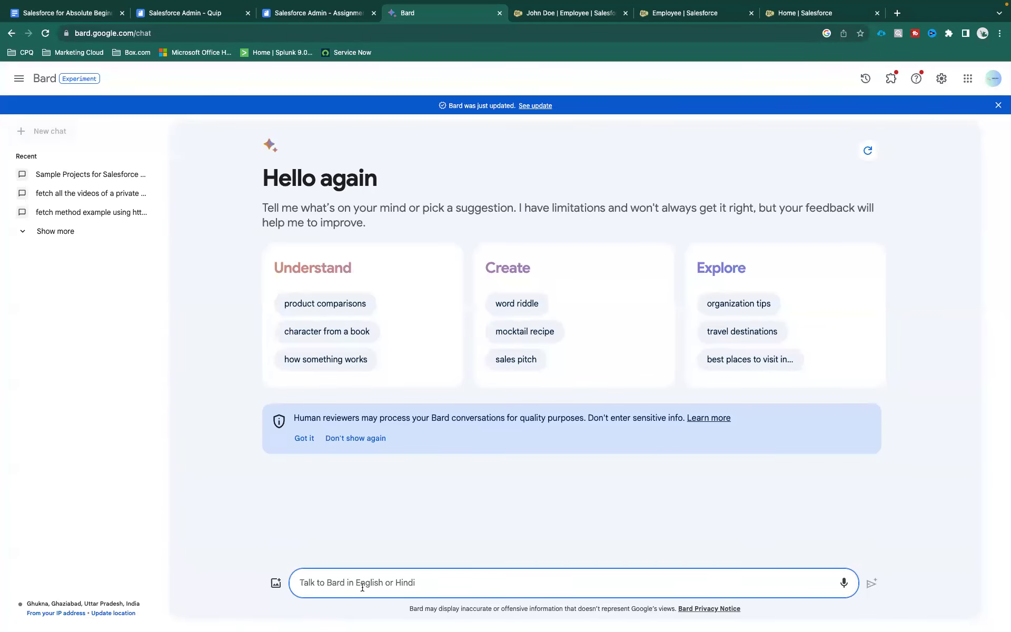
Ask Bard for "custom field for college objects for salesforce project with data type"
{"action": "type", "text": "customg"}
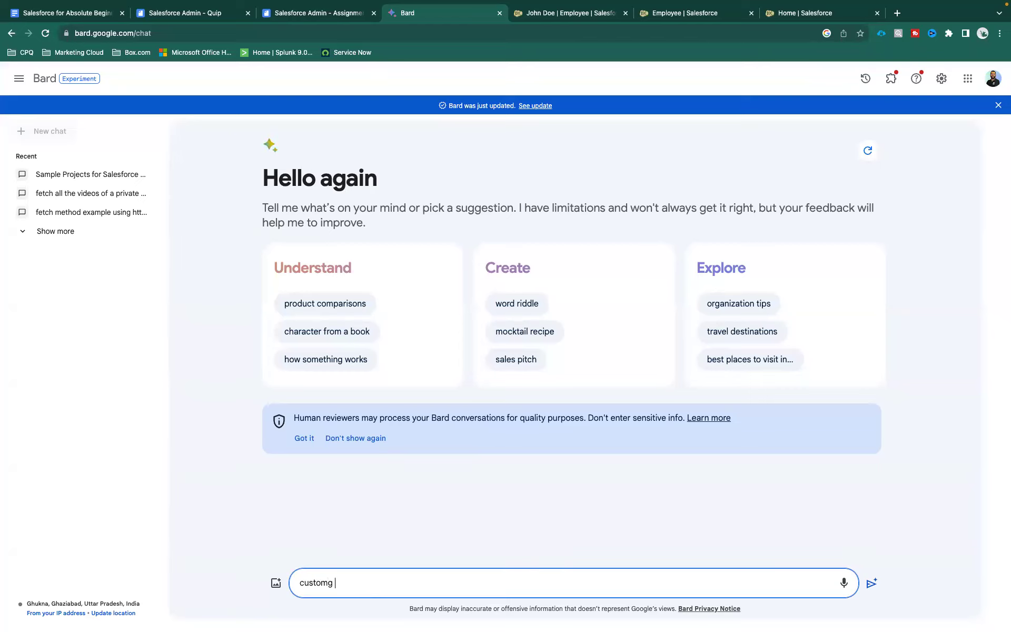
{"action": "key", "text": "BackSpace"}
{"action": "type", "text": "field for college objects in salesforce "}
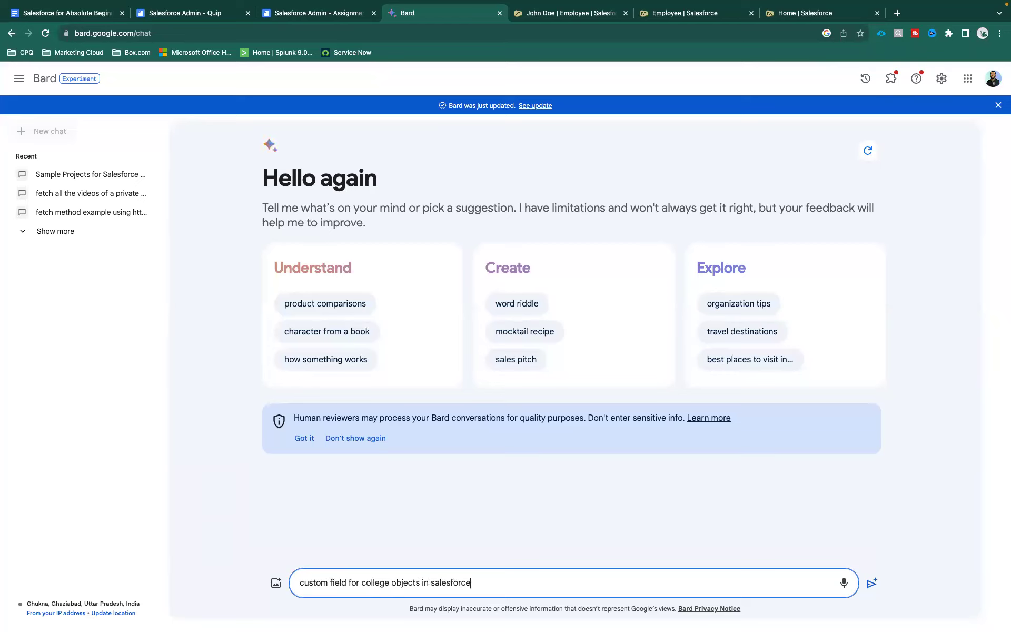
{"action": "type", "text": "project"}
{"action": "double_click", "coordinate": [426, 582]}
{"action": "type", "text": "force project with data type"}
{"action": "key", "text": "Return"}
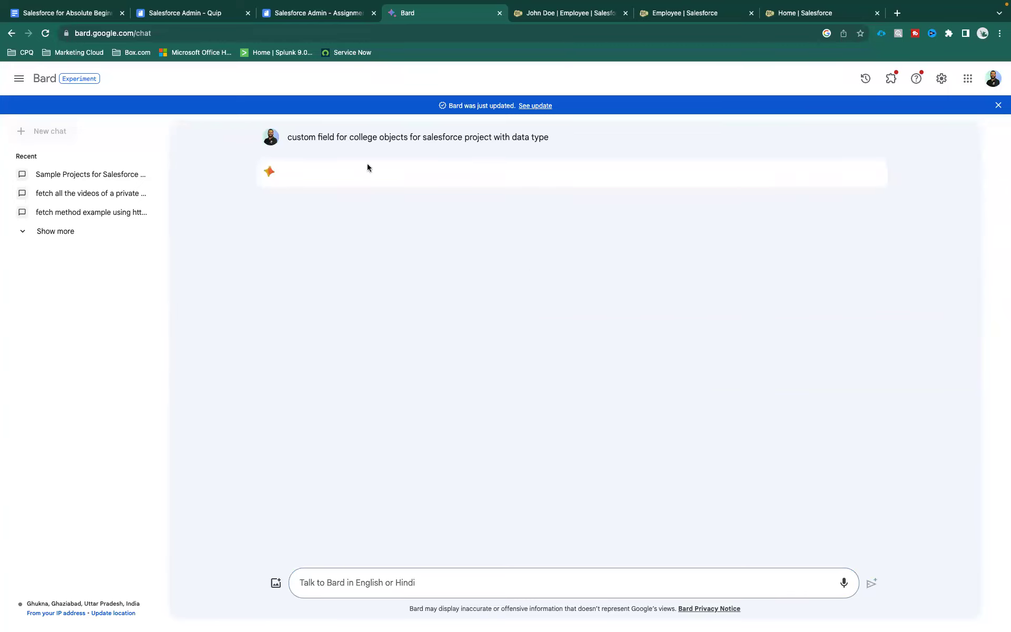
Examine the submitted prompt and Bard's tables of suggested college fields, including their data types, descriptions, and lead and admissions sections
{"action": "left_click_drag", "start_coordinate": [285, 137], "coordinate": [583, 147]}
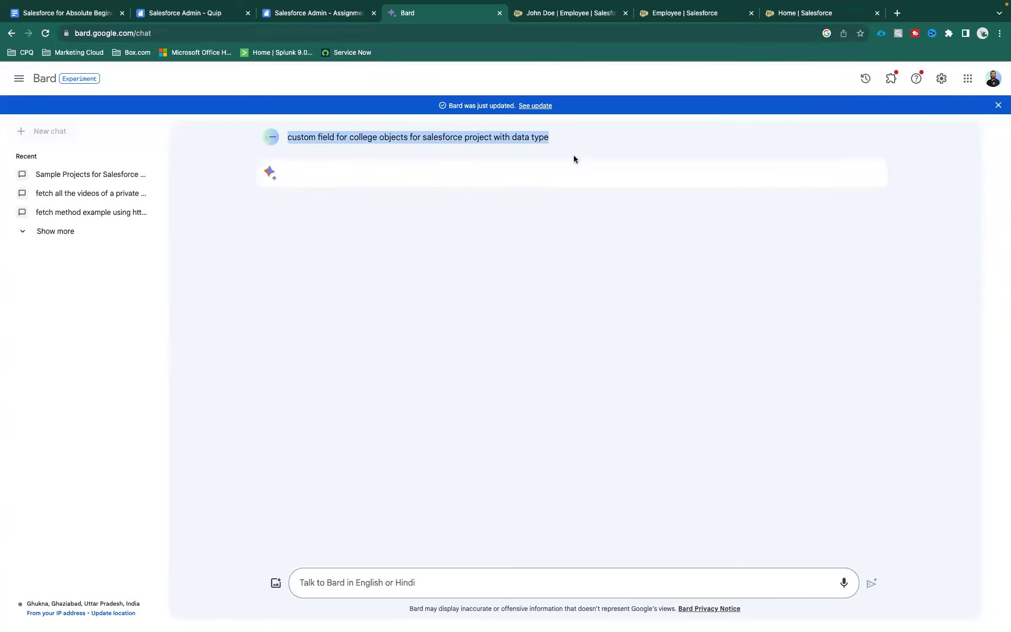
{"action": "left_click", "coordinate": [424, 280]}
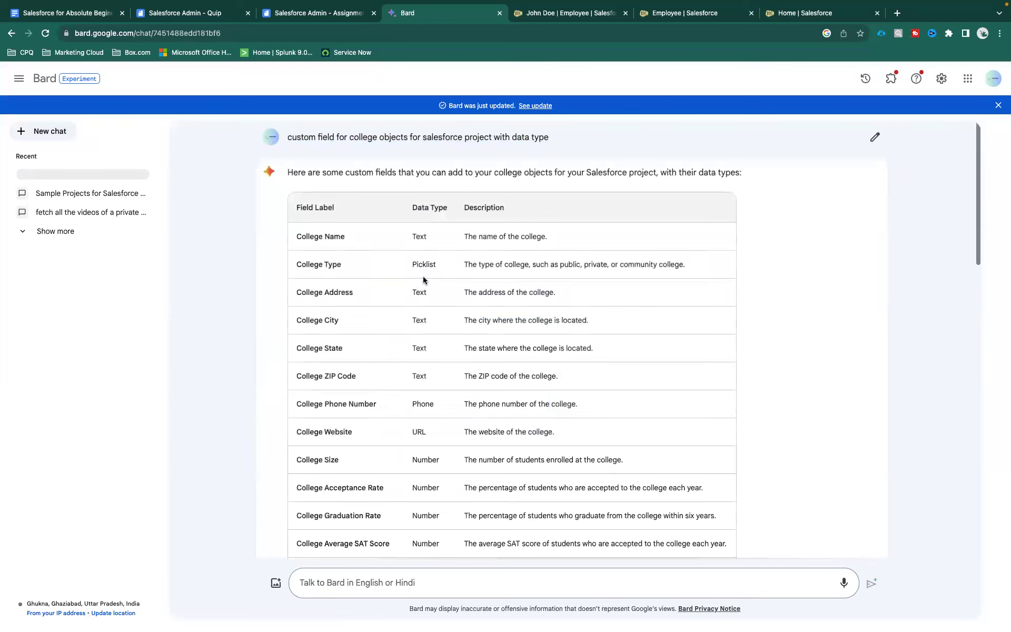
{"action": "scroll", "coordinate": [411, 342], "scroll_direction": "down", "scroll_amount": 6}
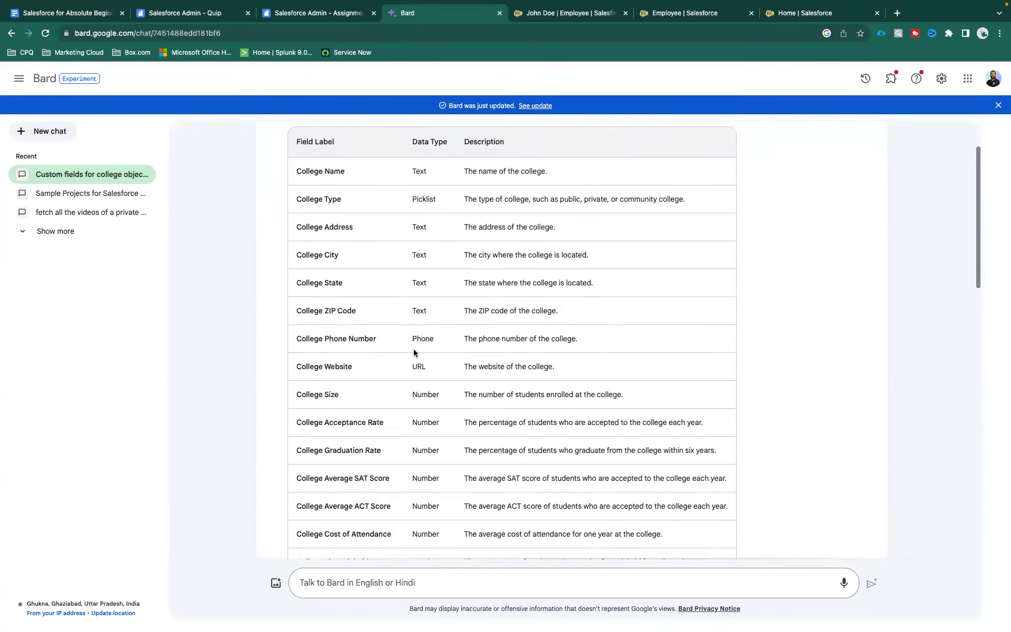
{"action": "scroll", "coordinate": [414, 349], "scroll_direction": "down", "scroll_amount": 1}
{"action": "scroll", "coordinate": [414, 353], "scroll_direction": "down", "scroll_amount": 7}
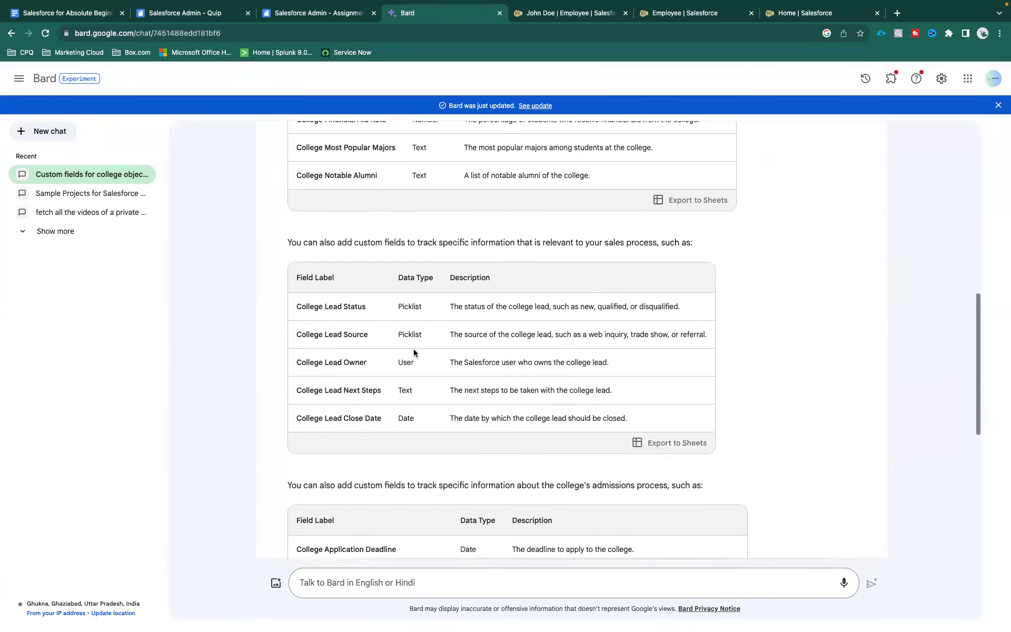
{"action": "scroll", "coordinate": [414, 353], "scroll_direction": "down", "scroll_amount": 3}
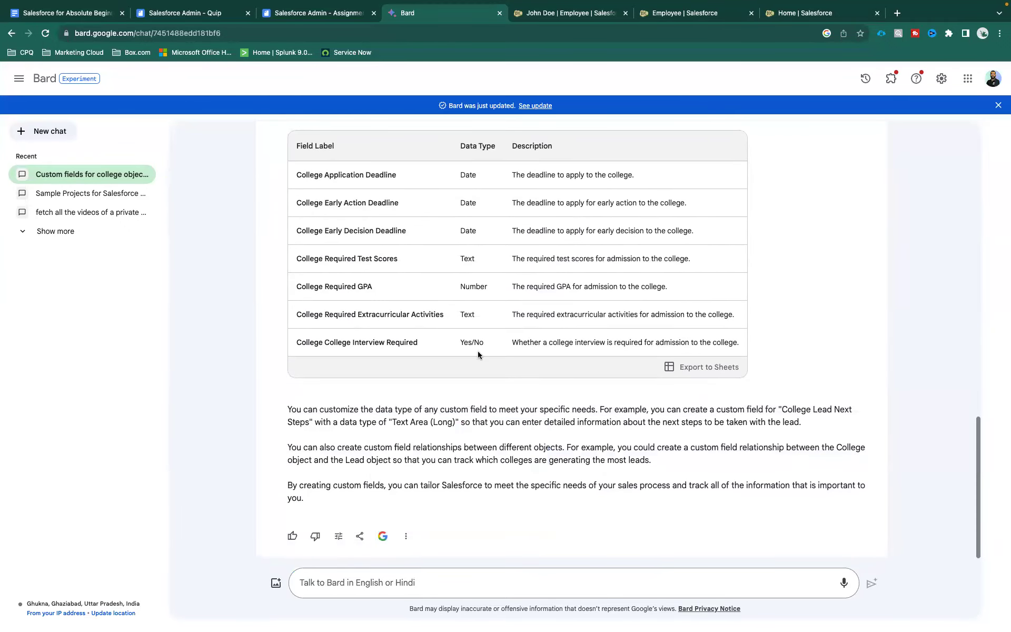
{"action": "scroll", "coordinate": [478, 351], "scroll_direction": "up", "scroll_amount": 20}
{"action": "scroll", "coordinate": [478, 350], "scroll_direction": "up", "scroll_amount": 2}
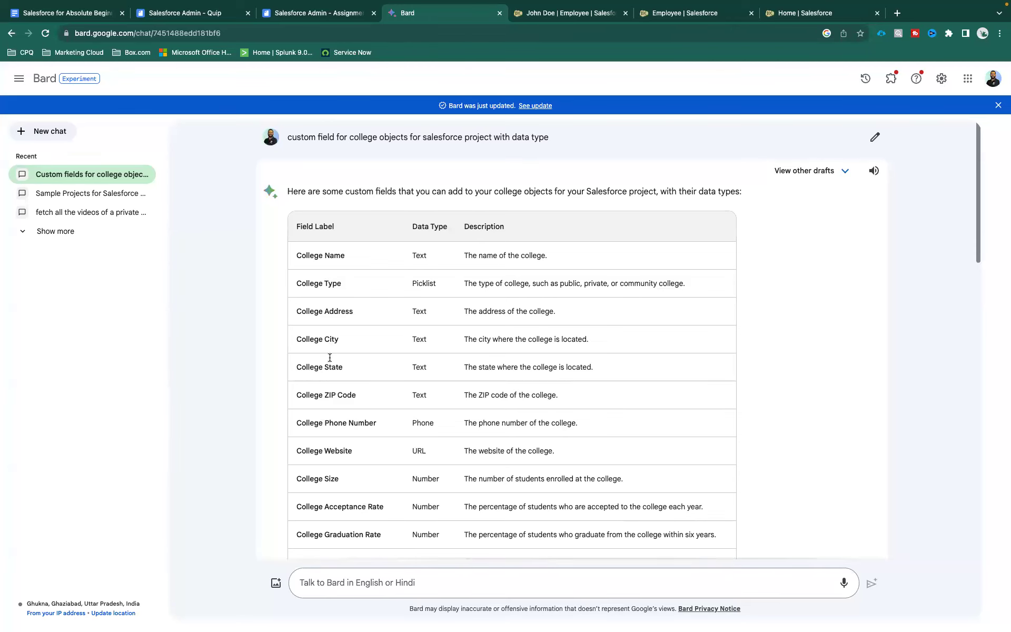
{"action": "scroll", "coordinate": [336, 501], "scroll_direction": "down", "scroll_amount": 5}
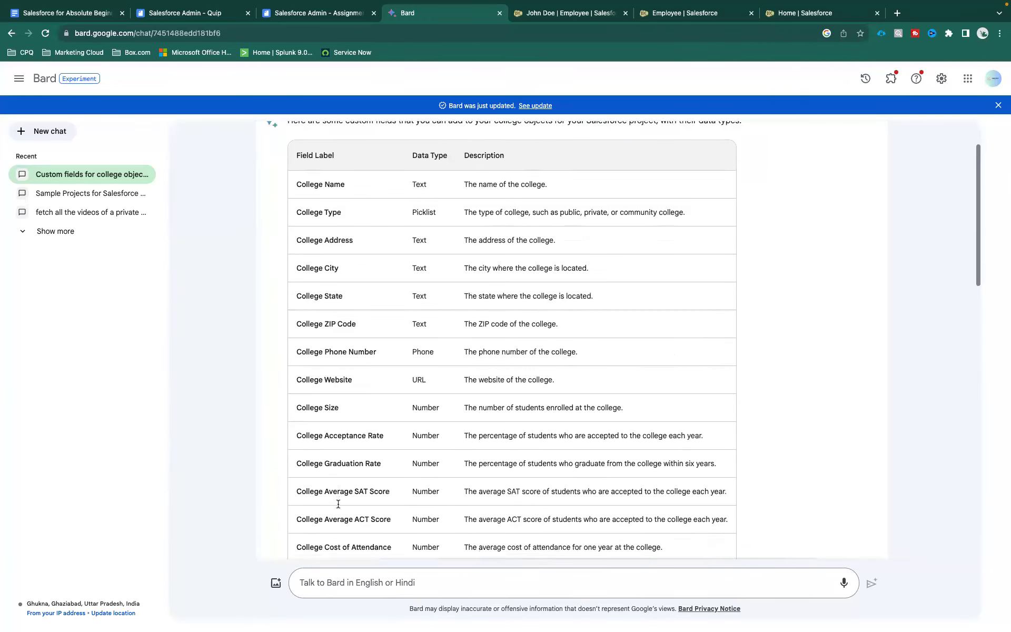
{"action": "left_click_drag", "start_coordinate": [298, 267], "coordinate": [368, 449]}
{"action": "scroll", "coordinate": [575, 318], "scroll_direction": "up", "scroll_amount": 5}
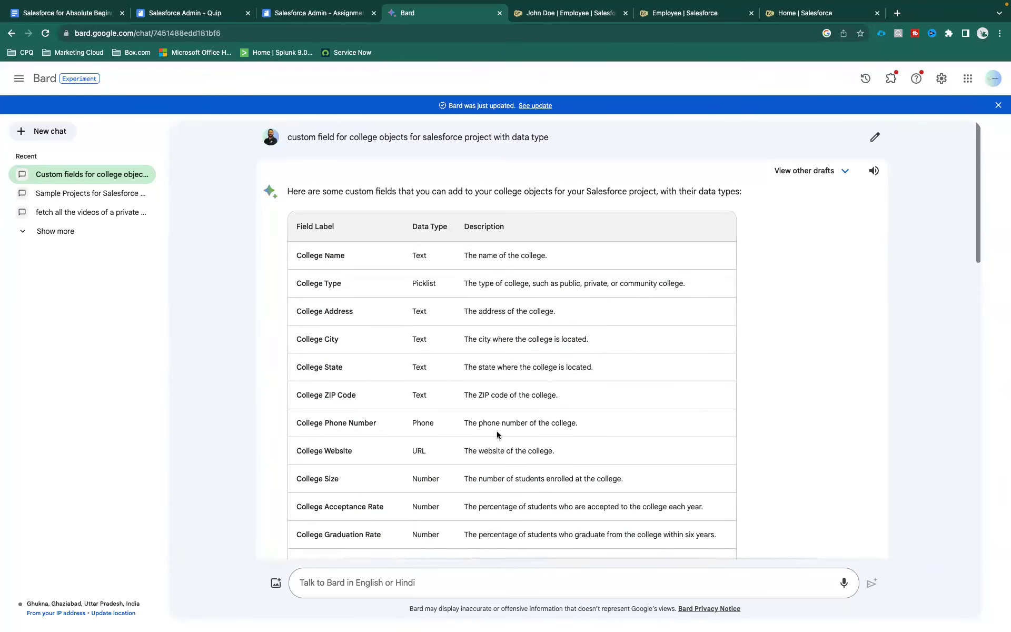
{"action": "scroll", "coordinate": [496, 391], "scroll_direction": "down", "scroll_amount": 3}
{"action": "scroll", "coordinate": [496, 390], "scroll_direction": "down", "scroll_amount": 3}
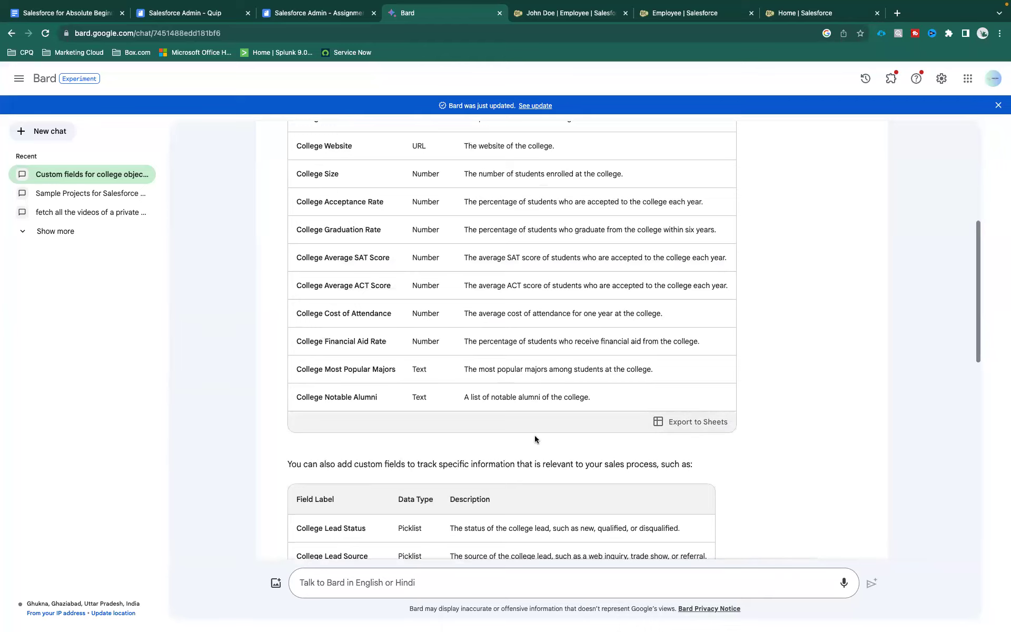
{"action": "scroll", "coordinate": [535, 437], "scroll_direction": "down", "scroll_amount": 6}
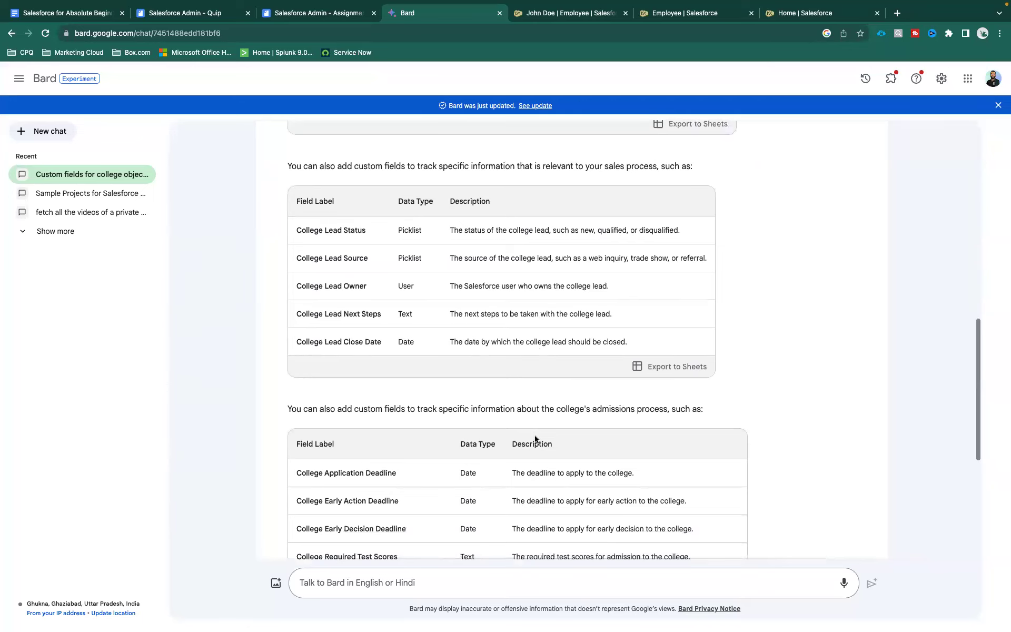
{"action": "scroll", "coordinate": [389, 273], "scroll_direction": "up", "scroll_amount": 5}
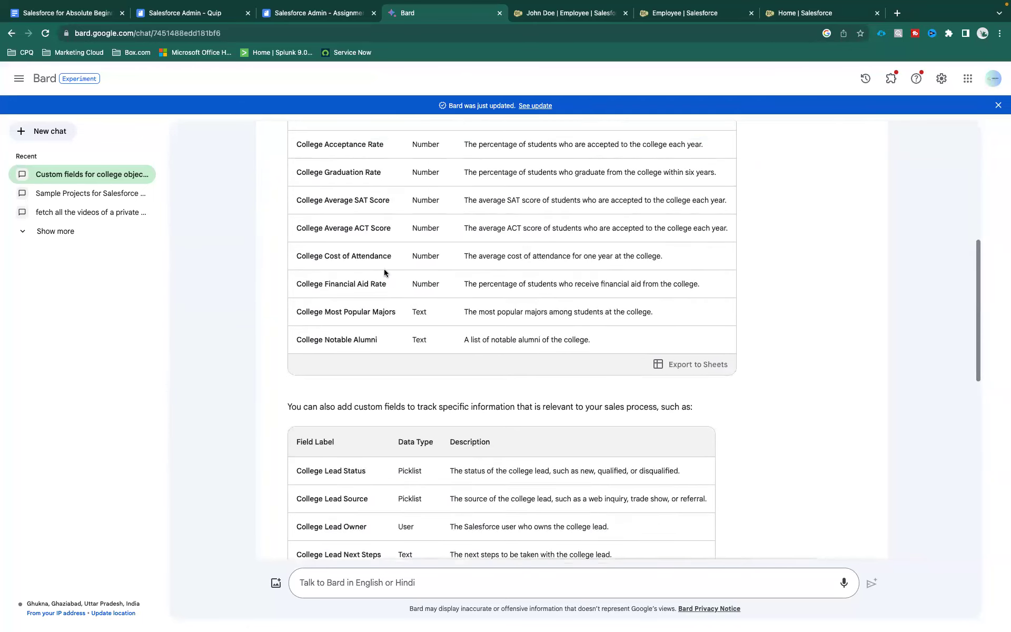
Review the Object Creation list in the Salesforce Admin - Assignments document in Quip, and return to the Bard chat
{"action": "left_click", "coordinate": [319, 16]}
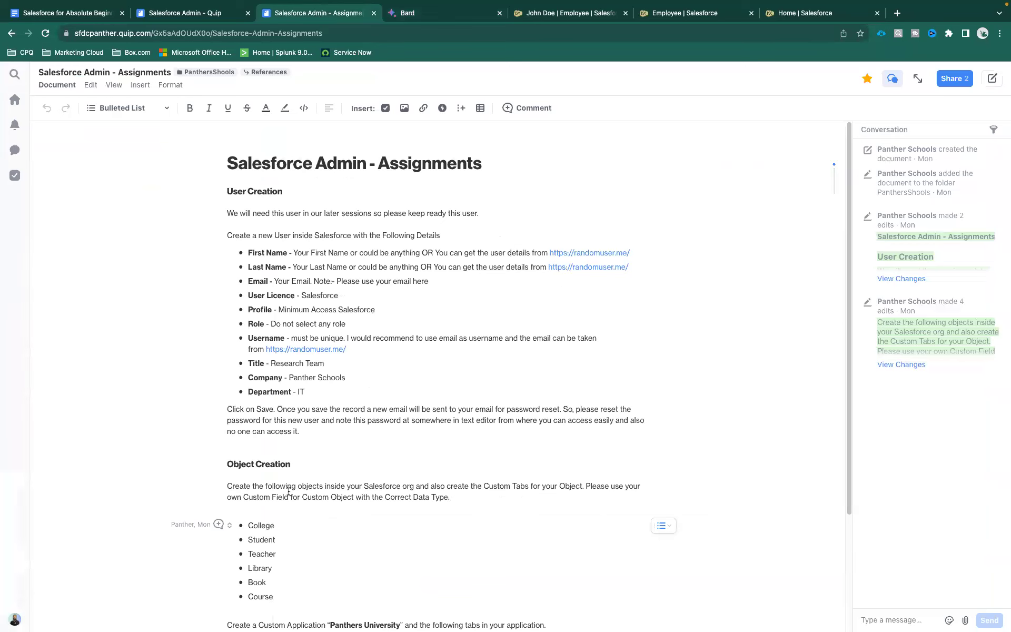
{"action": "left_click", "coordinate": [299, 530]}
{"action": "scroll", "coordinate": [296, 527], "scroll_direction": "down", "scroll_amount": 2}
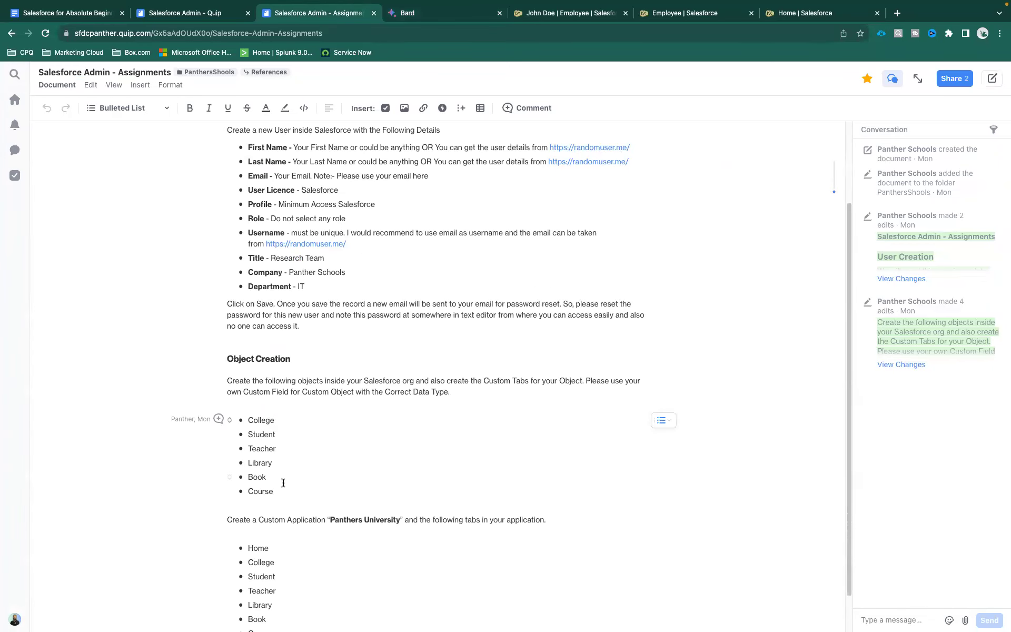
{"action": "left_click", "coordinate": [393, 14]}
{"action": "left_click", "coordinate": [328, 10]}
{"action": "left_click", "coordinate": [396, 19]}
Reuse the college prompt to ask for "custom field for teacher objects for salesforce project with data type" and look over the suggested fields
{"action": "scroll", "coordinate": [440, 275], "scroll_direction": "up", "scroll_amount": 7}
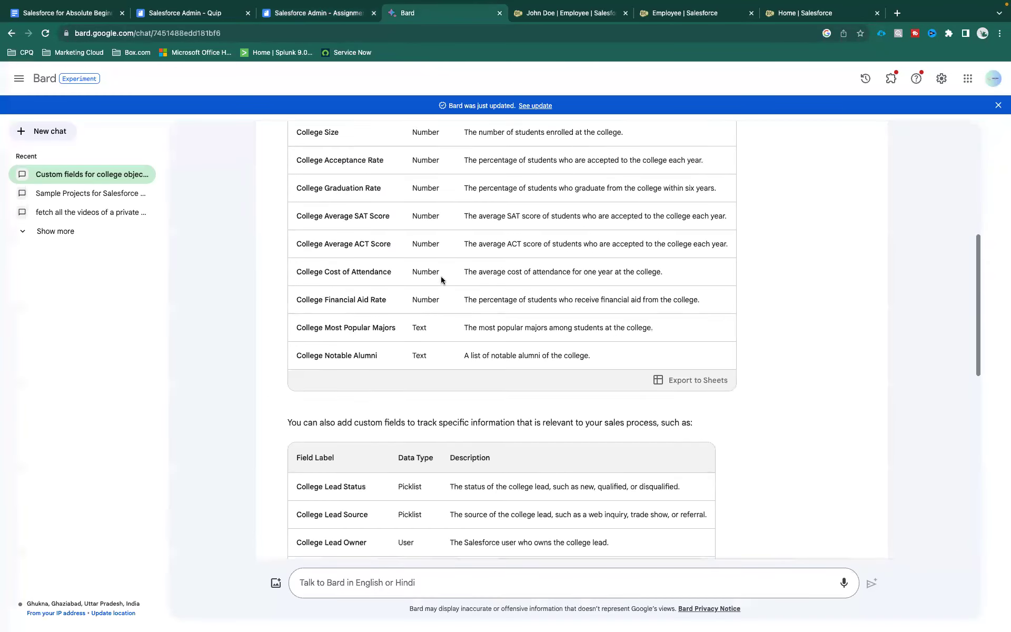
{"action": "triple_click", "coordinate": [363, 138]}
{"action": "key", "text": "super+c"}
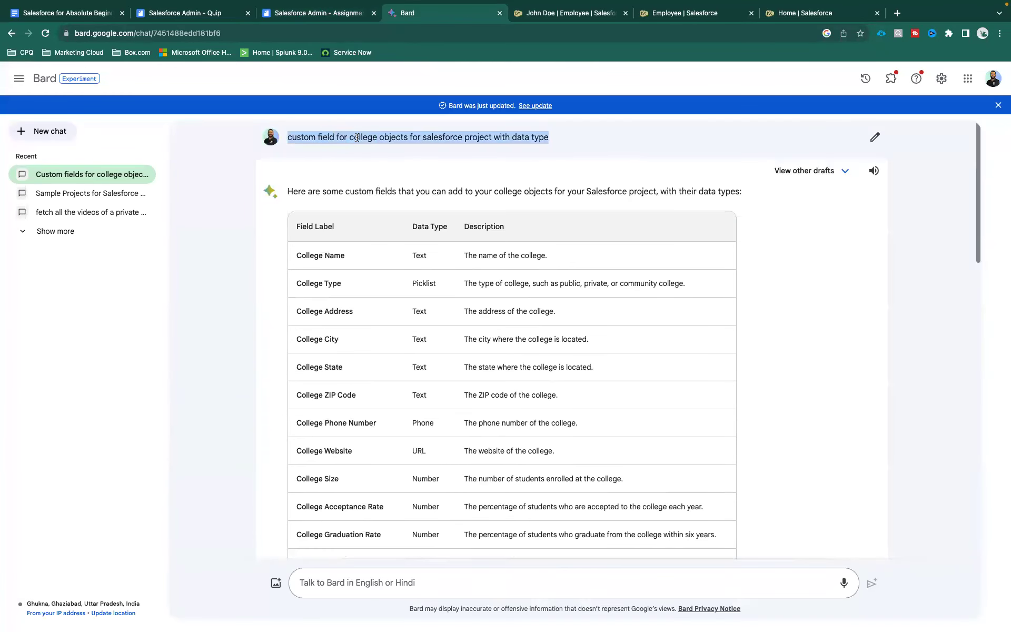
{"action": "scroll", "coordinate": [437, 360], "scroll_direction": "down", "scroll_amount": 10}
{"action": "left_click", "coordinate": [374, 582]}
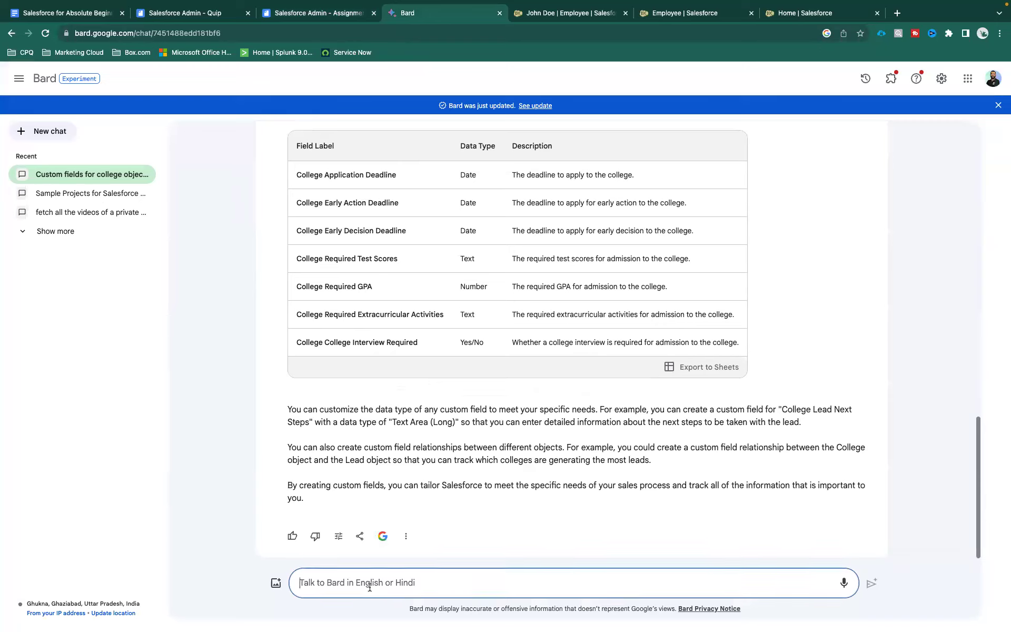
{"action": "key", "text": "super+v"}
{"action": "double_click", "coordinate": [375, 582]}
{"action": "type", "text": "teacher"}
{"action": "key", "text": "Return"}
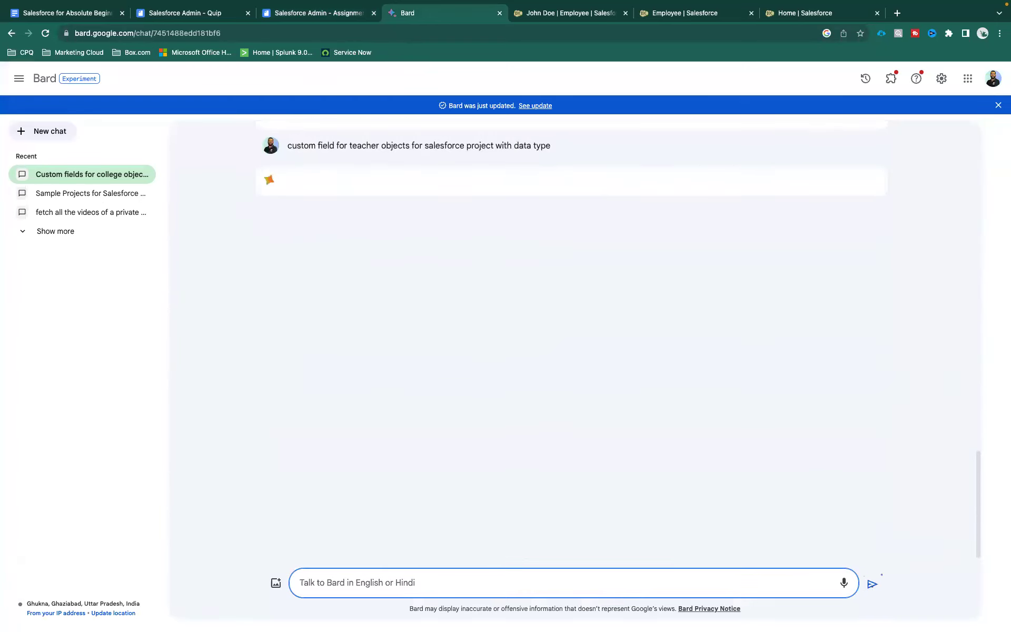
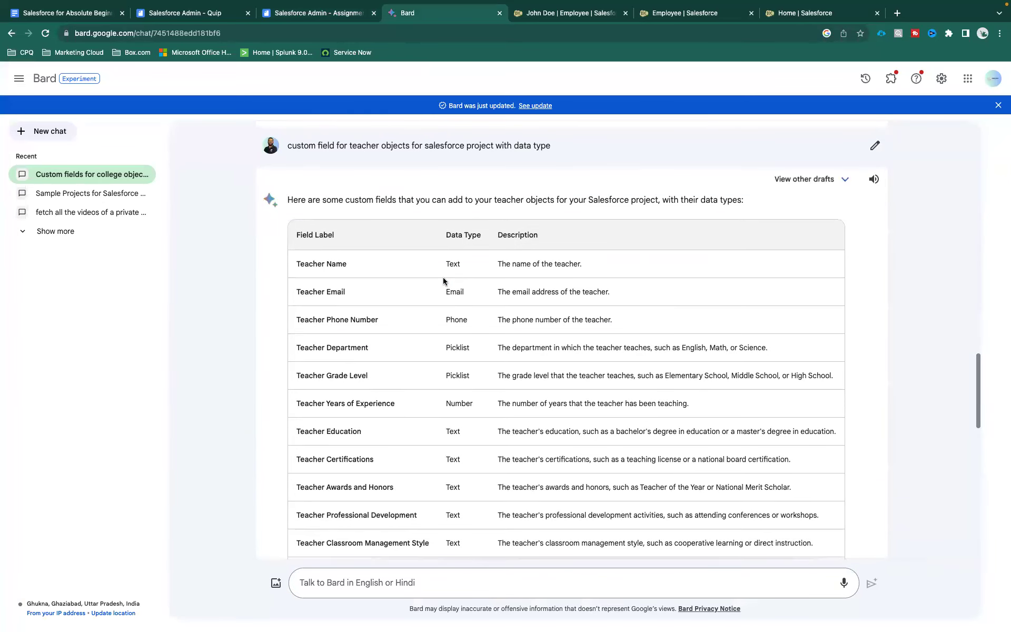
{"action": "scroll", "coordinate": [443, 279], "scroll_direction": "down", "scroll_amount": 3}
{"action": "scroll", "coordinate": [443, 281], "scroll_direction": "down", "scroll_amount": 4}
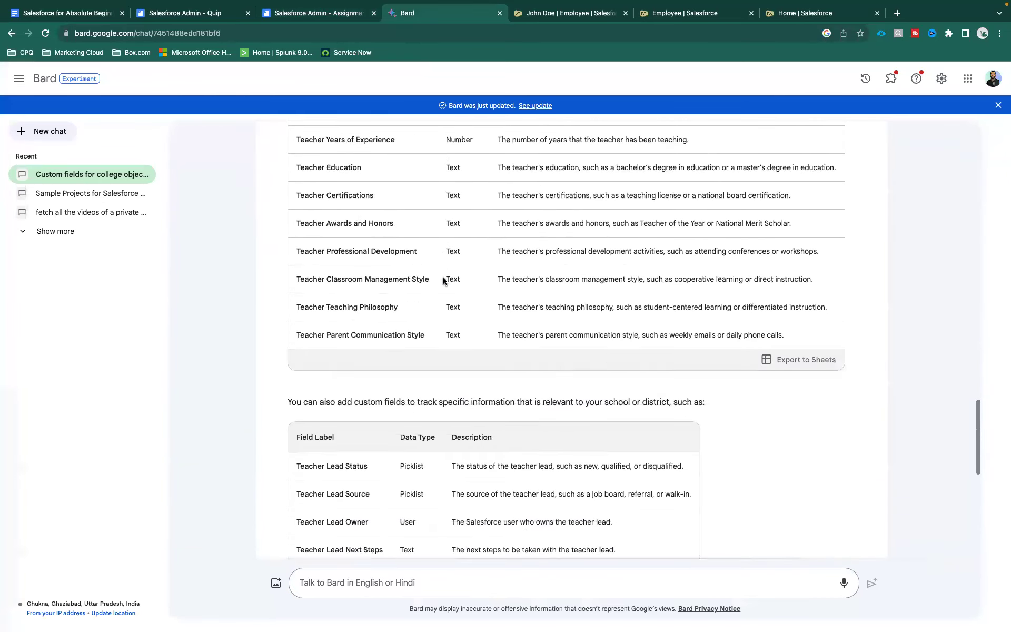
{"action": "scroll", "coordinate": [443, 281], "scroll_direction": "down", "scroll_amount": 1}
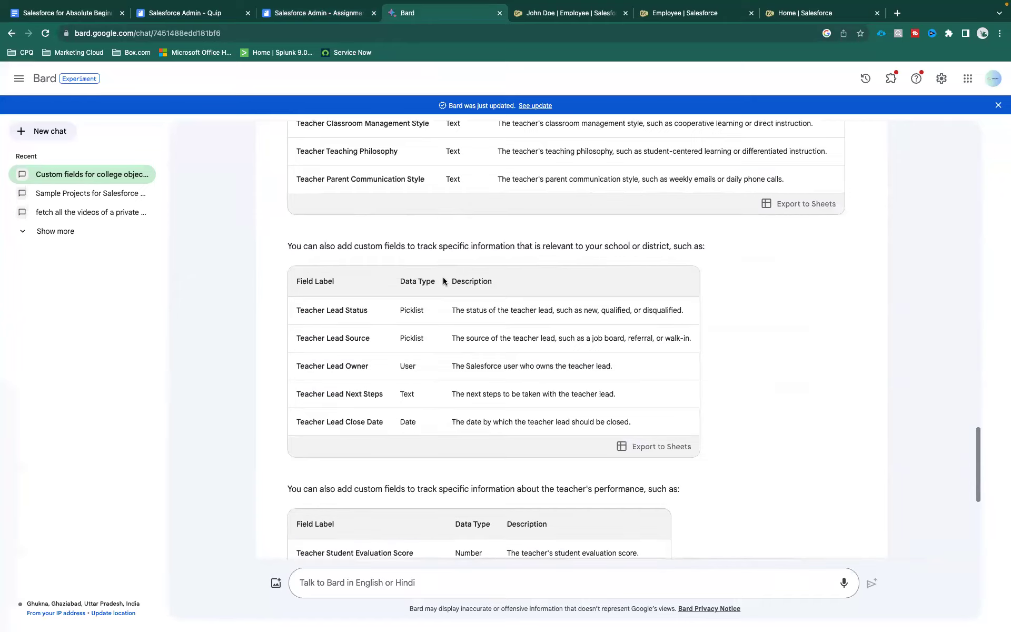
Examine Bard's suggested teacher field tables and closing notes, and compare them with the earlier college field tables in the same chat
{"action": "scroll", "coordinate": [443, 280], "scroll_direction": "up", "scroll_amount": 7}
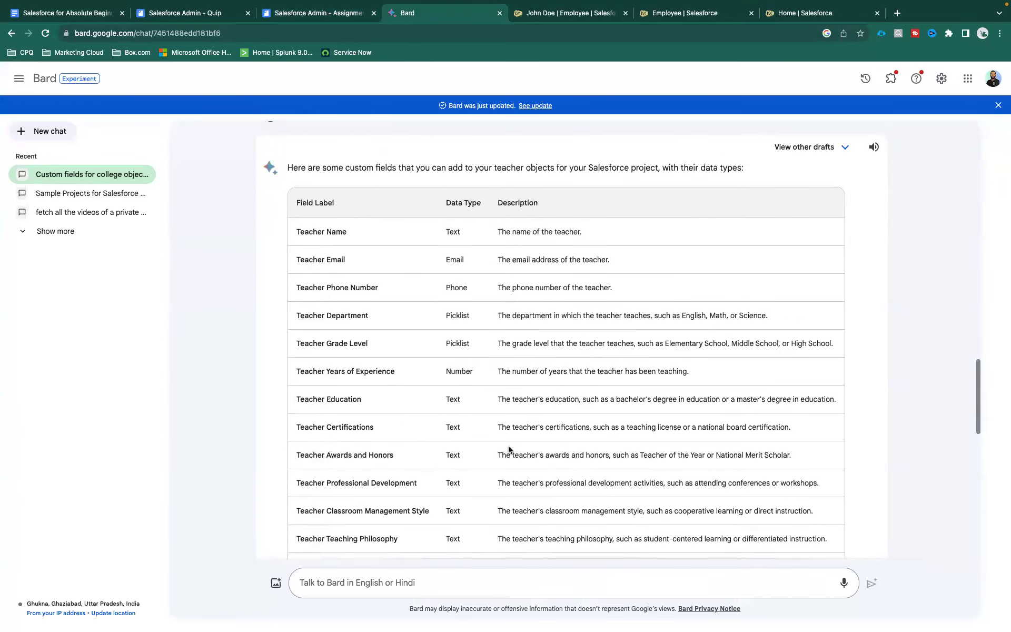
{"action": "scroll", "coordinate": [509, 449], "scroll_direction": "down", "scroll_amount": 6}
{"action": "scroll", "coordinate": [390, 430], "scroll_direction": "down", "scroll_amount": 4}
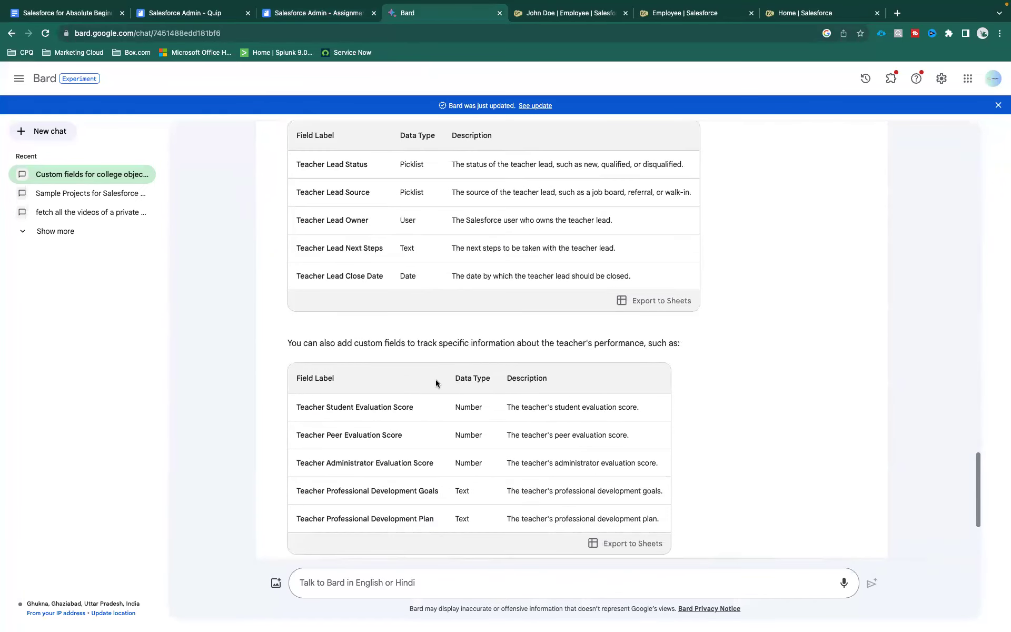
{"action": "scroll", "coordinate": [451, 435], "scroll_direction": "down", "scroll_amount": 3}
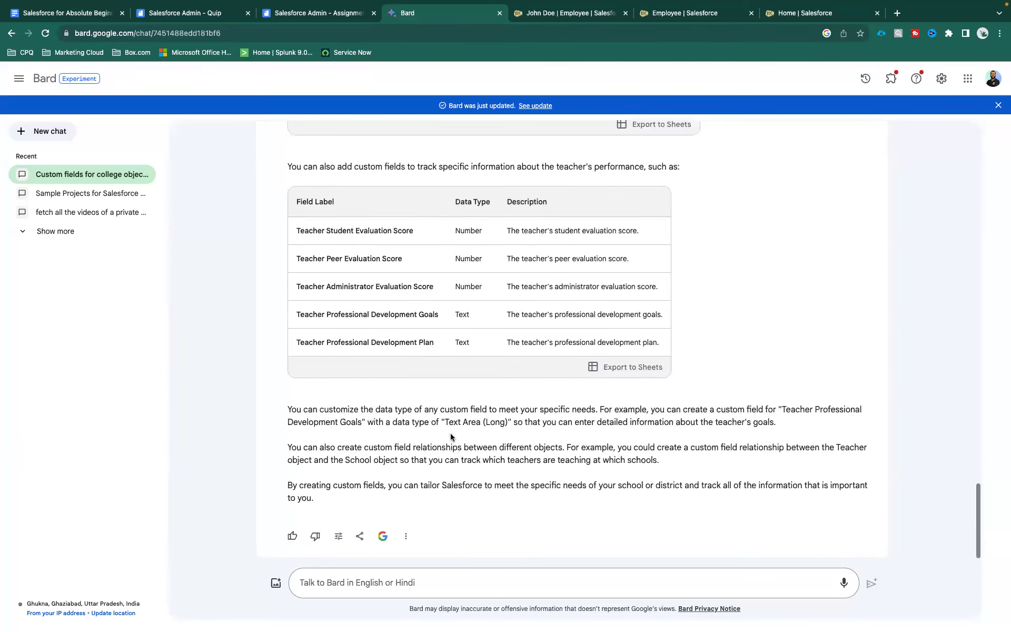
{"action": "left_click_drag", "start_coordinate": [320, 499], "coordinate": [267, 413]}
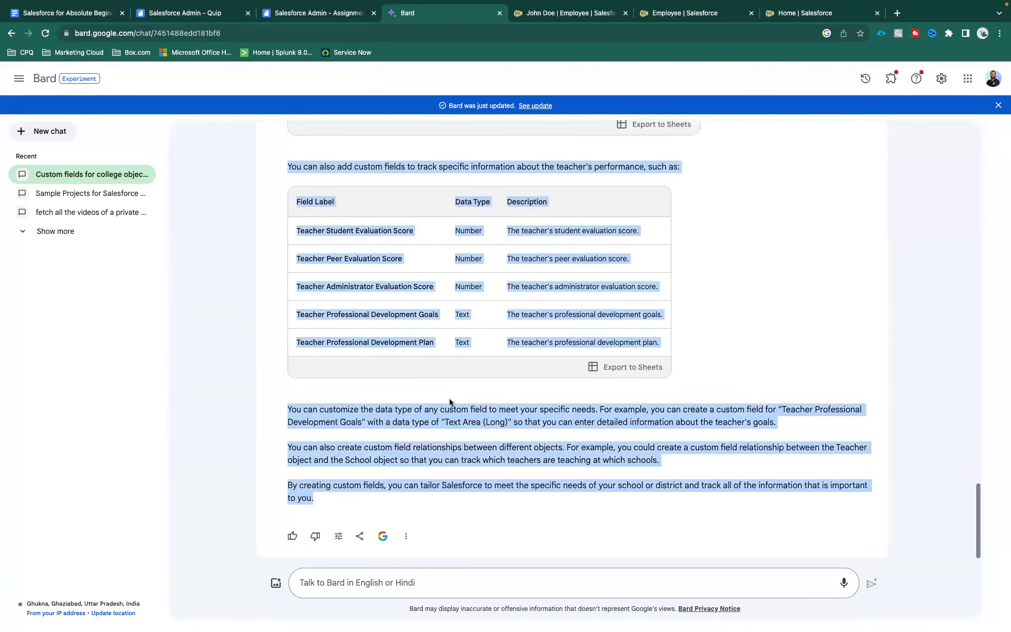
{"action": "left_click", "coordinate": [450, 403]}
{"action": "scroll", "coordinate": [450, 403], "scroll_direction": "up", "scroll_amount": 15}
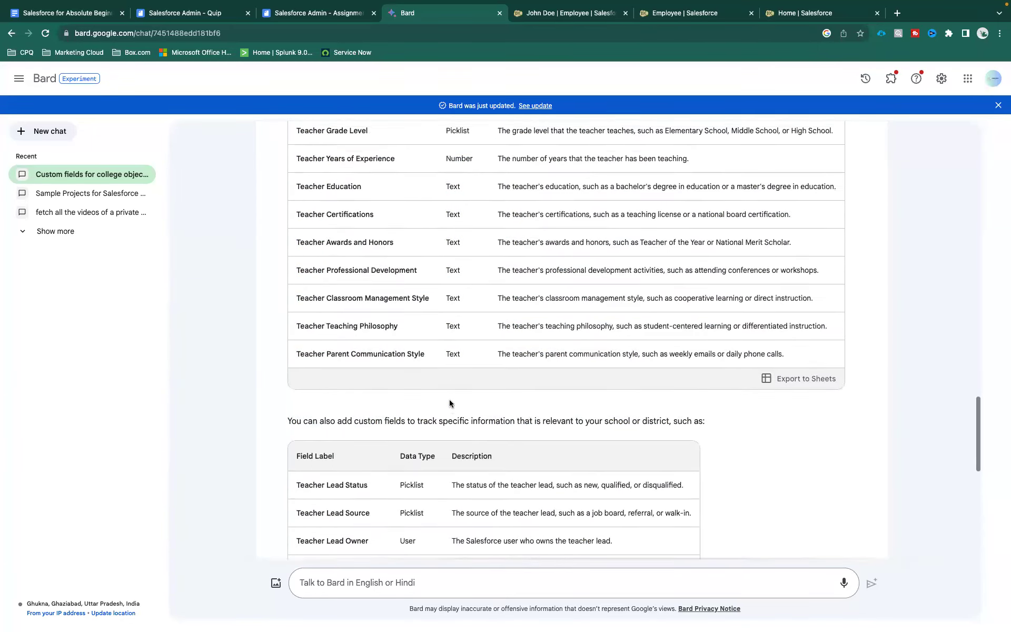
{"action": "scroll", "coordinate": [450, 403], "scroll_direction": "up", "scroll_amount": 8}
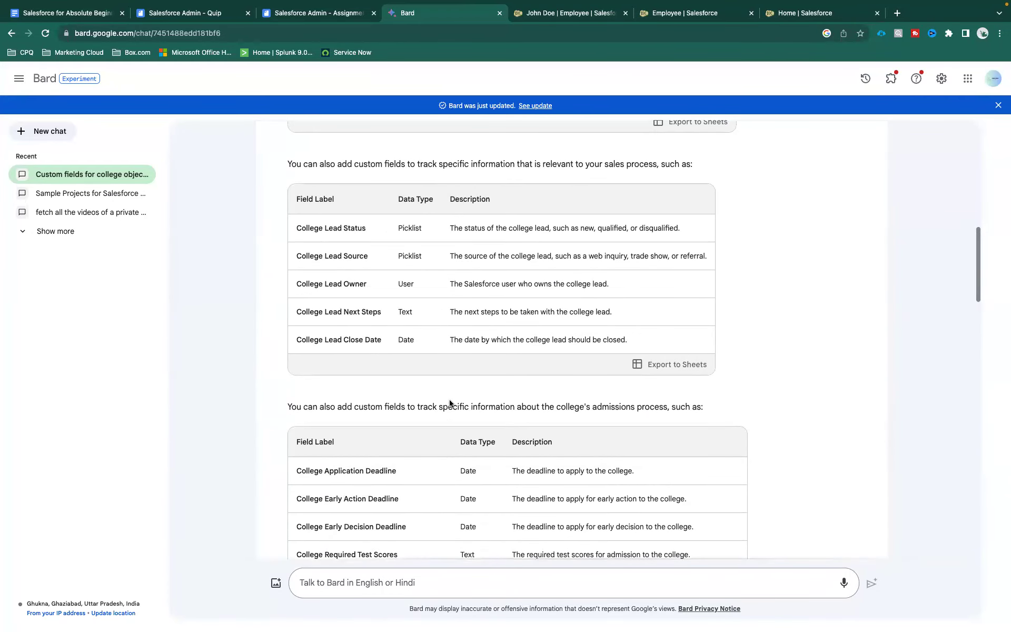
{"action": "scroll", "coordinate": [450, 403], "scroll_direction": "down", "scroll_amount": 20}
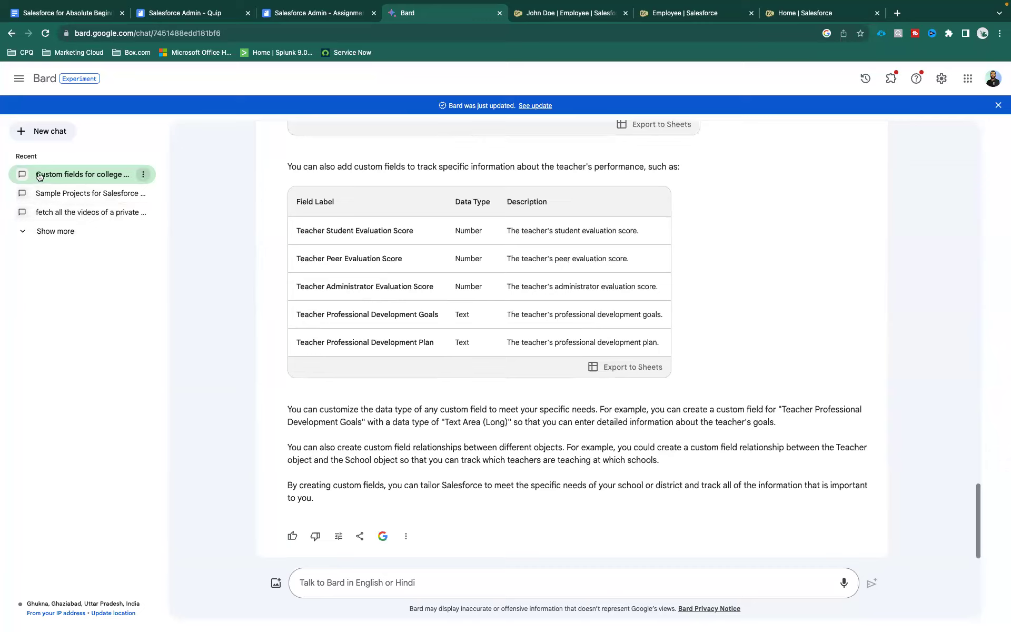
Load Bard's start page and reopen the saved chat about custom fields for college objects from the recent chats
{"action": "left_click", "coordinate": [54, 233]}
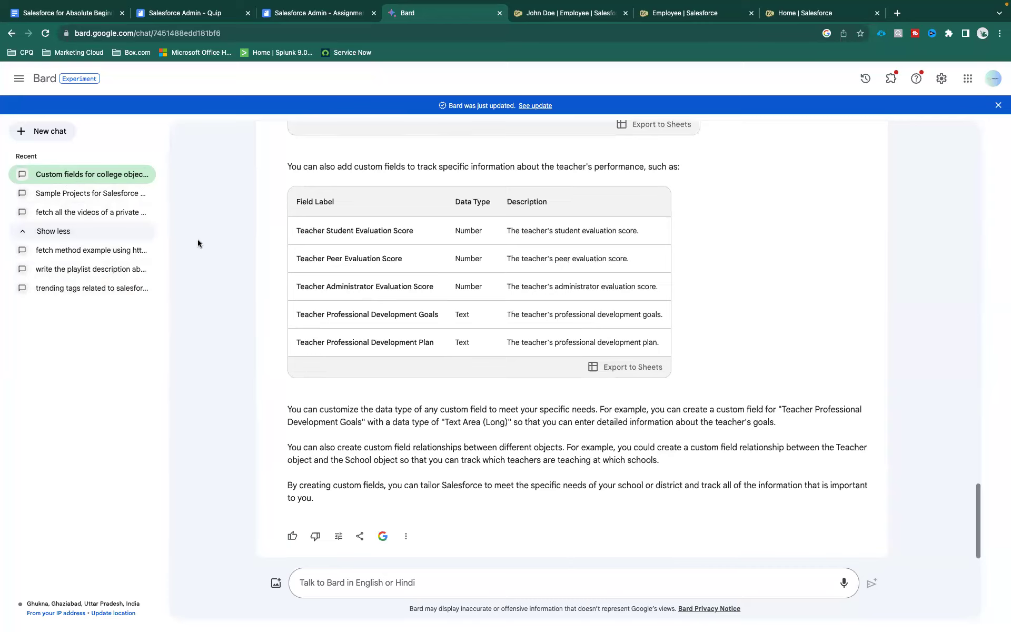
{"action": "left_click", "coordinate": [90, 32]}
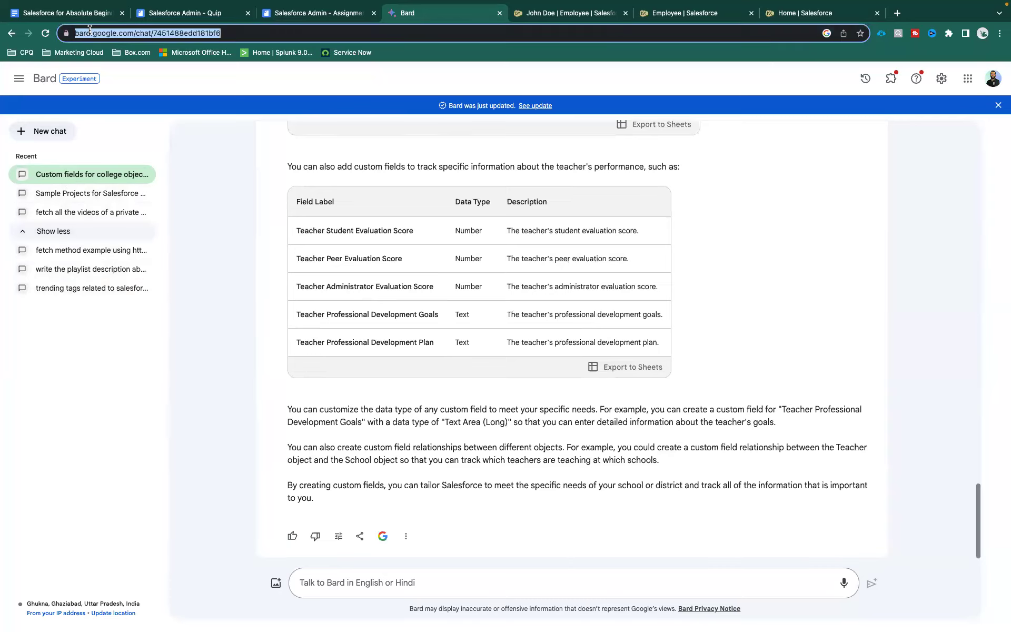
{"action": "type", "text": "ba"}
{"action": "key", "text": "Return"}
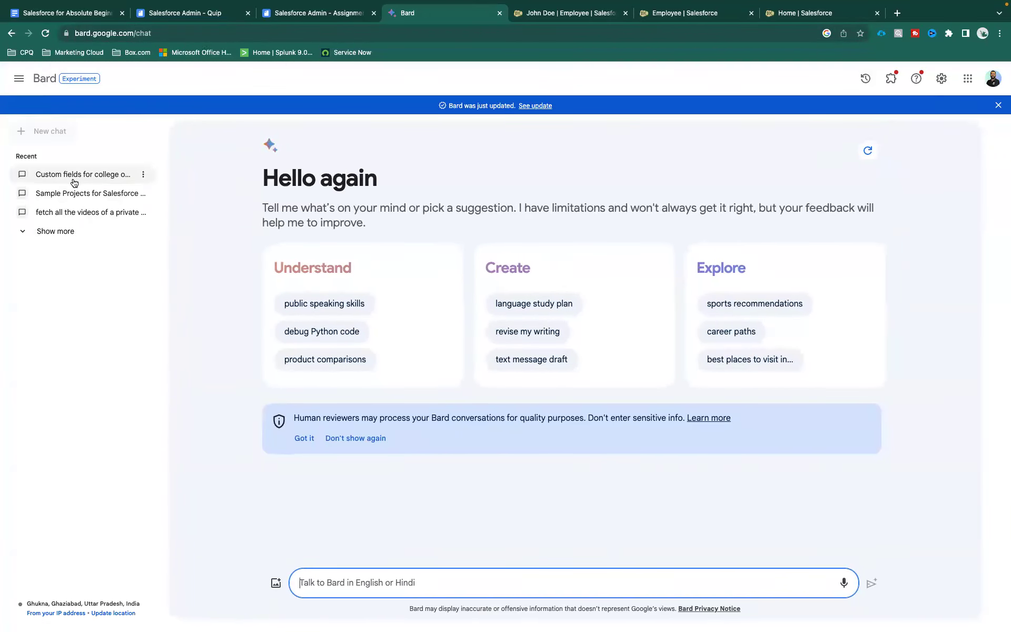
{"action": "left_click", "coordinate": [73, 176]}
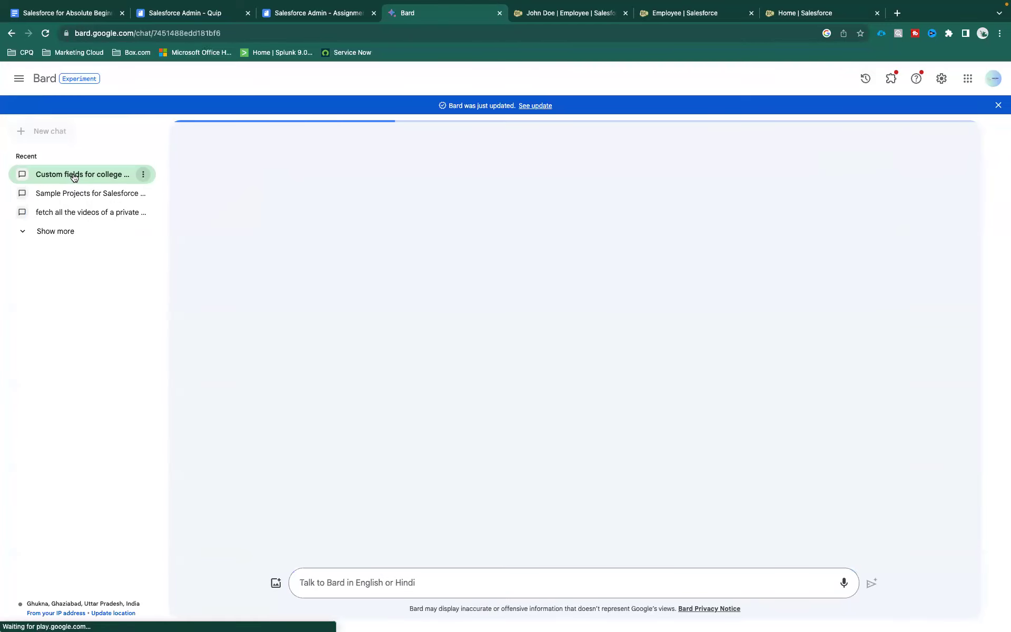
Look through the reopened chat's saved college prompt and its college and teacher field tables
{"action": "scroll", "coordinate": [367, 346], "scroll_direction": "down", "scroll_amount": 13}
{"action": "scroll", "coordinate": [388, 342], "scroll_direction": "up", "scroll_amount": 18}
{"action": "scroll", "coordinate": [388, 343], "scroll_direction": "up", "scroll_amount": 12}
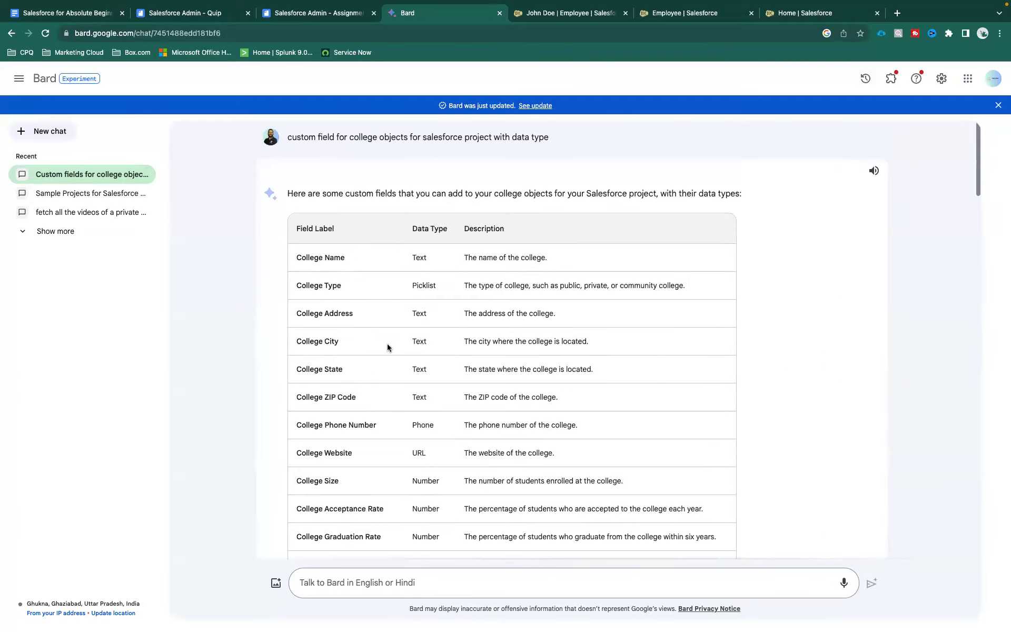
{"action": "scroll", "coordinate": [388, 346], "scroll_direction": "down", "scroll_amount": 6}
{"action": "scroll", "coordinate": [358, 400], "scroll_direction": "down", "scroll_amount": 10}
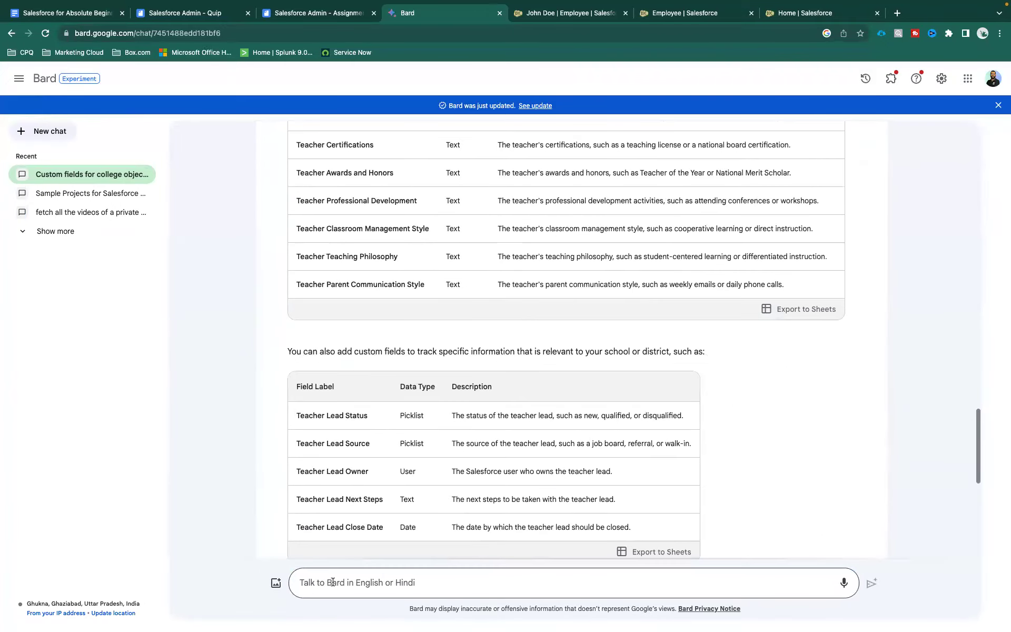
{"action": "scroll", "coordinate": [400, 369], "scroll_direction": "down", "scroll_amount": 5}
{"action": "scroll", "coordinate": [421, 311], "scroll_direction": "up", "scroll_amount": 20}
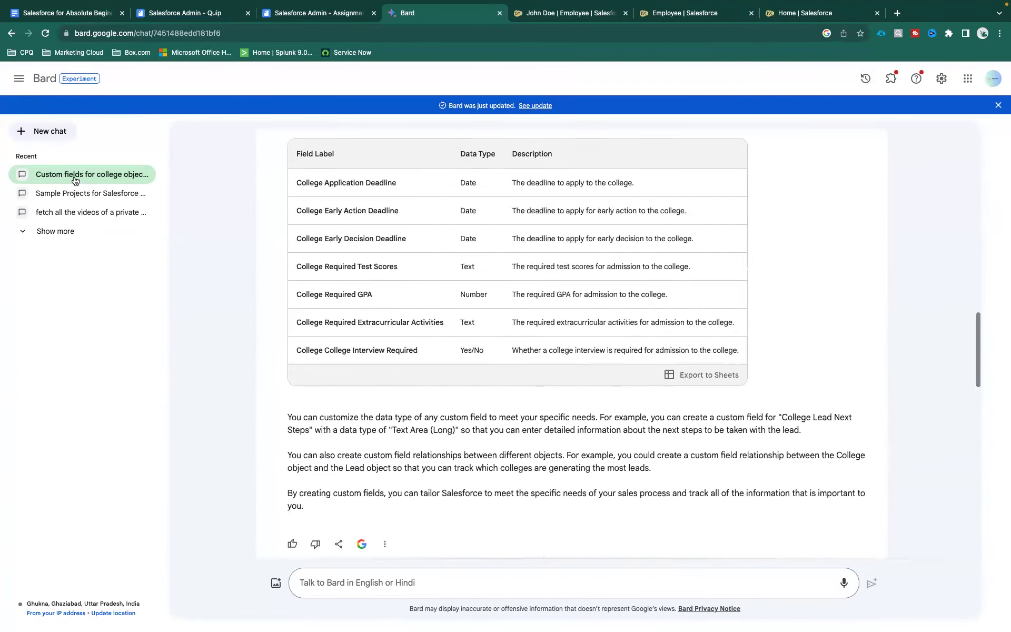
Start a new Bard chat and ask "What is lexical environment in JavaScript"
{"action": "left_click", "coordinate": [42, 133]}
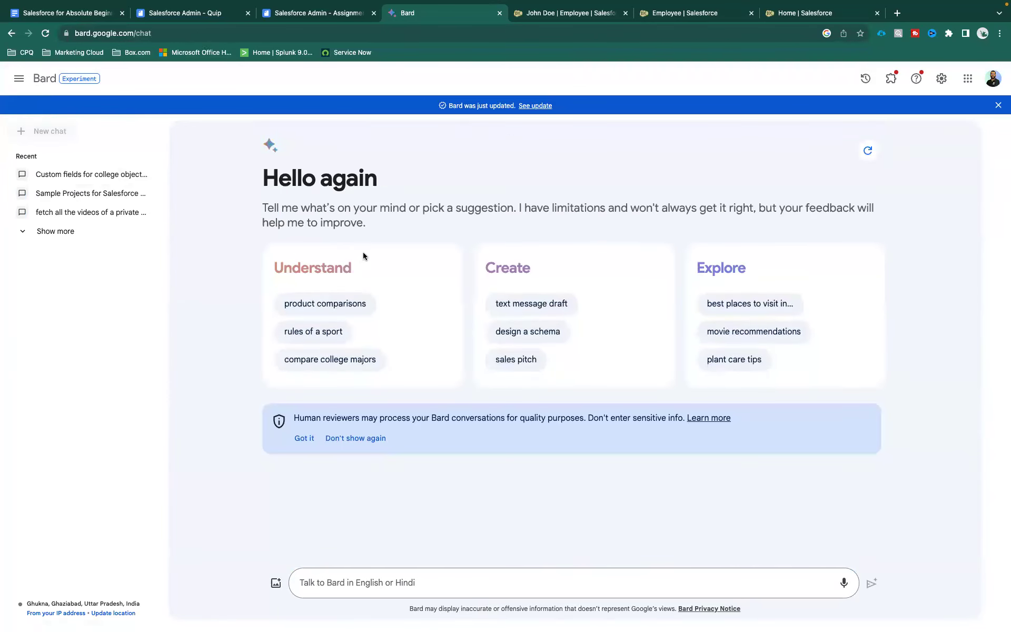
{"action": "left_click", "coordinate": [340, 581]}
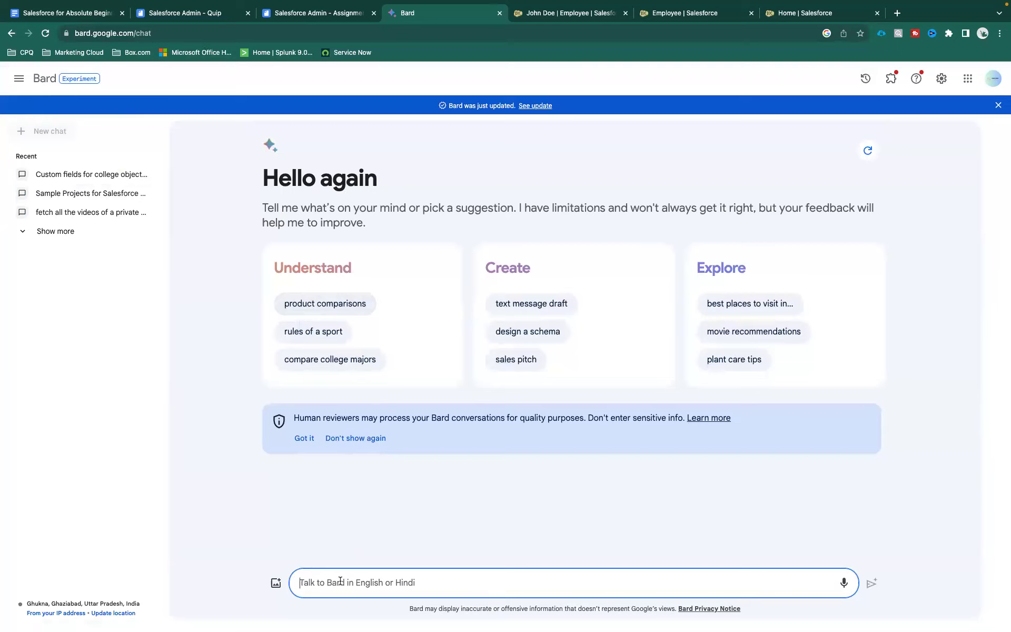
{"action": "type", "text": "fetch"}
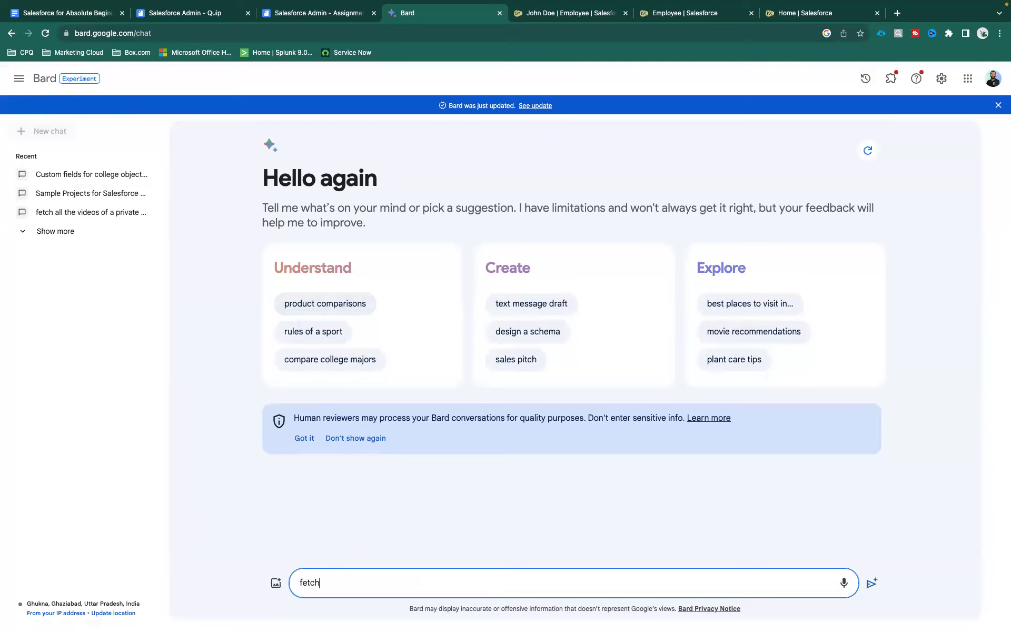
{"action": "type", "text": " method in JavaScri"}
{"action": "key", "text": "Return"}
{"action": "type", "text": "What is lexical enviur"}
{"action": "key", "text": "BackSpace"}
{"action": "type", "text": "ronment in javaScript"}
{"action": "key", "text": "Return"}
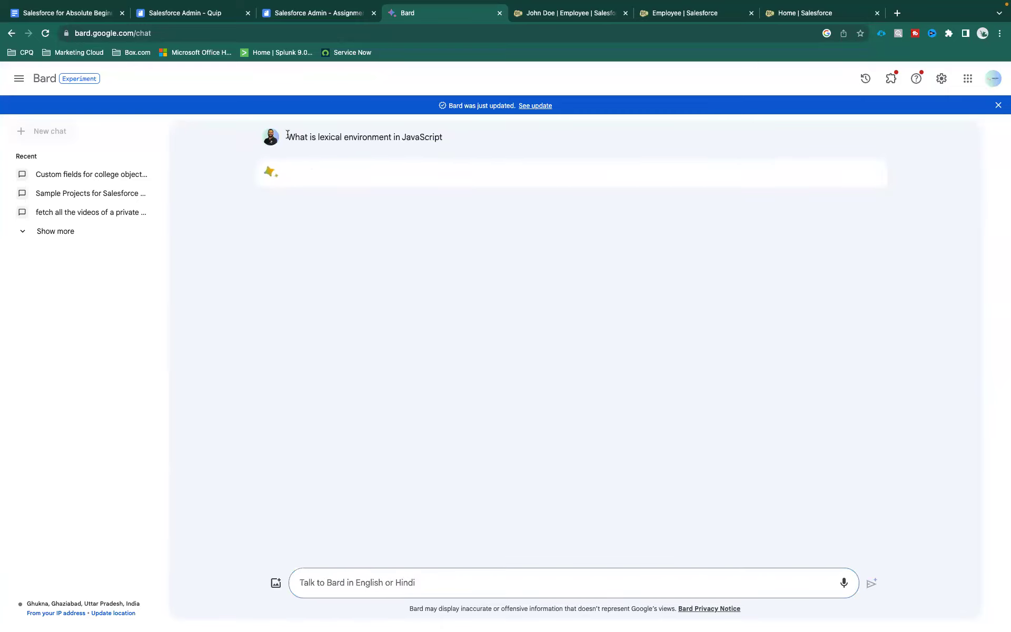
Examine the lexical environment question and Bard's answer, including the definition, the JavaScript code example and the explanation below it
{"action": "left_click_drag", "start_coordinate": [286, 137], "coordinate": [451, 137]}
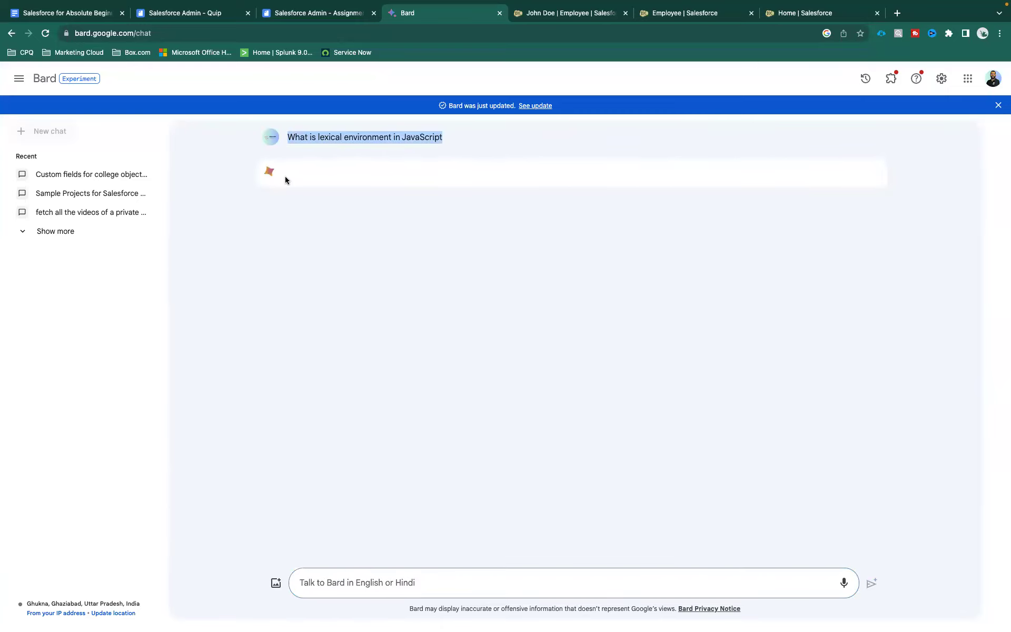
{"action": "left_click", "coordinate": [344, 241]}
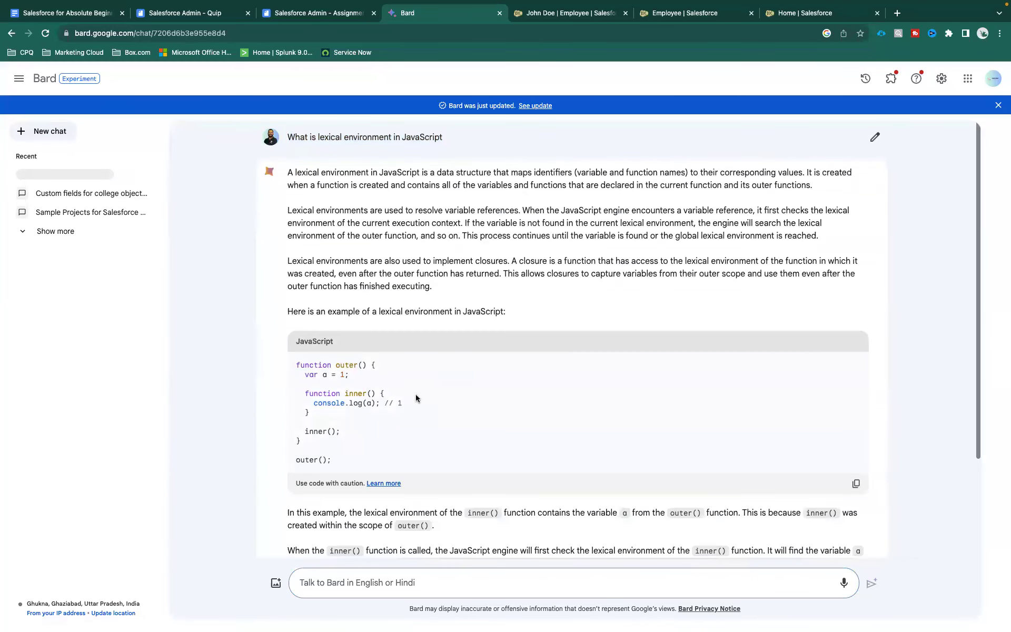
{"action": "left_click_drag", "start_coordinate": [289, 189], "coordinate": [508, 328]}
{"action": "left_click", "coordinate": [510, 326]}
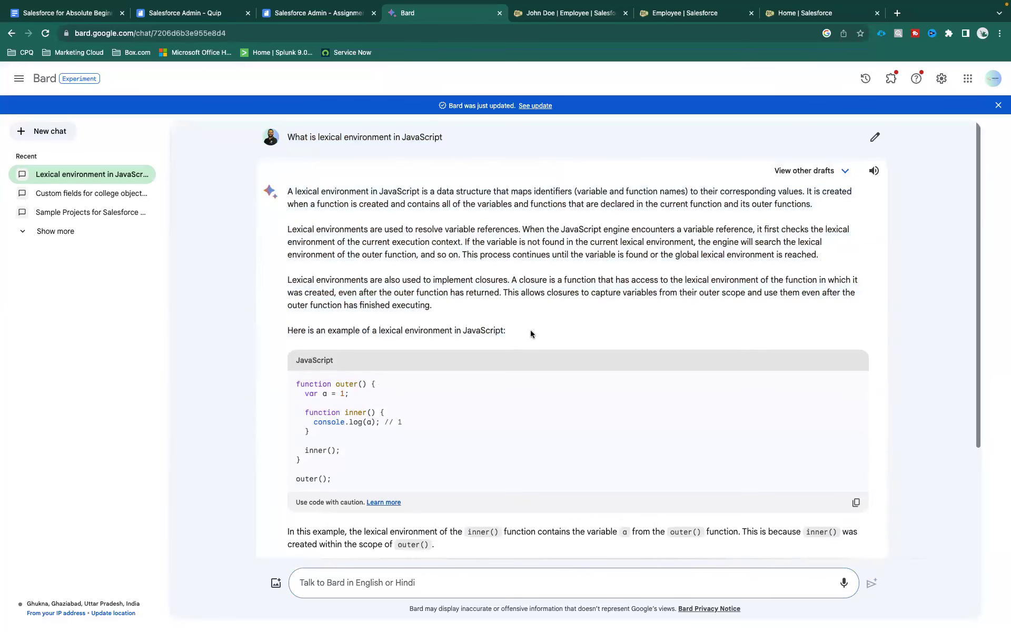
{"action": "scroll", "coordinate": [529, 329], "scroll_direction": "down", "scroll_amount": 3}
{"action": "triple_click", "coordinate": [285, 389]}
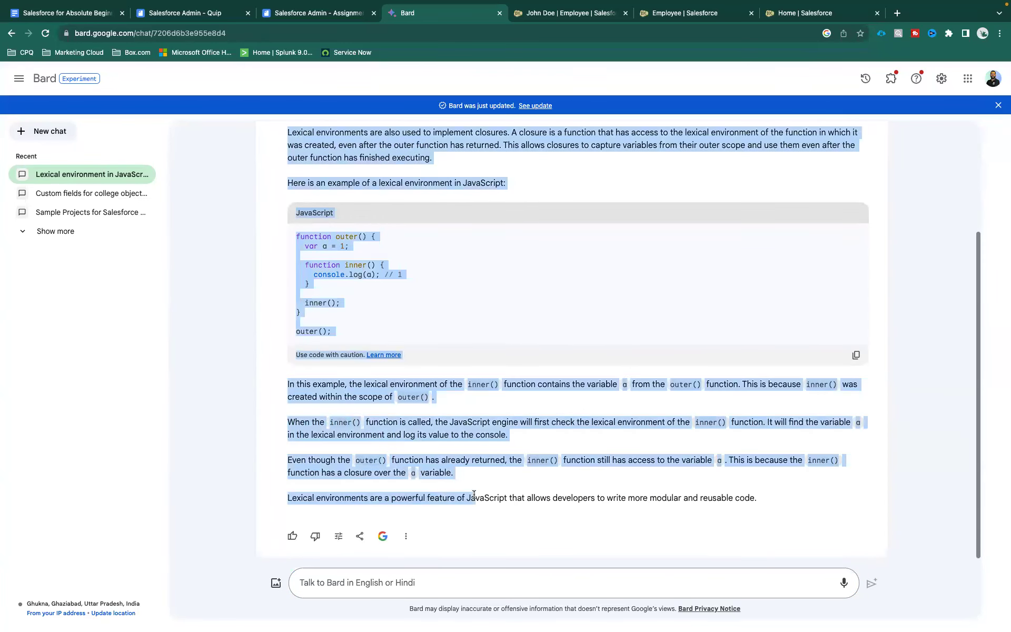
{"action": "left_click", "coordinate": [297, 232]}
{"action": "left_click_drag", "start_coordinate": [316, 265], "coordinate": [340, 337]}
{"action": "left_click", "coordinate": [340, 337]}
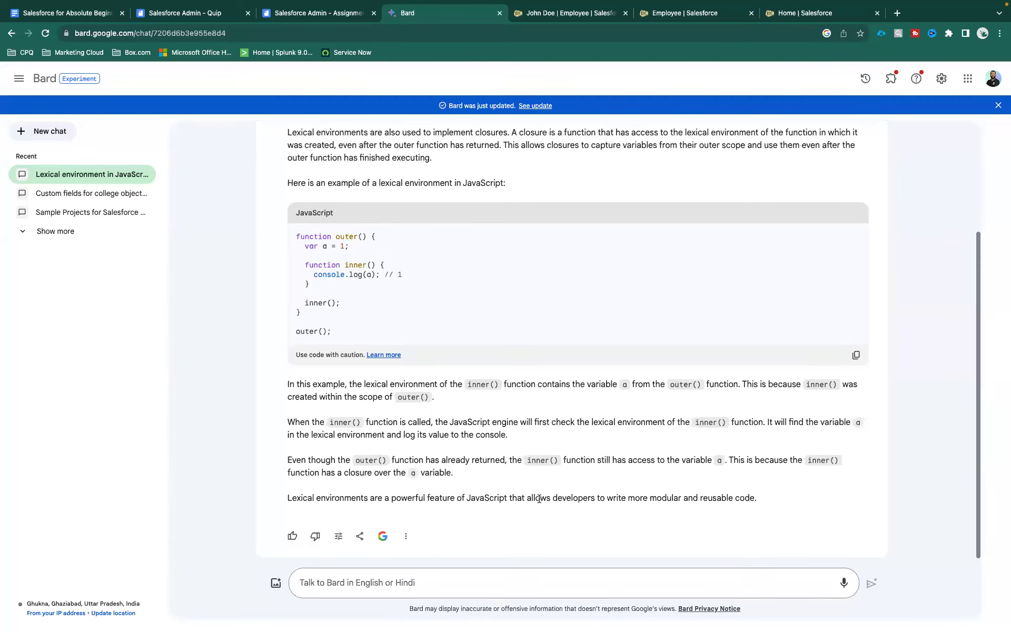
{"action": "left_click_drag", "start_coordinate": [763, 499], "coordinate": [291, 385]}
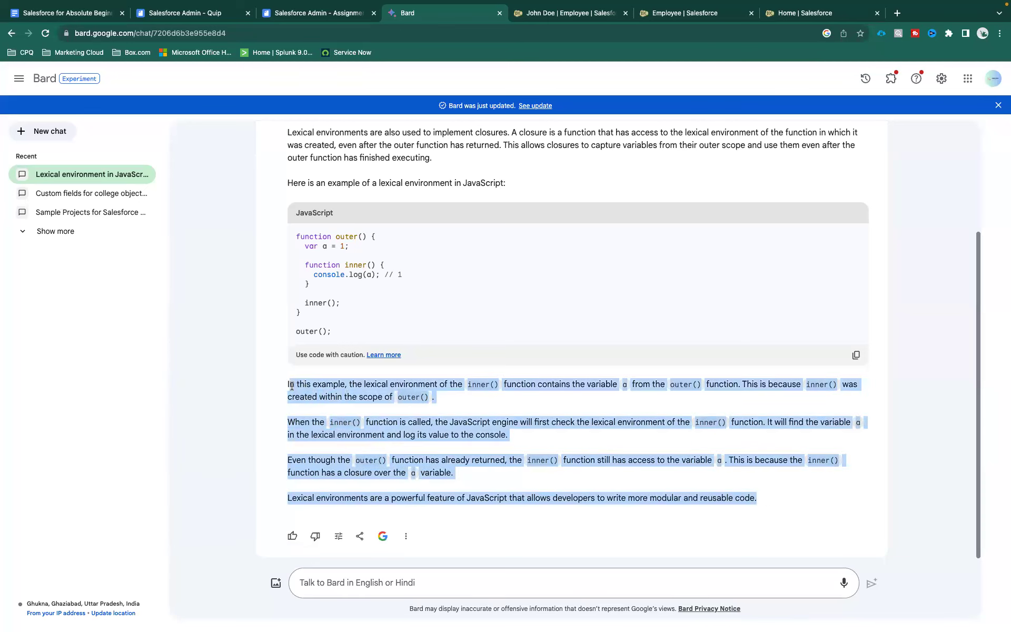
{"action": "left_click", "coordinate": [334, 394]}
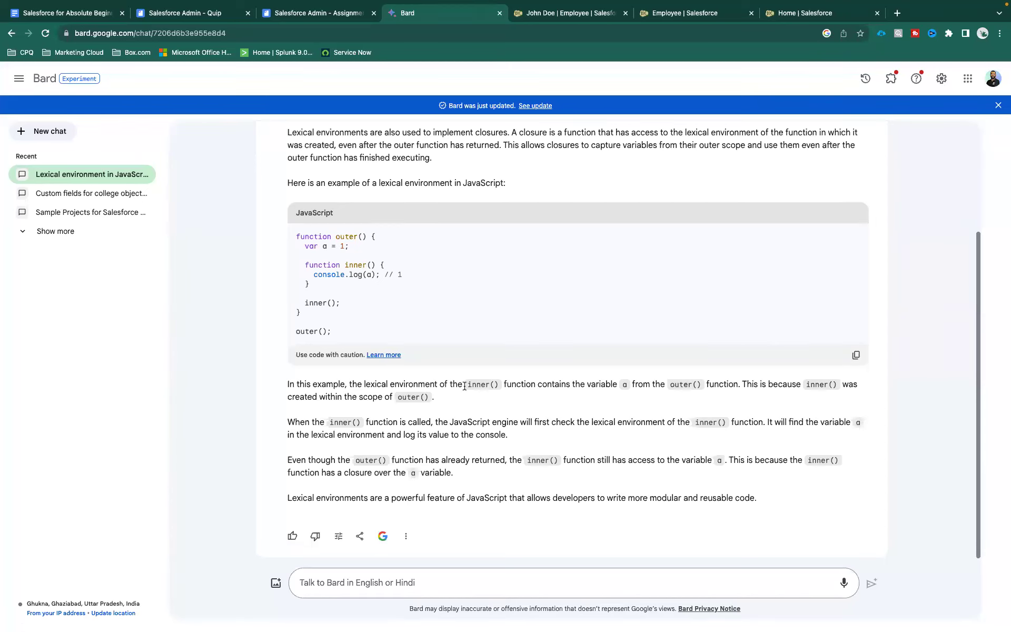
{"action": "scroll", "coordinate": [457, 387], "scroll_direction": "up", "scroll_amount": 3}
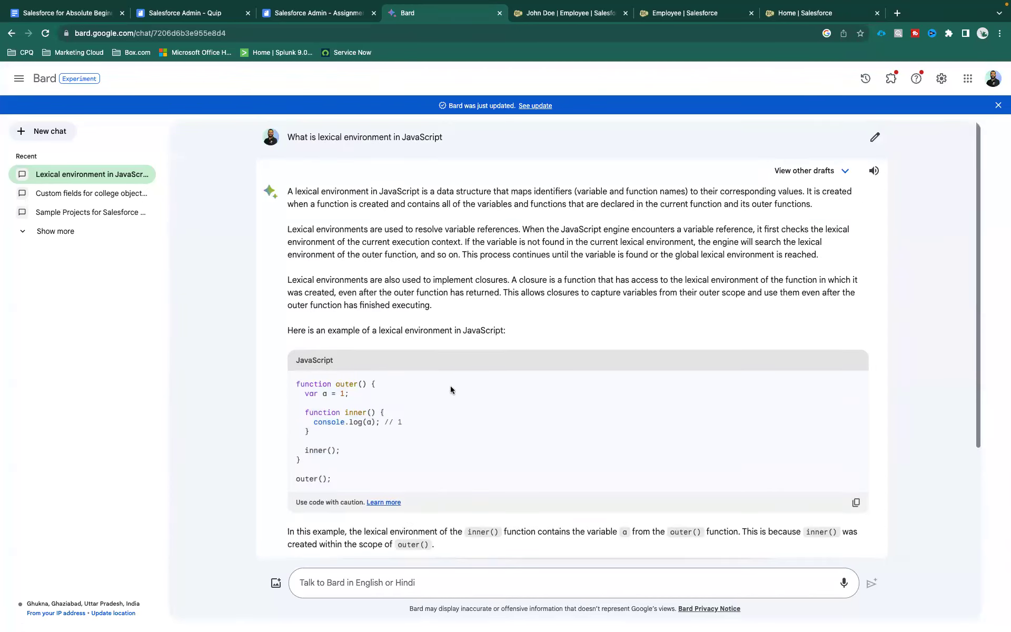
Start another new Bard chat and submit "tell me more about panther schools"
{"action": "left_click", "coordinate": [75, 135]}
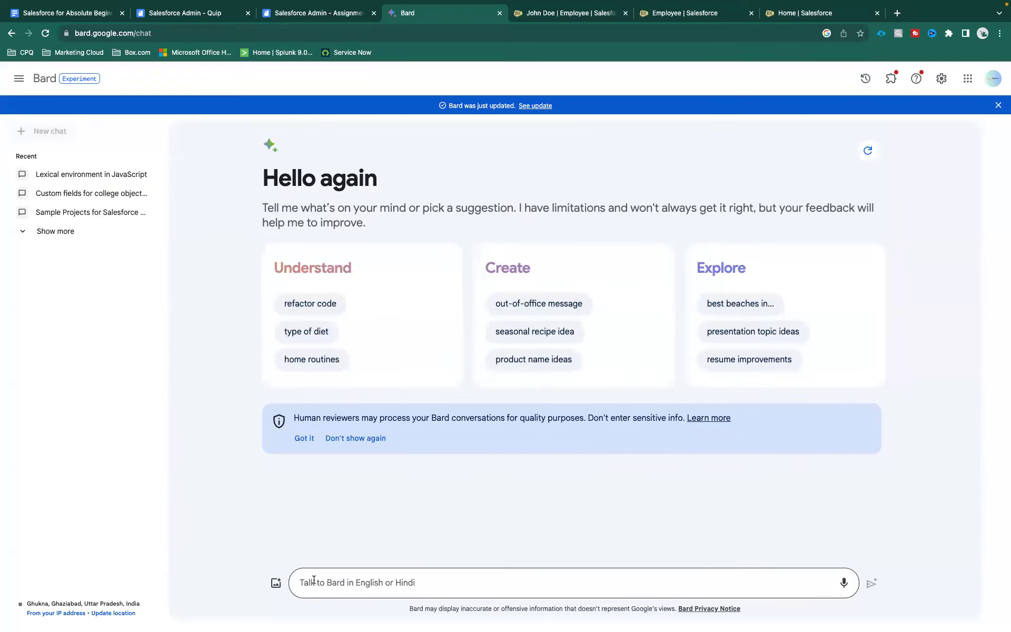
{"action": "type", "text": "W"}
{"action": "key", "text": "BackSpace"}
{"action": "type", "text": "tell me more about panther schools"}
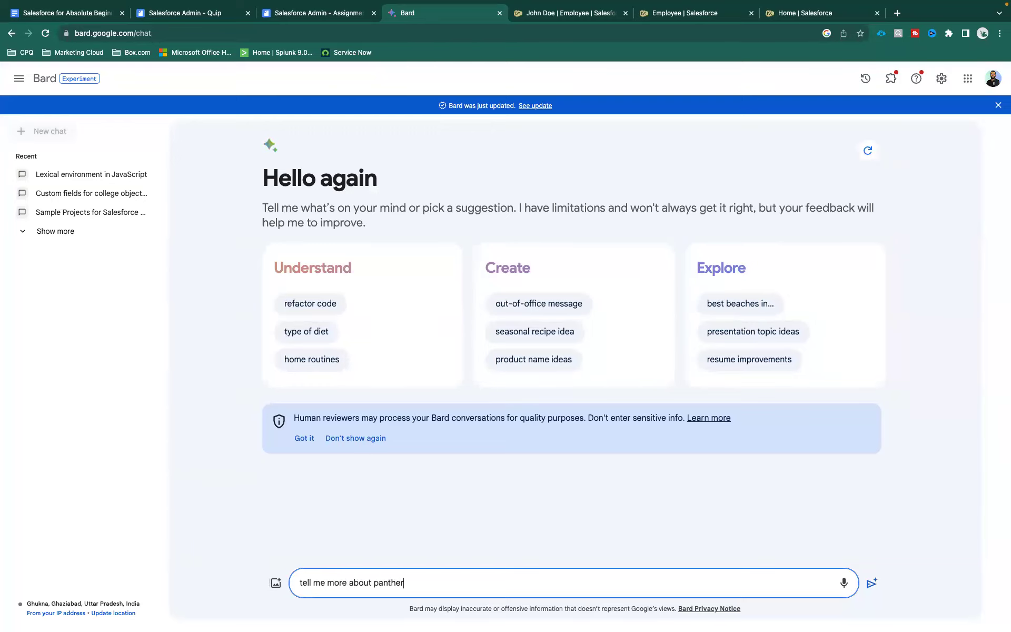
{"action": "key", "text": "Return"}
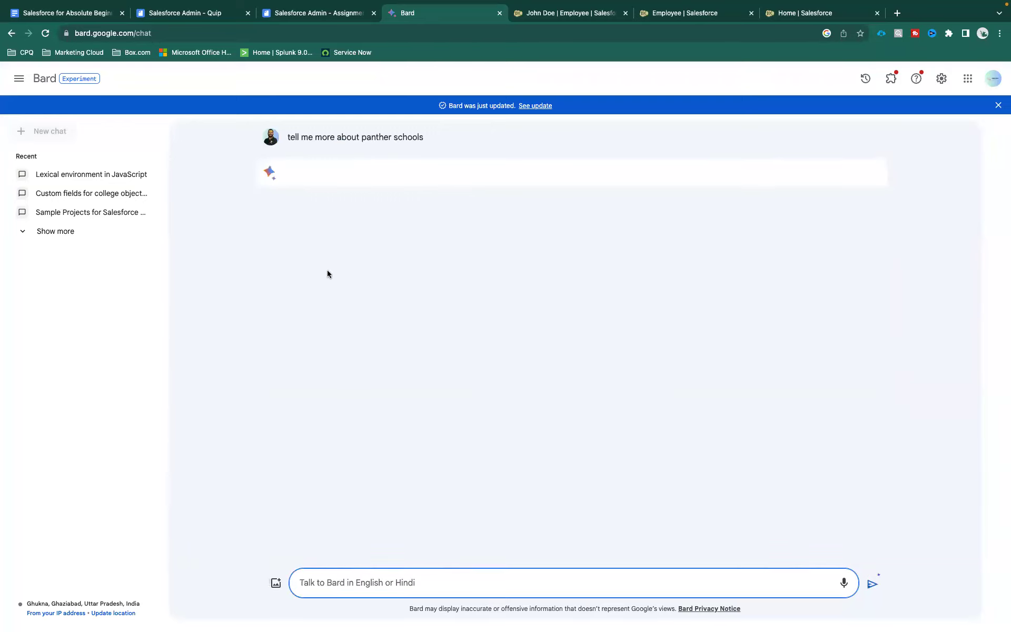
Read Bard's answer about Panther Schools, covering its founder, the Salesforce courses offered and the closing remarks
{"action": "left_click", "coordinate": [310, 139]}
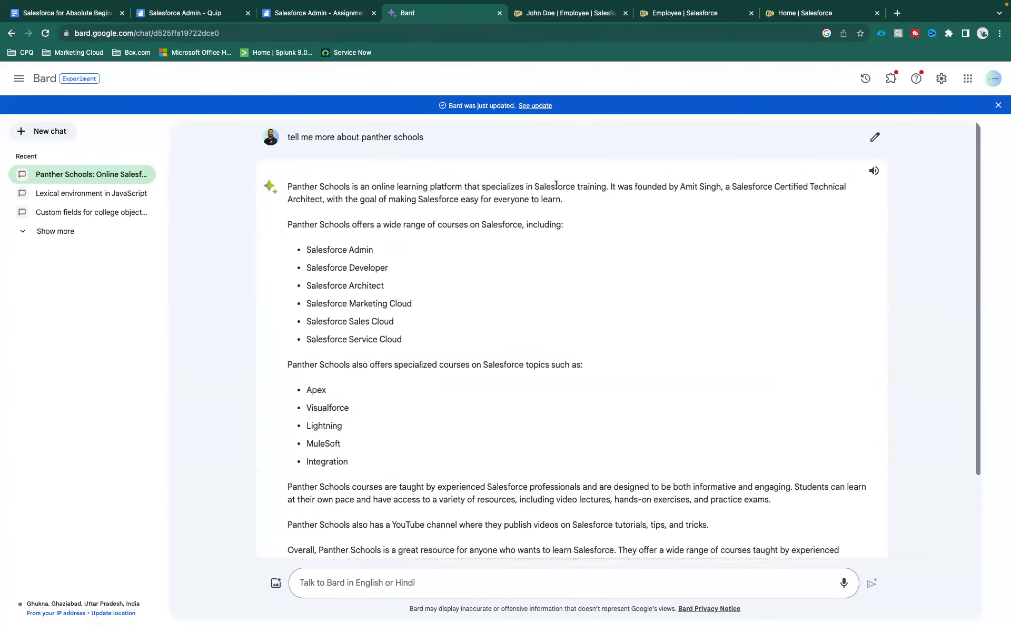
{"action": "left_click_drag", "start_coordinate": [610, 192], "coordinate": [846, 205]}
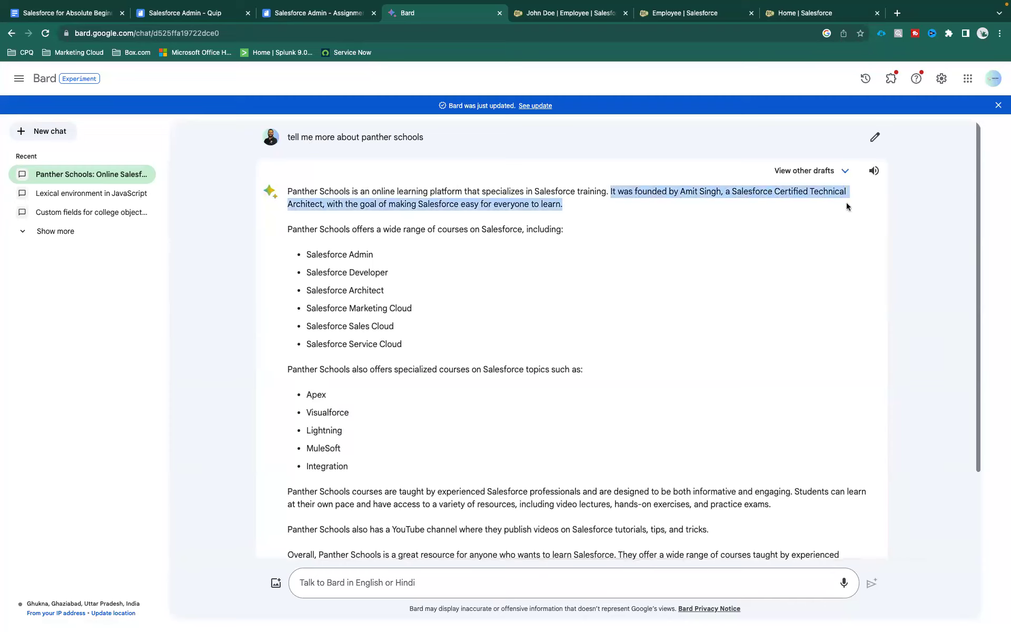
{"action": "left_click", "coordinate": [642, 216]}
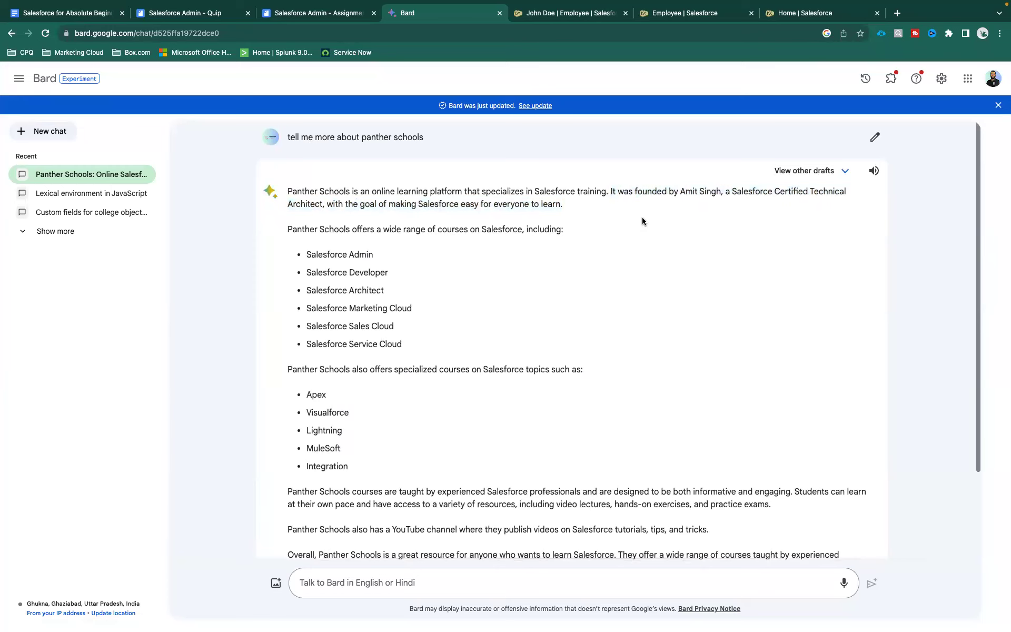
{"action": "scroll", "coordinate": [491, 323], "scroll_direction": "down", "scroll_amount": 2}
{"action": "scroll", "coordinate": [491, 324], "scroll_direction": "down", "scroll_amount": 1}
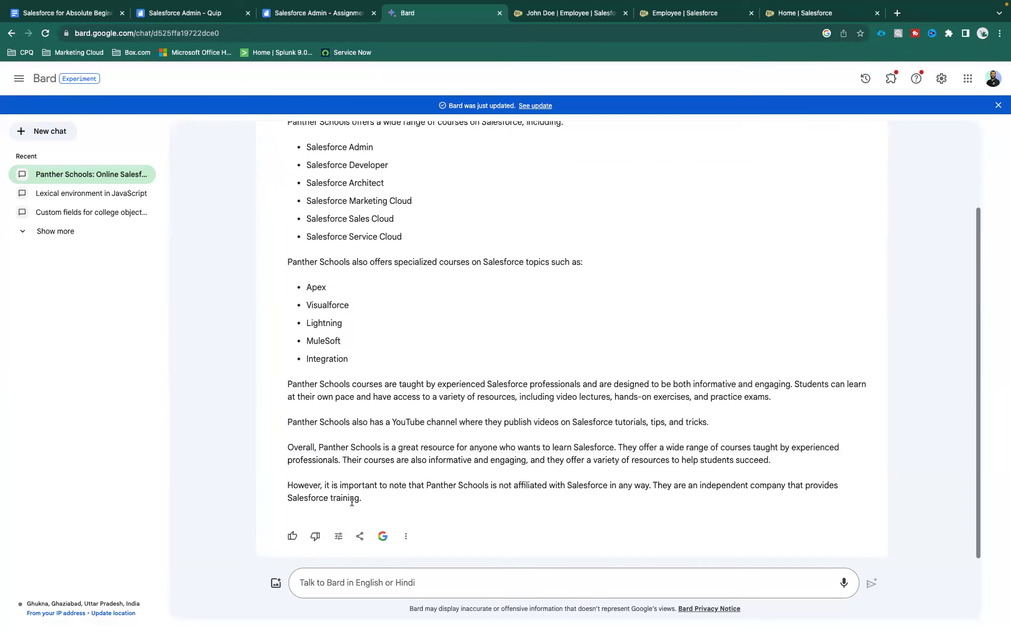
{"action": "scroll", "coordinate": [361, 345], "scroll_direction": "up", "scroll_amount": 4}
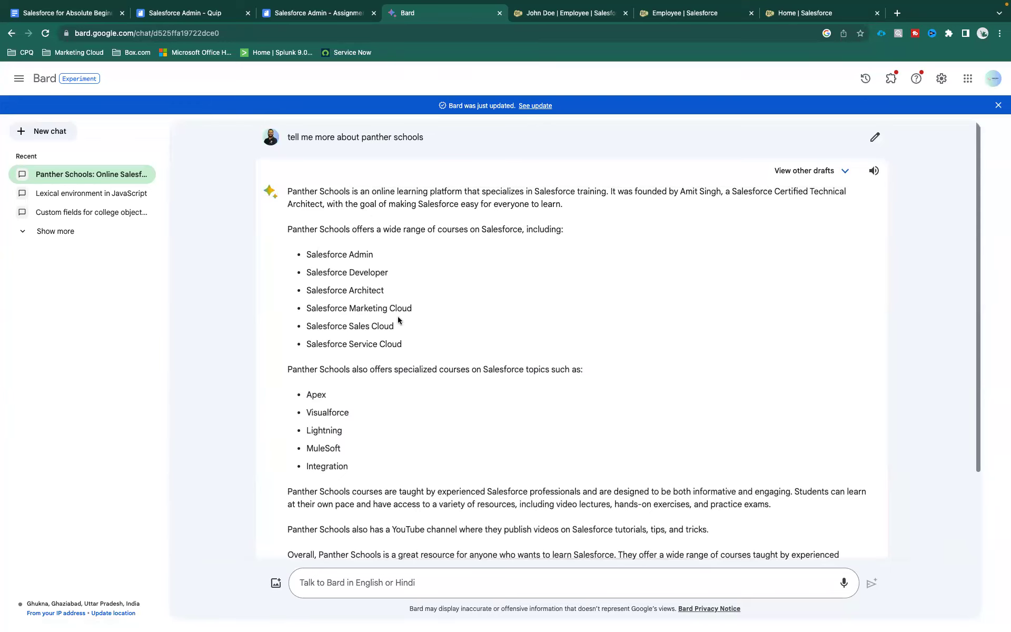
{"action": "scroll", "coordinate": [398, 320], "scroll_direction": "down", "scroll_amount": 4}
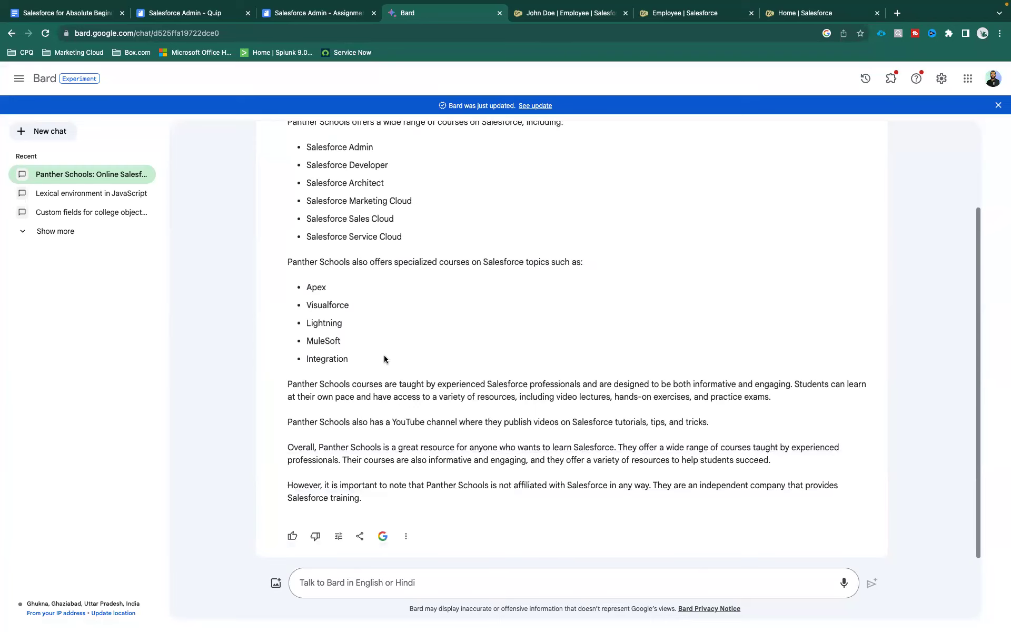
In the Salesforce Admin - Assignments document, add a line with an arrow "→" between the object list and the custom application task
{"action": "scroll", "coordinate": [383, 361], "scroll_direction": "up", "scroll_amount": 4}
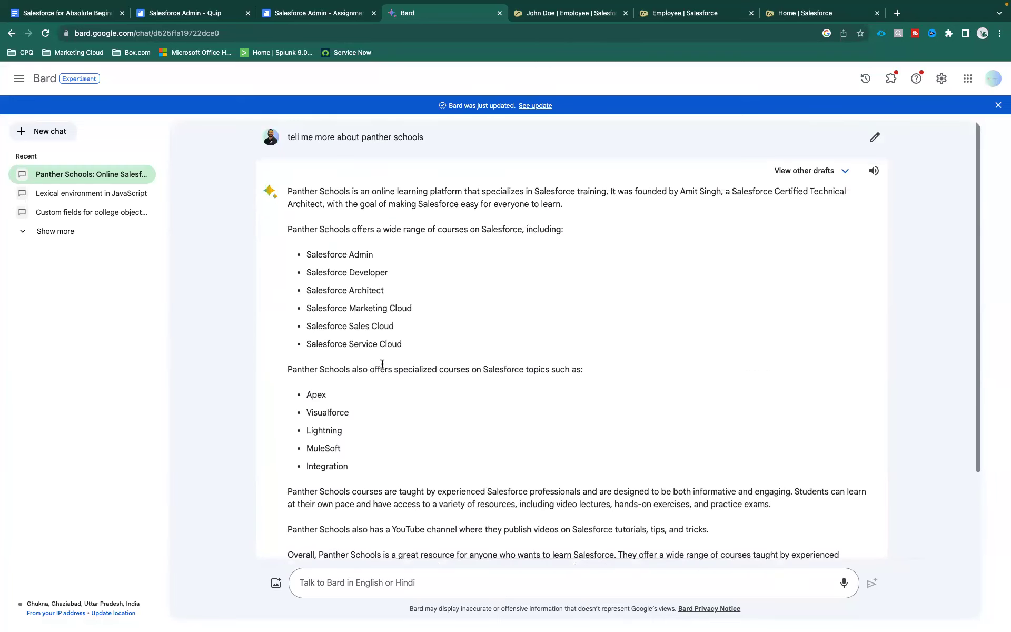
{"action": "scroll", "coordinate": [382, 363], "scroll_direction": "down", "scroll_amount": 4}
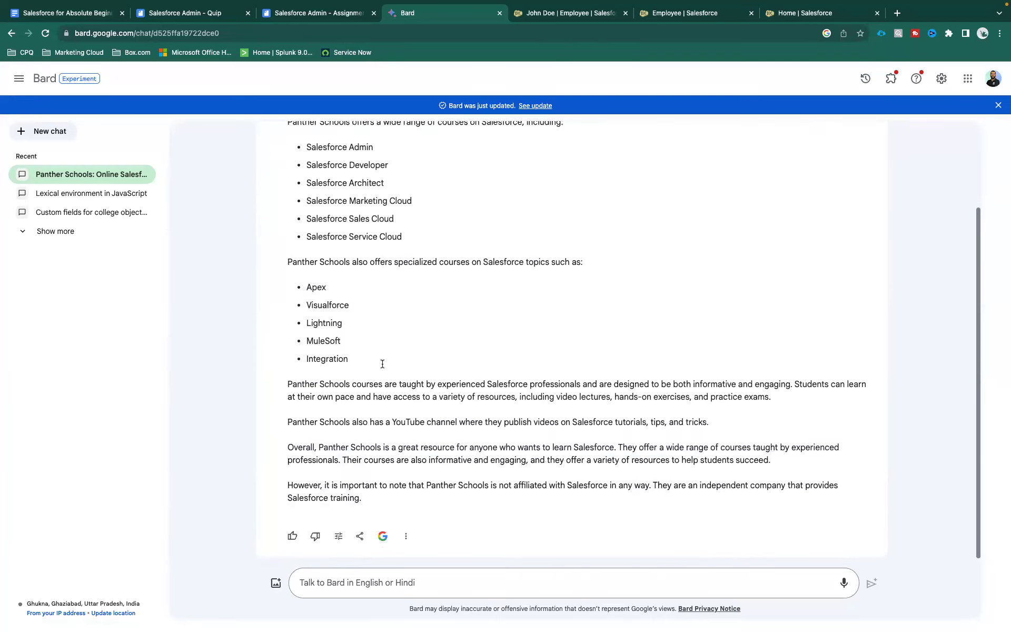
{"action": "left_click", "coordinate": [291, 22]}
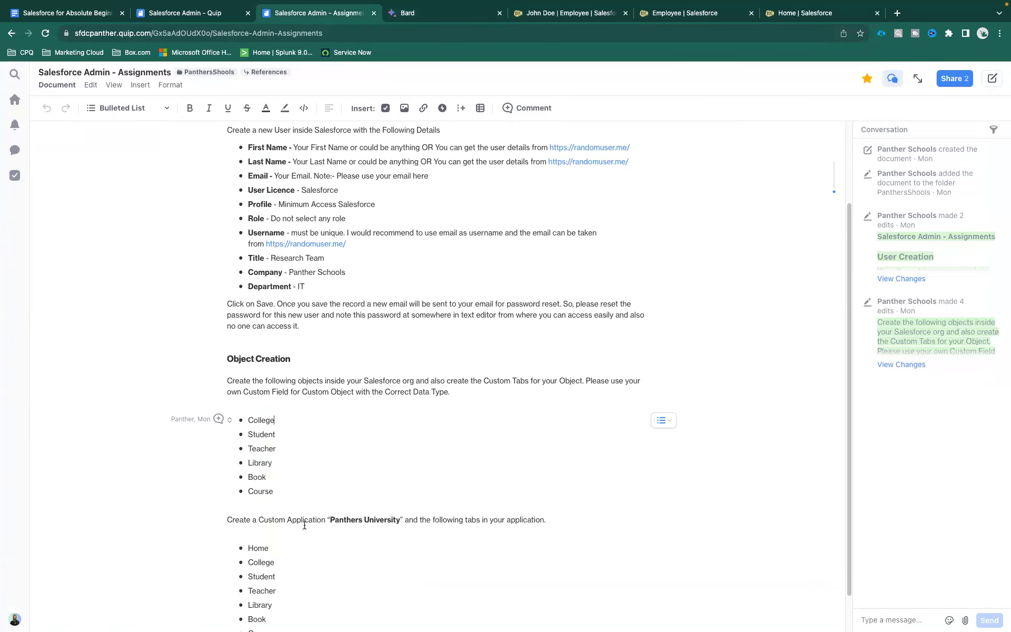
{"action": "scroll", "coordinate": [289, 524], "scroll_direction": "down", "scroll_amount": 1}
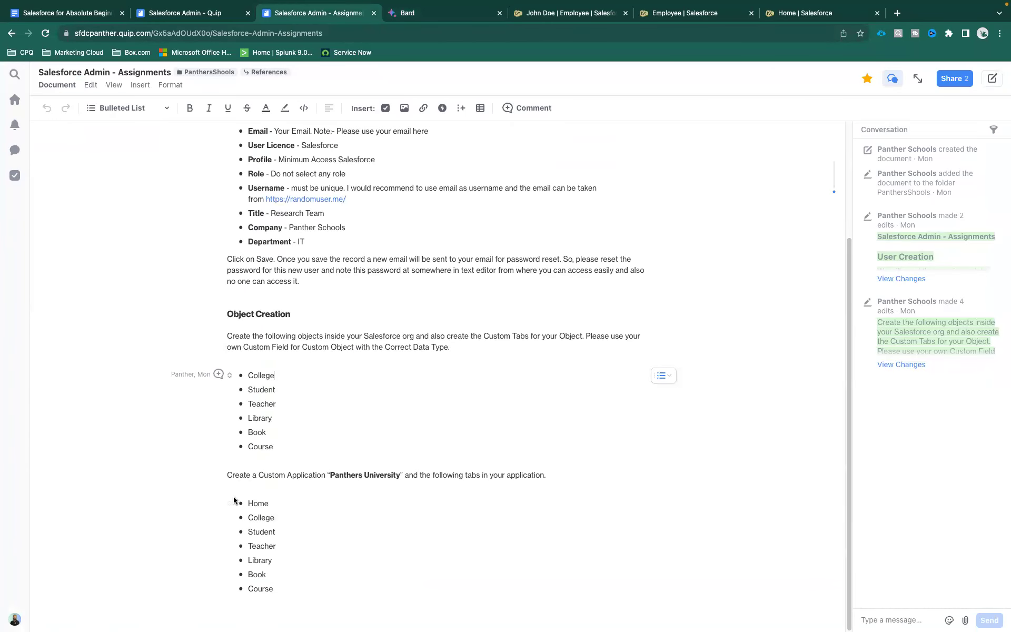
{"action": "left_click", "coordinate": [252, 463]}
{"action": "key", "text": "Return"}
{"action": "key", "text": "Return"}
{"action": "type", "text": "--"}
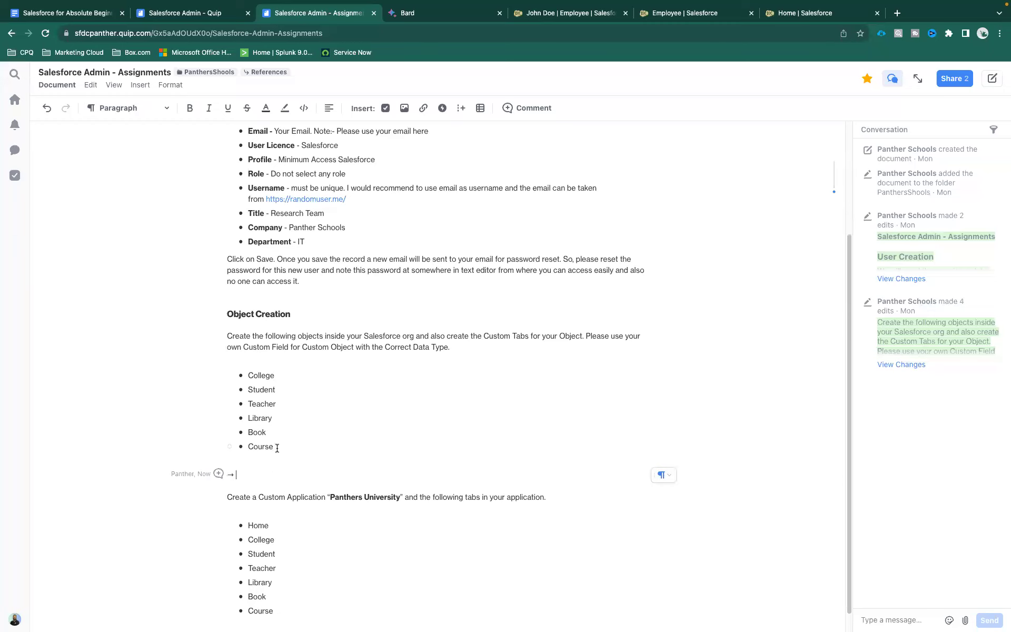
Highlight the assignment text from the first Course bullet up to the User Creation heading to review both sections, and clear the selection
{"action": "left_click_drag", "start_coordinate": [277, 448], "coordinate": [238, 154]}
{"action": "scroll", "coordinate": [235, 153], "scroll_direction": "up", "scroll_amount": 3}
{"action": "left_click_drag", "start_coordinate": [227, 192], "coordinate": [234, 195]}
{"action": "left_click", "coordinate": [322, 257]}
{"action": "scroll", "coordinate": [327, 216], "scroll_direction": "down", "scroll_amount": 2}
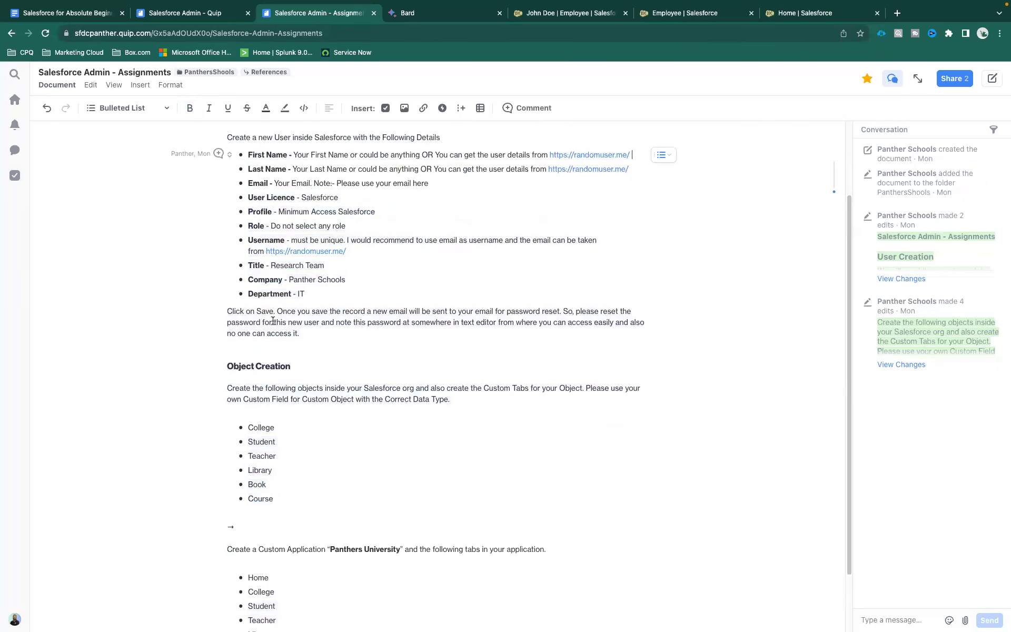
{"action": "scroll", "coordinate": [272, 320], "scroll_direction": "down", "scroll_amount": 3}
{"action": "left_click_drag", "start_coordinate": [276, 424], "coordinate": [218, 195]}
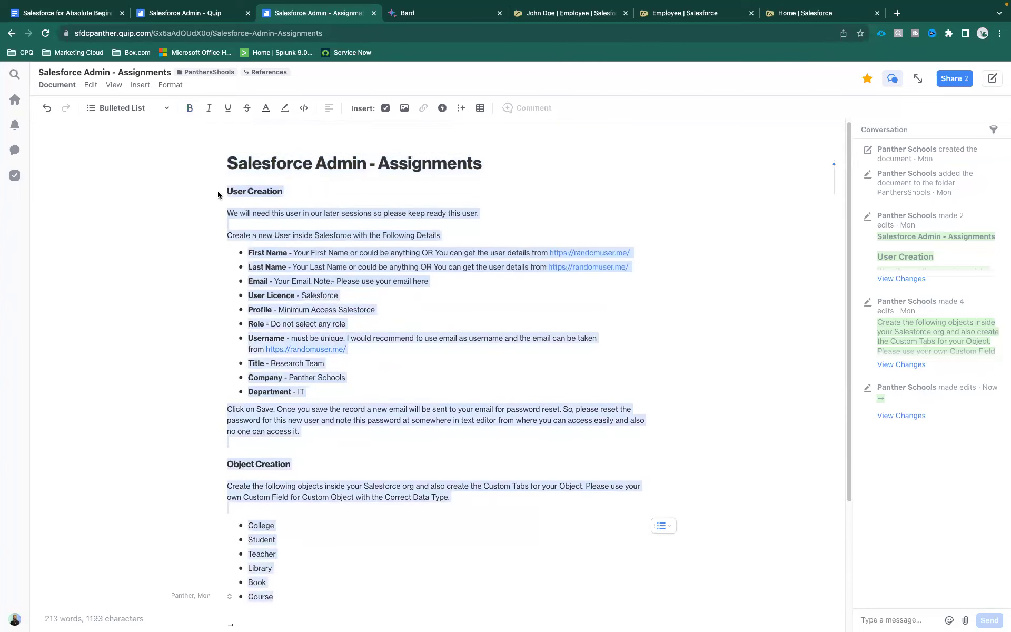
{"action": "left_click", "coordinate": [340, 300]}
{"action": "scroll", "coordinate": [272, 446], "scroll_direction": "down", "scroll_amount": 3}
{"action": "left_click", "coordinate": [253, 437]}
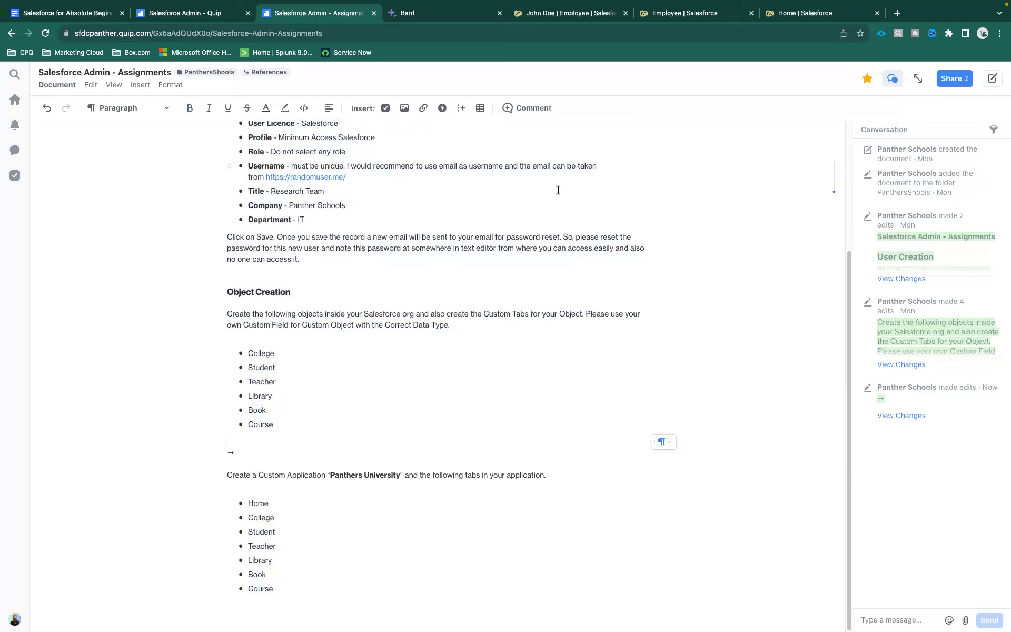
In the Salesforce Admin document, break the agenda list with an unbulleted blank line after the "INR - 108934" item
{"action": "left_click", "coordinate": [188, 18]}
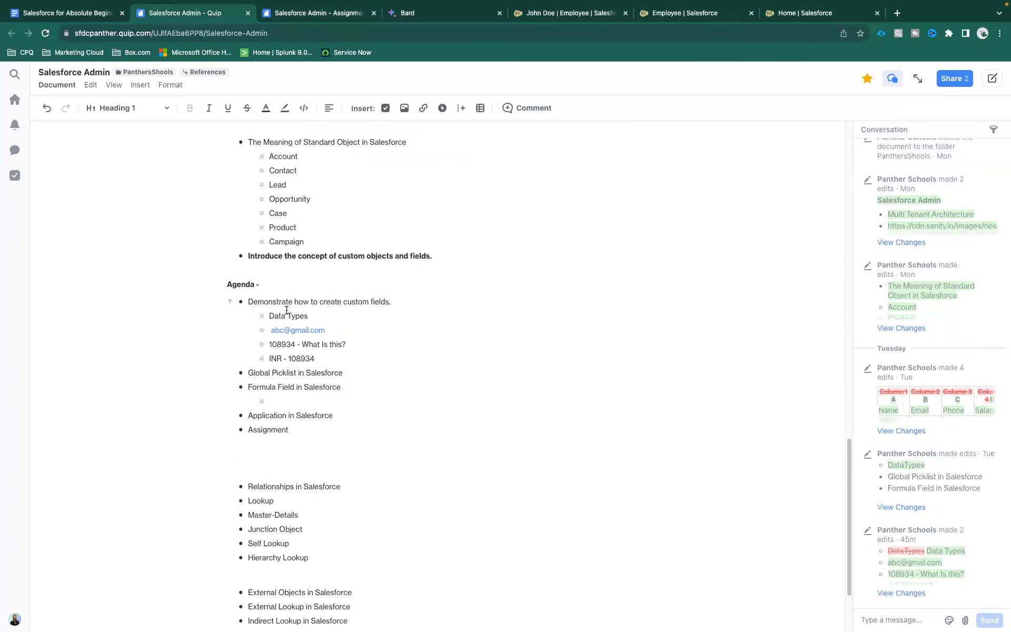
{"action": "scroll", "coordinate": [307, 395], "scroll_direction": "down", "scroll_amount": 1}
{"action": "left_click", "coordinate": [321, 343]}
{"action": "key", "text": "Return"}
{"action": "key", "text": "shift+Tab"}
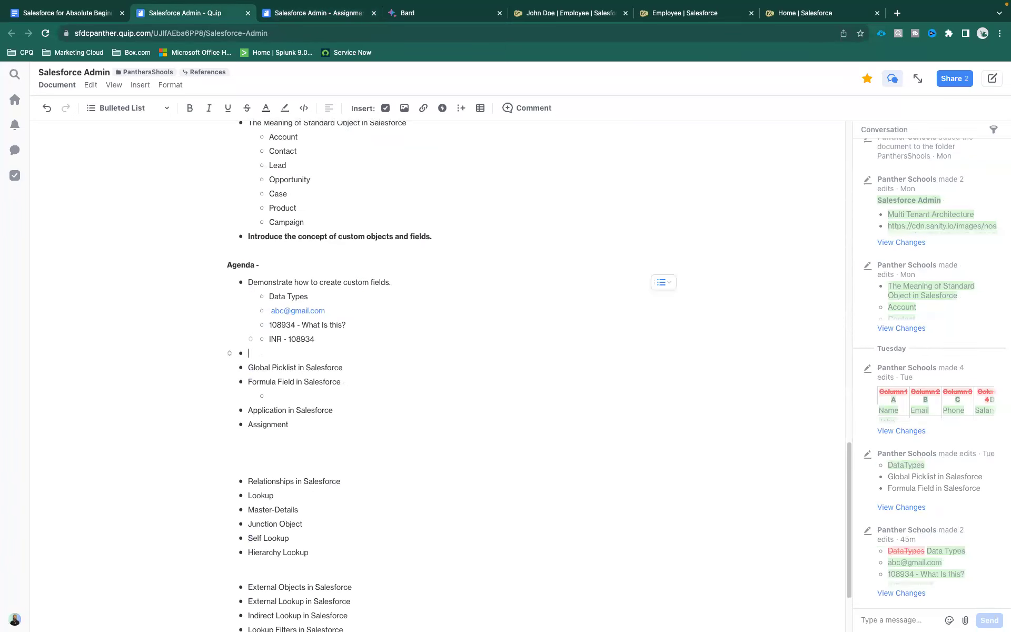
{"action": "key", "text": "Return"}
Copy the bold "Agenda -" heading onto the blank line above "Global Picklist in Salesforce"
{"action": "left_click_drag", "start_coordinate": [261, 263], "coordinate": [216, 266]}
{"action": "key", "text": "ctrl+c"}
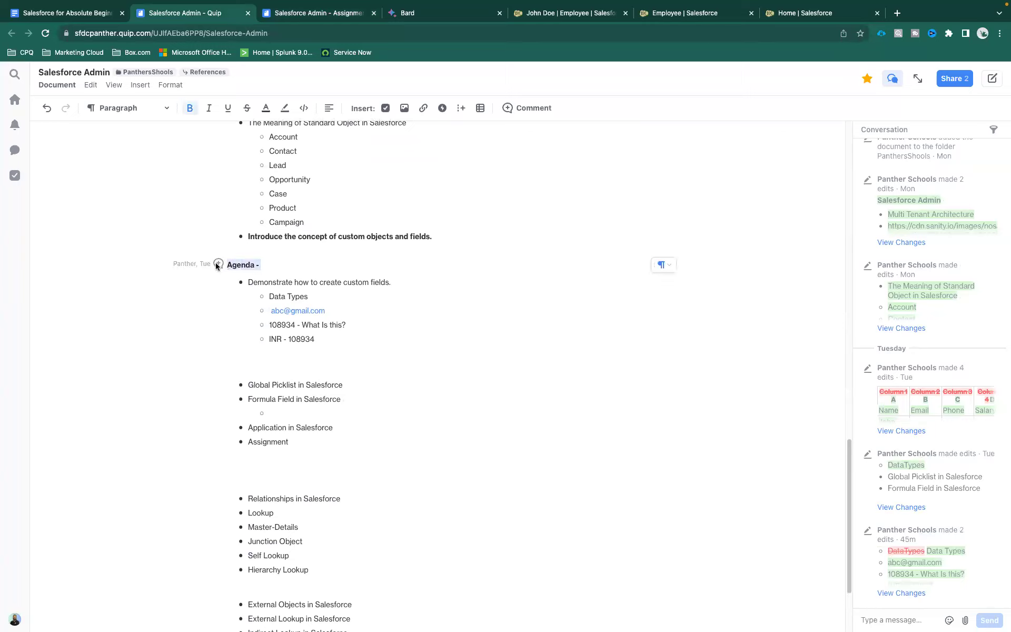
{"action": "left_click", "coordinate": [246, 362]}
{"action": "key", "text": "ctrl+v"}
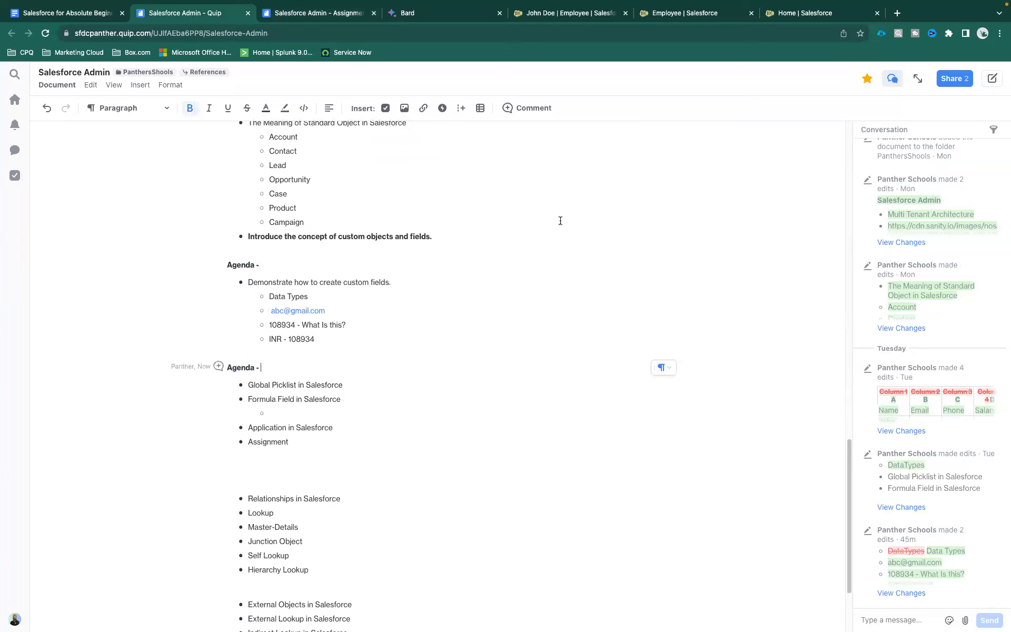